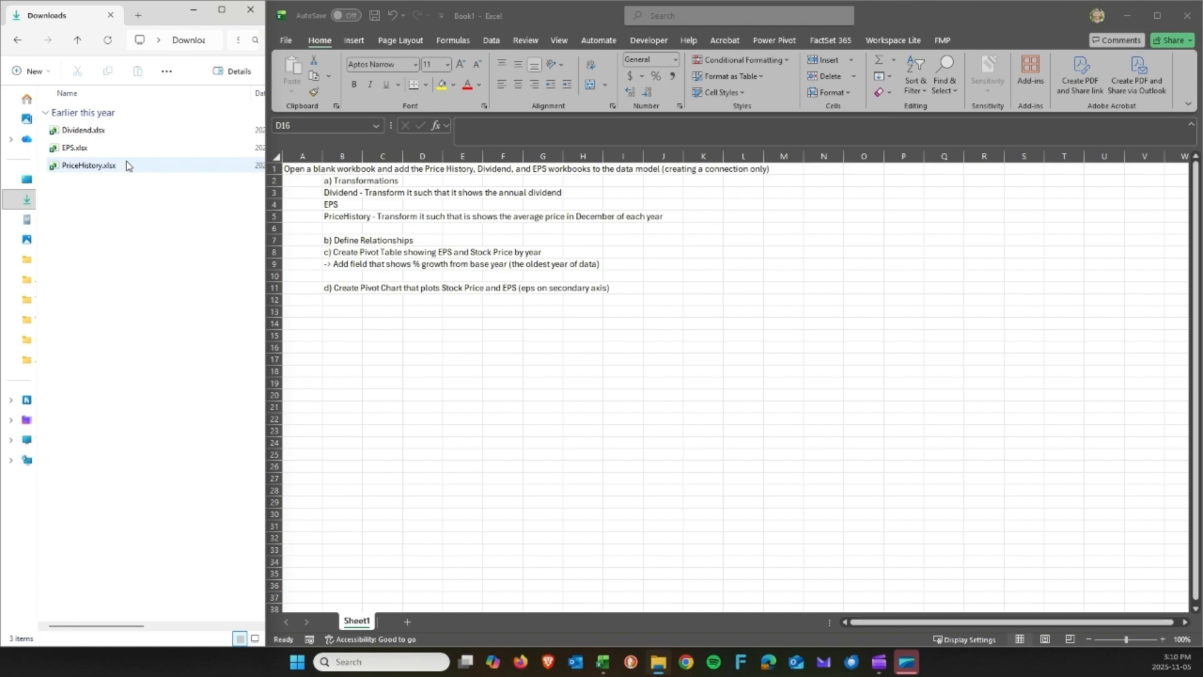
Zoom the Book1 task-list sheet to 150%.
left_click(417, 246)
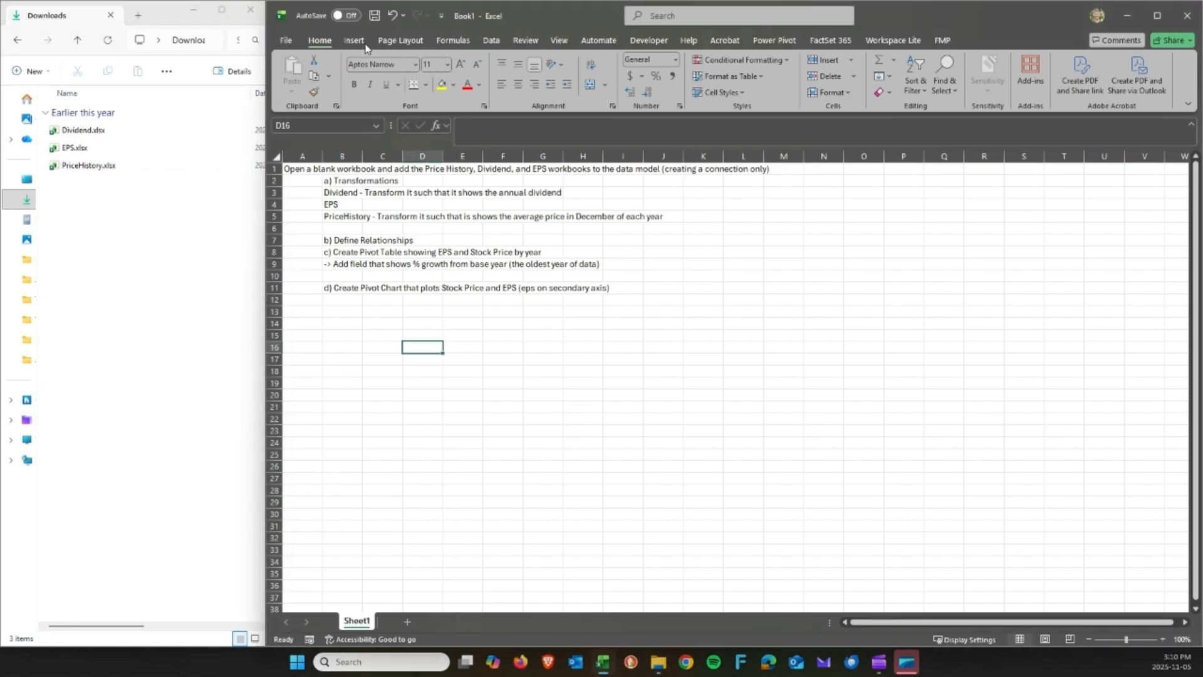
left_click(1165, 640)
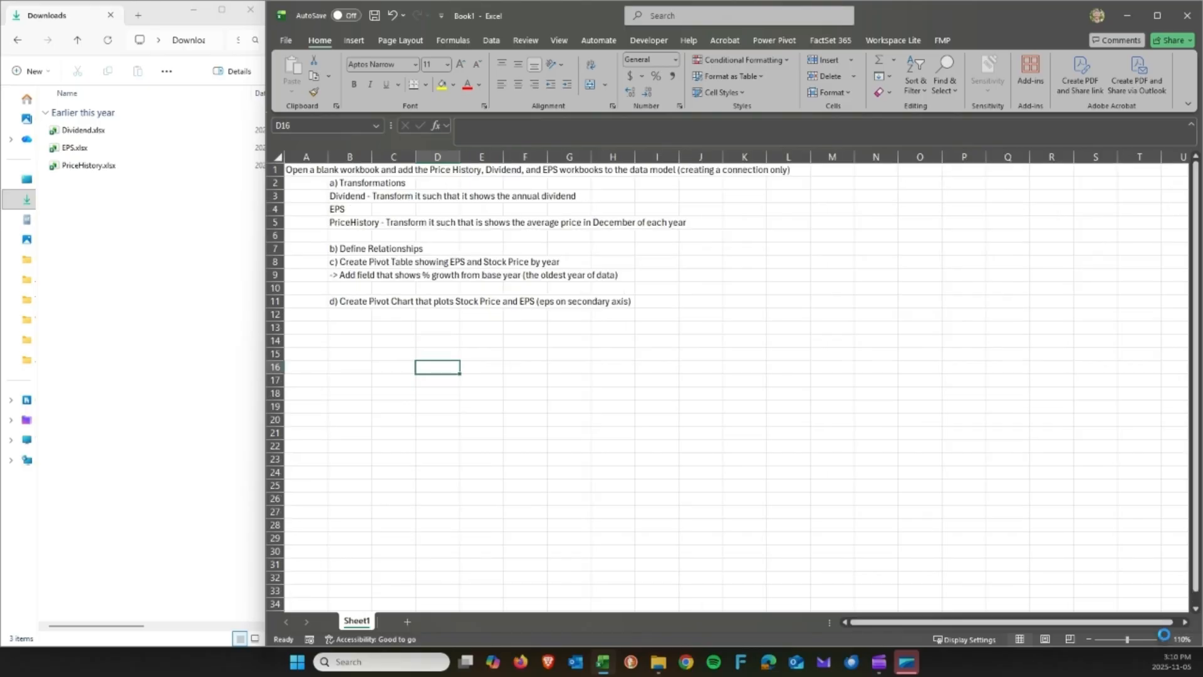
left_click(1164, 639)
left_click(1165, 639)
left_click(471, 235)
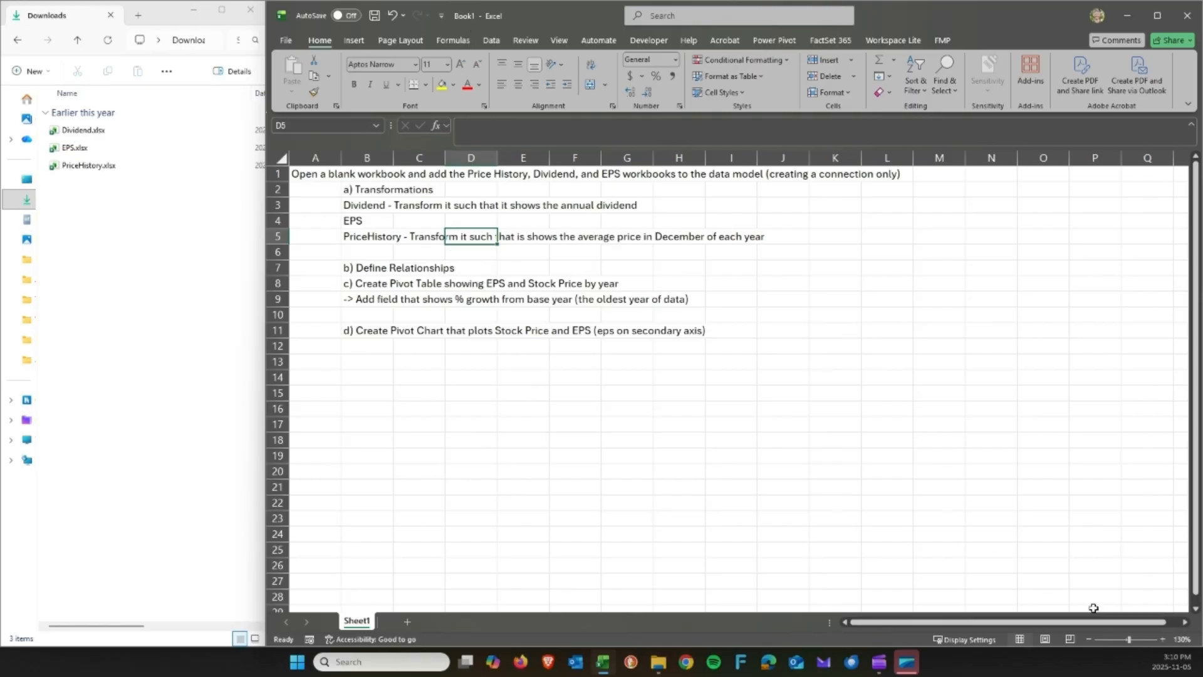
left_click(1161, 639)
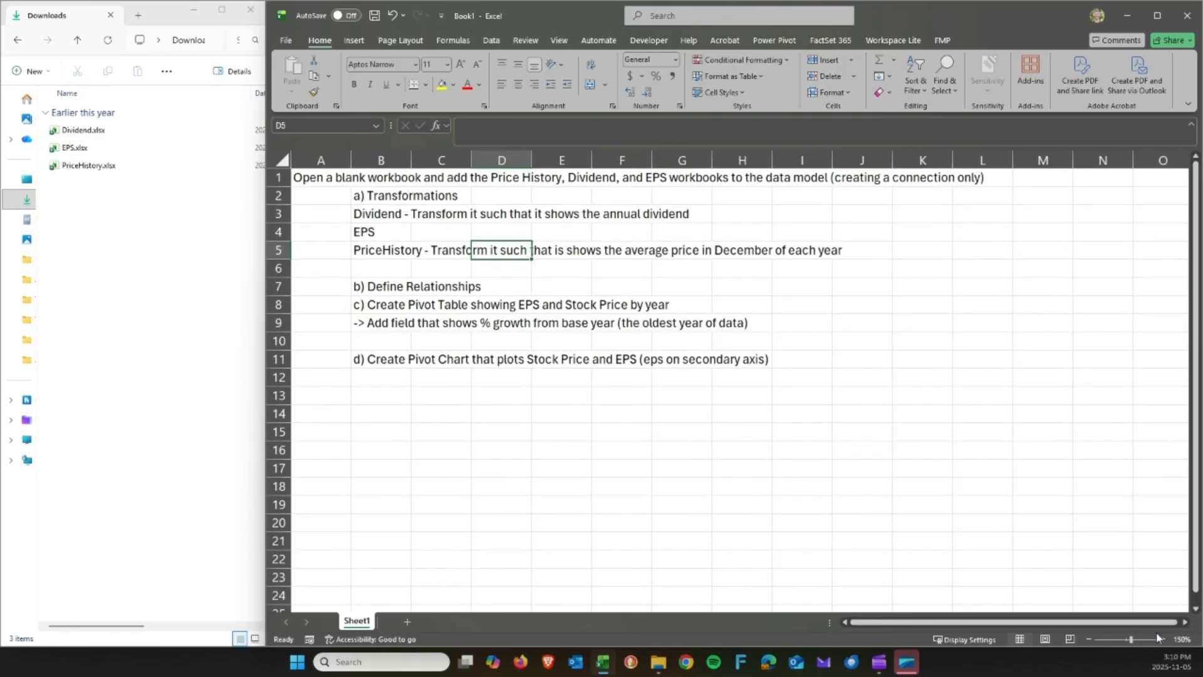
Read the task instructions in A1:B11, then select Dividend.xlsx in File Explorer to open it.
left_click(326, 181)
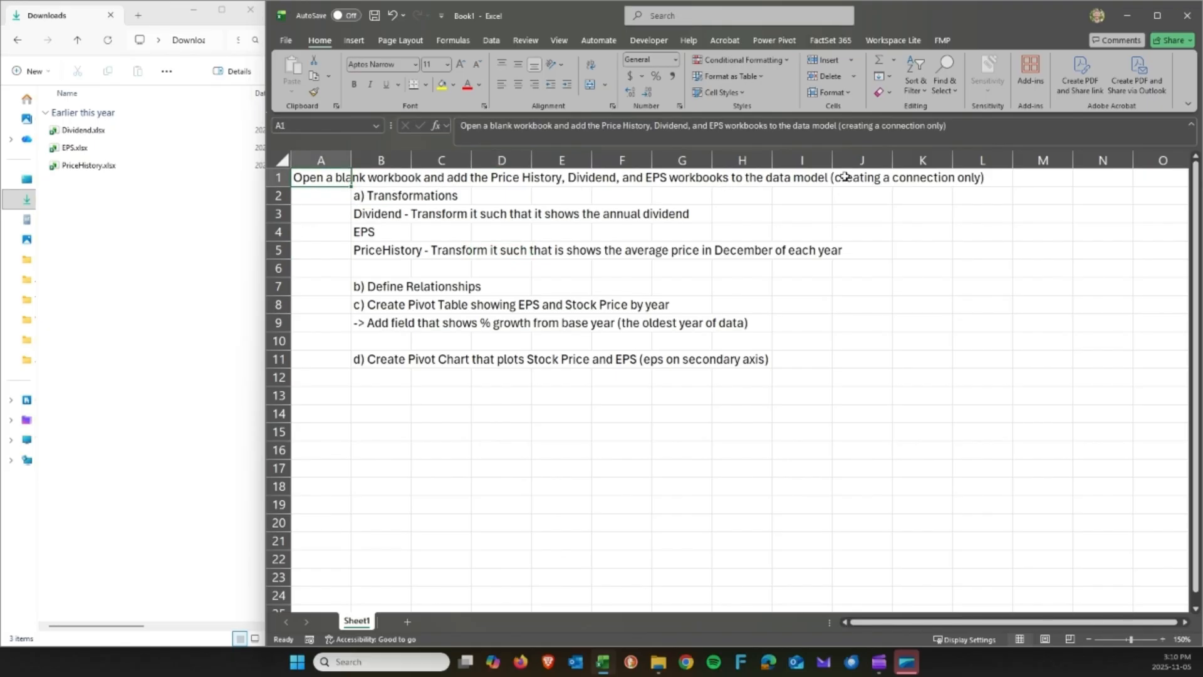
left_click_drag(843, 179, 955, 178)
left_click(766, 199)
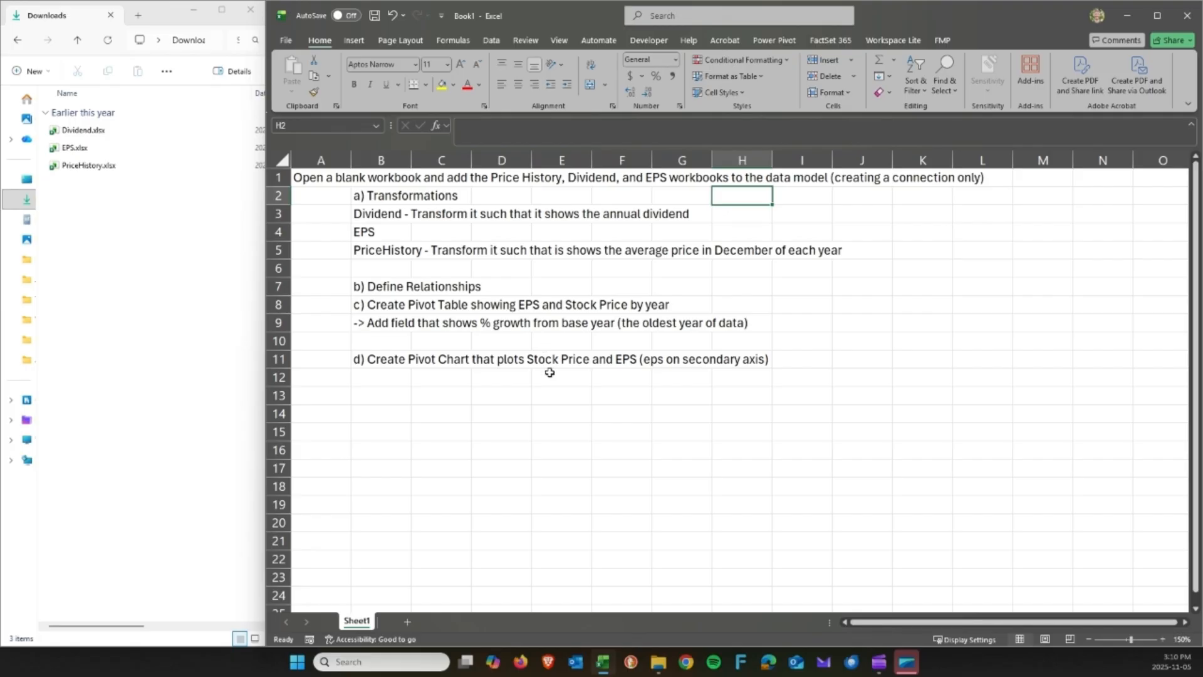
left_click_drag(380, 196, 377, 252)
left_click(376, 251)
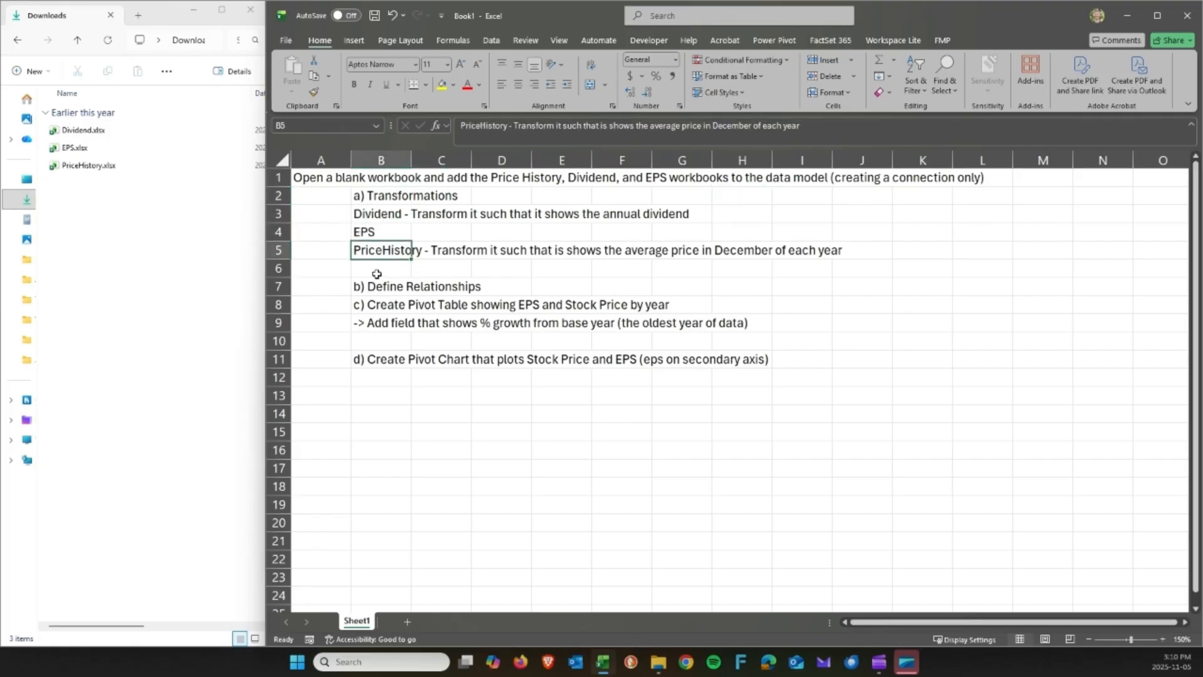
left_click(373, 214)
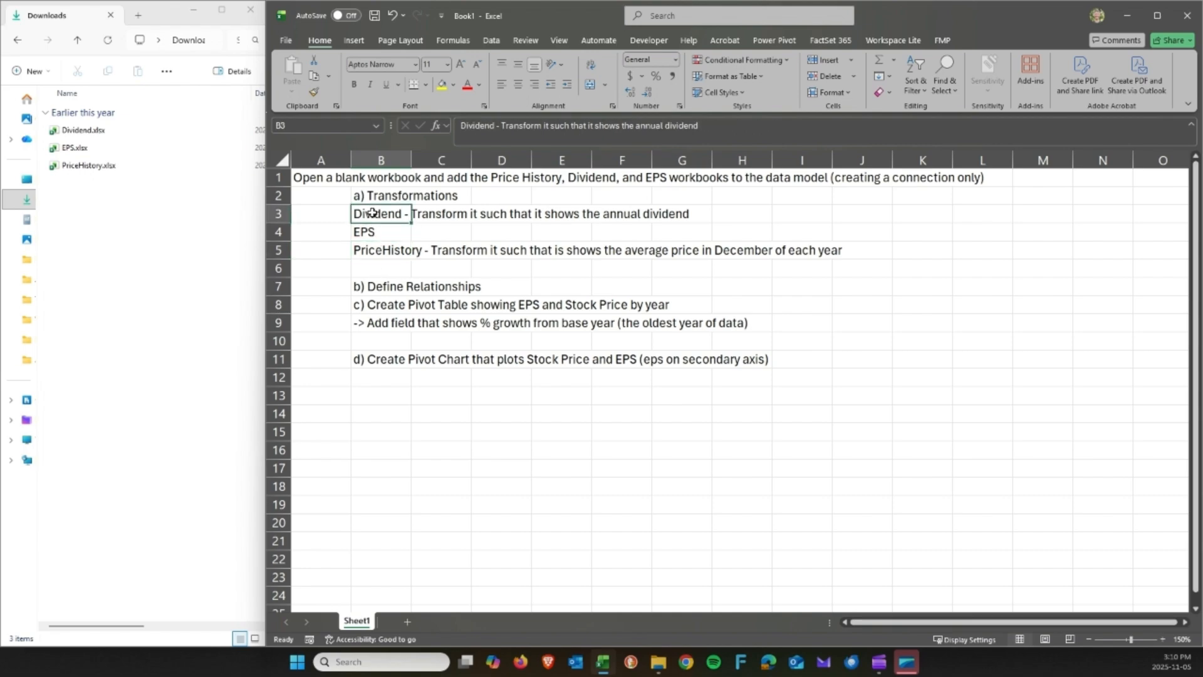
left_click(89, 134)
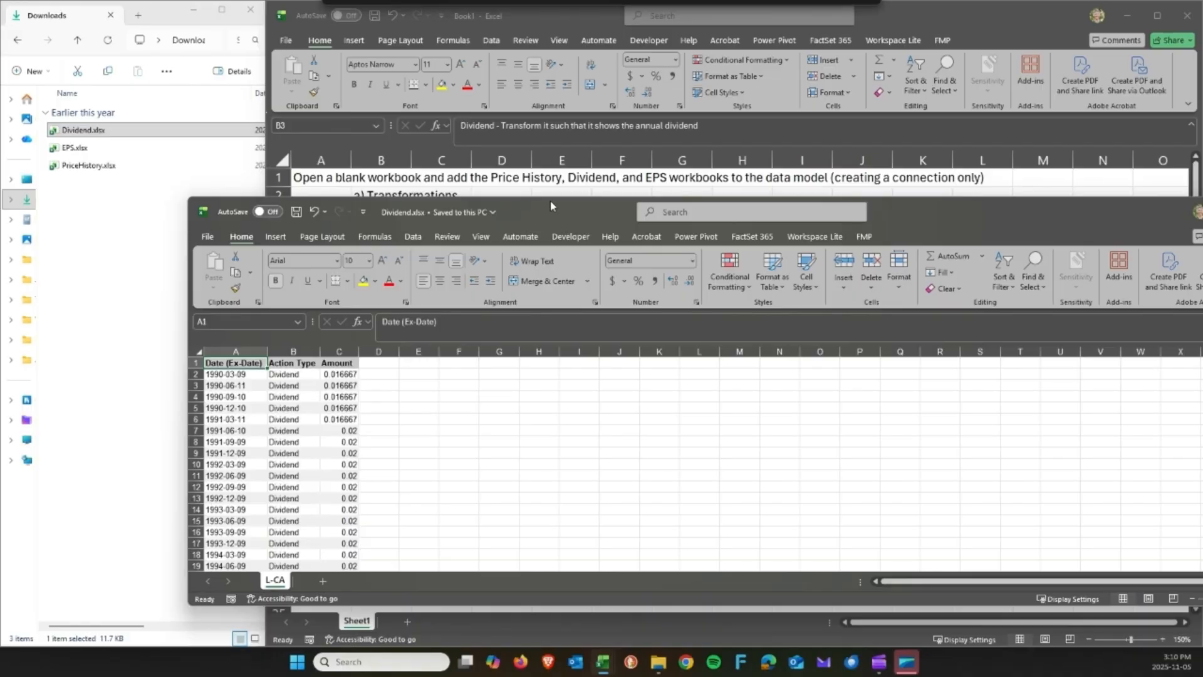
Maximize Dividend.xlsx, check its Date (Ex-Date), Action Type and Amount columns, then close it.
double_click(550, 206)
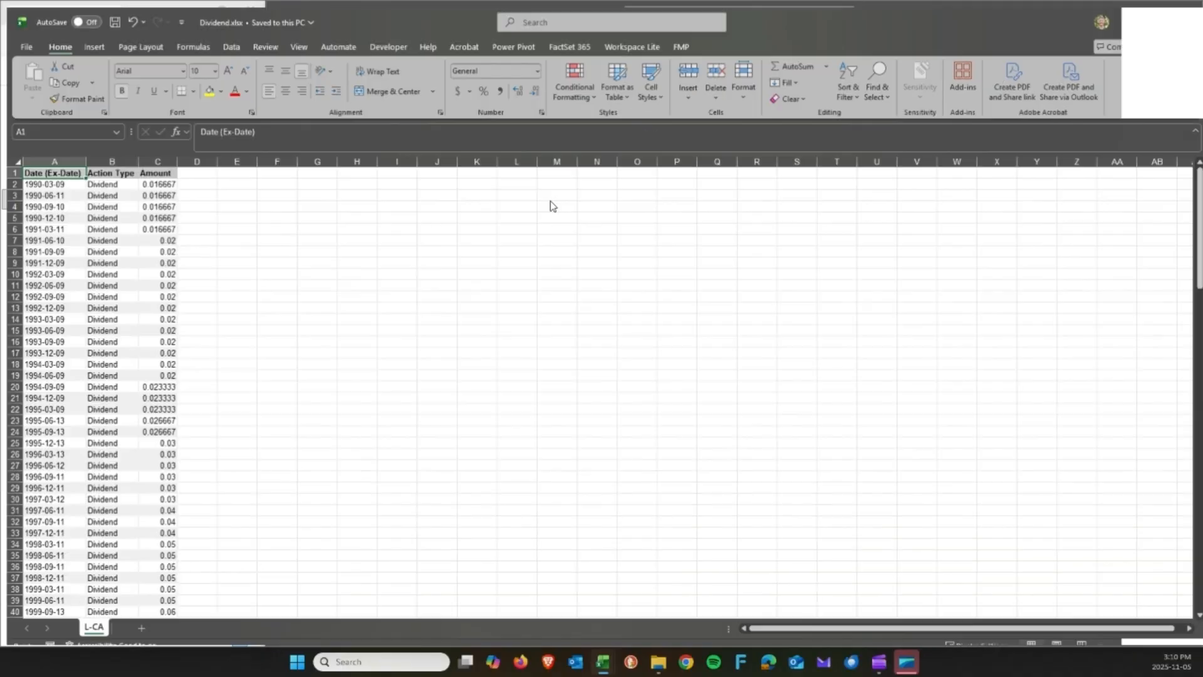
left_click(550, 199)
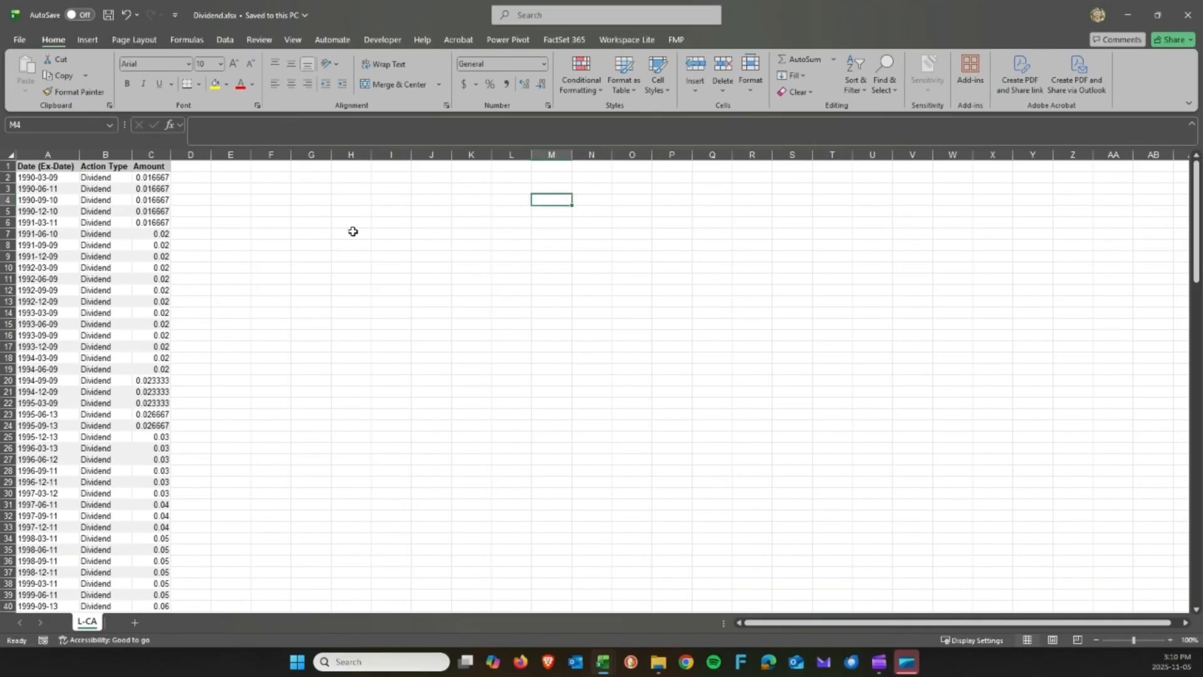
left_click(44, 154)
left_click(118, 155)
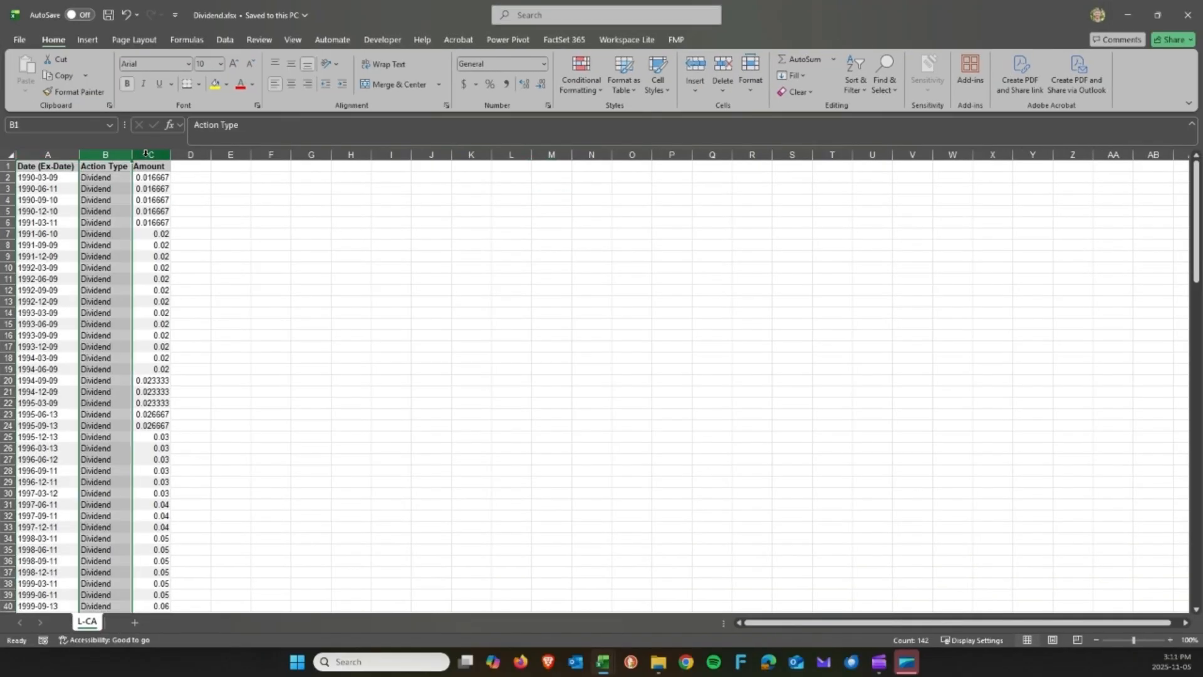
left_click(148, 155)
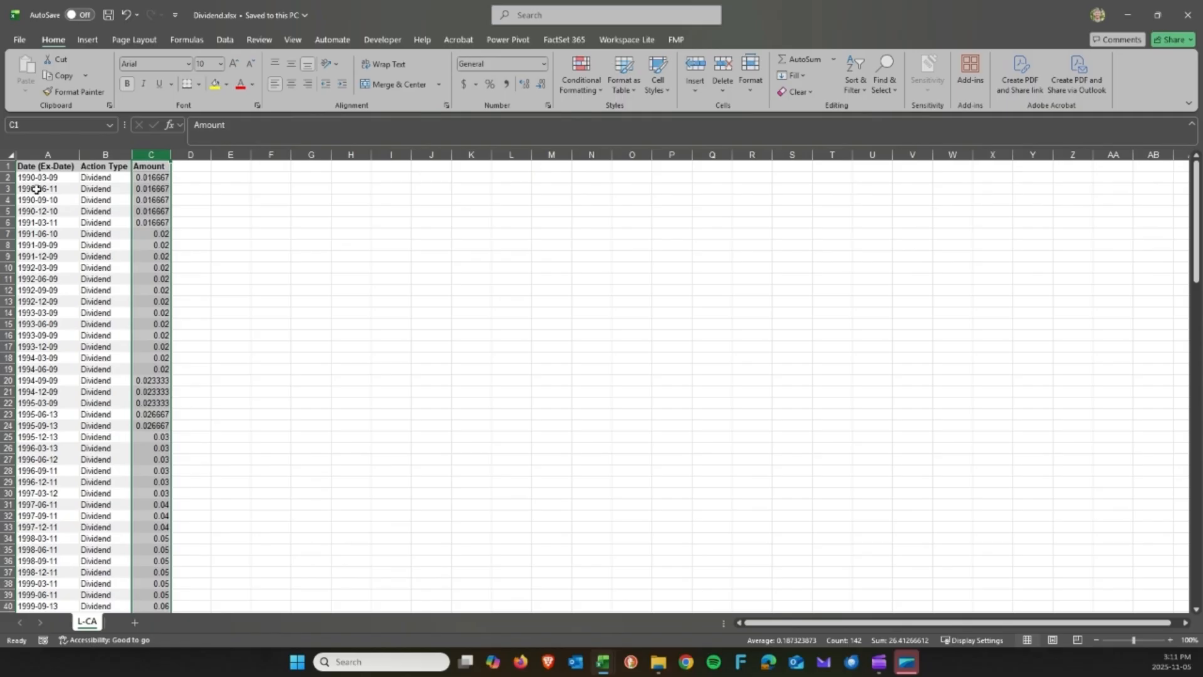
left_click_drag(47, 169, 48, 256)
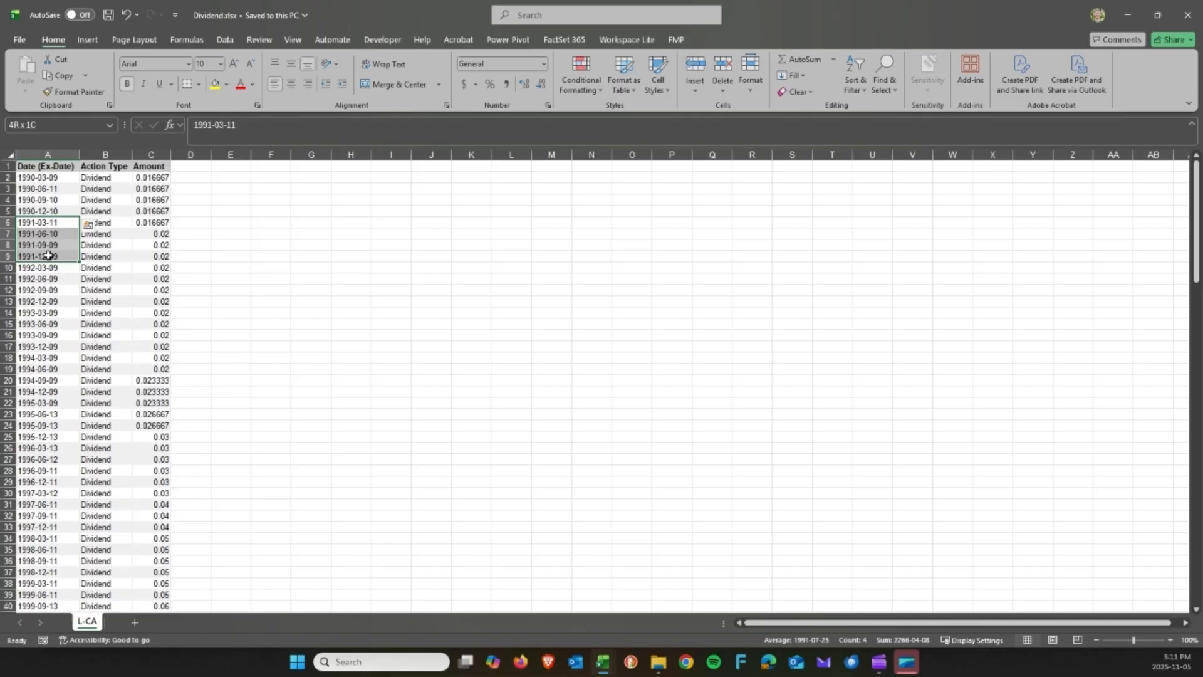
left_click_drag(149, 223, 147, 256)
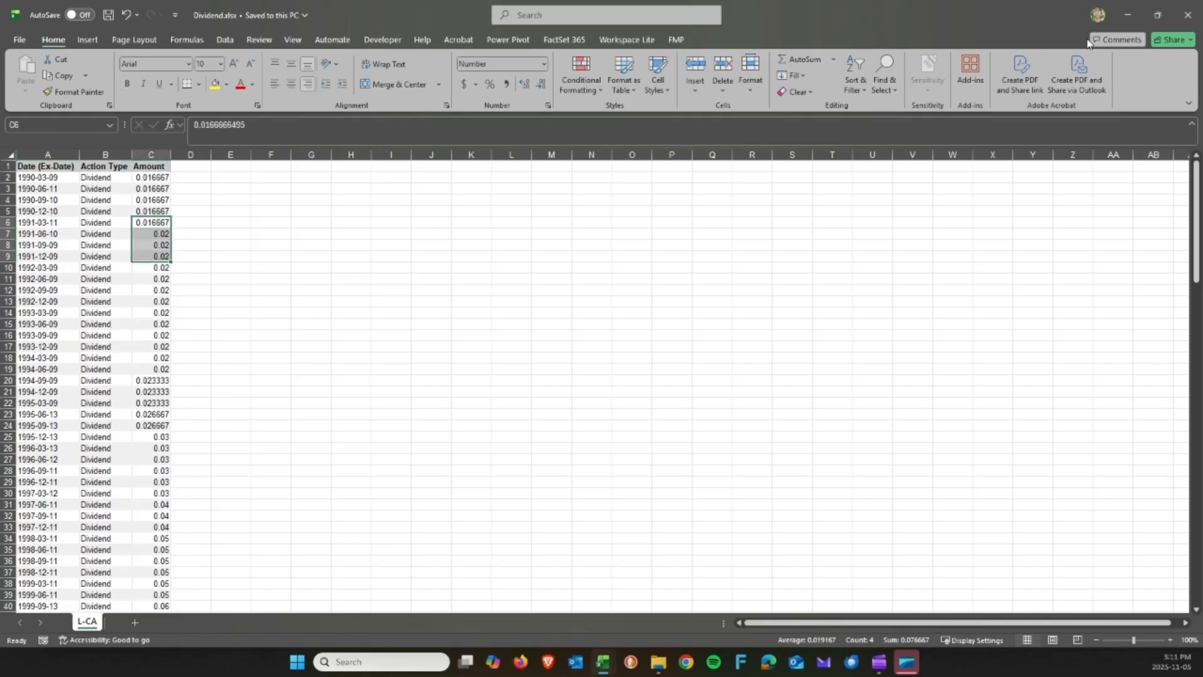
left_click(1183, 18)
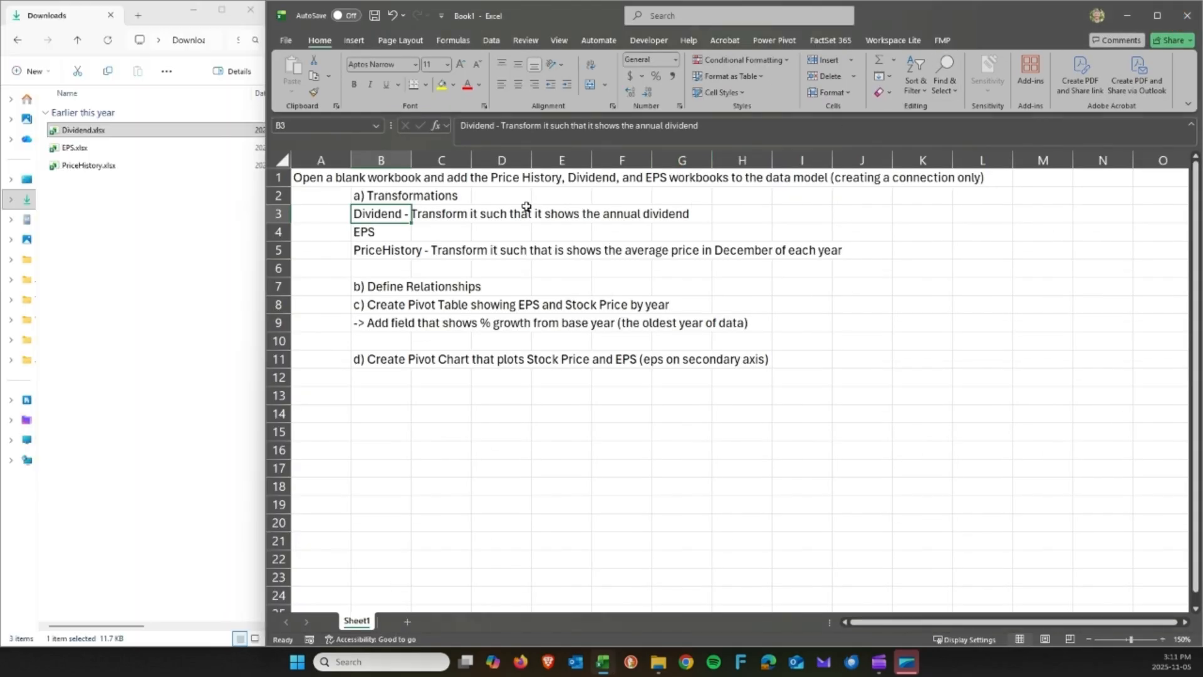
Review the Dividend, EPS and PriceHistory instructions in task rows 3–5.
left_click_drag(382, 214, 688, 210)
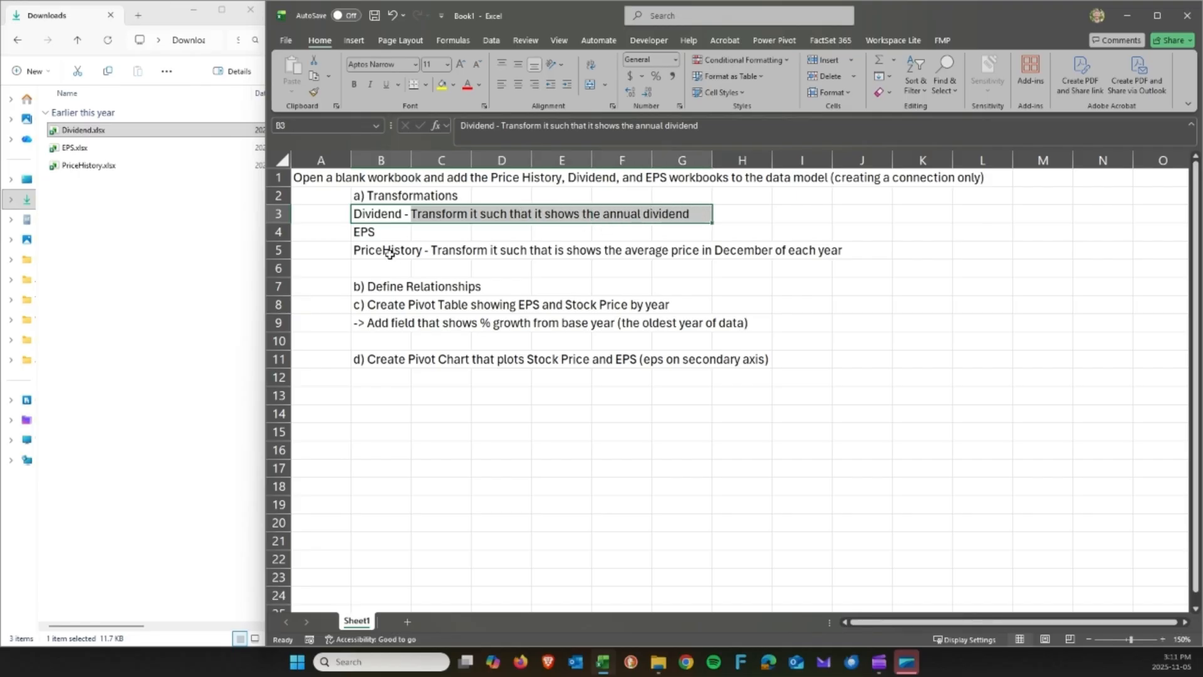
left_click(374, 230)
left_click_drag(374, 229, 663, 228)
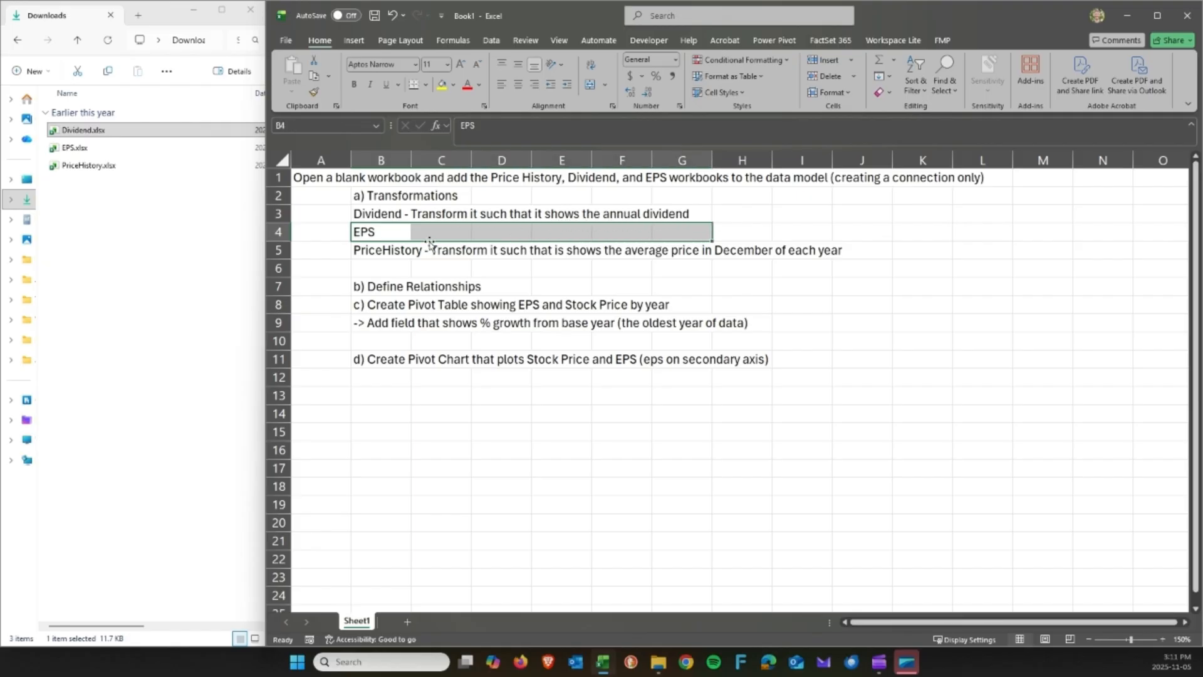
left_click_drag(384, 251, 777, 250)
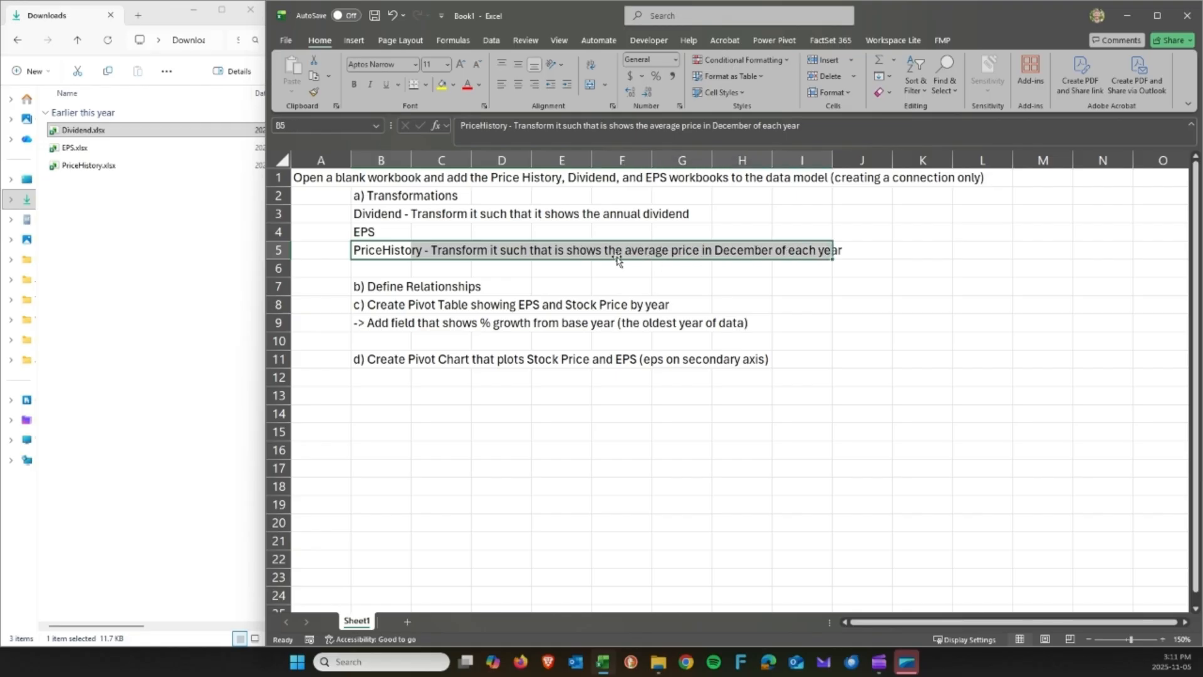
left_click(395, 266)
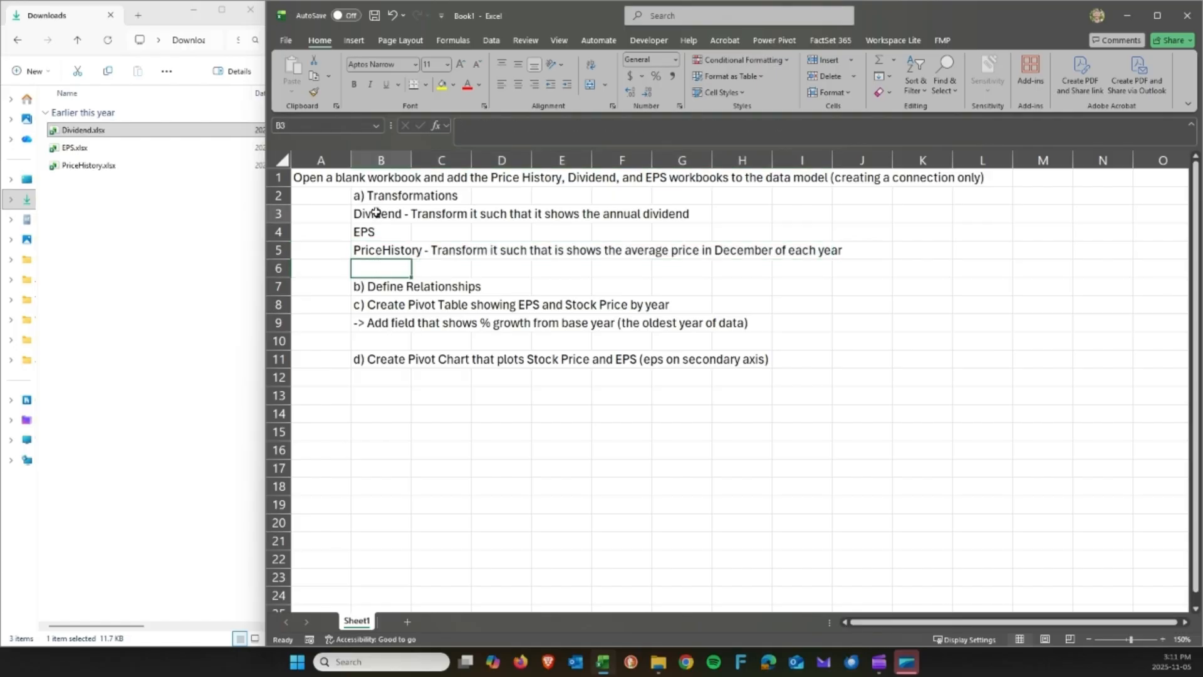
left_click(376, 213)
Select the three downloaded .xlsx files, review the remaining tasks, and show Excel's Data tab.
left_click(89, 201)
left_click_drag(89, 201, 70, 133)
left_click(621, 291)
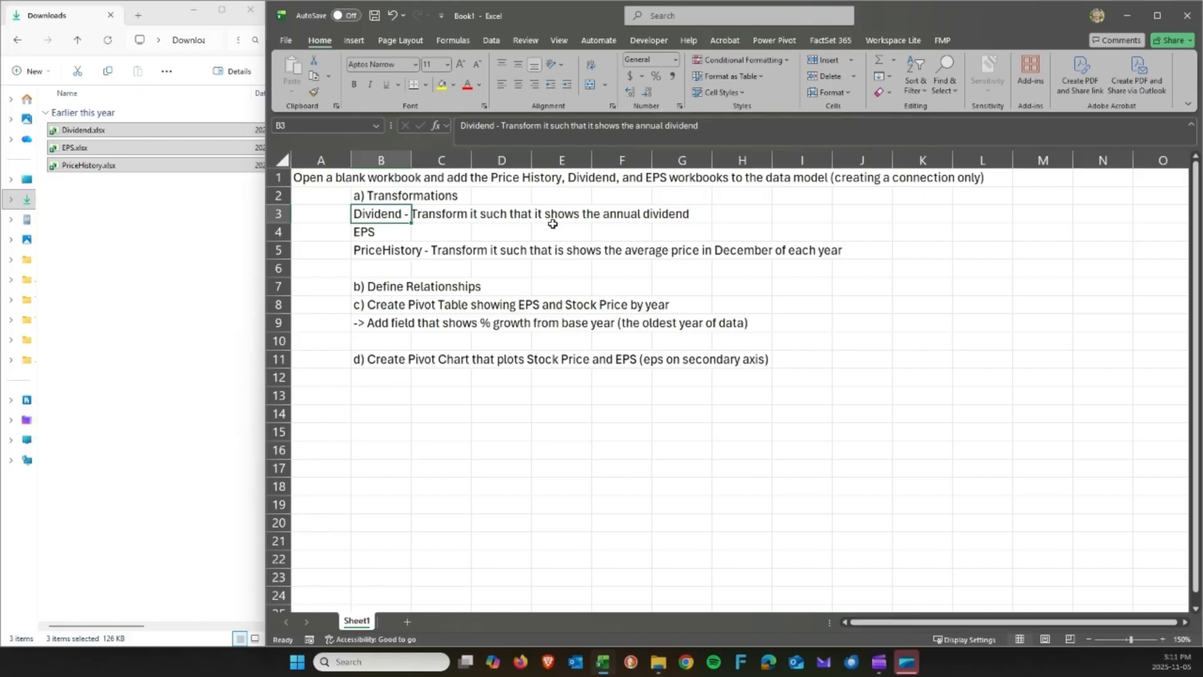
left_click(668, 247)
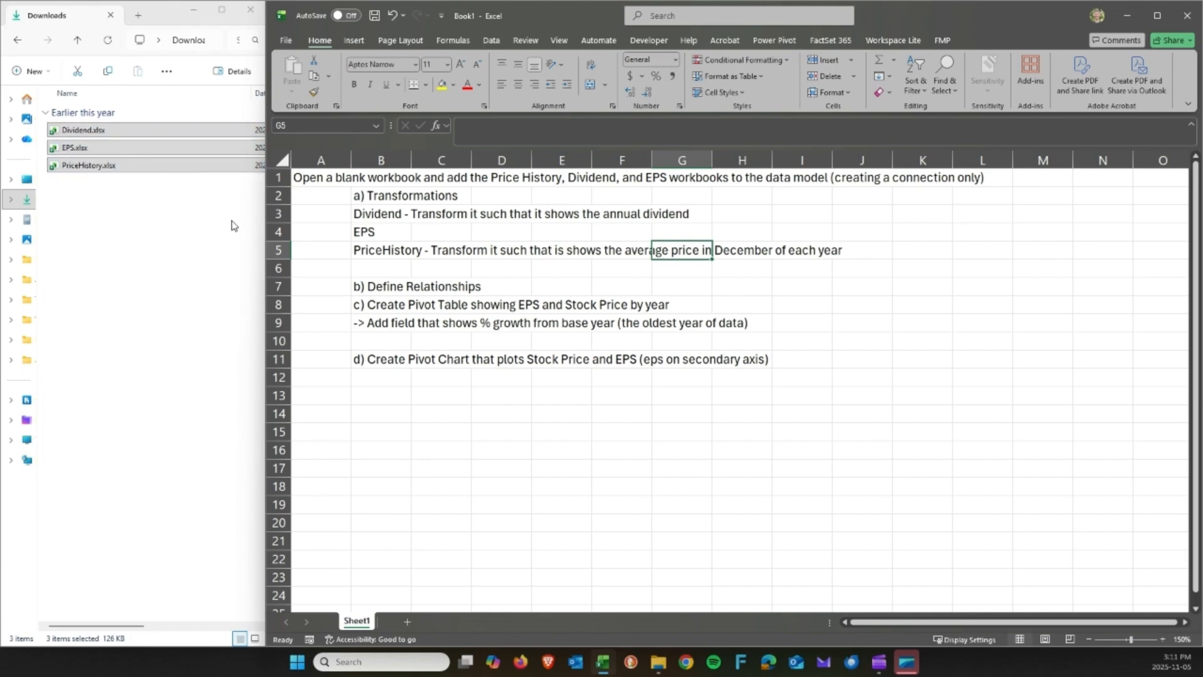
left_click(359, 283)
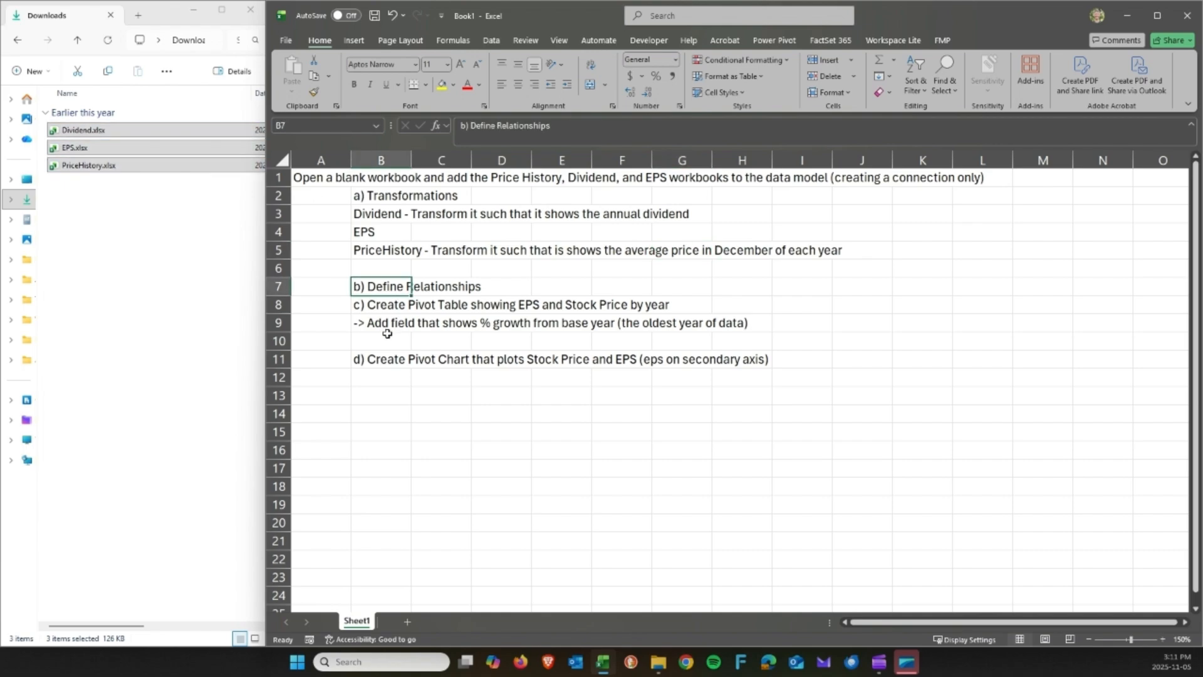
left_click(386, 336)
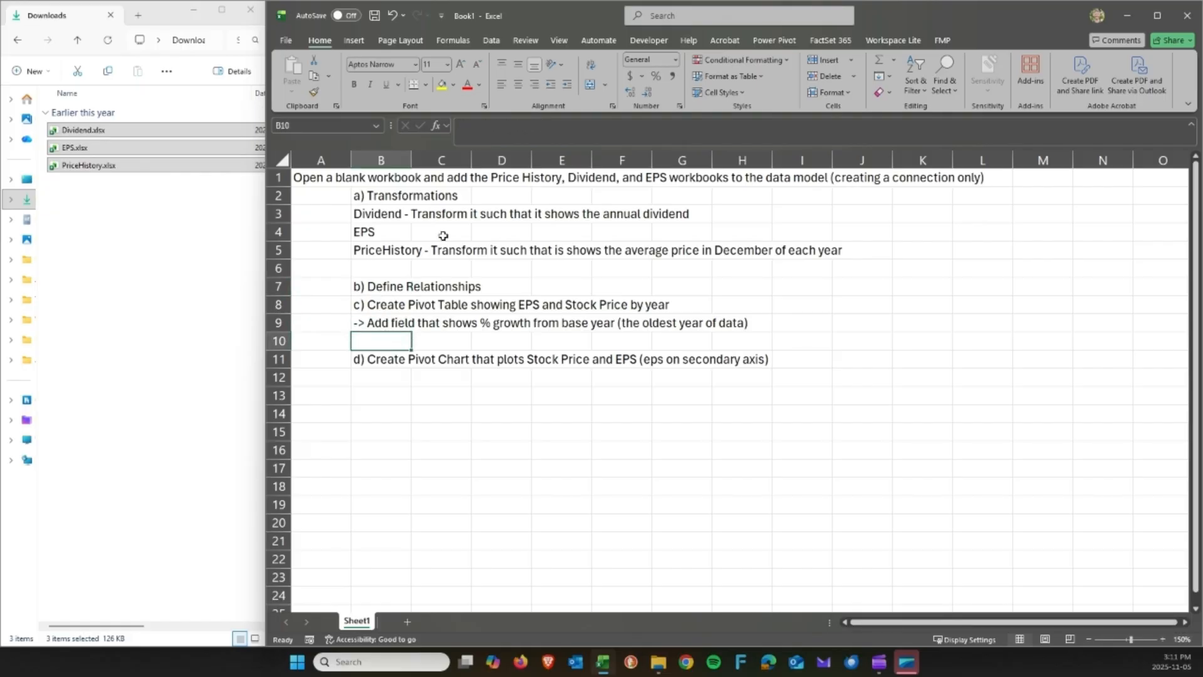
left_click(491, 40)
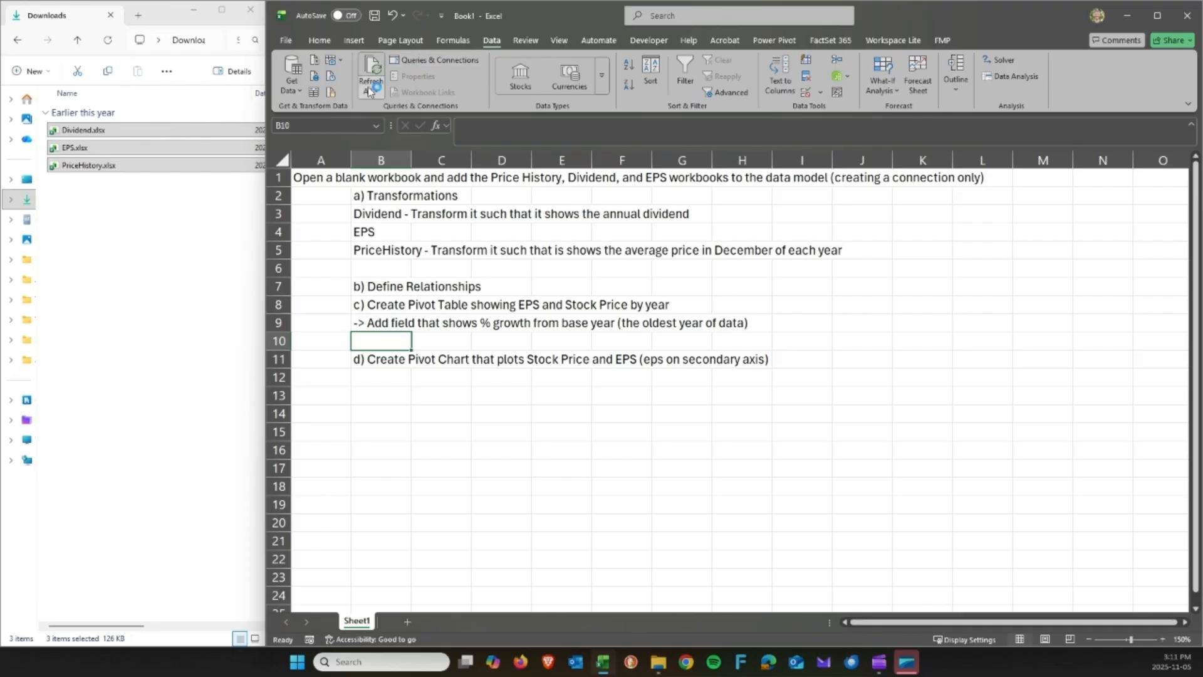
Widen the Type column in the Downloads folder to show full file types.
left_click(292, 78)
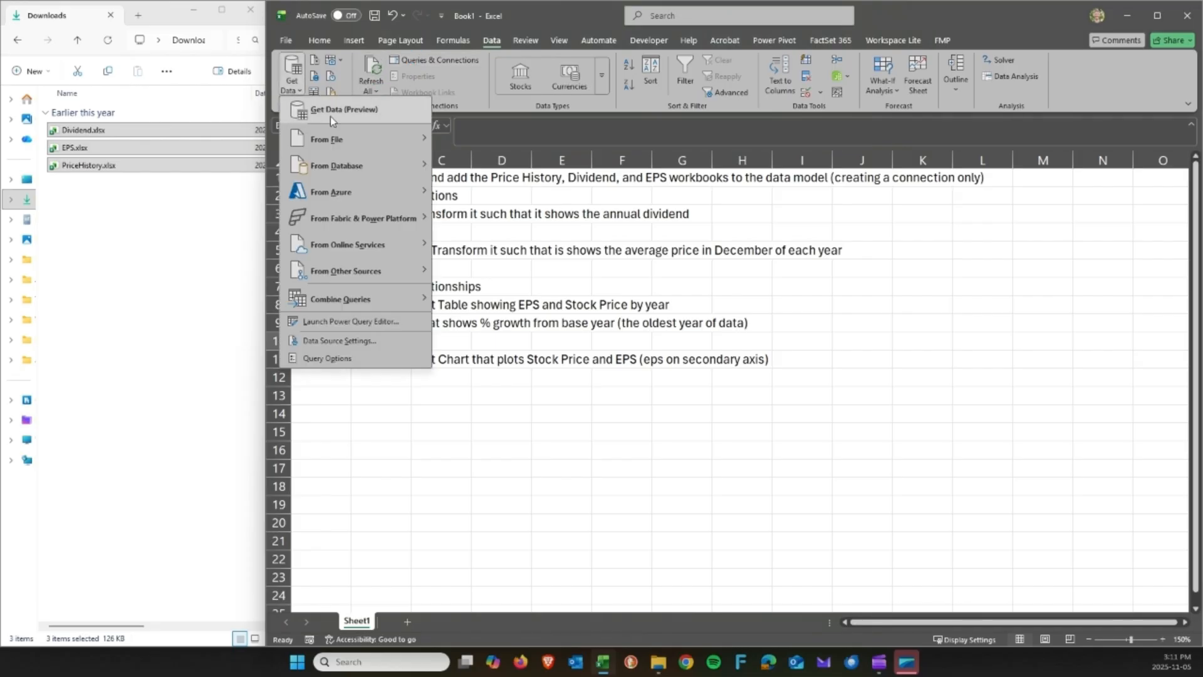
mouse_move(355, 137)
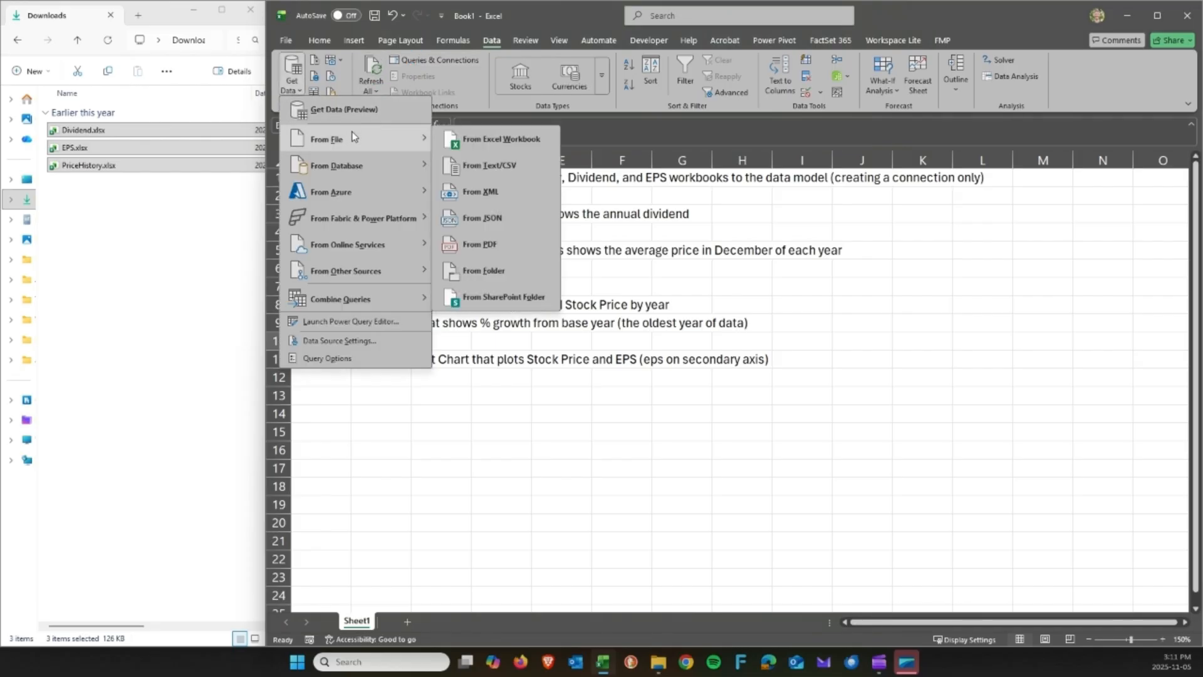
left_click(134, 275)
left_click(163, 627)
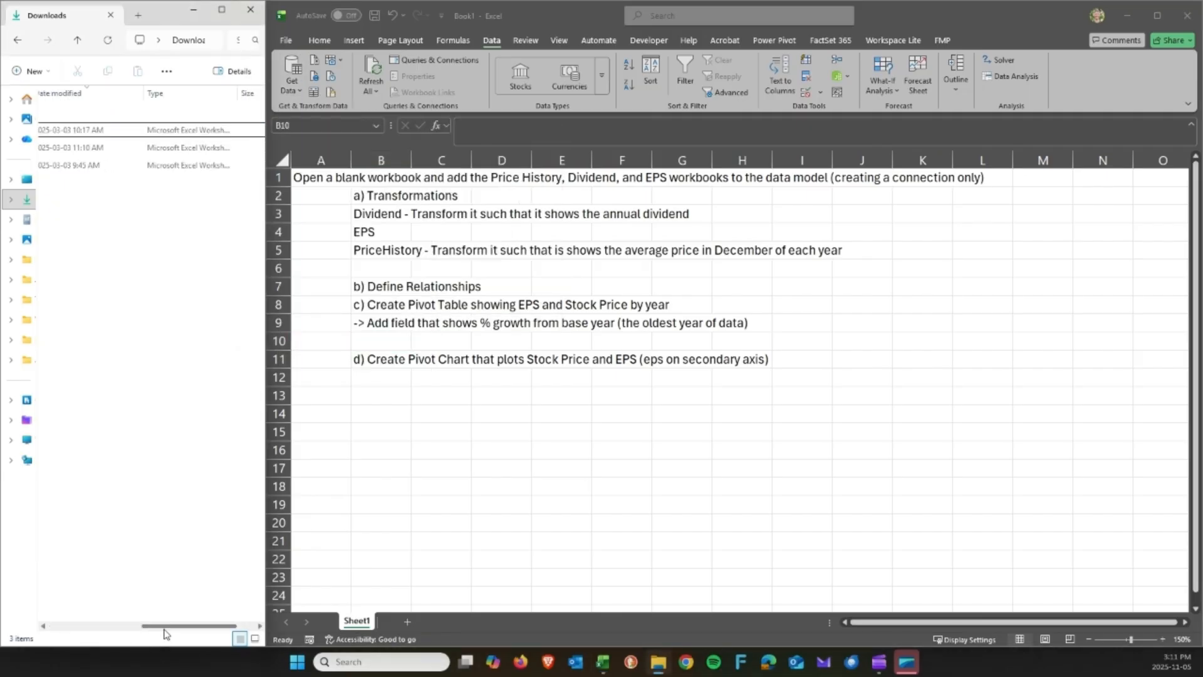
left_click_drag(237, 94, 263, 94)
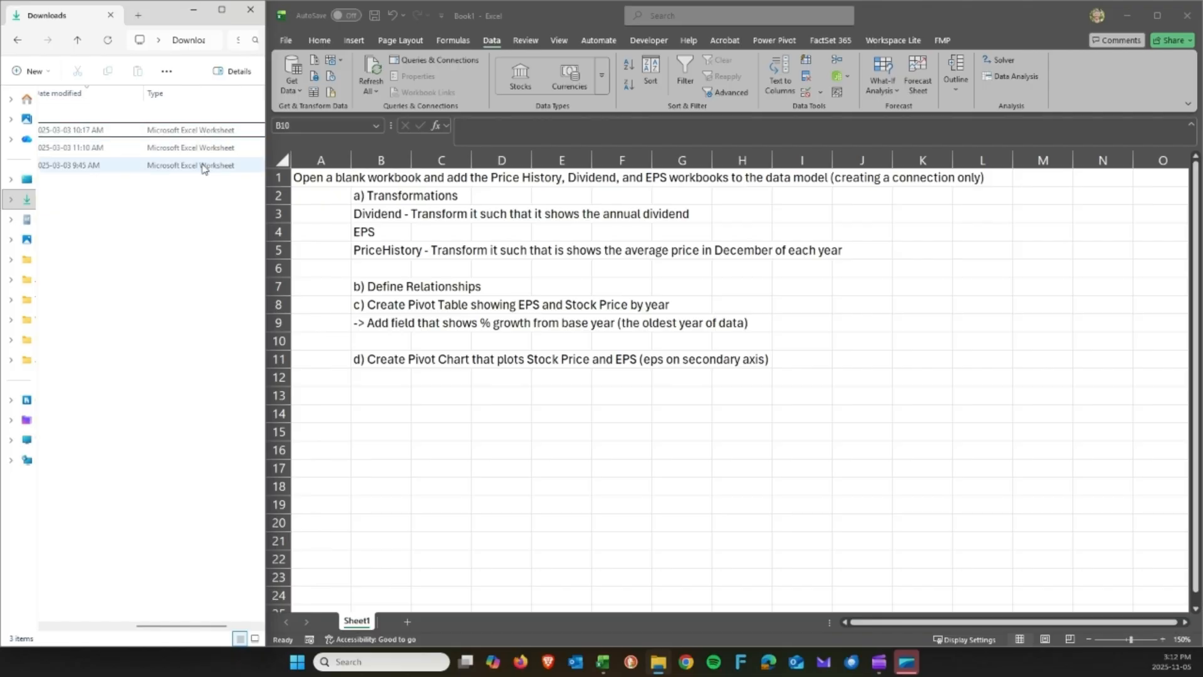
left_click(344, 235)
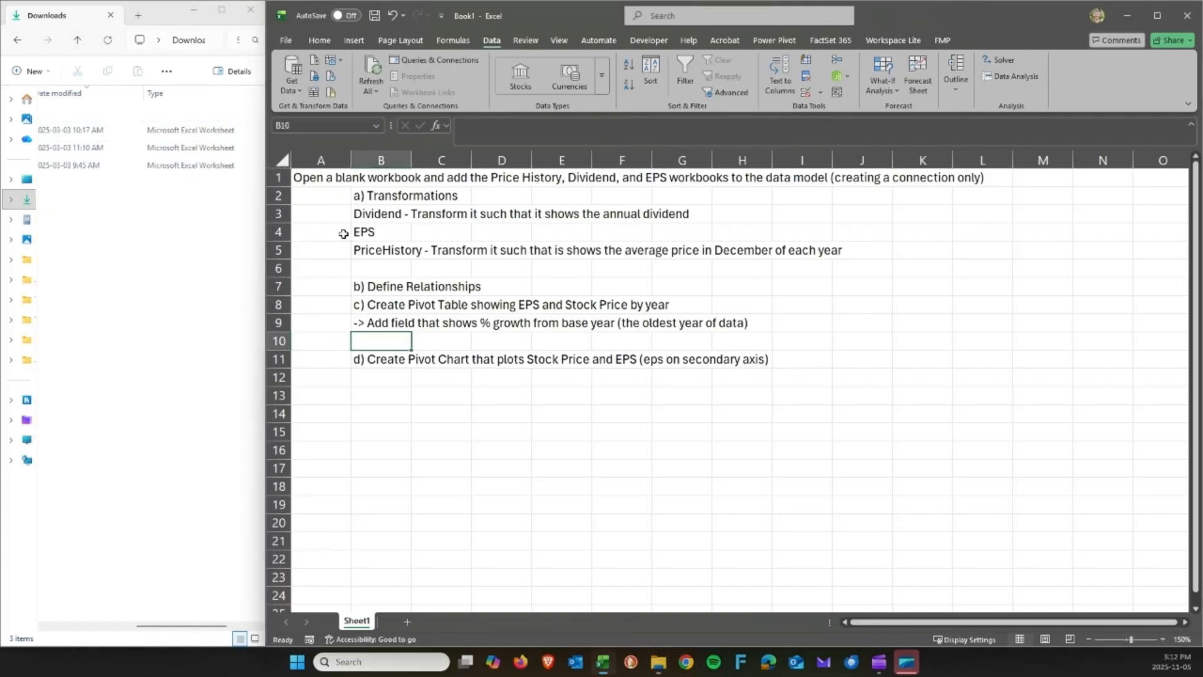
Start an import with Get Data > From File > From Excel Workbook.
left_click(302, 86)
mouse_move(316, 138)
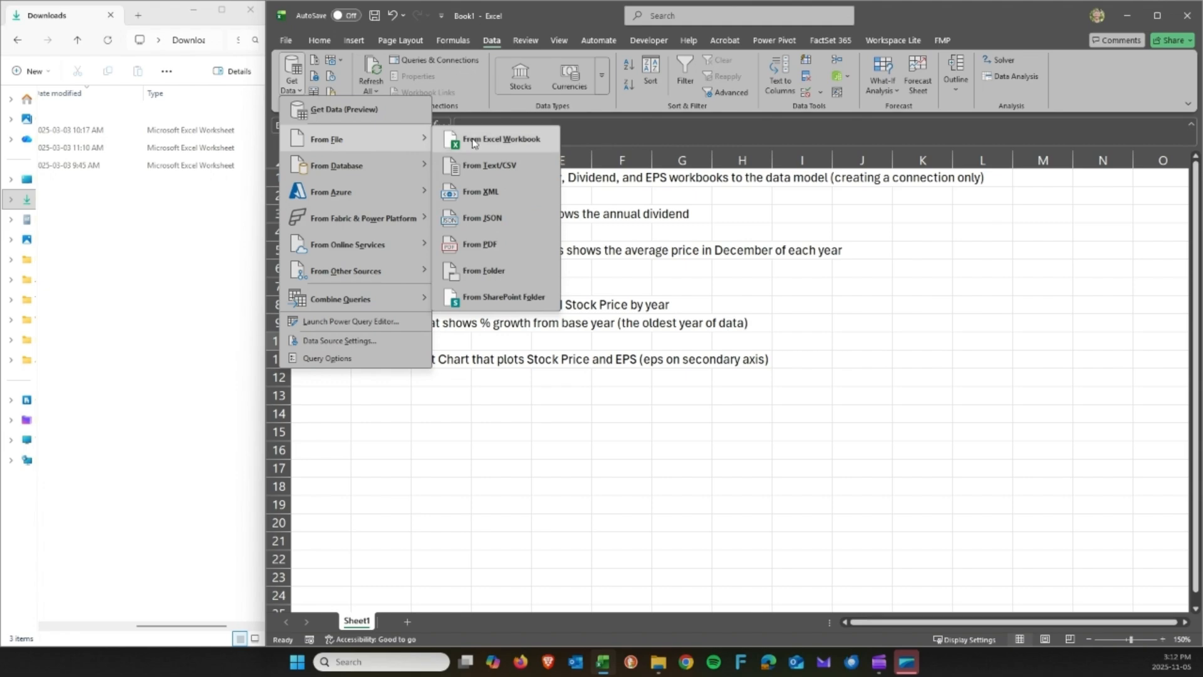
left_click(474, 143)
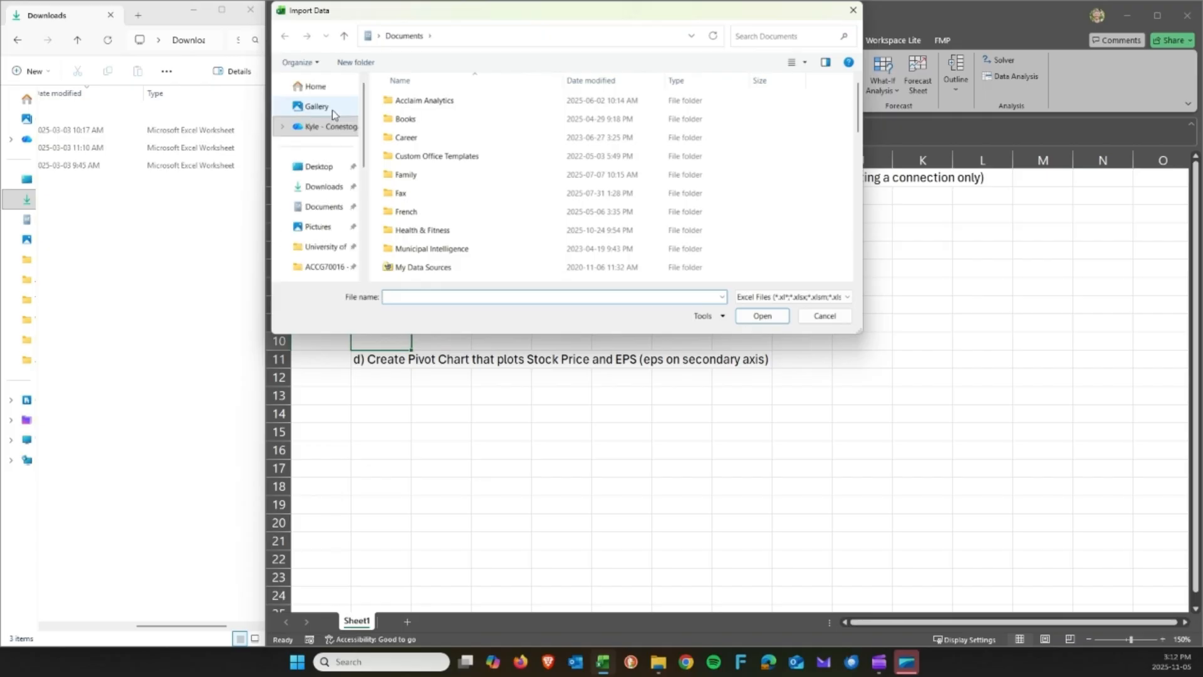
Choose EPS.xlsx from the Downloads folder and import it.
left_click(317, 192)
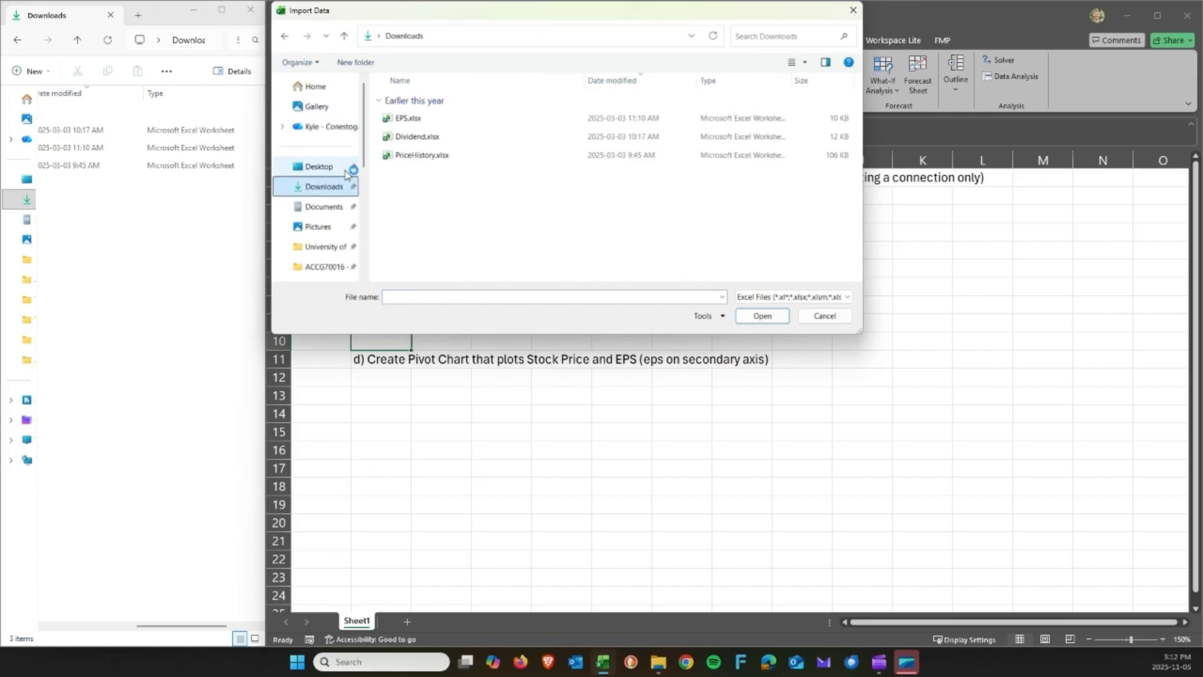
left_click_drag(368, 180, 329, 160)
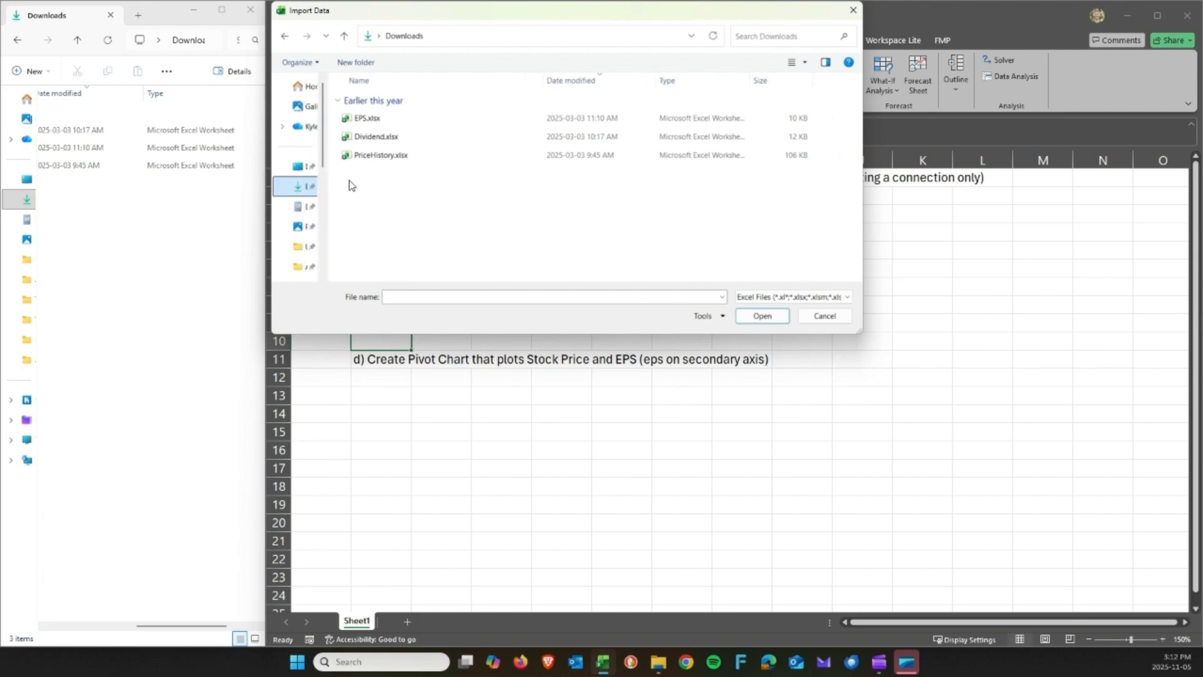
left_click(354, 181)
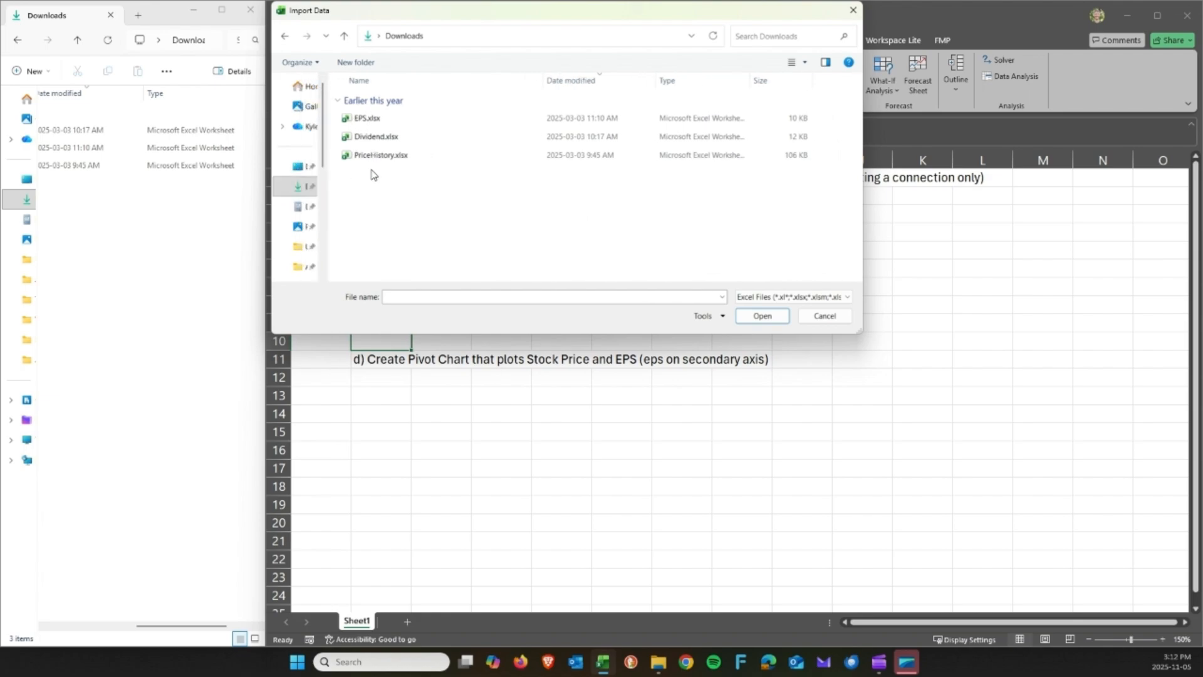
left_click(367, 121)
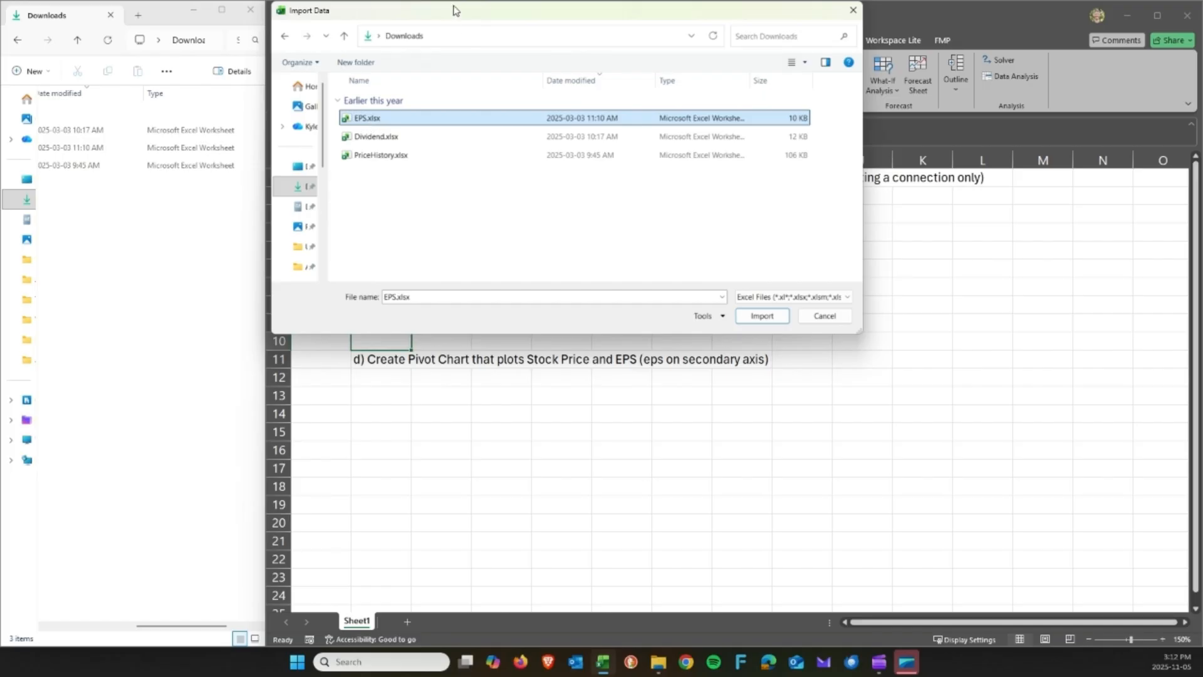
left_click_drag(454, 10, 768, 103)
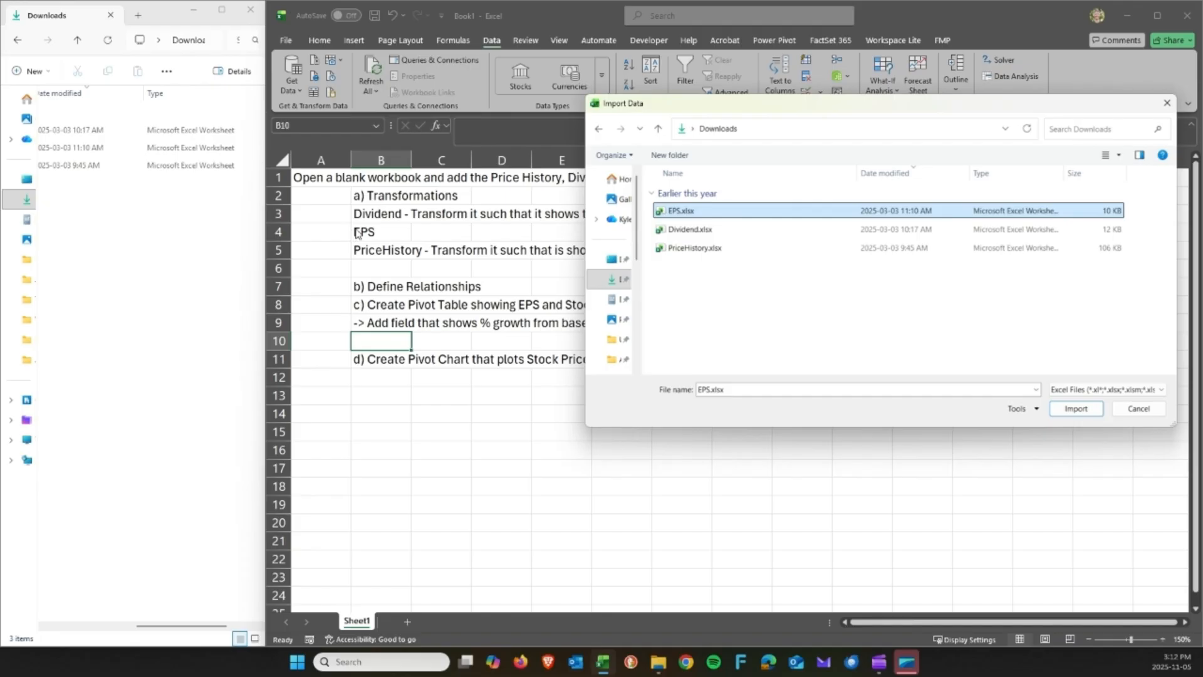
left_click(1078, 414)
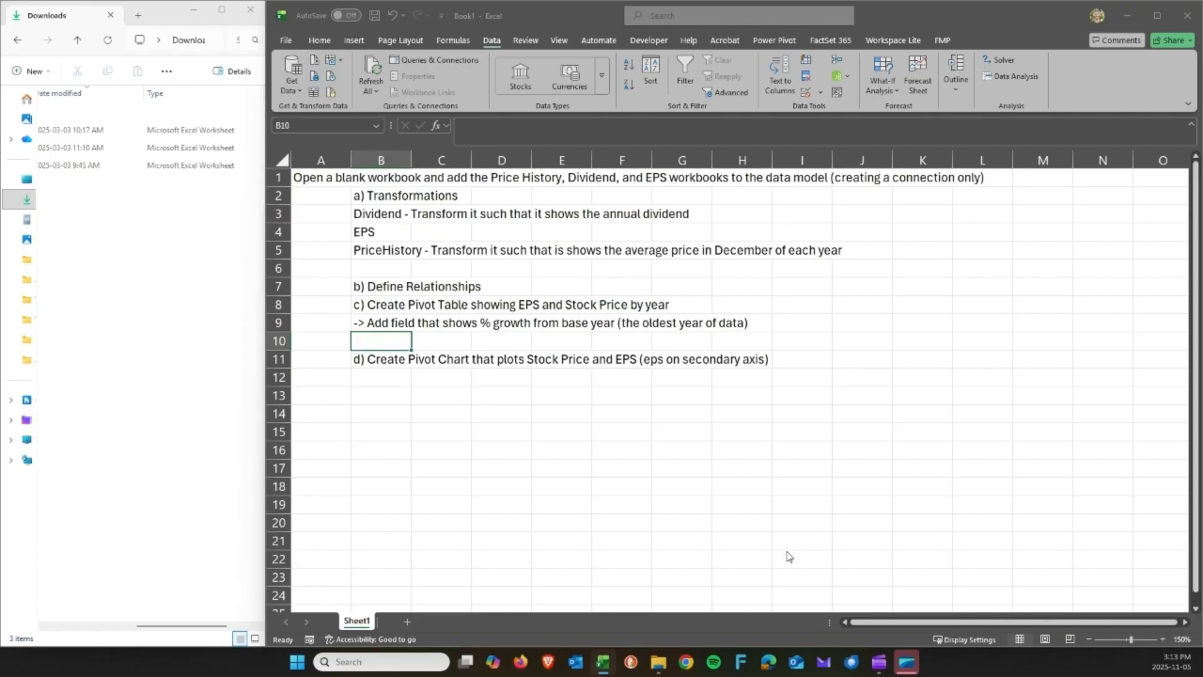
In the Navigator, expand EPS.xlsx, preview its L-CA sheet, and choose Transform Data.
left_click(906, 663)
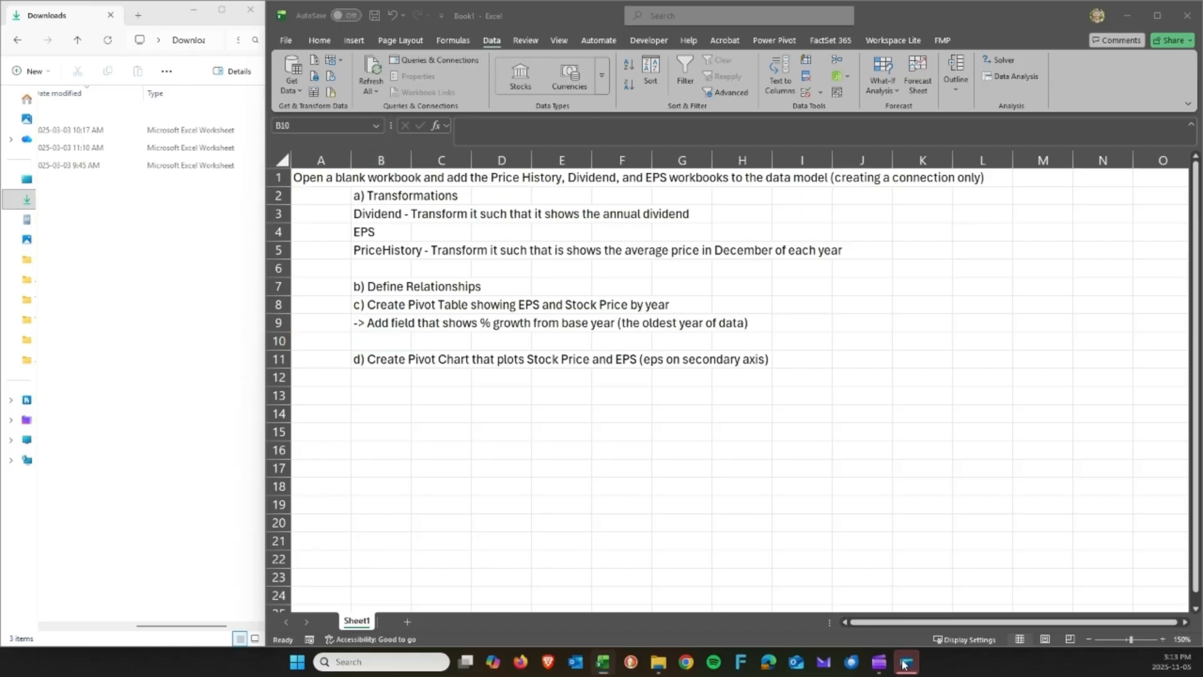
left_click(603, 663)
left_click(600, 598)
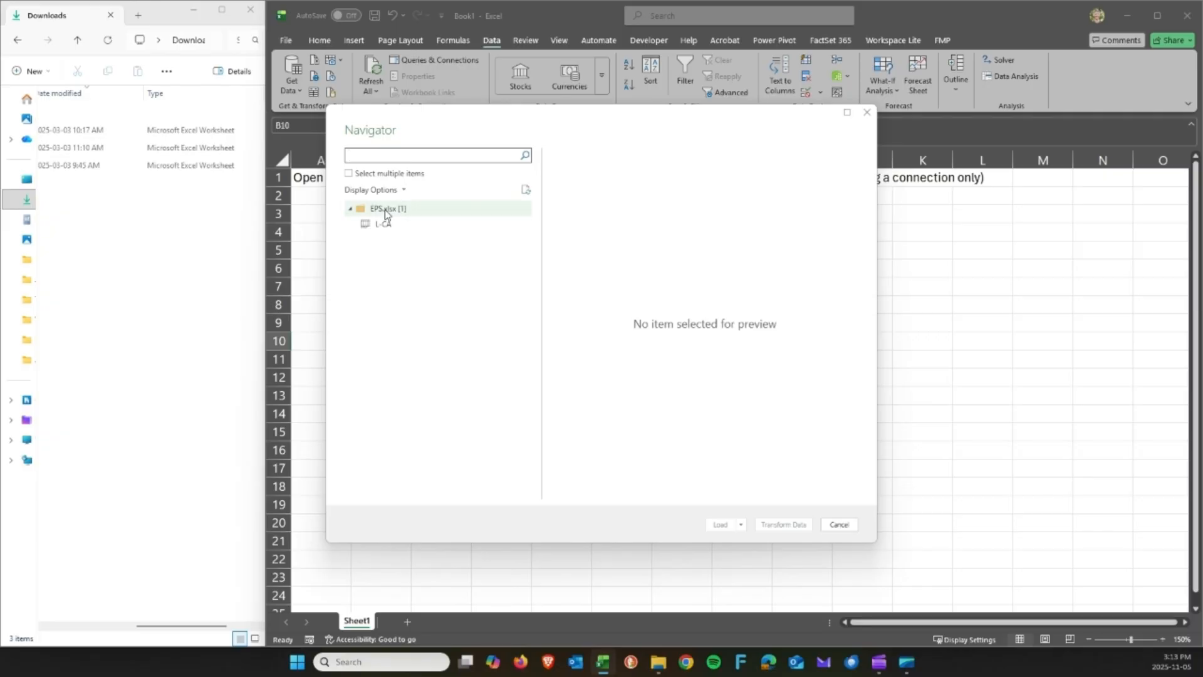
left_click(351, 210)
left_click(350, 209)
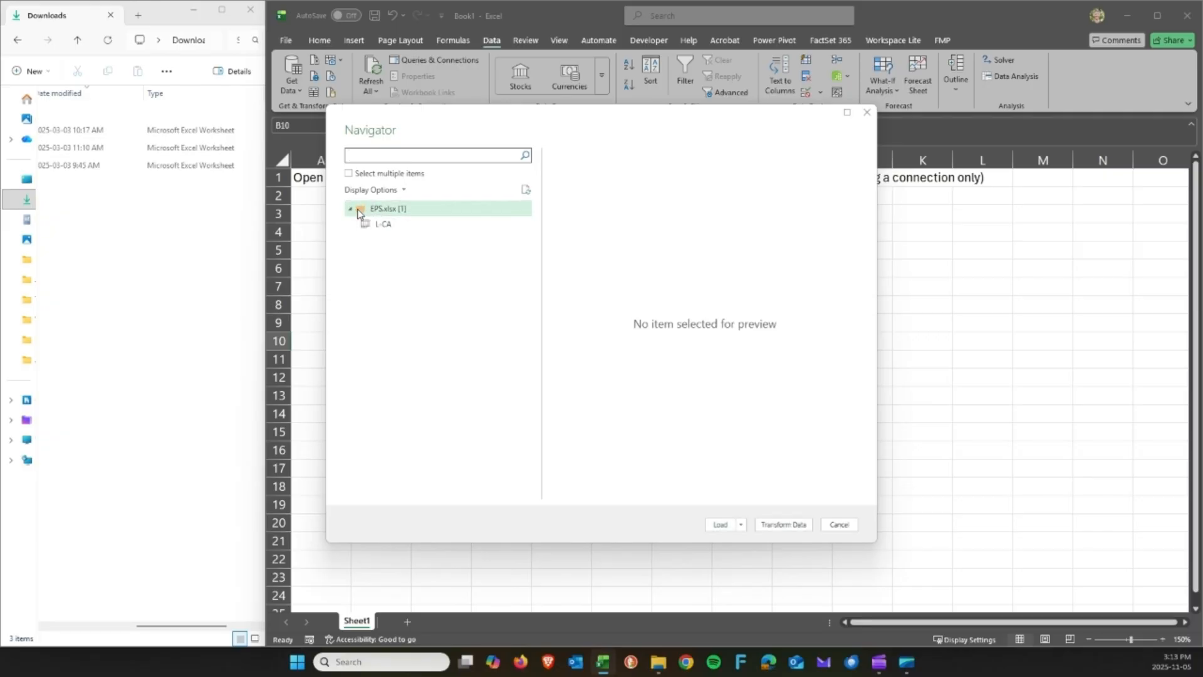
left_click(376, 222)
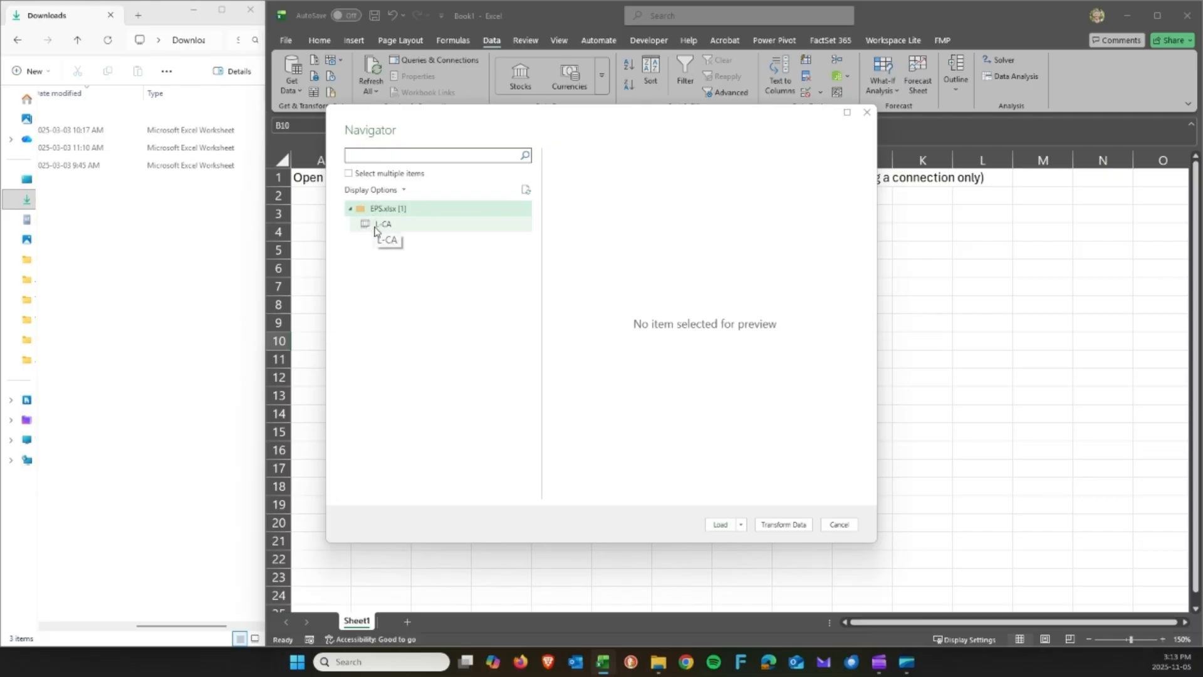
left_click(378, 227)
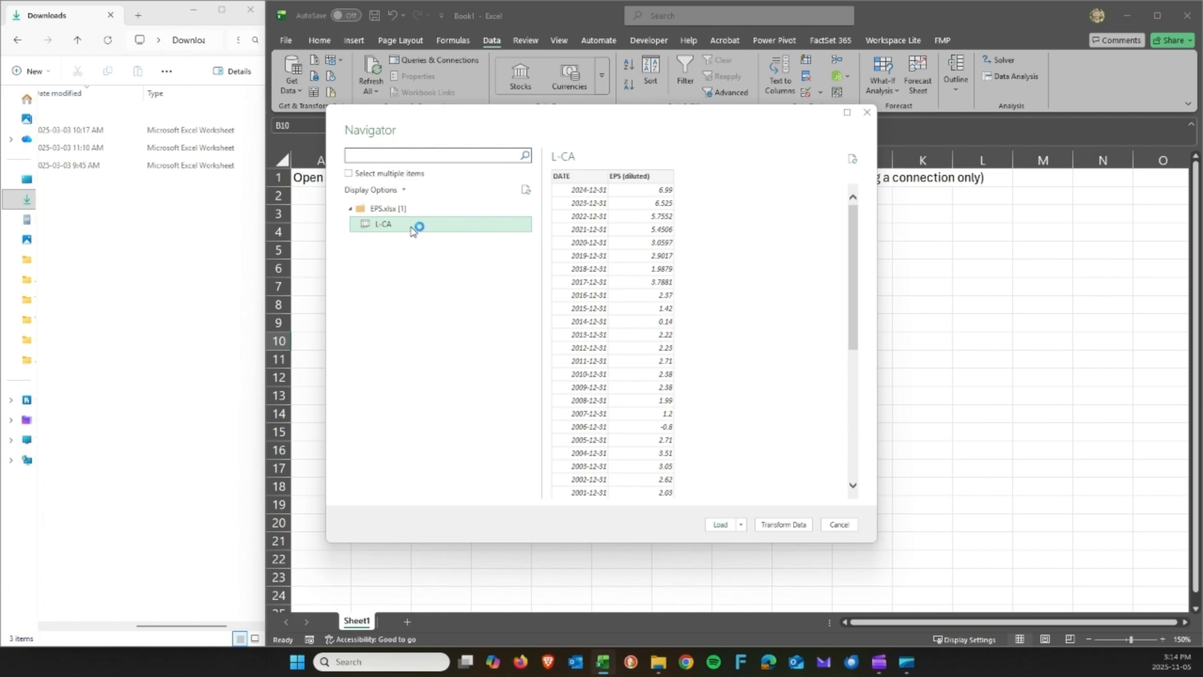
left_click(783, 526)
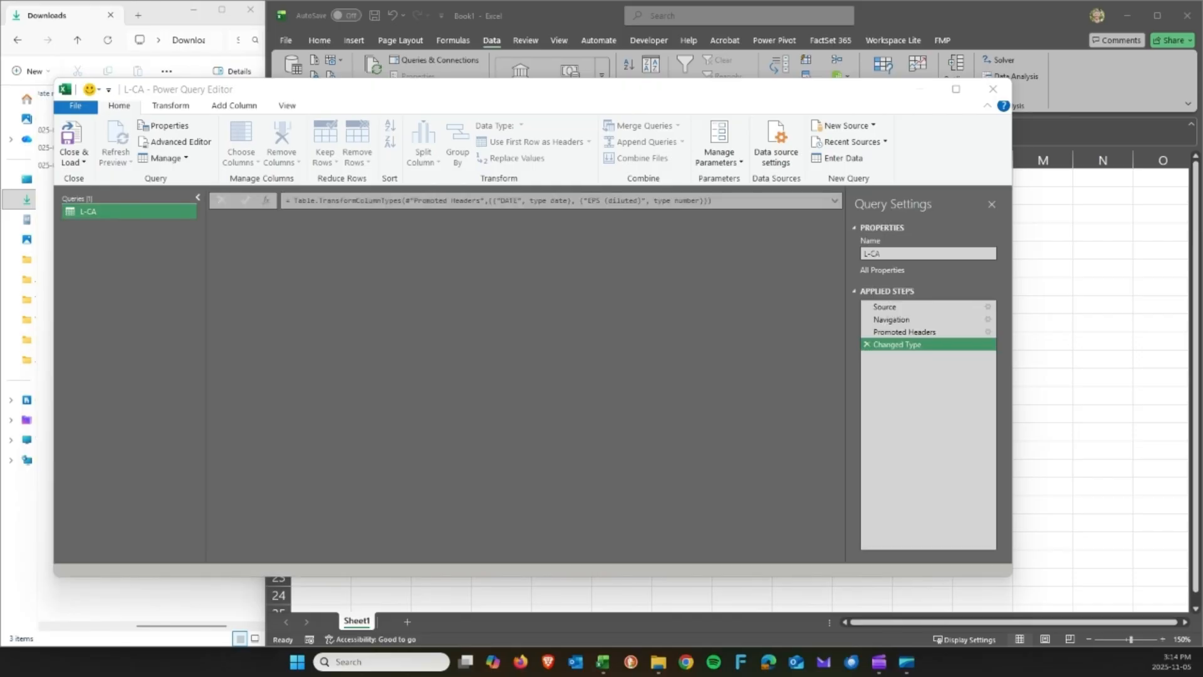
Rename the L-CA query to EPS and choose Close & Load To.
left_click(900, 248)
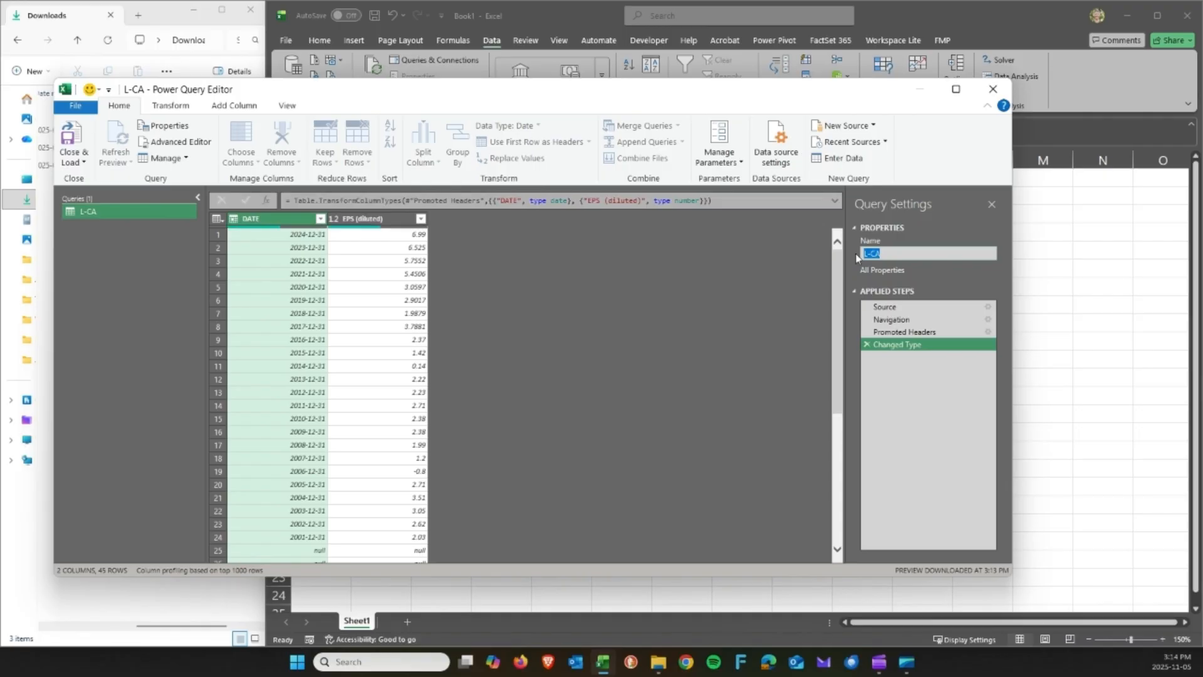
type("EPS")
left_click(83, 163)
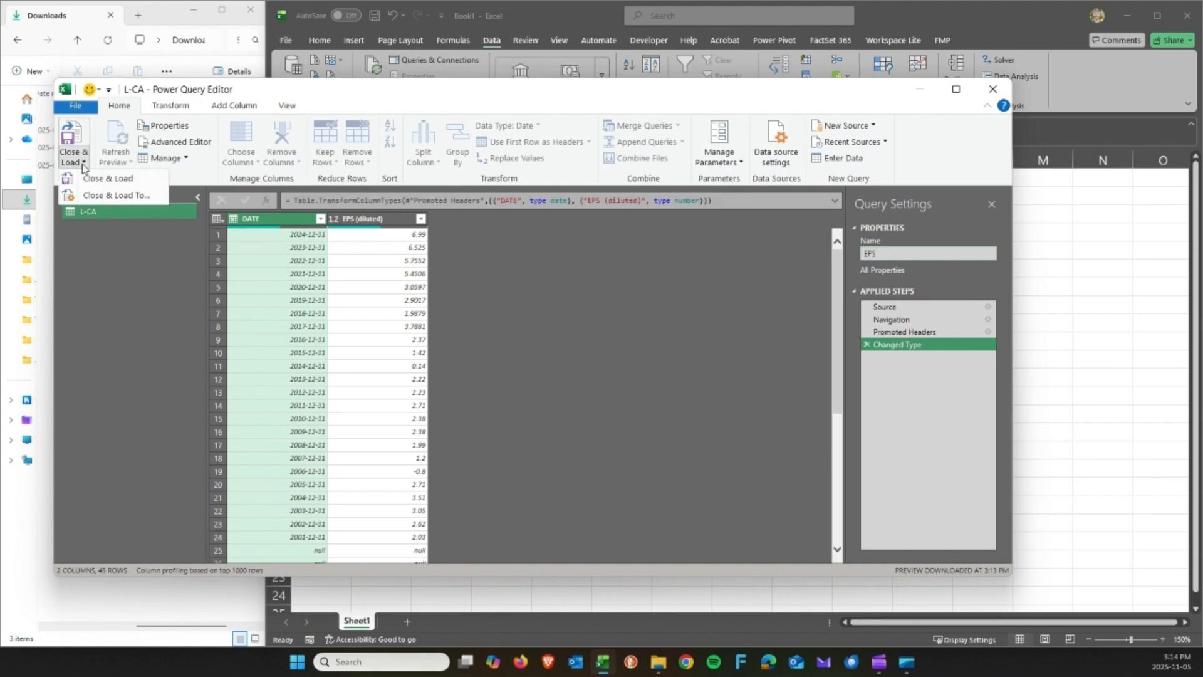
left_click(110, 195)
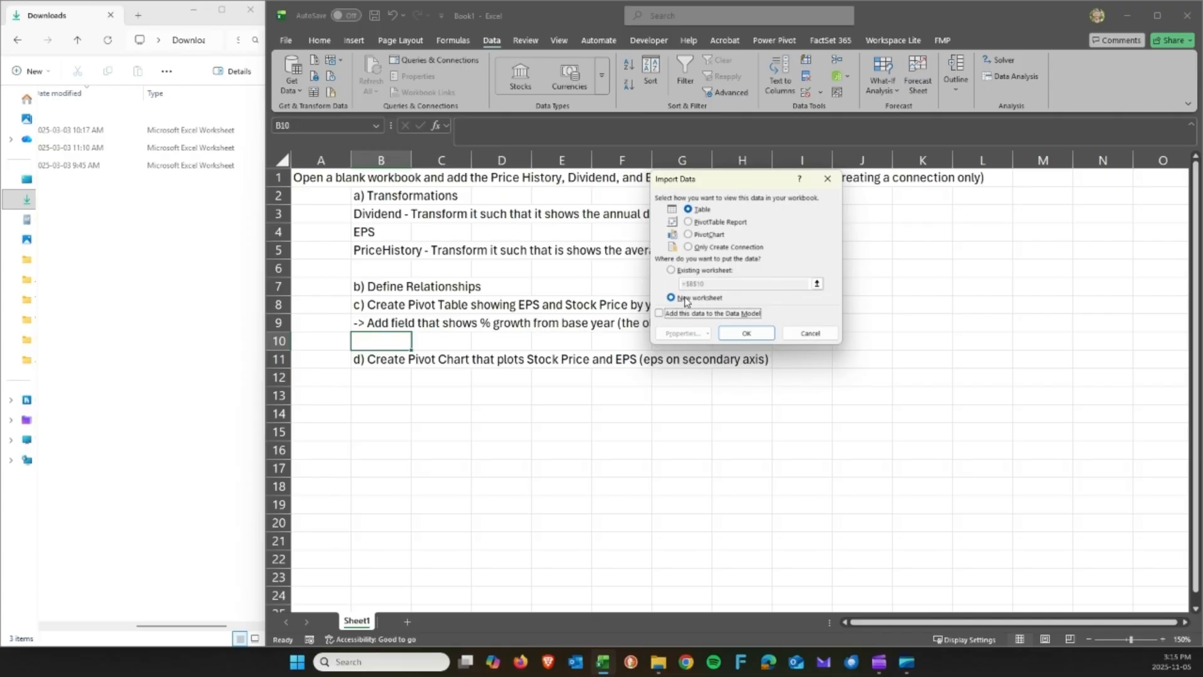
Load EPS as Only Create Connection with Add this data to the Data Model checked.
left_click(703, 249)
left_click(697, 315)
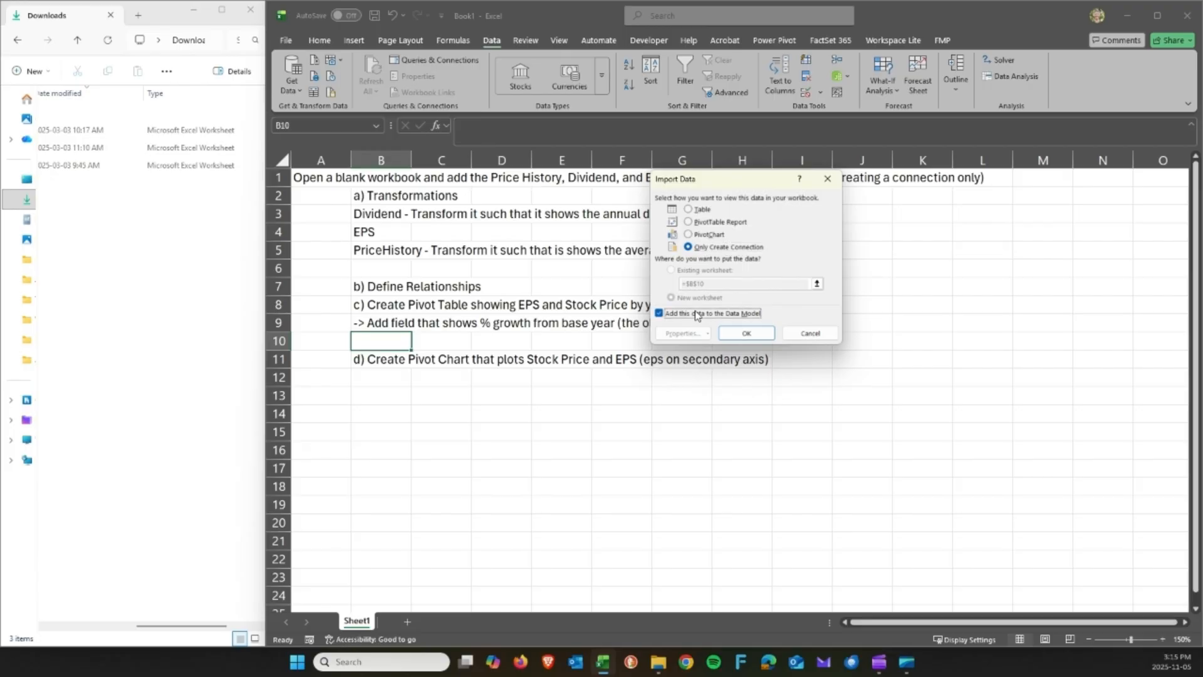
left_click_drag(722, 187, 719, 219)
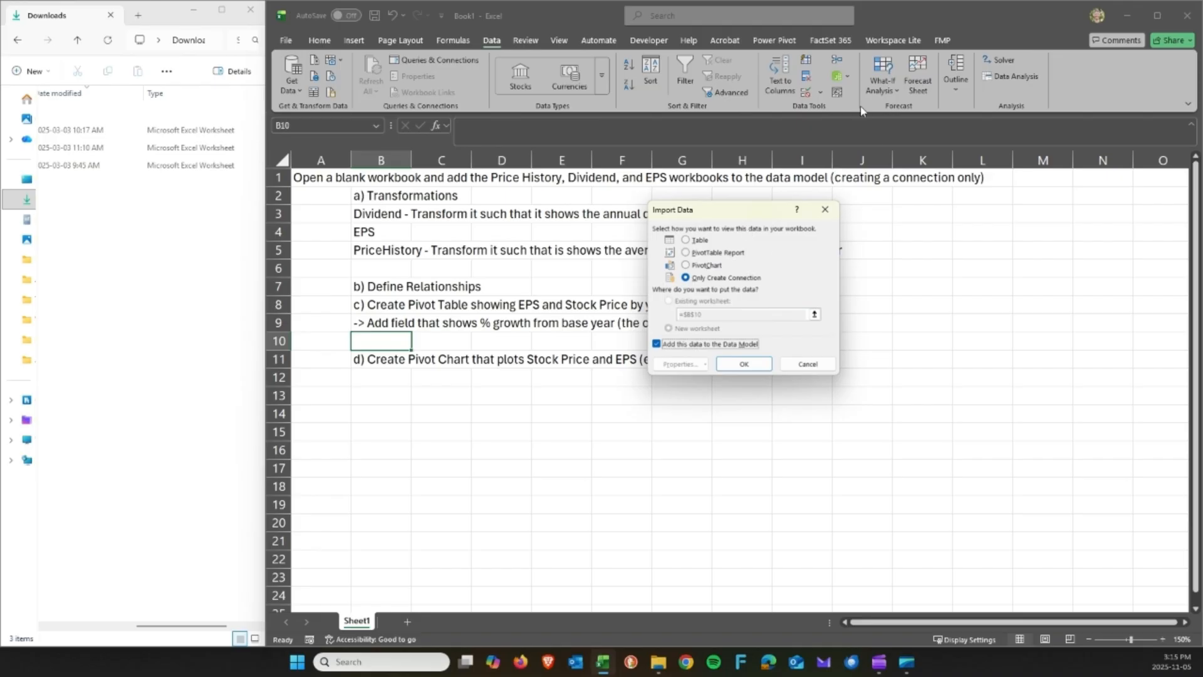
left_click(742, 364)
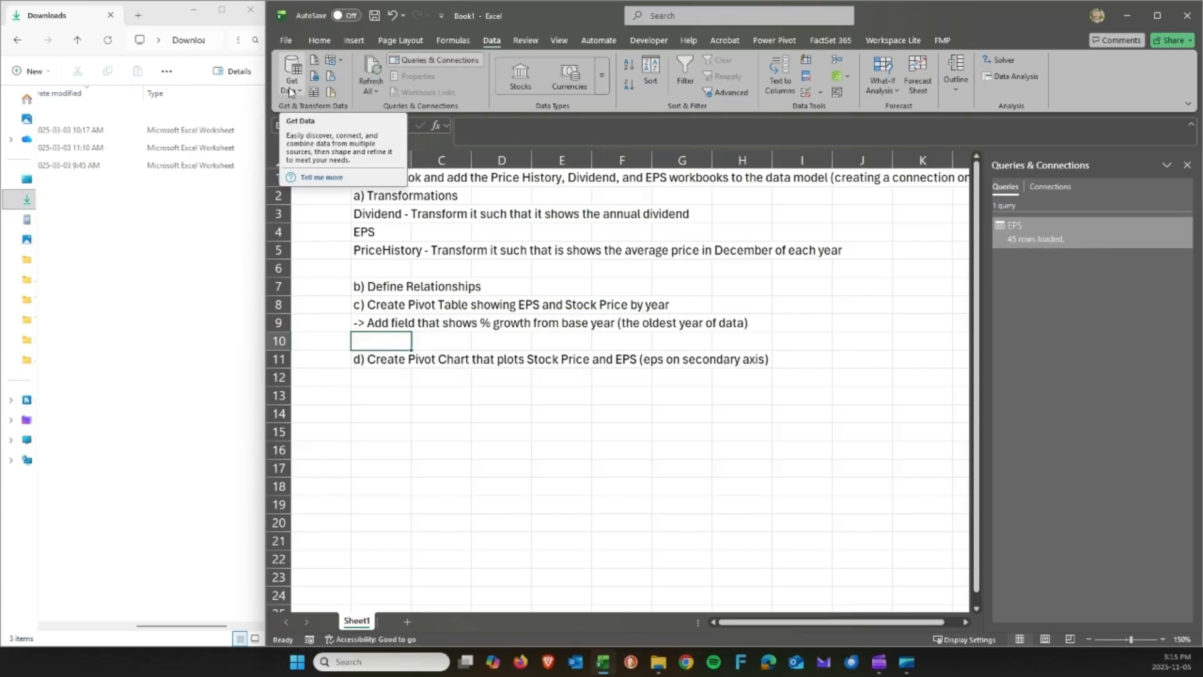
Import Dividend.xlsx from an Excel workbook and send its L-CA sheet to Transform Data.
left_click(290, 92)
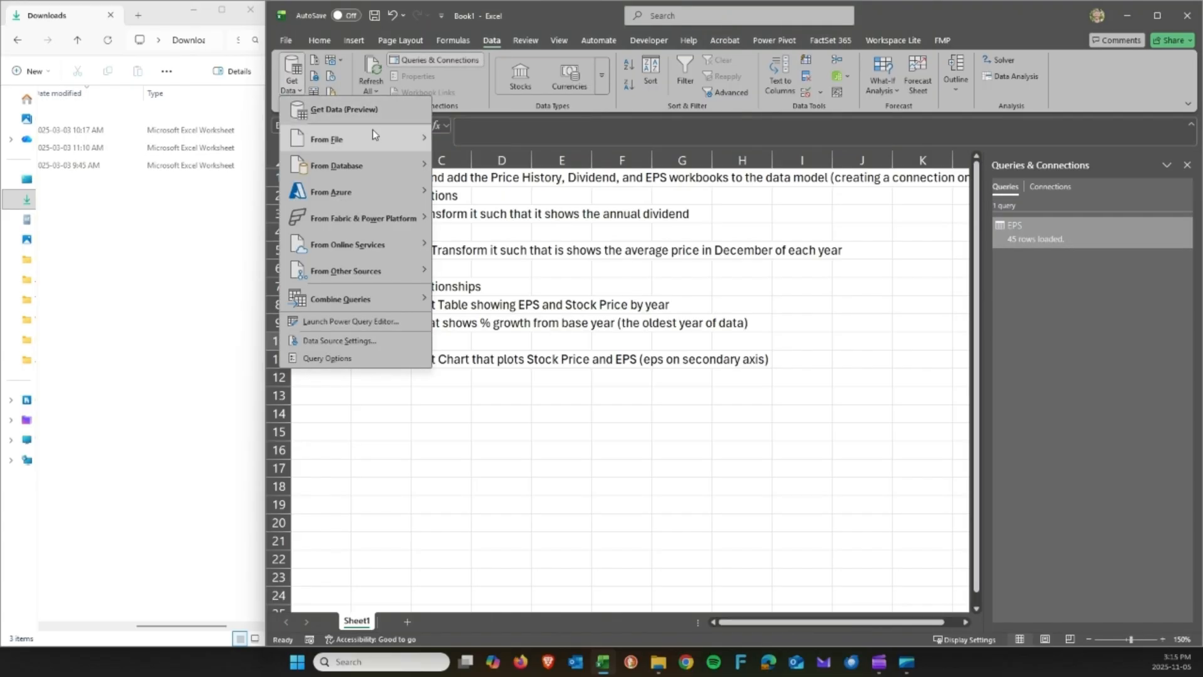
mouse_move(376, 139)
left_click(478, 140)
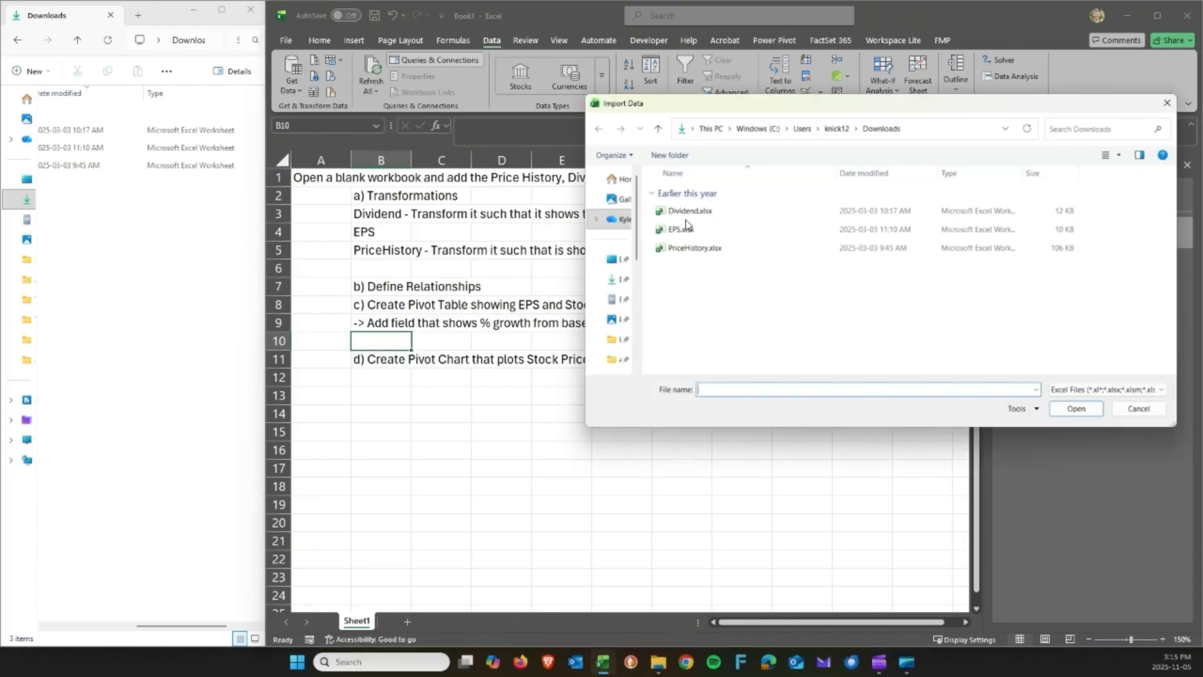
left_click(688, 211)
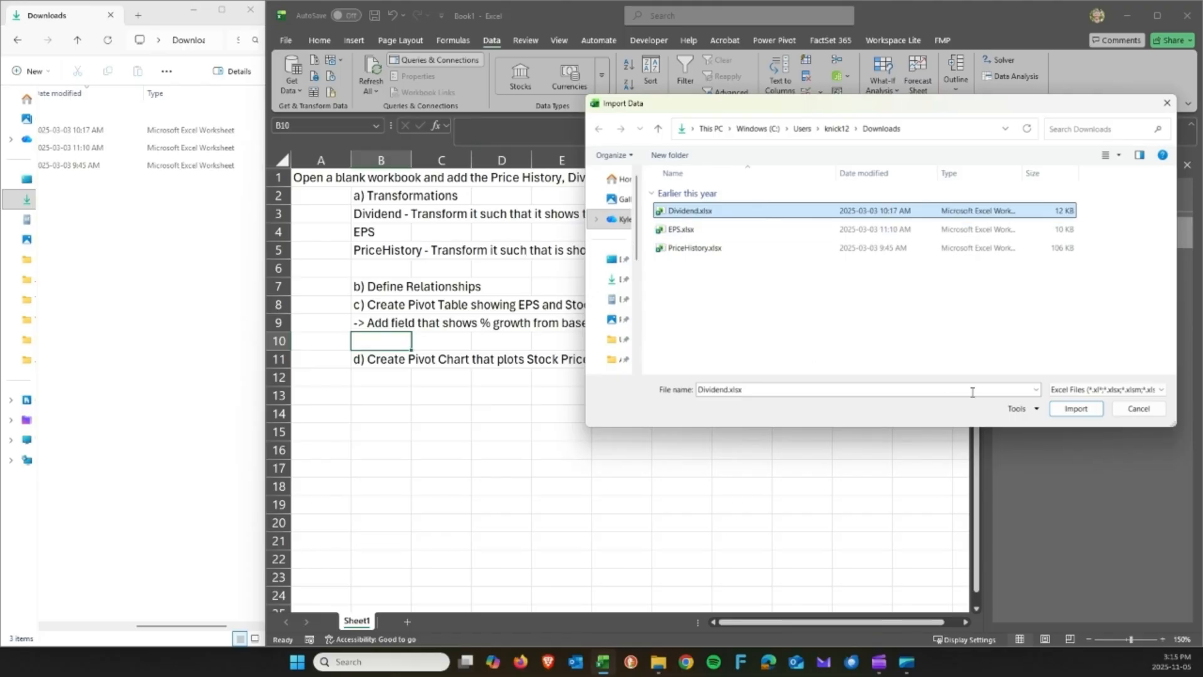
left_click(1080, 411)
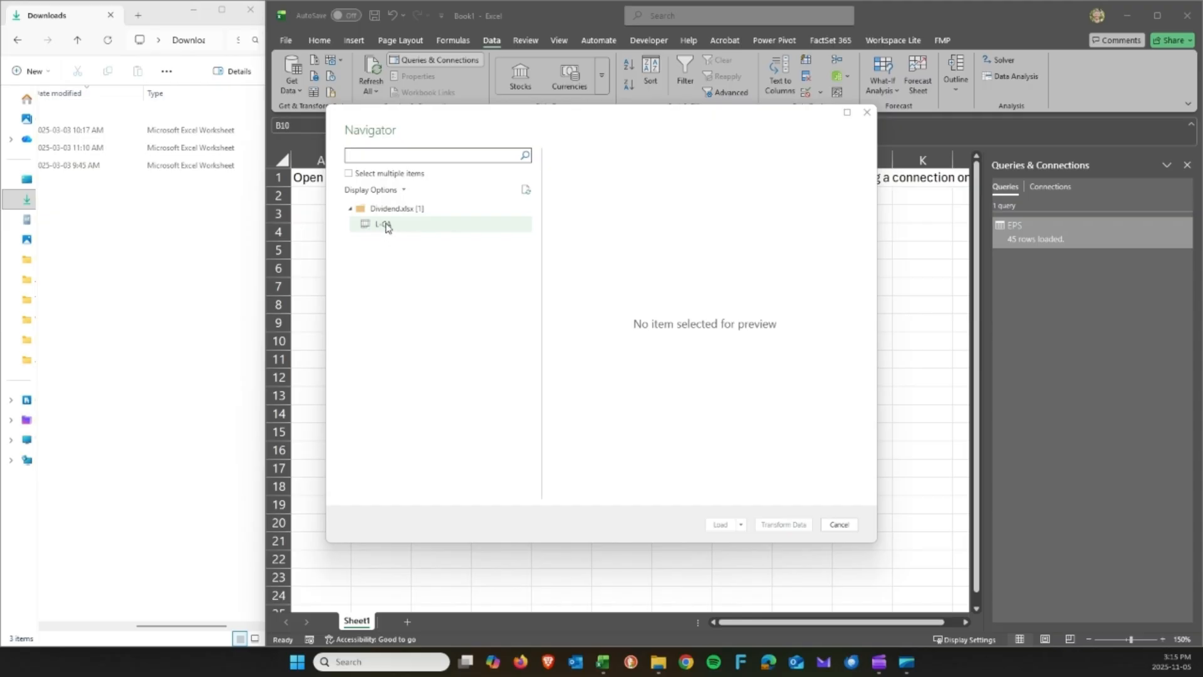
left_click(380, 227)
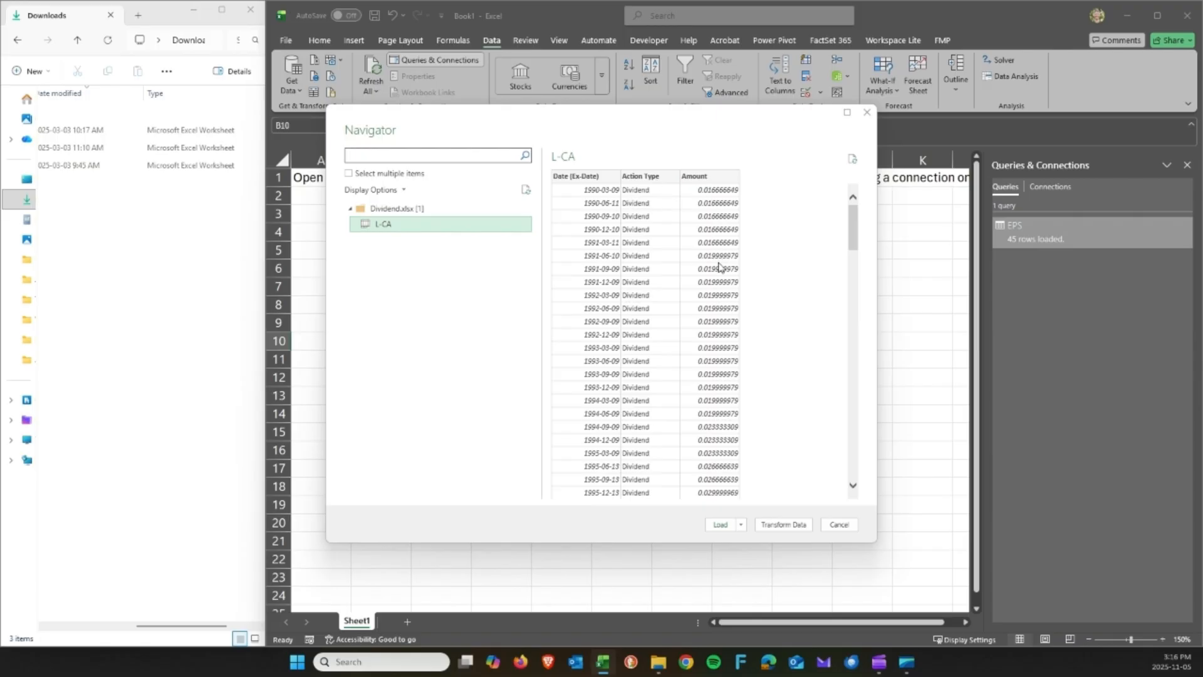
left_click(783, 525)
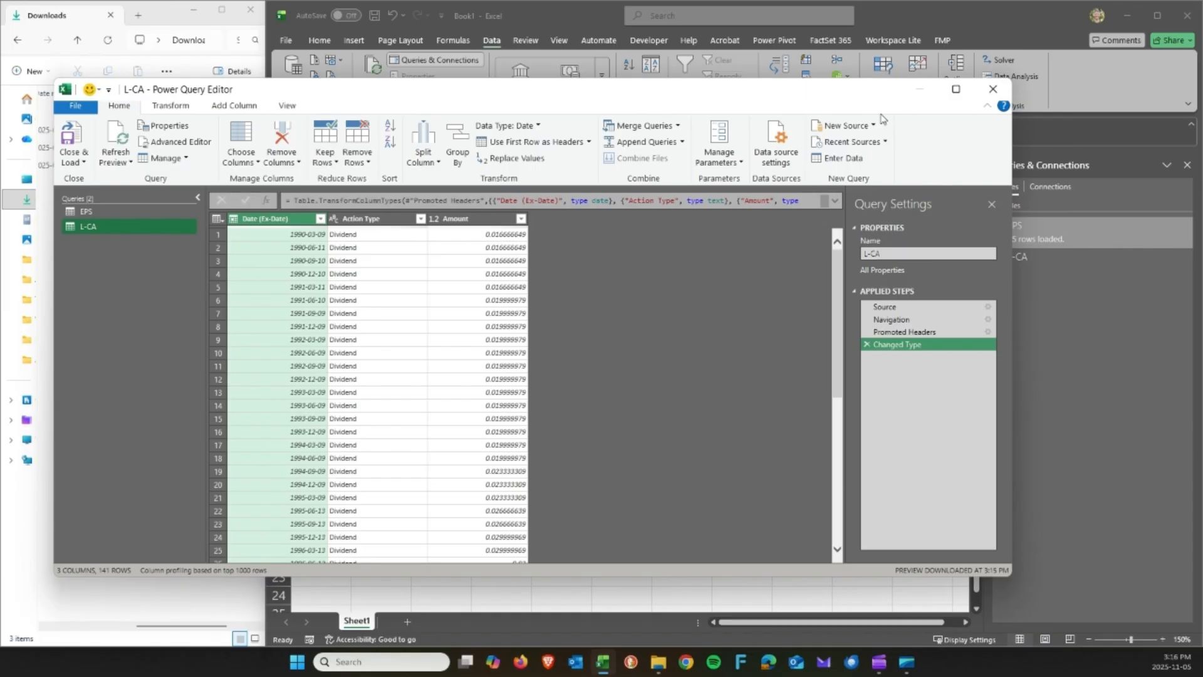
left_click(948, 93)
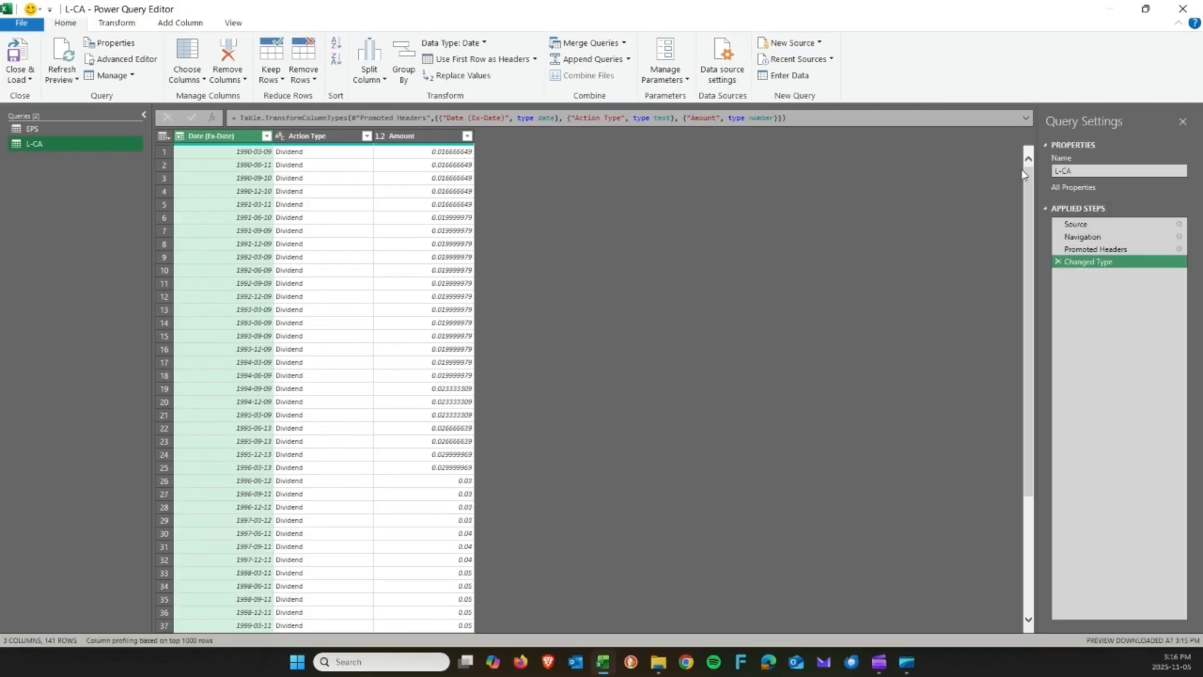
left_click_drag(1075, 170, 1036, 176)
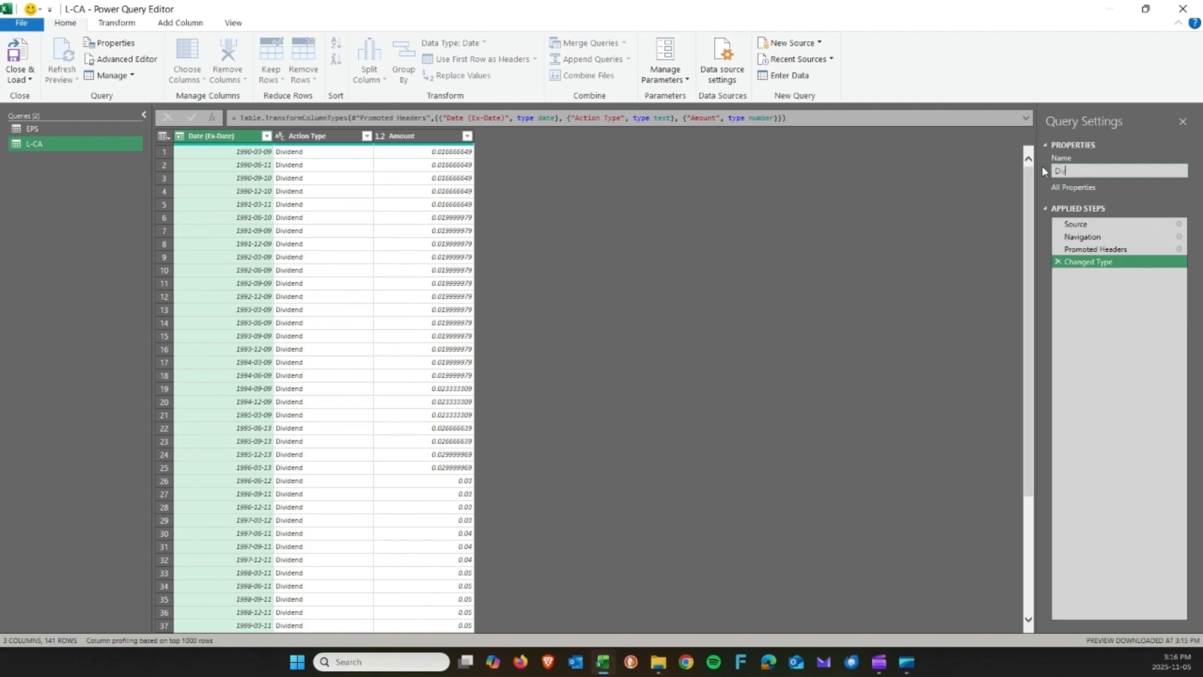
type("Dividends")
key("Return")
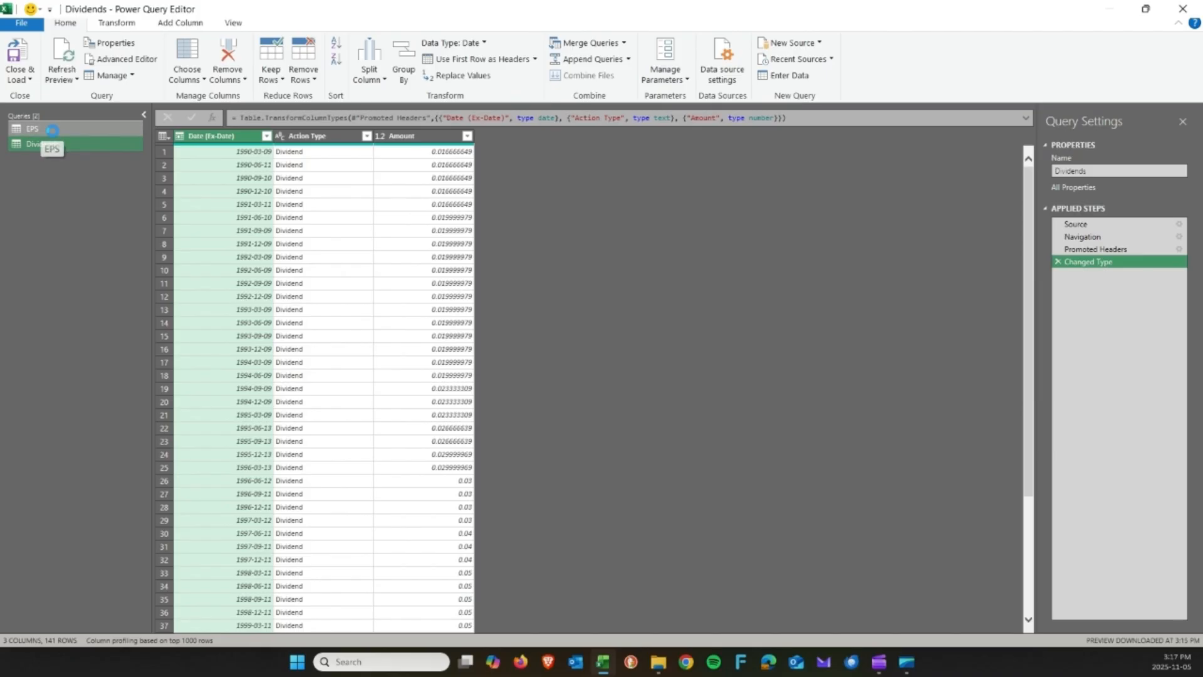
left_click(54, 138)
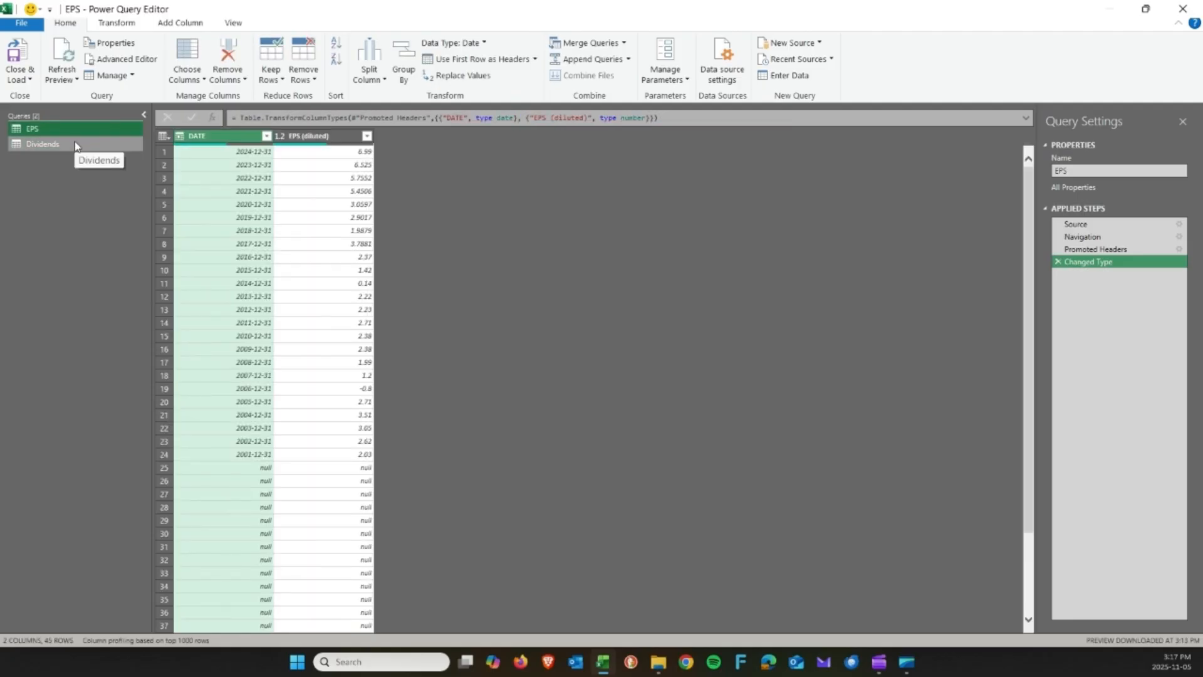
left_click(73, 141)
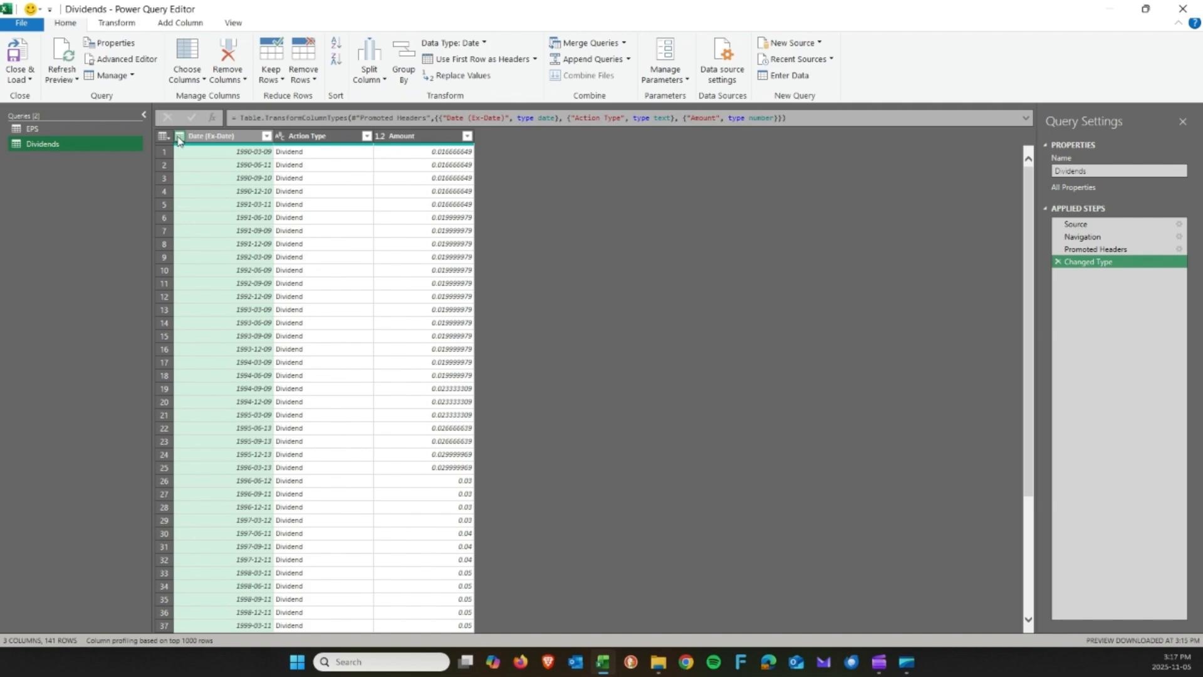
left_click(305, 140)
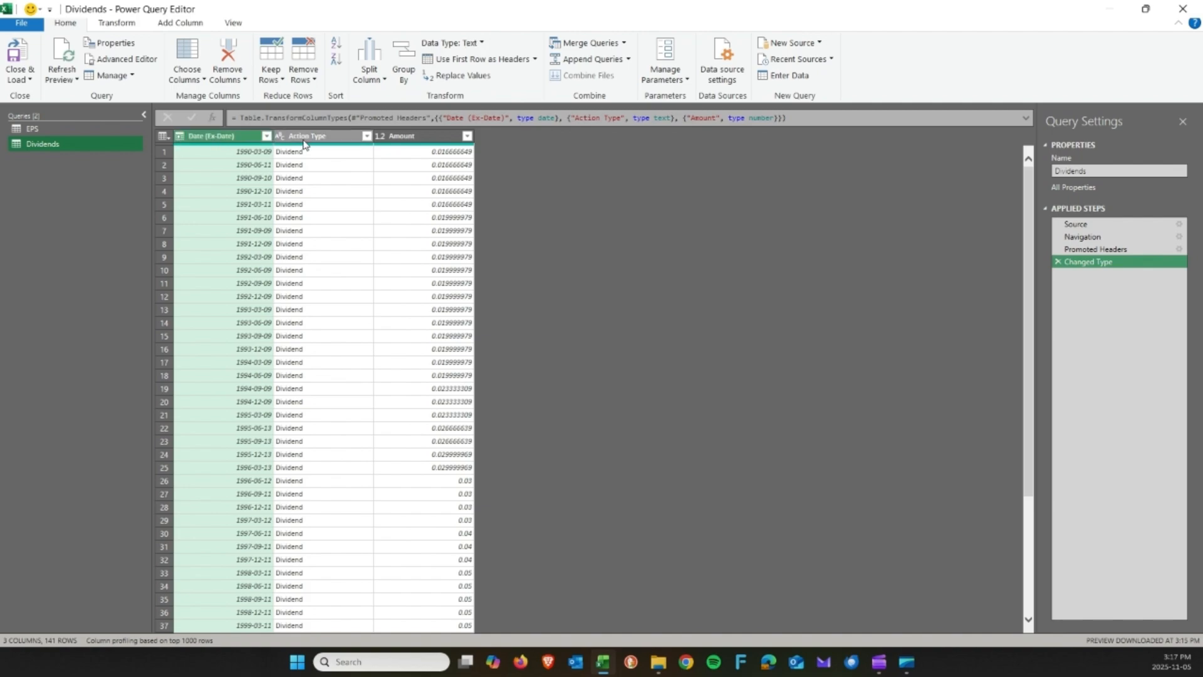
left_click(411, 138)
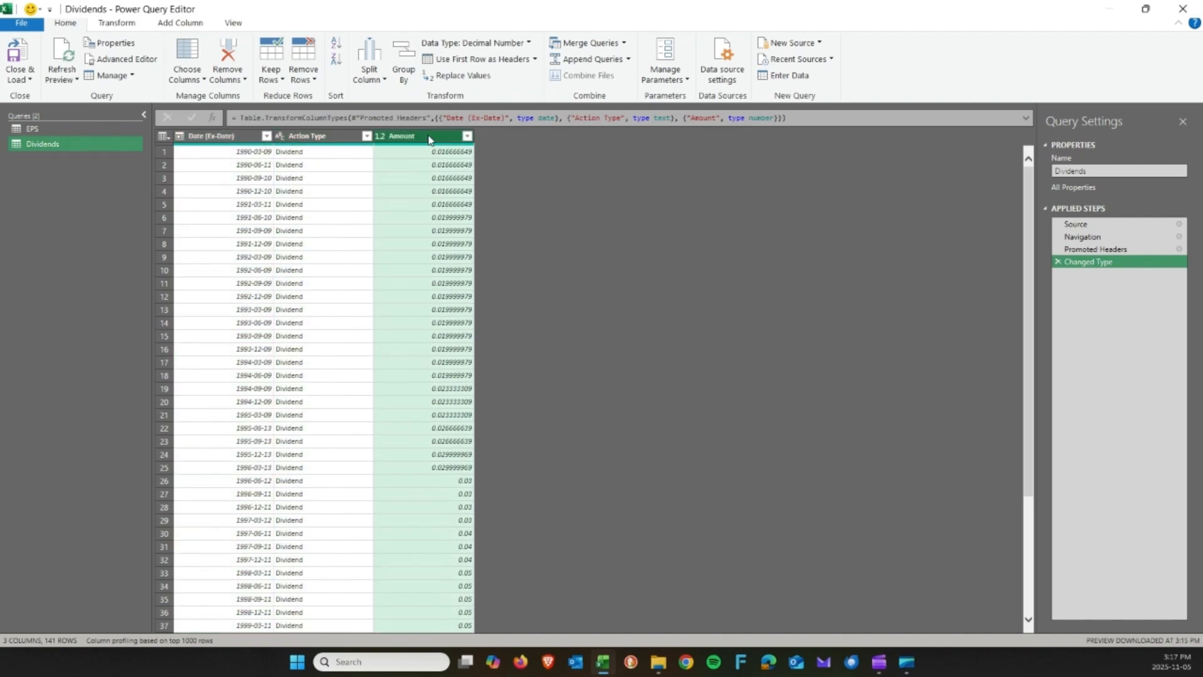
left_click(235, 139)
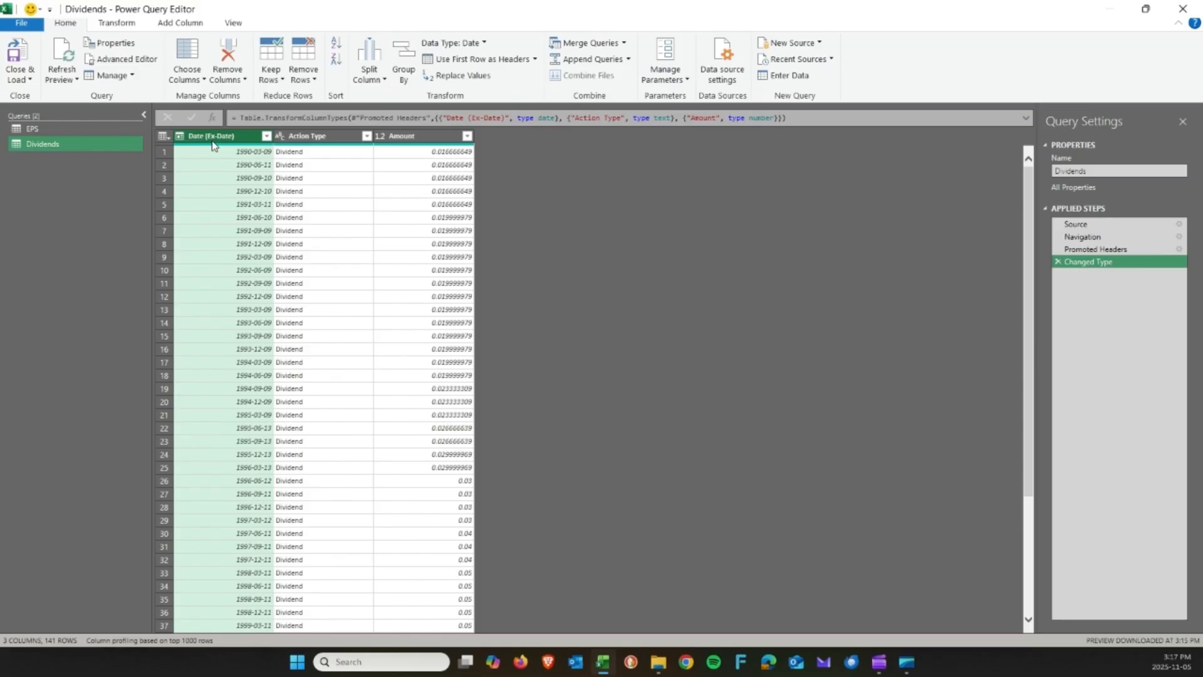
left_click(330, 141)
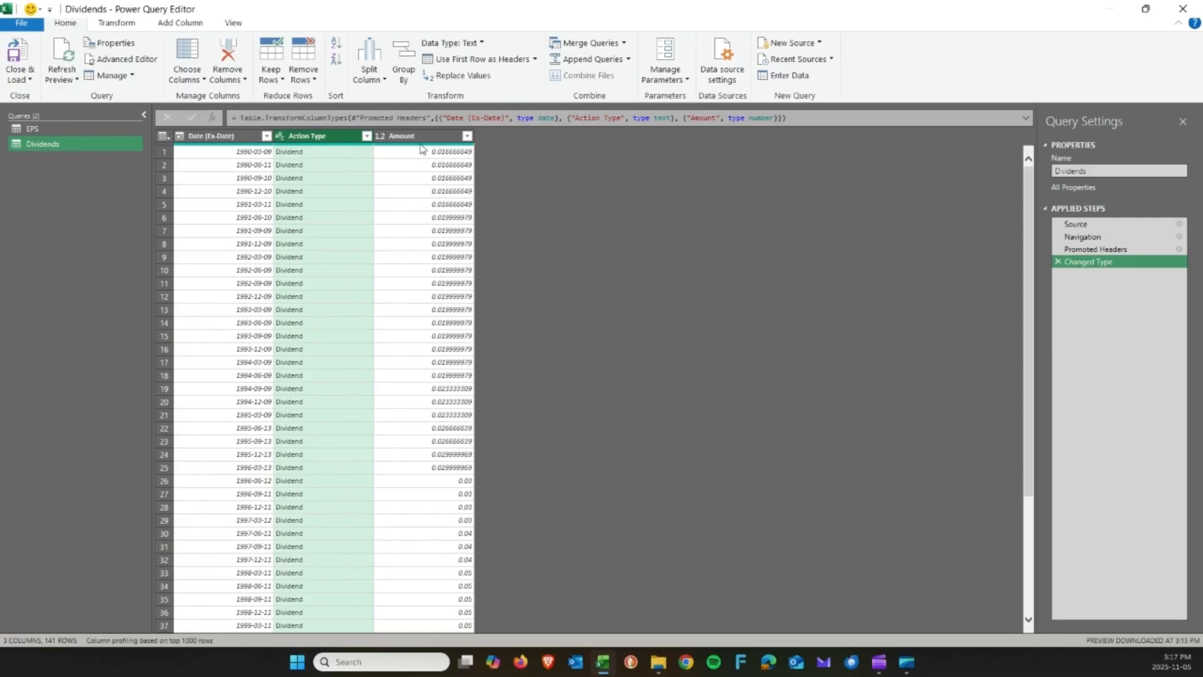
left_click(385, 143)
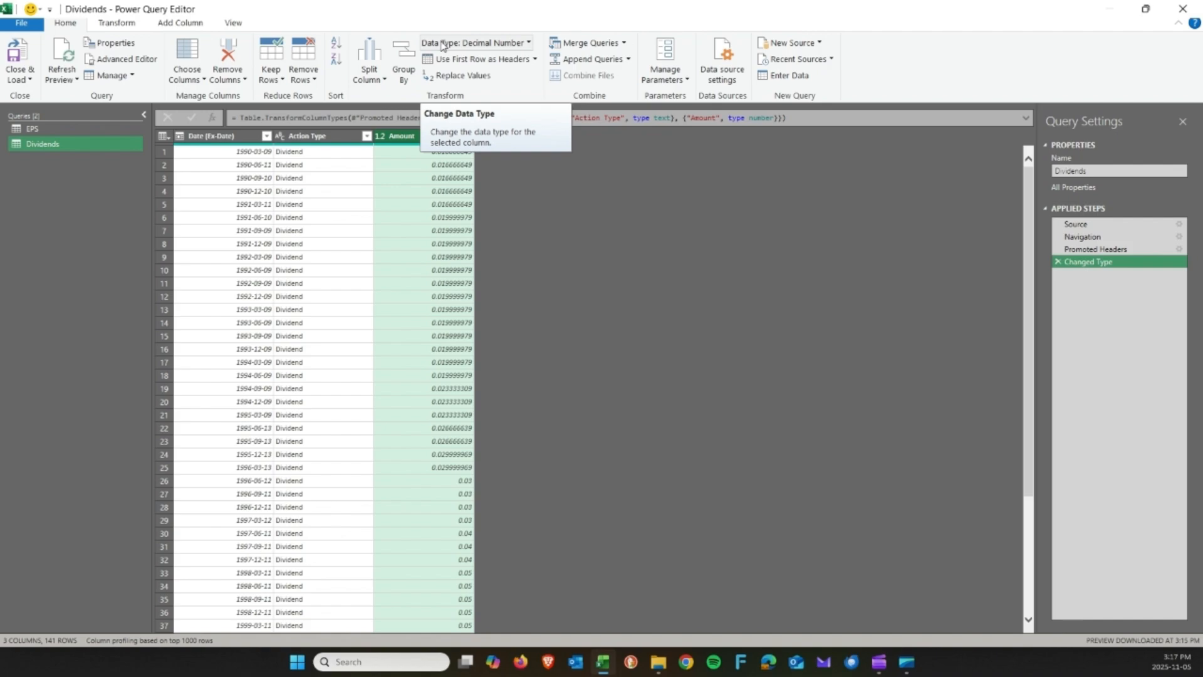
left_click(250, 136)
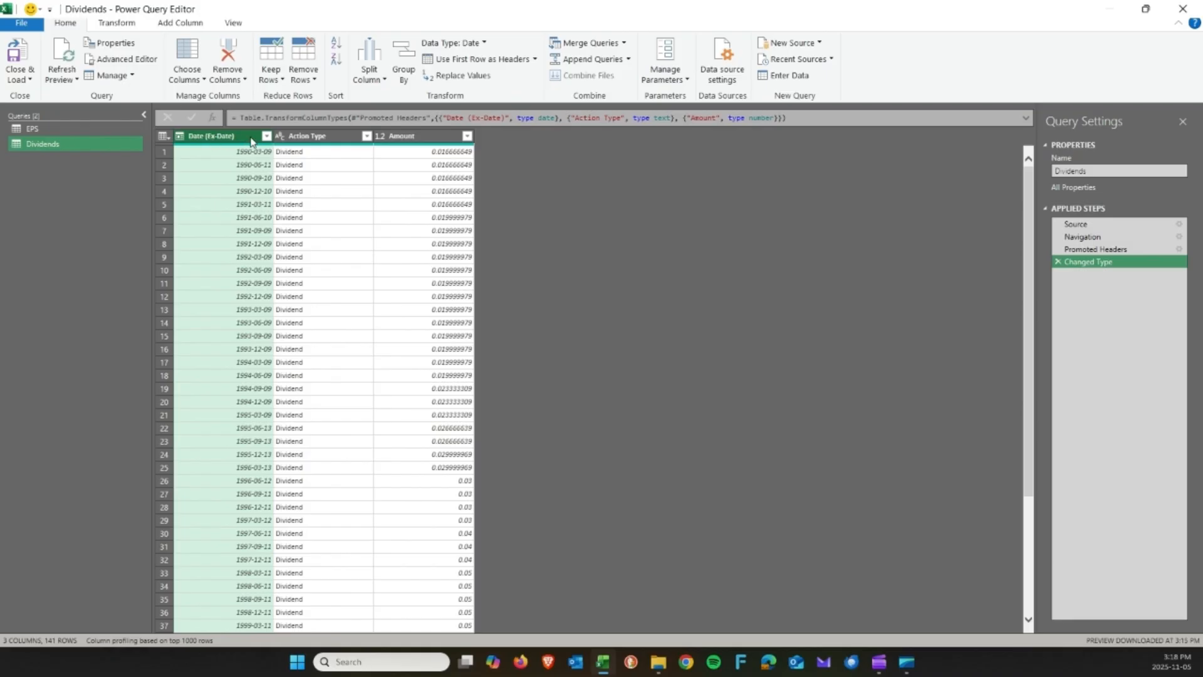
left_click(183, 23)
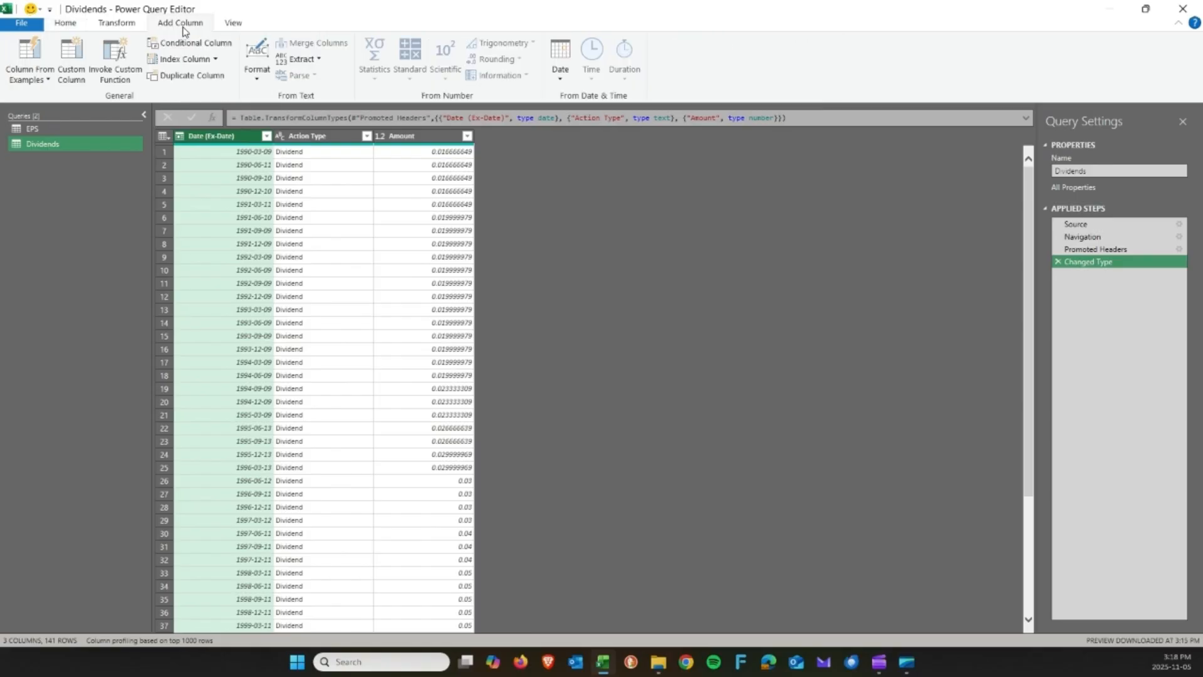
Add a Year column extracted from Date (Ex-Date) via Date > Year > Year.
left_click(560, 74)
mouse_move(599, 149)
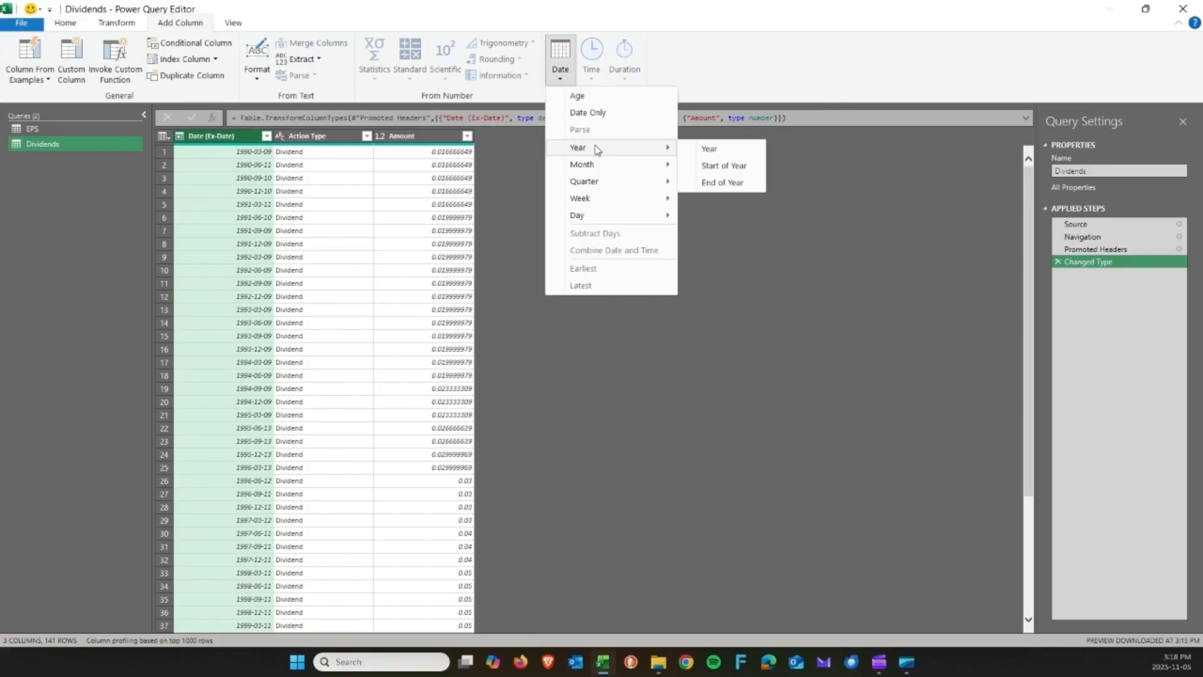
left_click(721, 155)
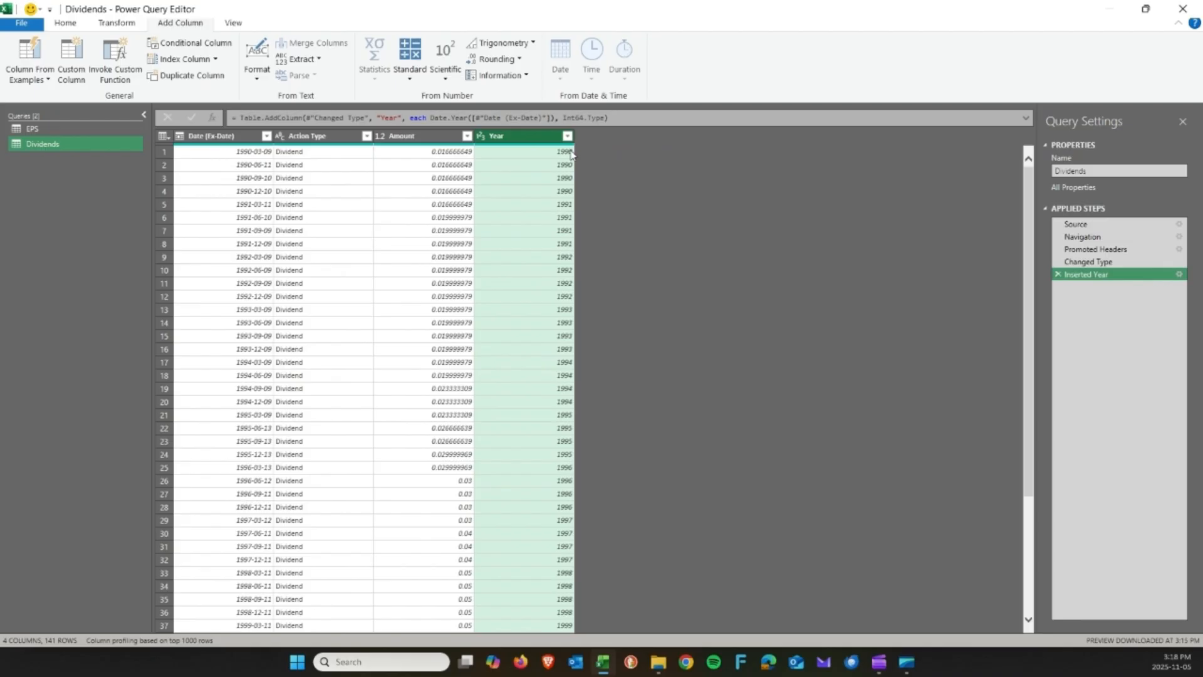
Check the extracted Year values against the first Date (Ex-Date) rows.
left_click(556, 154)
left_click(556, 166)
left_click(555, 178)
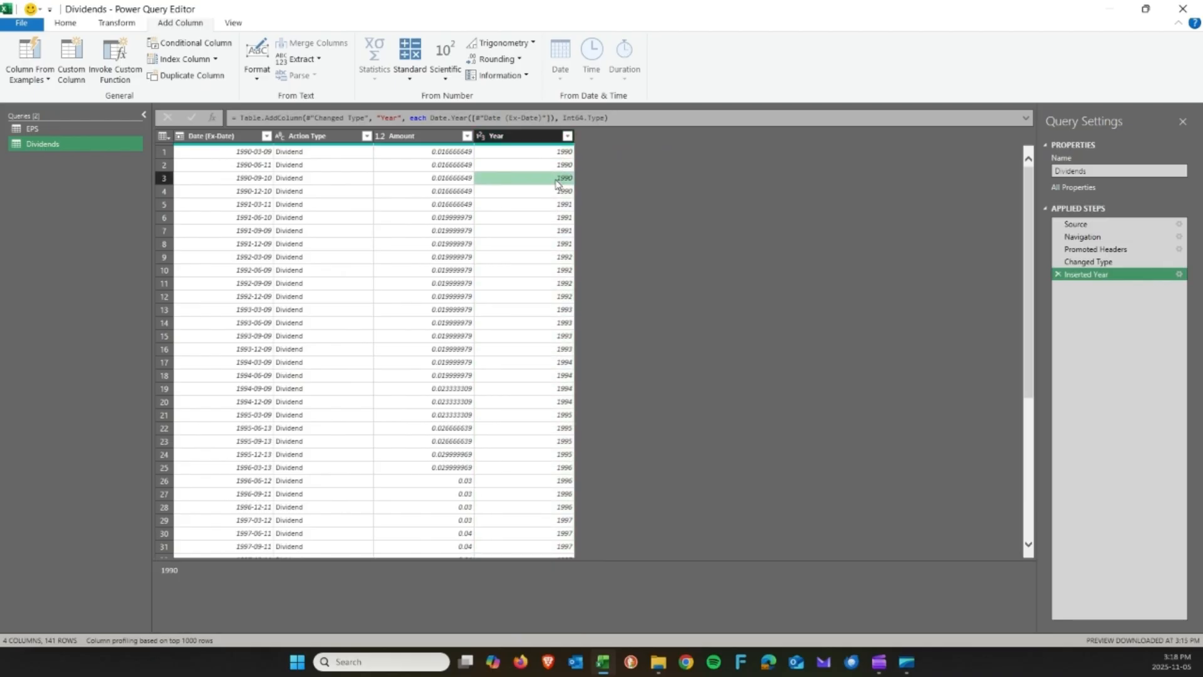
left_click(251, 156)
left_click(251, 164)
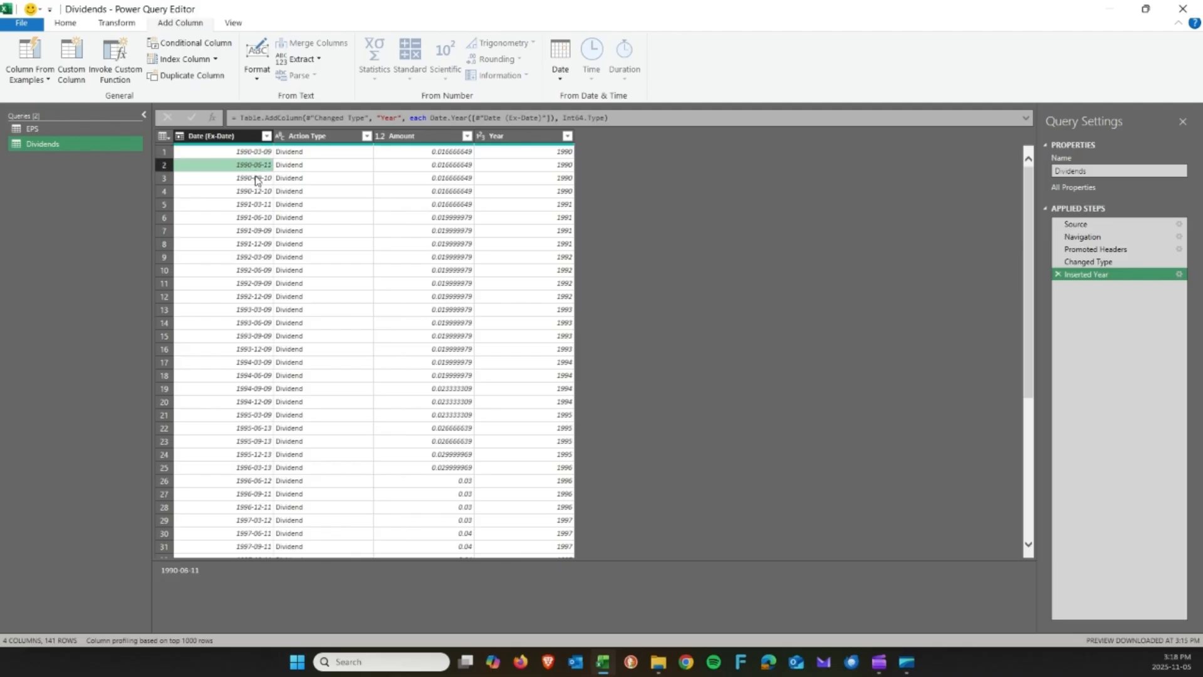
left_click(256, 178)
left_click(257, 193)
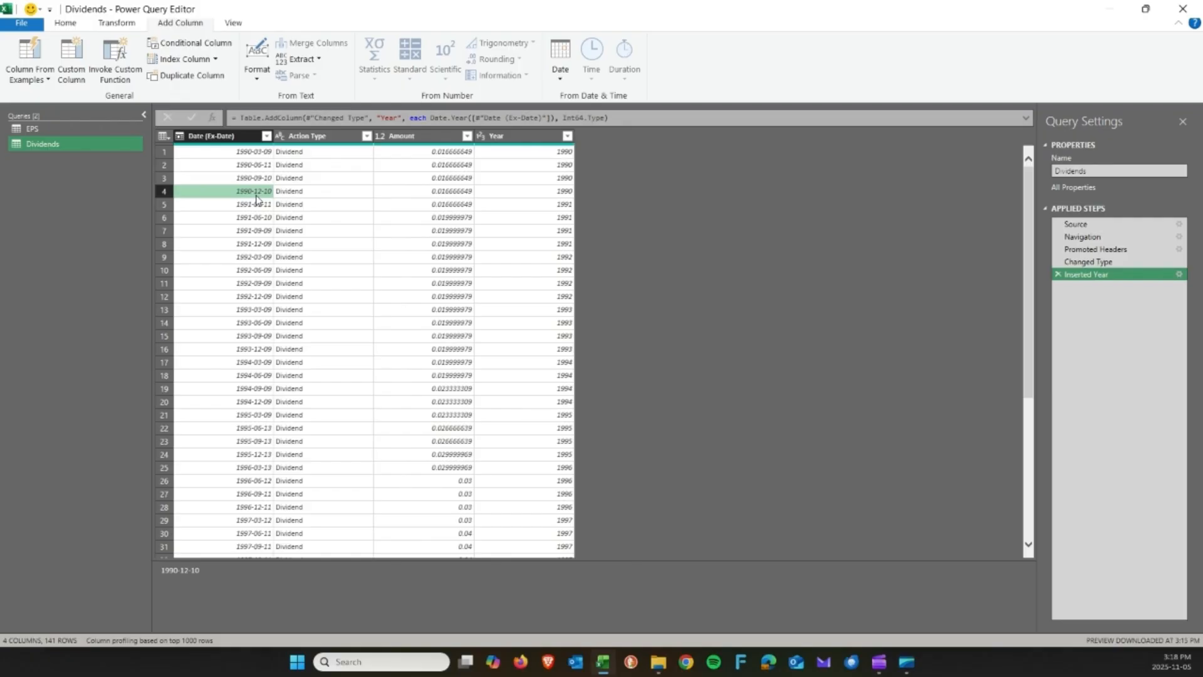
left_click(522, 190)
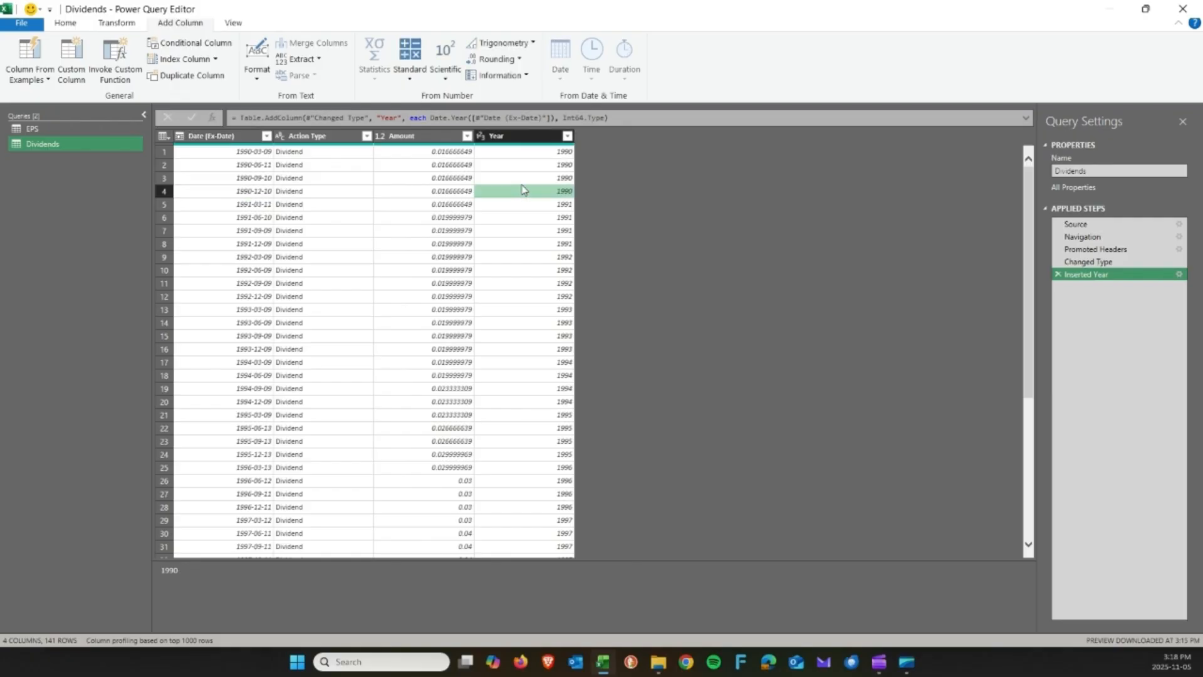
left_click(519, 178)
left_click(518, 165)
left_click(520, 152)
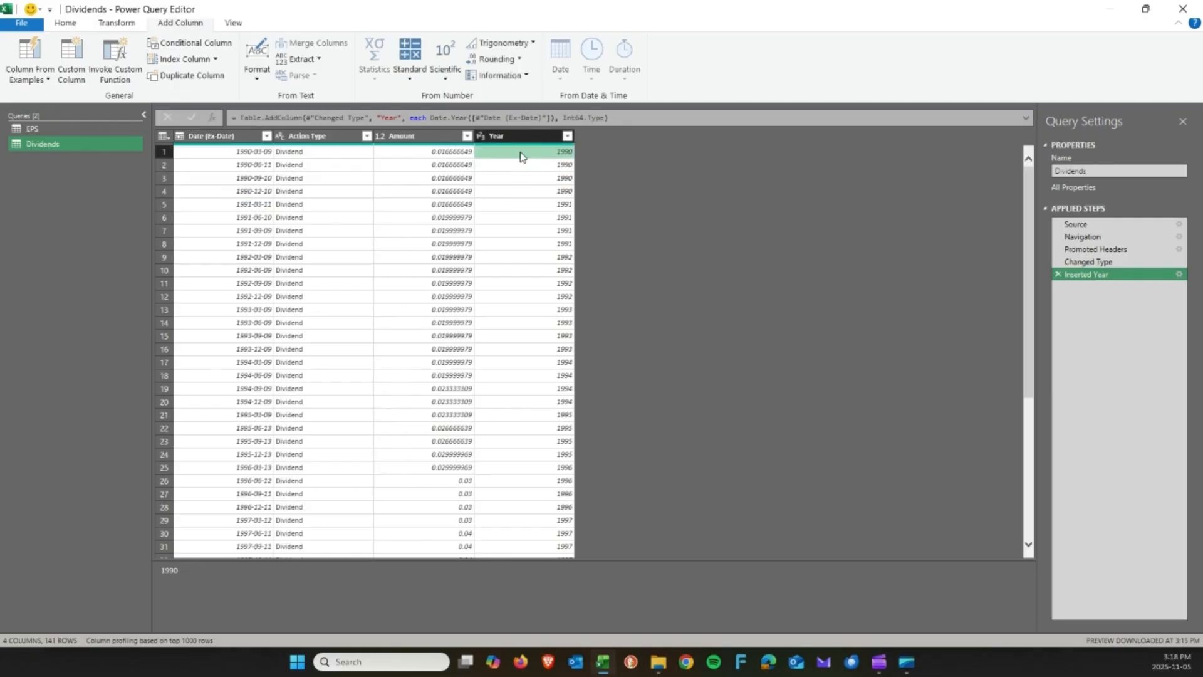
left_click(527, 136)
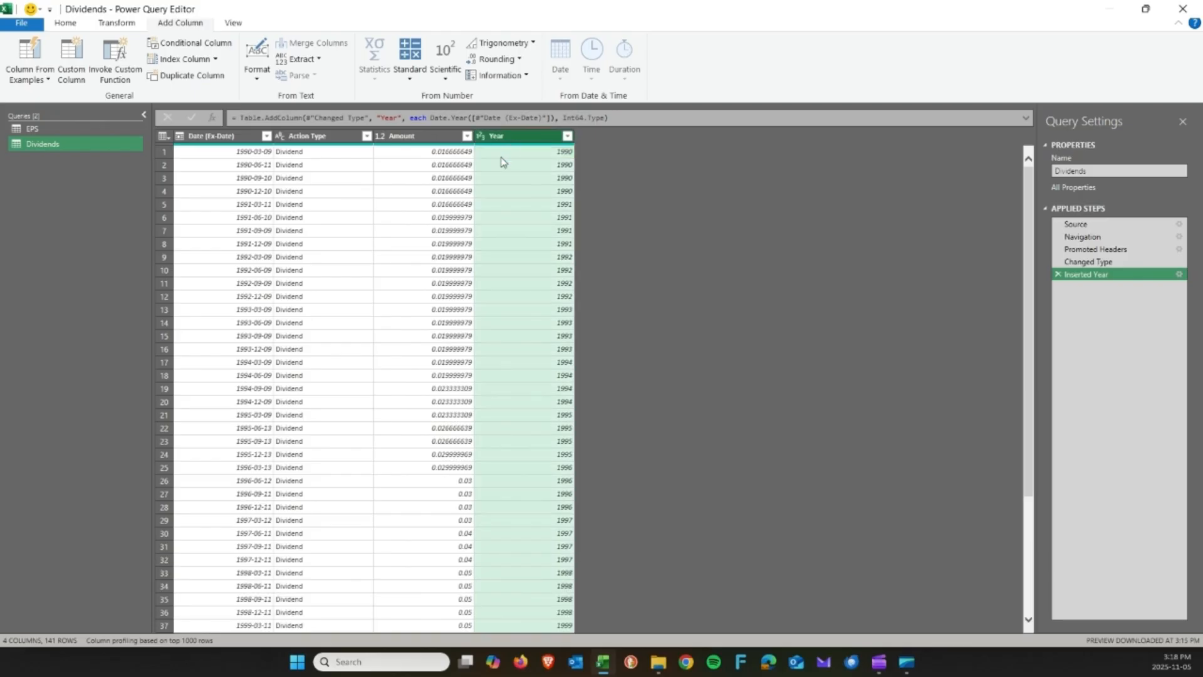
Compare the first Amount values with their Years, then switch to the Transform tab.
left_click(446, 157)
left_click(446, 165)
left_click(448, 178)
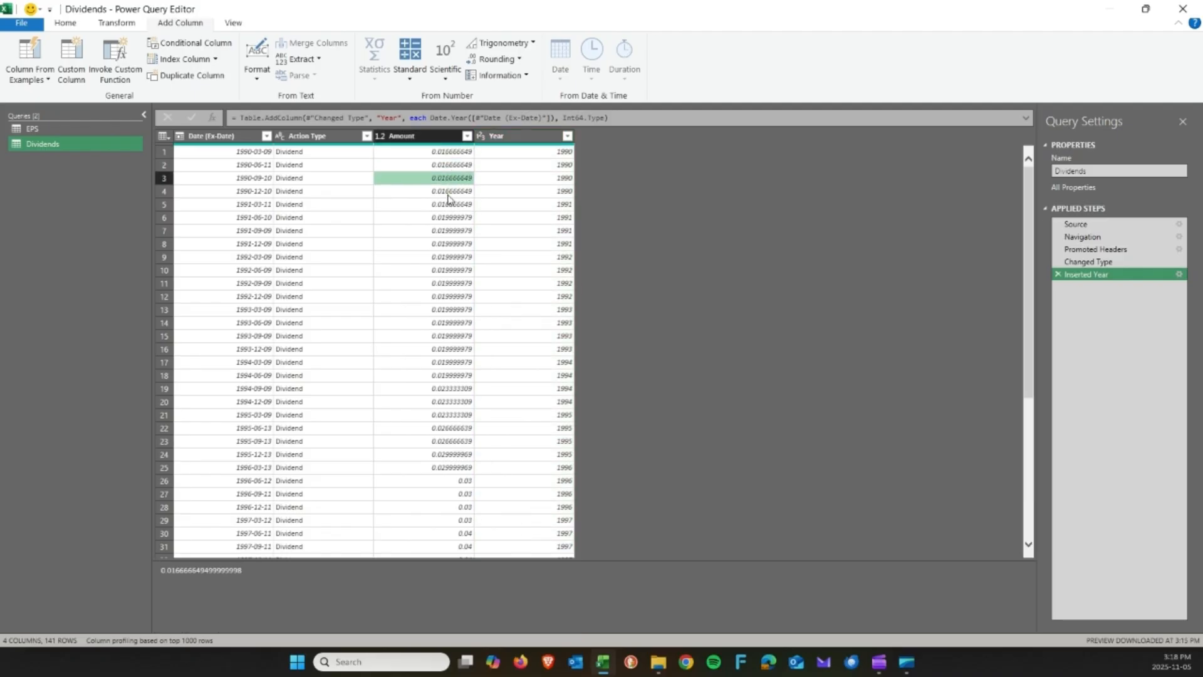
left_click(449, 191)
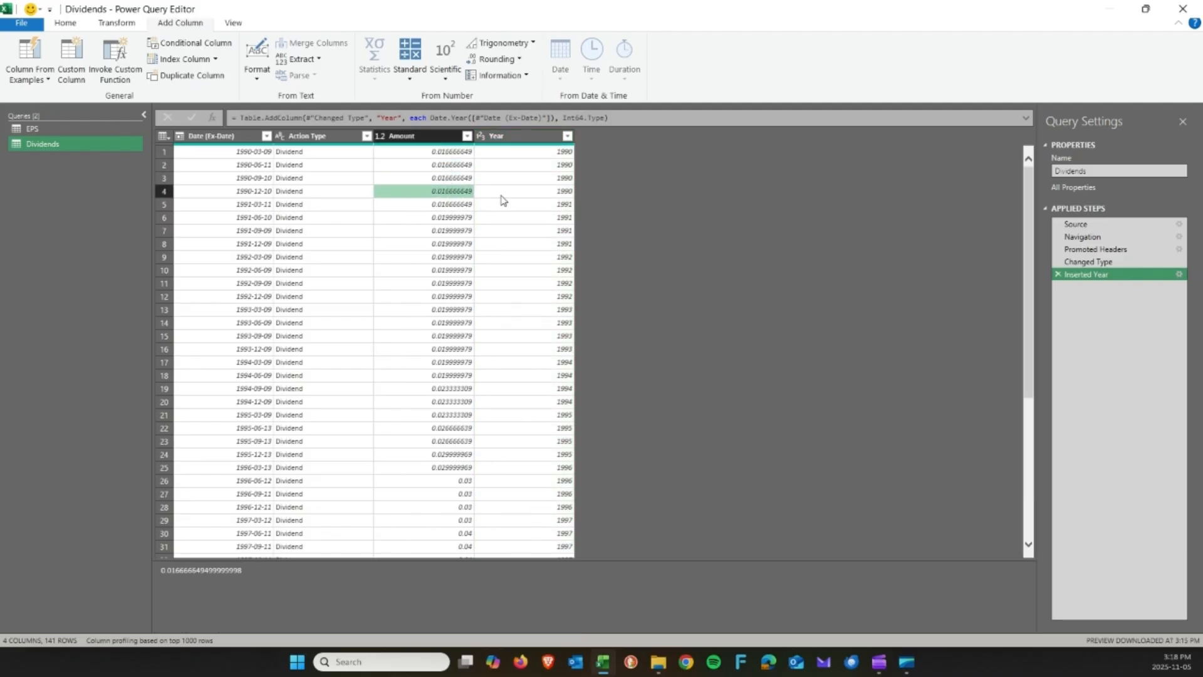
left_click(501, 154)
left_click(502, 167)
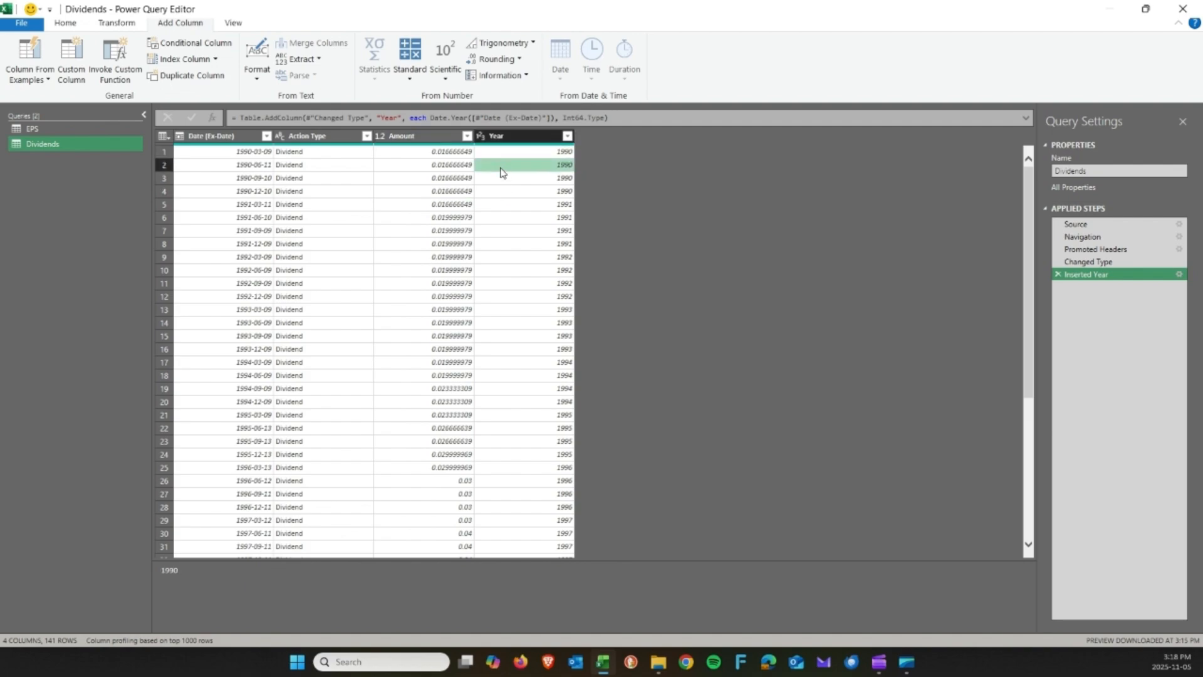
left_click(501, 179)
left_click(500, 191)
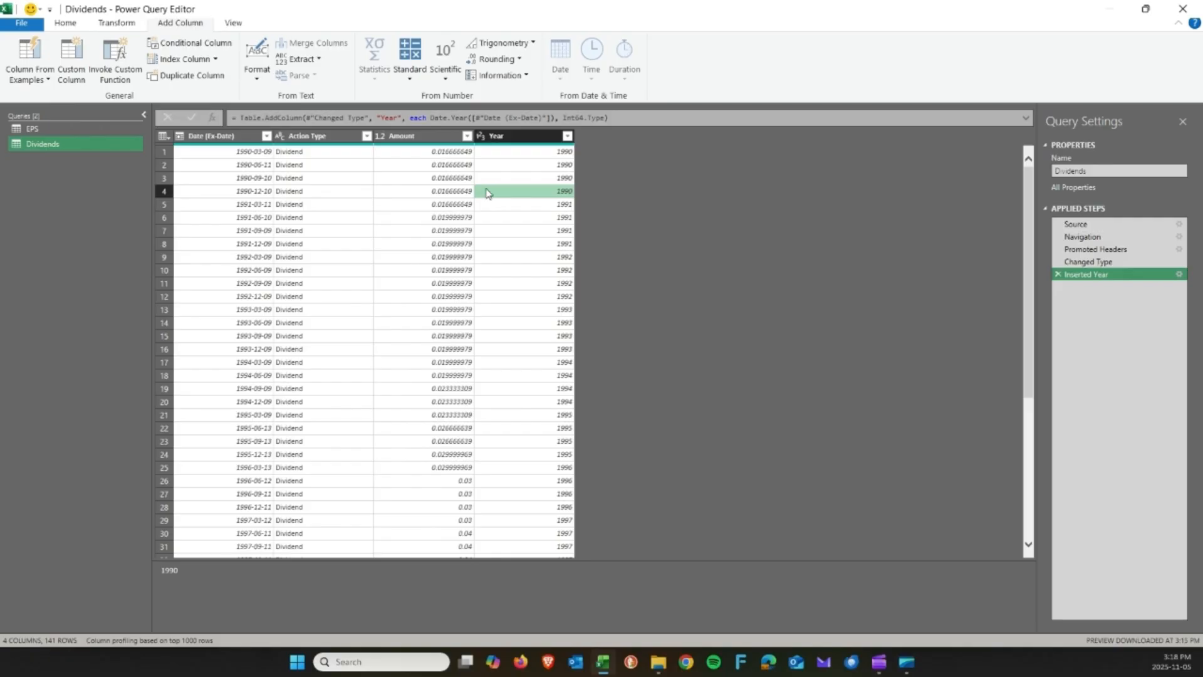
left_click(521, 136)
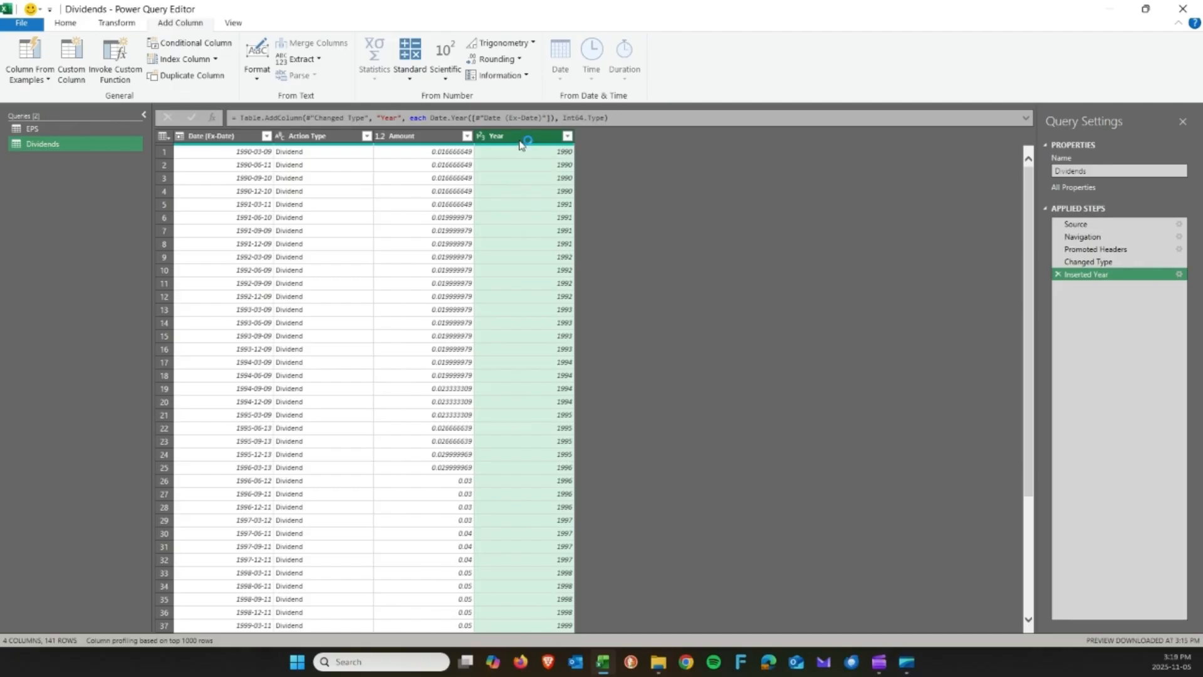
left_click(441, 137)
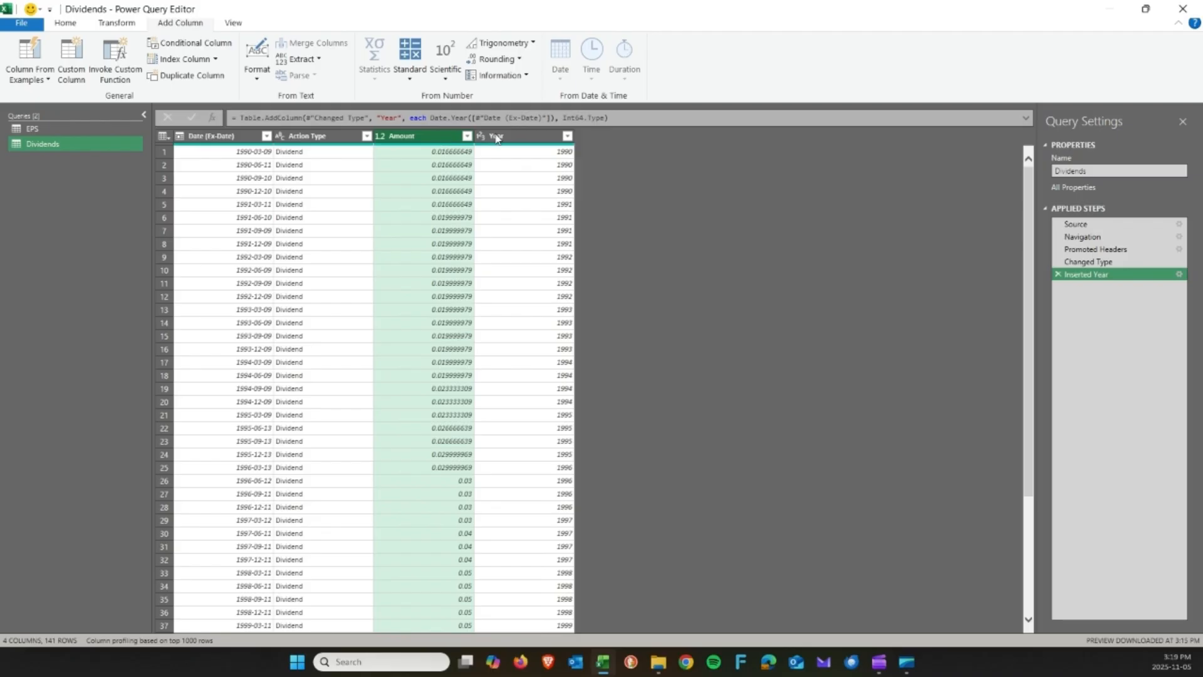
left_click(528, 140)
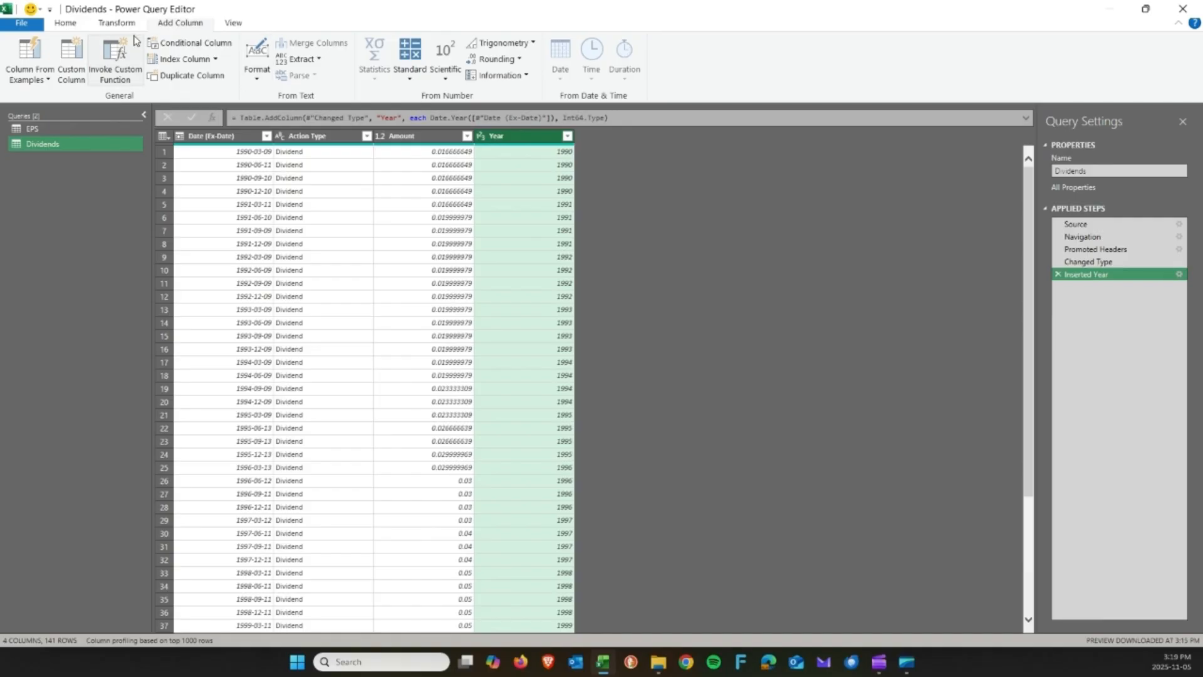
left_click(117, 26)
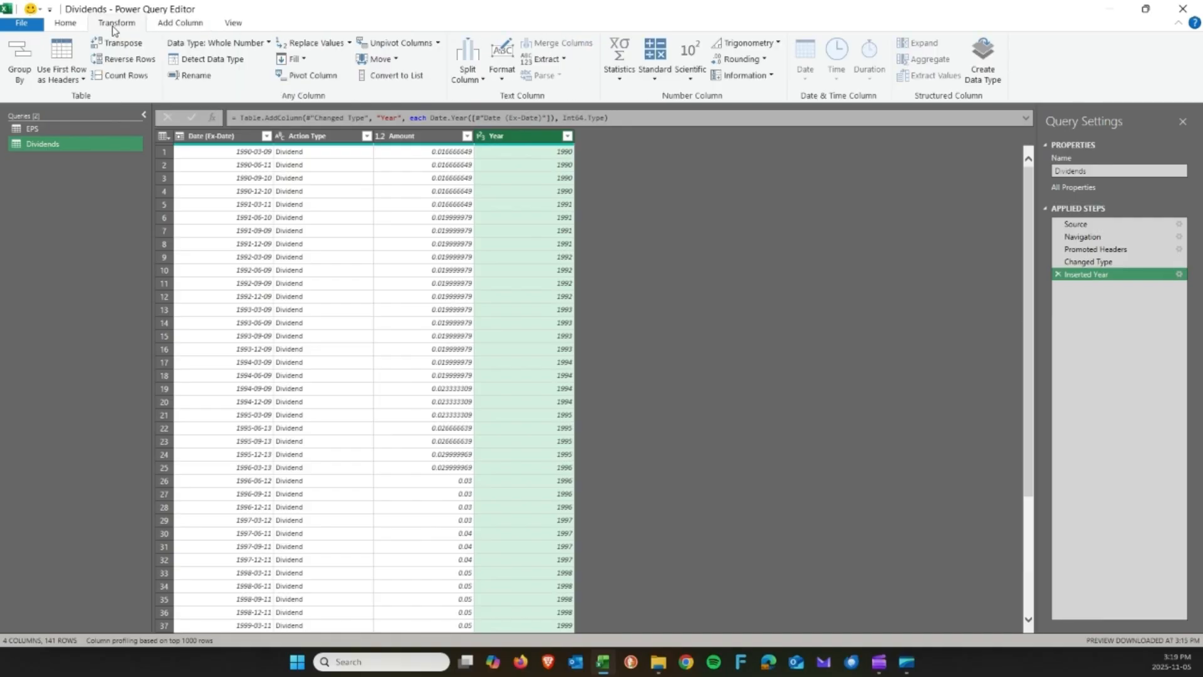
Group Dividends by Year into a new 'Annual Dividend' column that sums Amount.
left_click(28, 61)
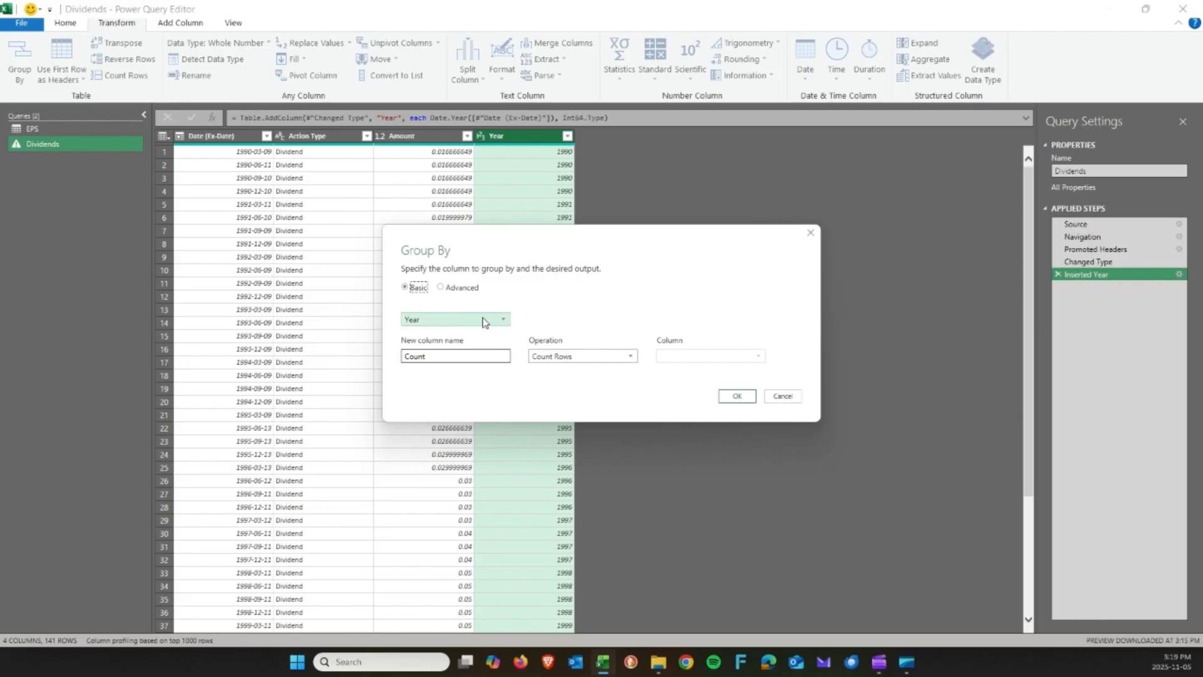
double_click(459, 359)
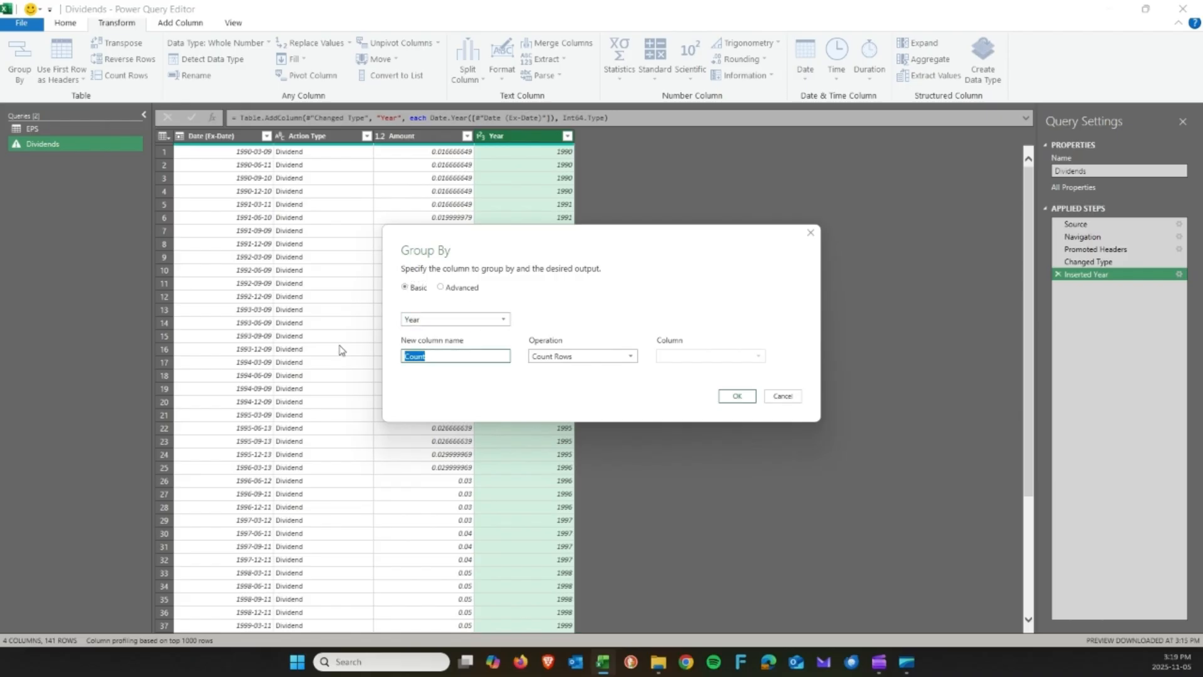
type("Annual Di")
key("BackSpace")
type("ividend")
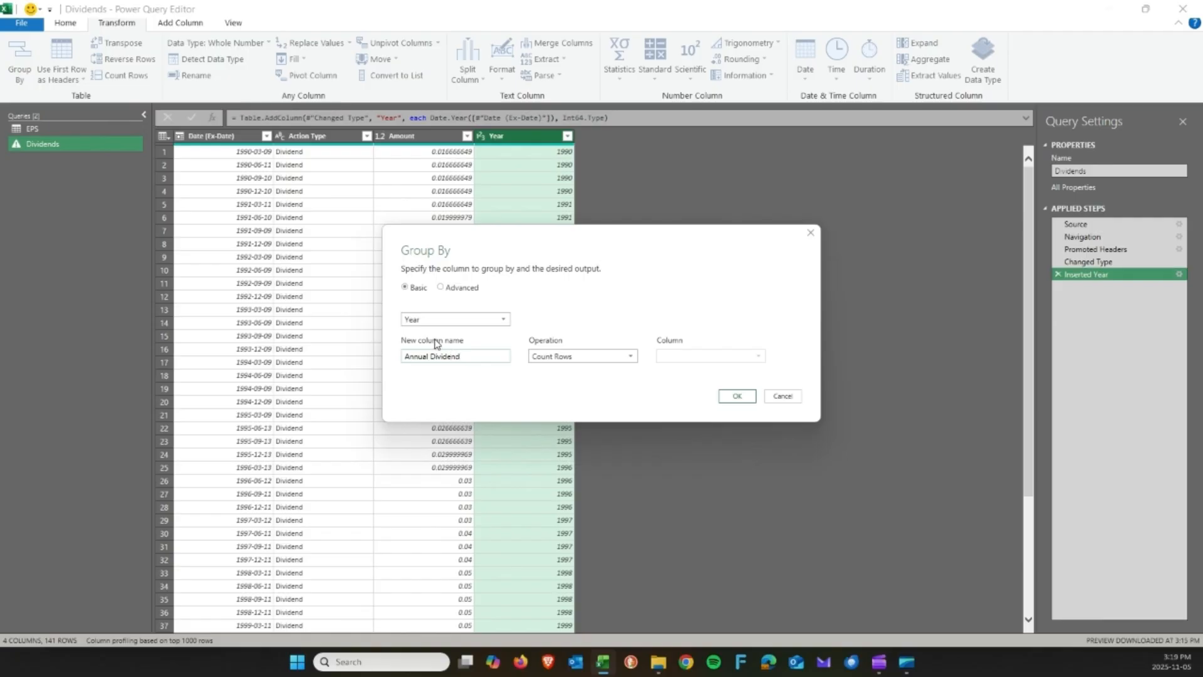
left_click(574, 361)
left_click(570, 372)
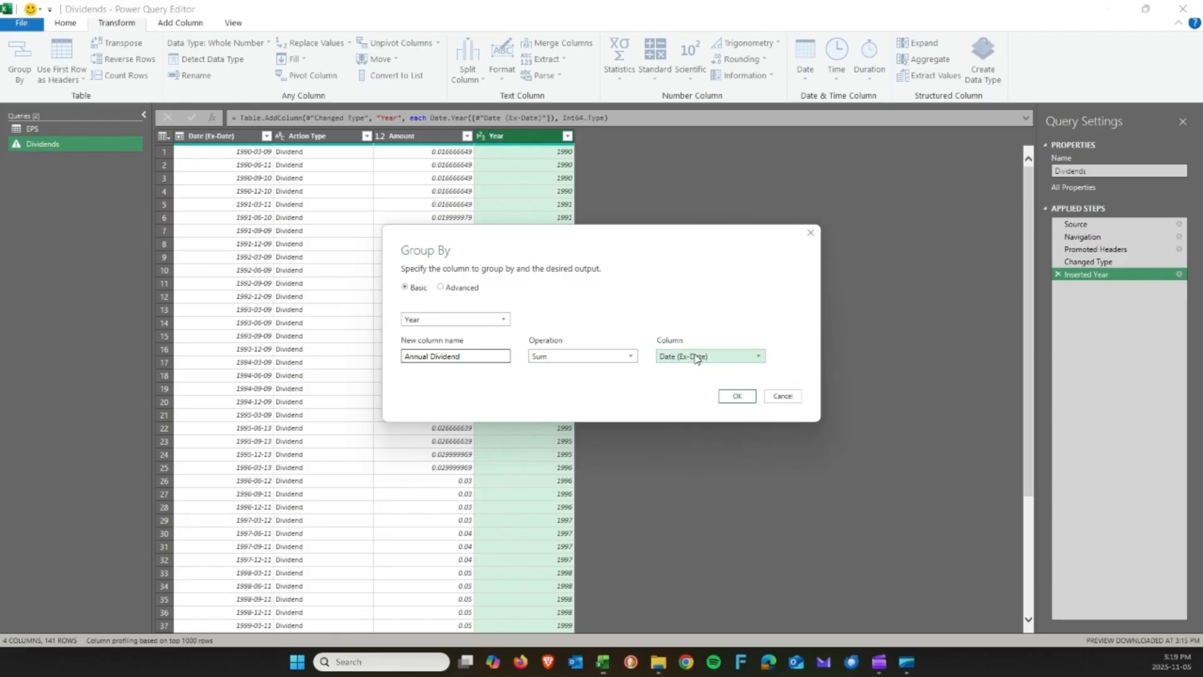
left_click(695, 356)
left_click(687, 394)
left_click(729, 396)
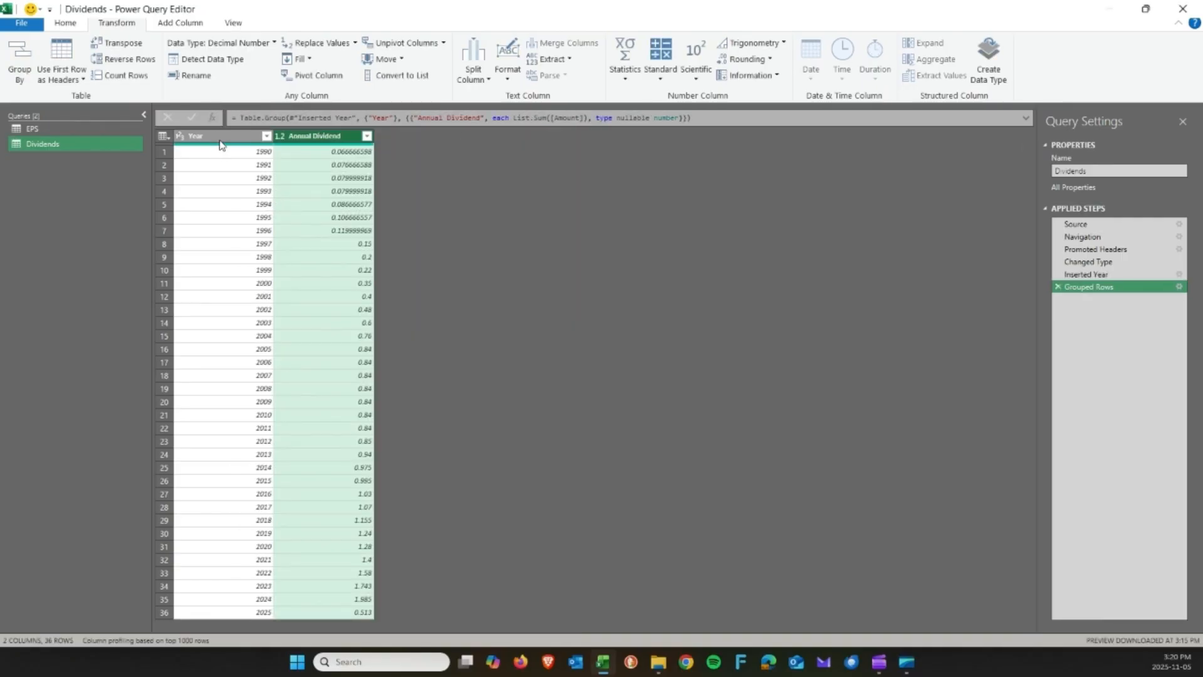
Check the Year and Annual Dividend columns of the grouped result.
left_click(223, 137)
left_click(354, 140)
left_click(66, 24)
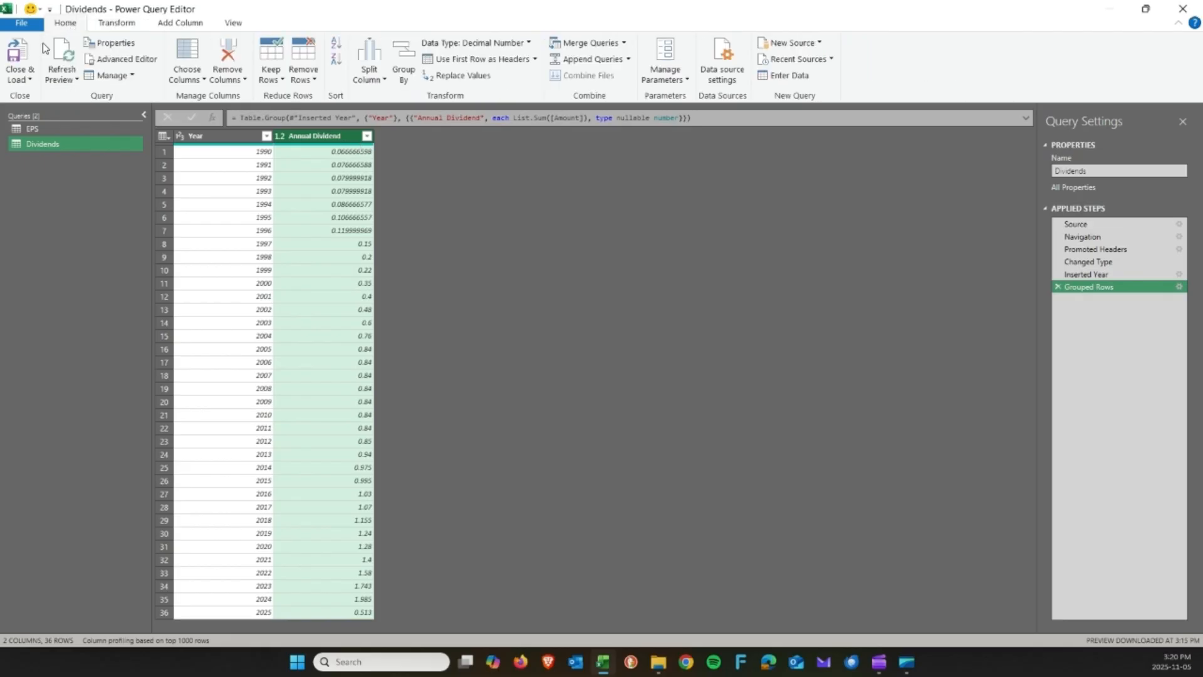
Load the Dividends query as a connection only, added to the Data Model.
left_click(20, 77)
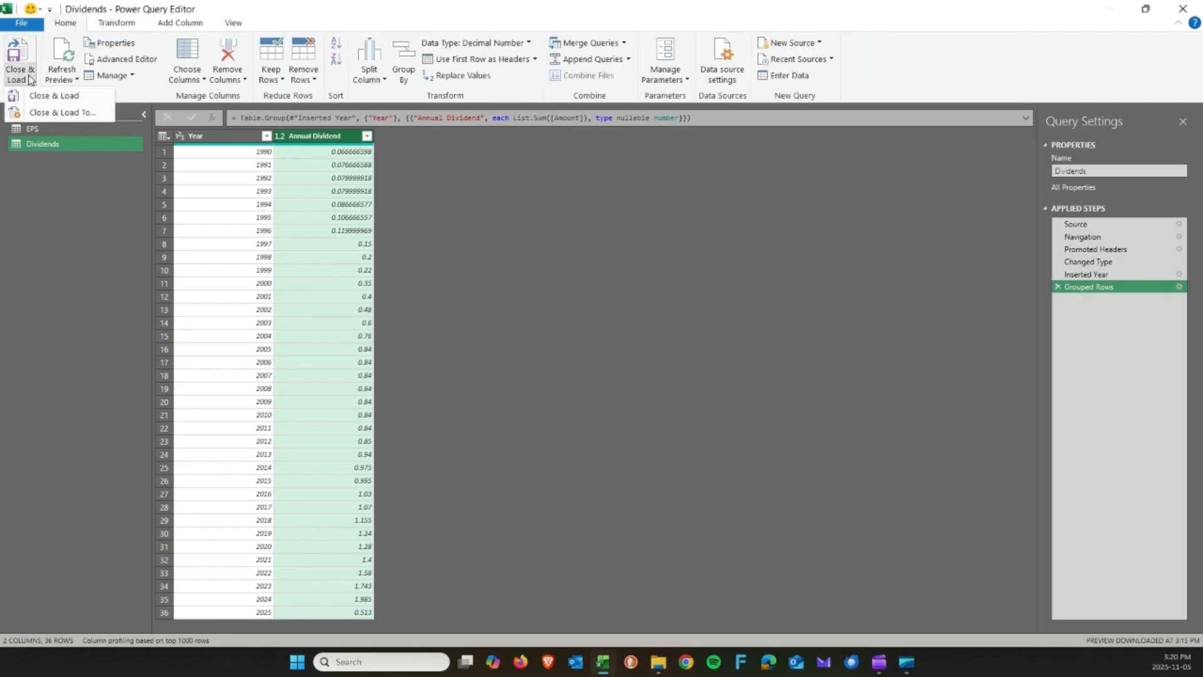
left_click(53, 116)
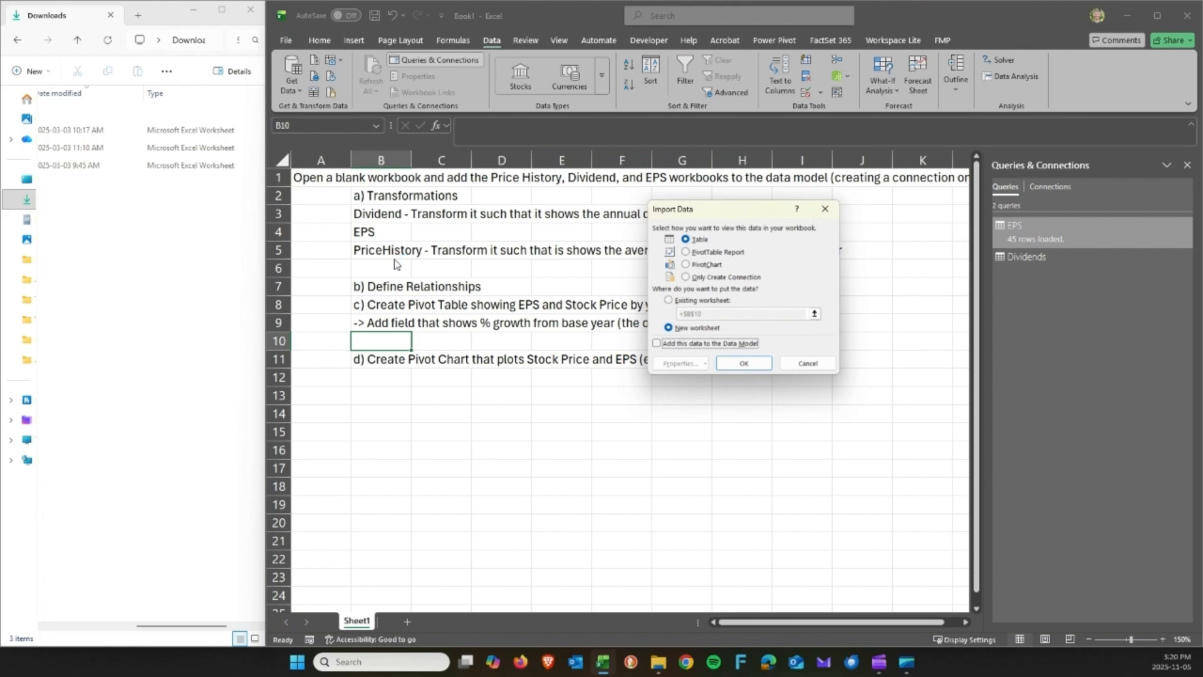
left_click(698, 277)
left_click(689, 344)
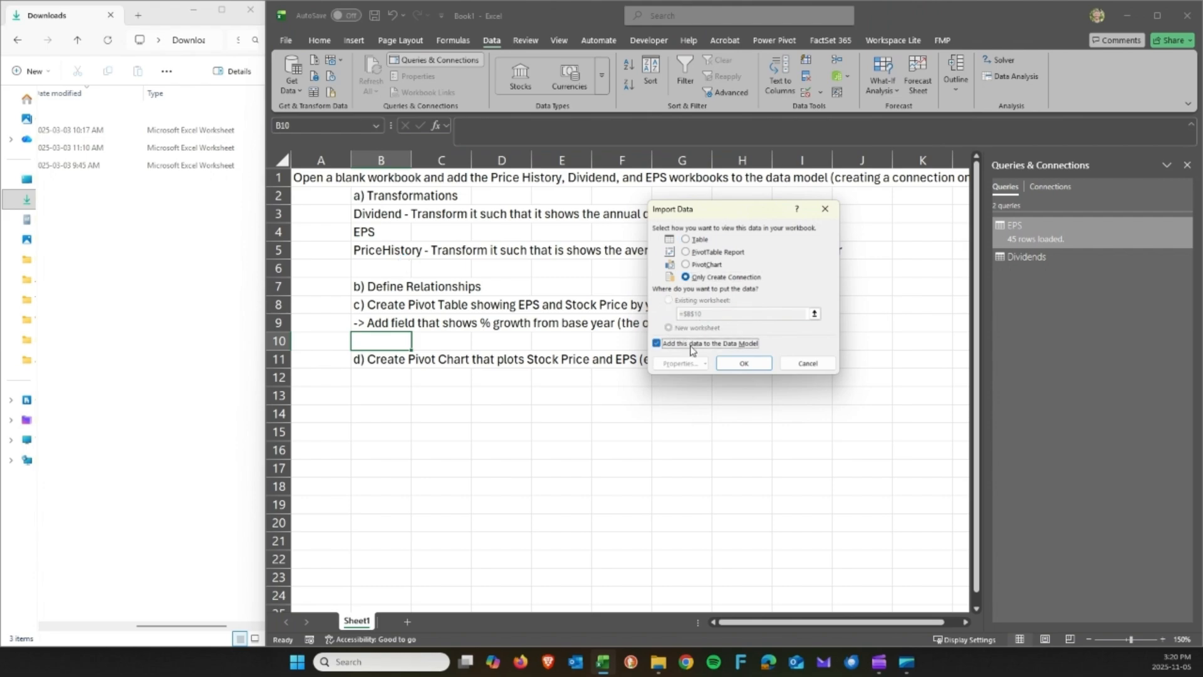
left_click(739, 363)
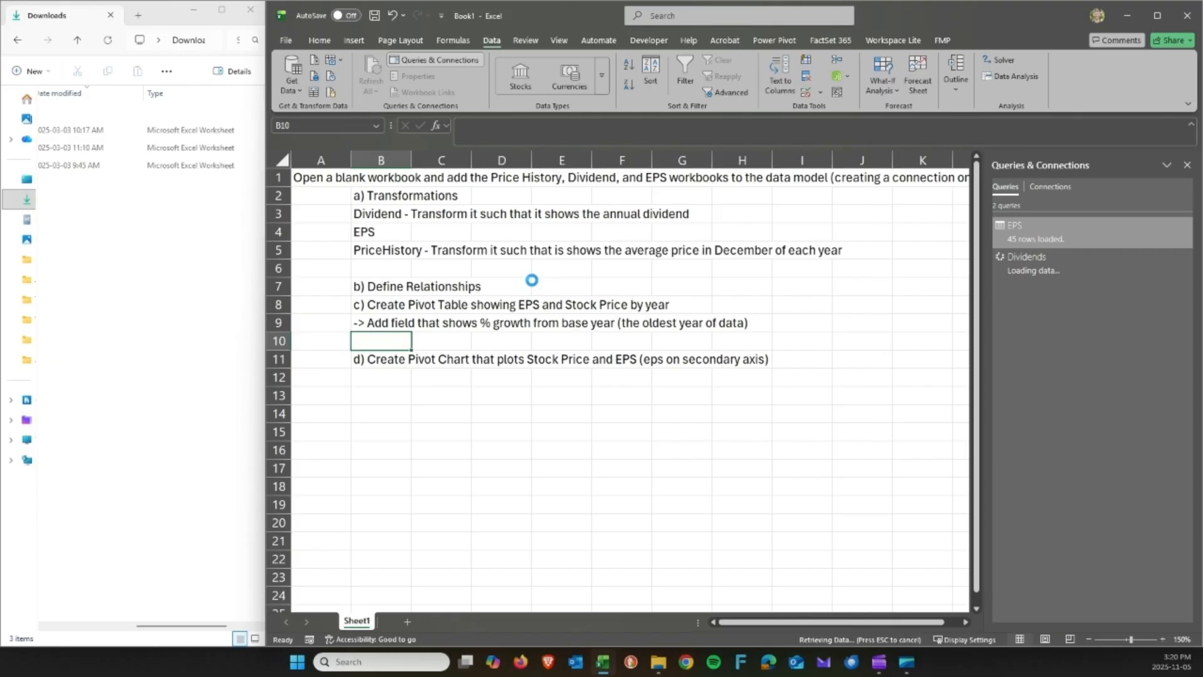
Read the PriceHistory task text in cell B5, then bring up the Get Data sources.
left_click(390, 247)
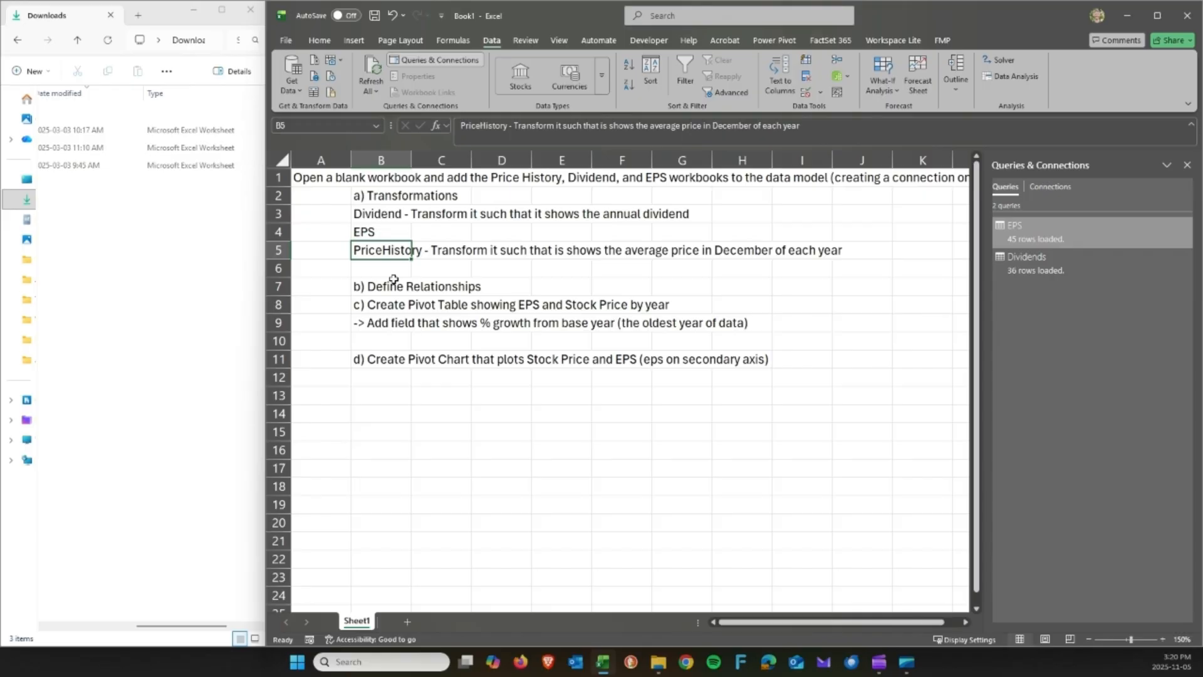
left_click_drag(387, 250, 843, 252)
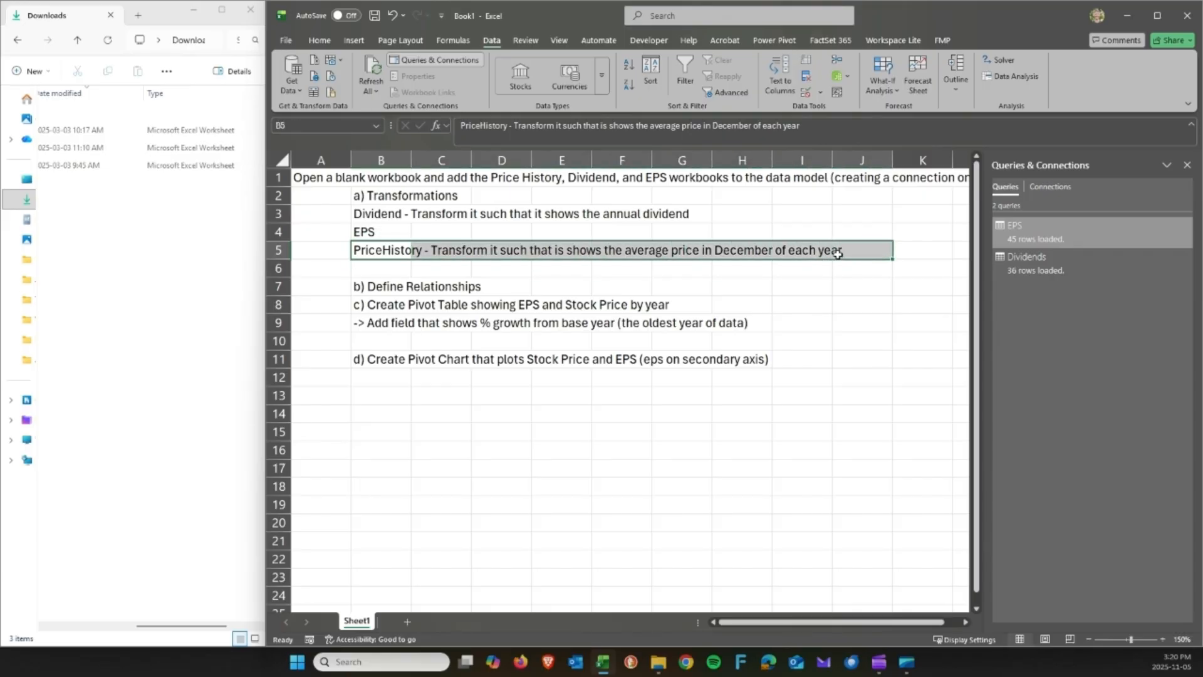
left_click(401, 252)
left_click(644, 254)
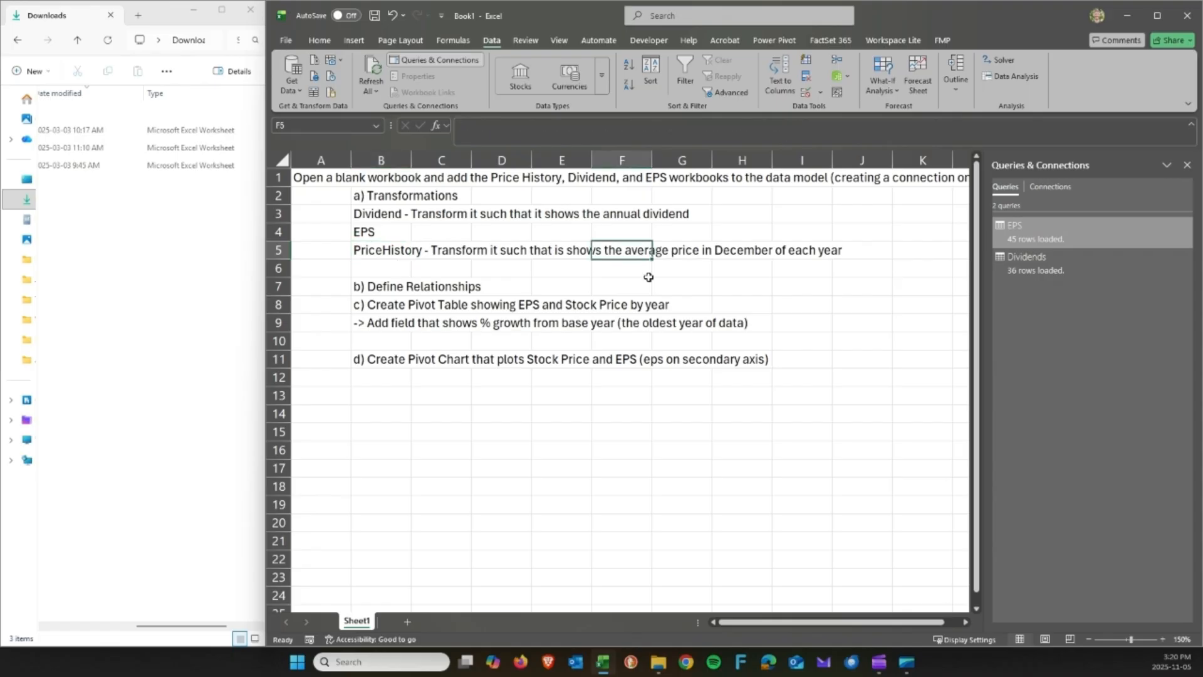
left_click(365, 249)
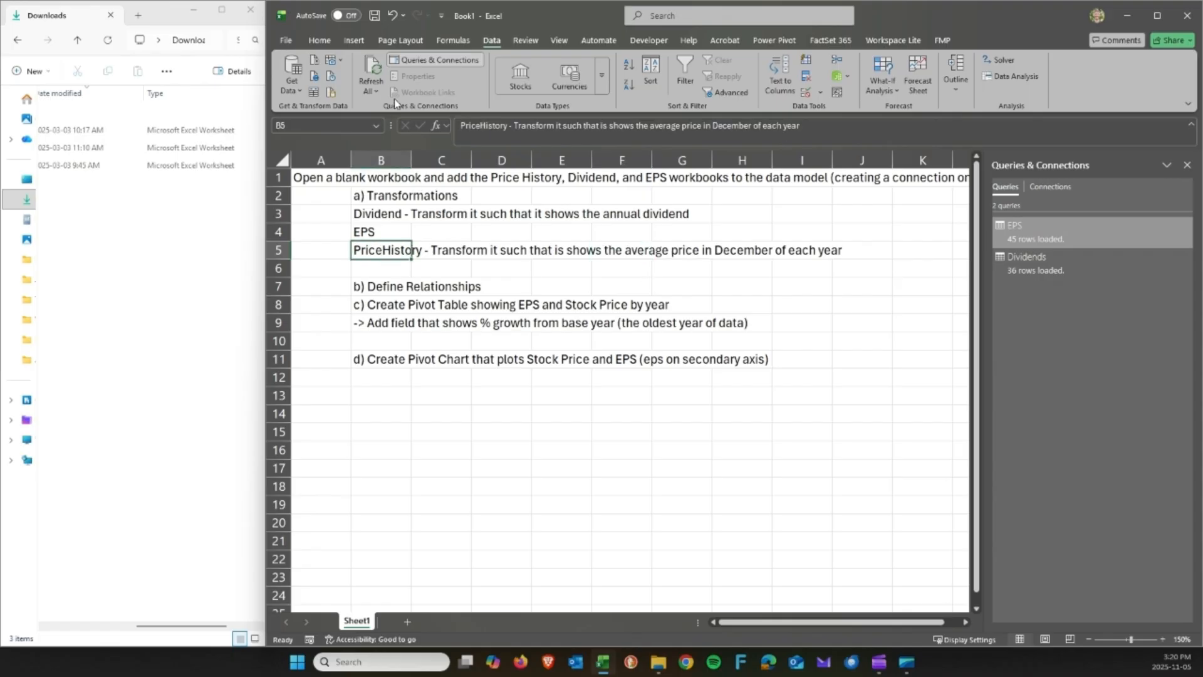
left_click(293, 89)
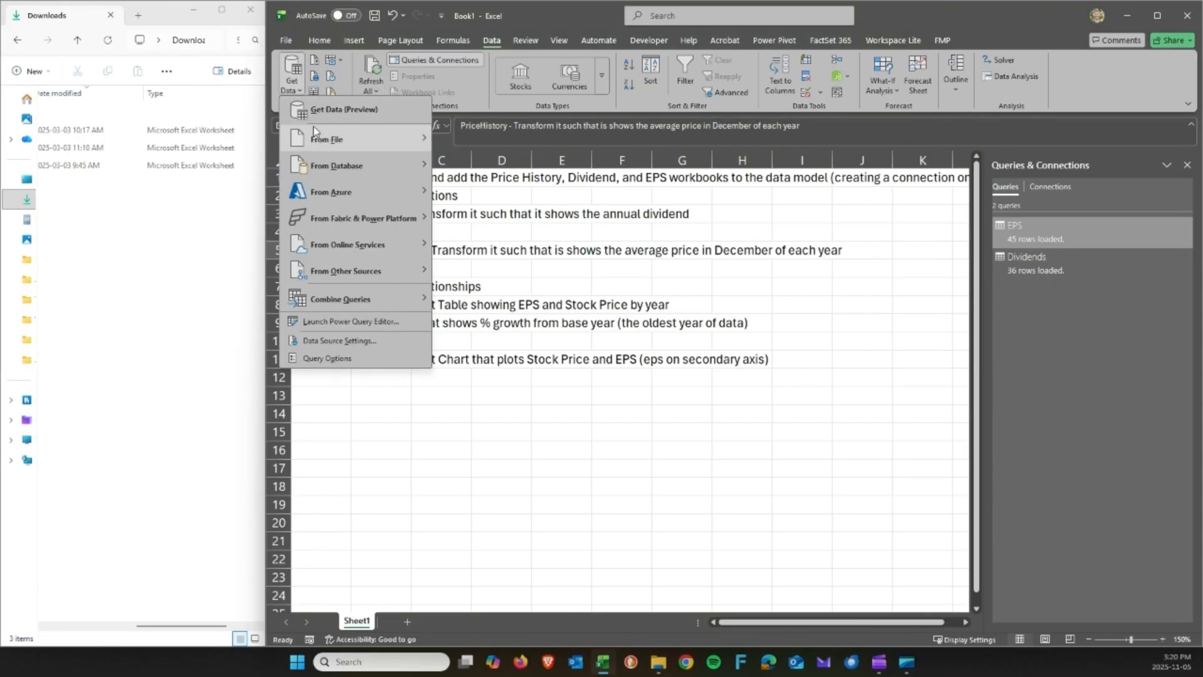
Import the Price History sheet from PriceHistory.xlsx and open it for transformation.
mouse_move(319, 133)
left_click(483, 140)
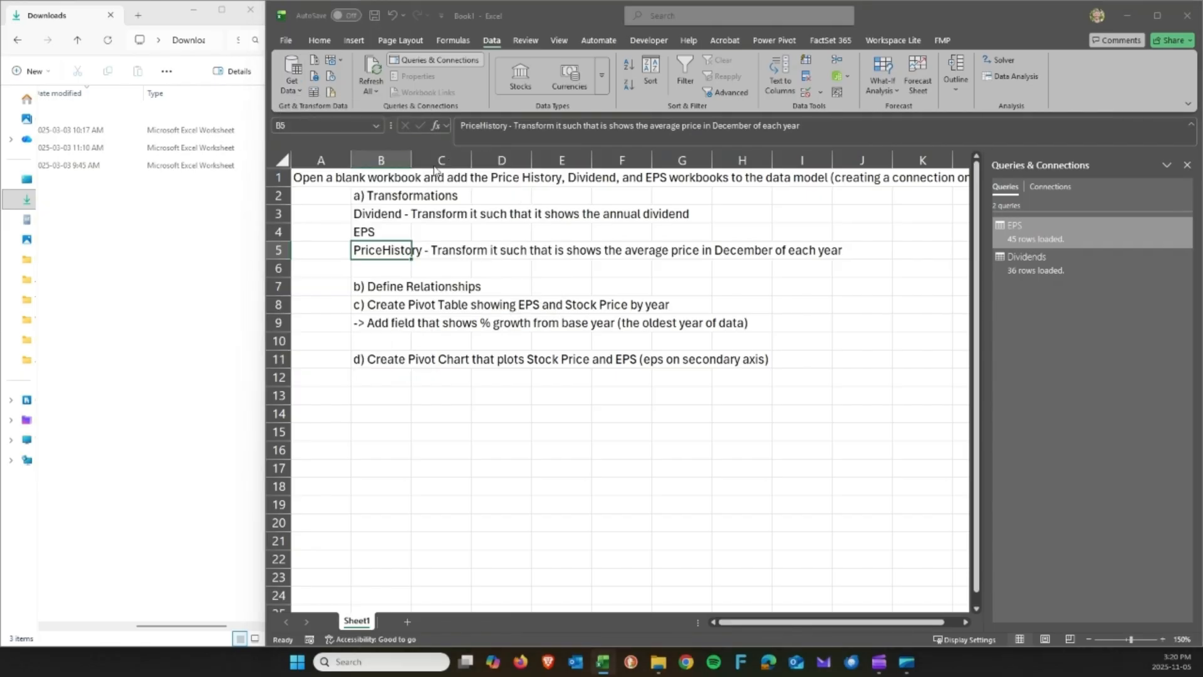
left_click(698, 249)
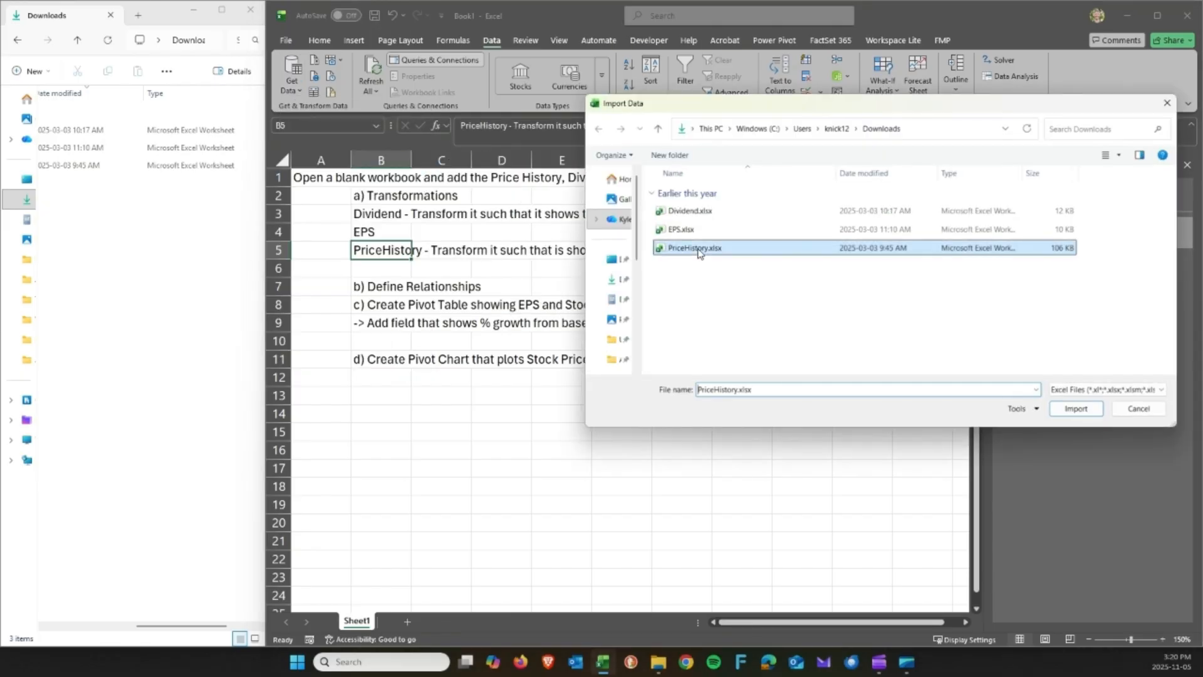
left_click(1074, 408)
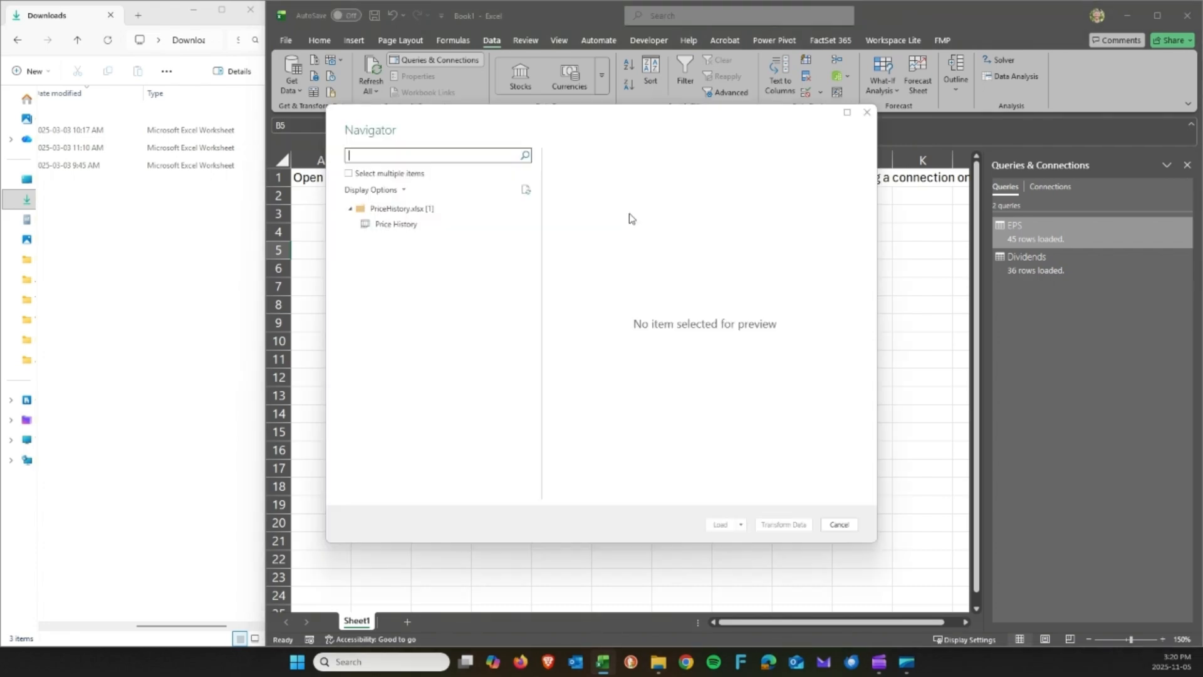
left_click(401, 225)
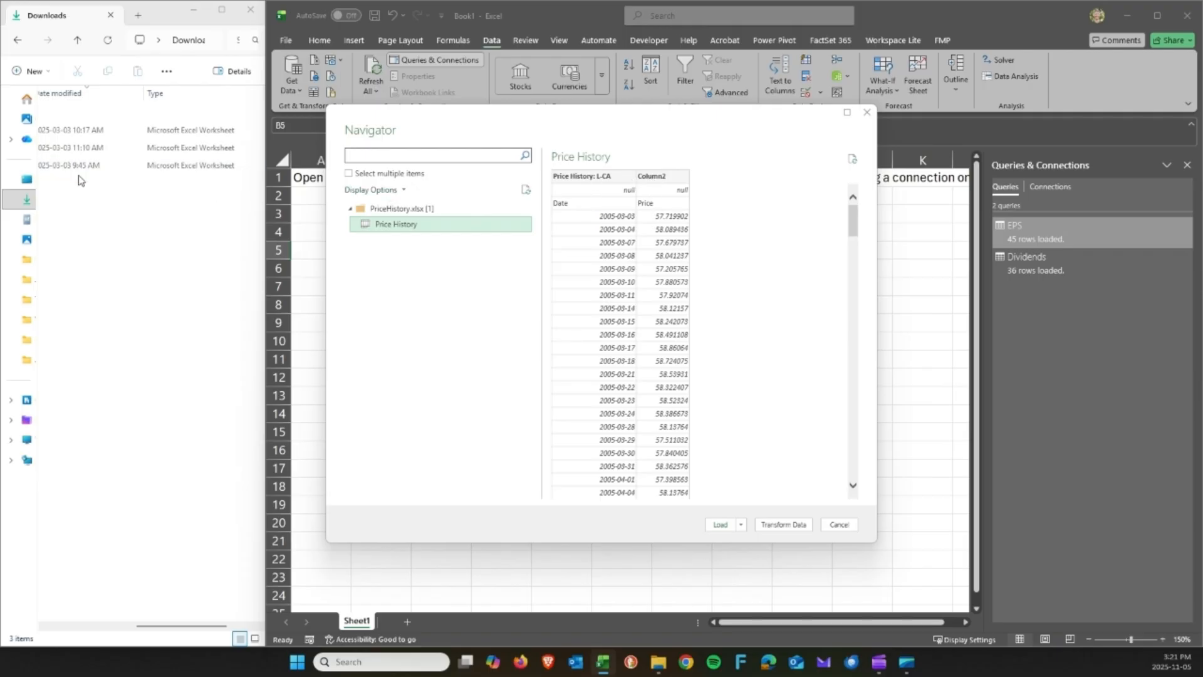
left_click(118, 625)
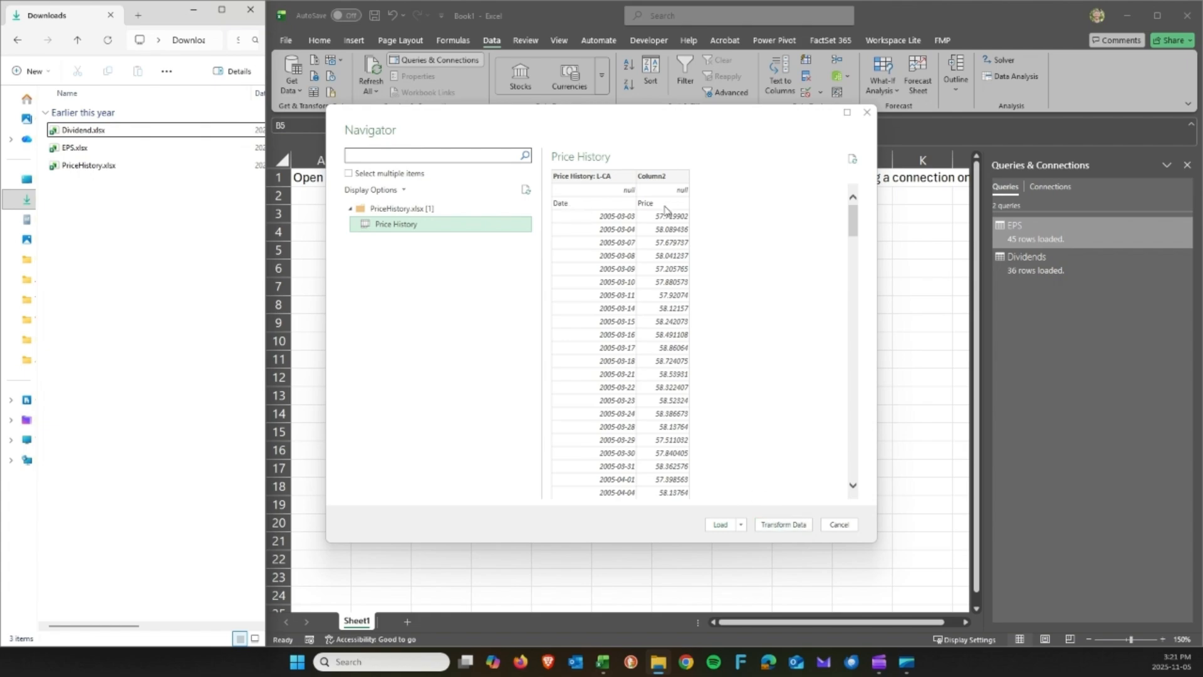
left_click(796, 520)
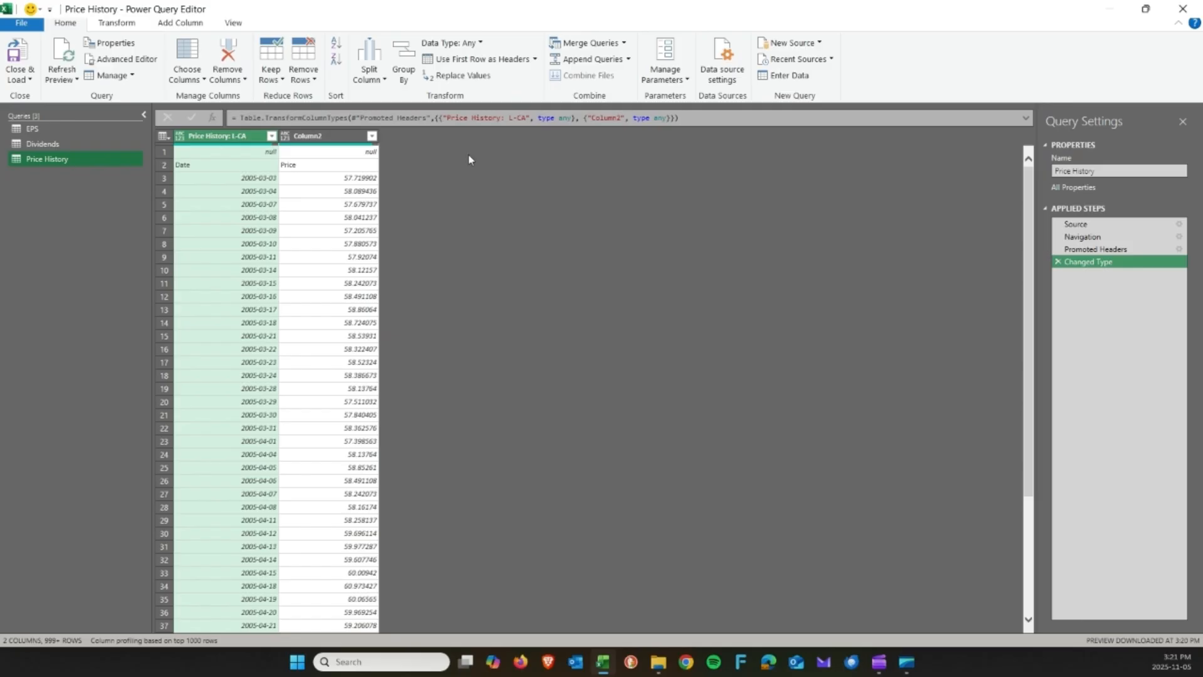
Remove the single null top row from the Price History query.
left_click(165, 152)
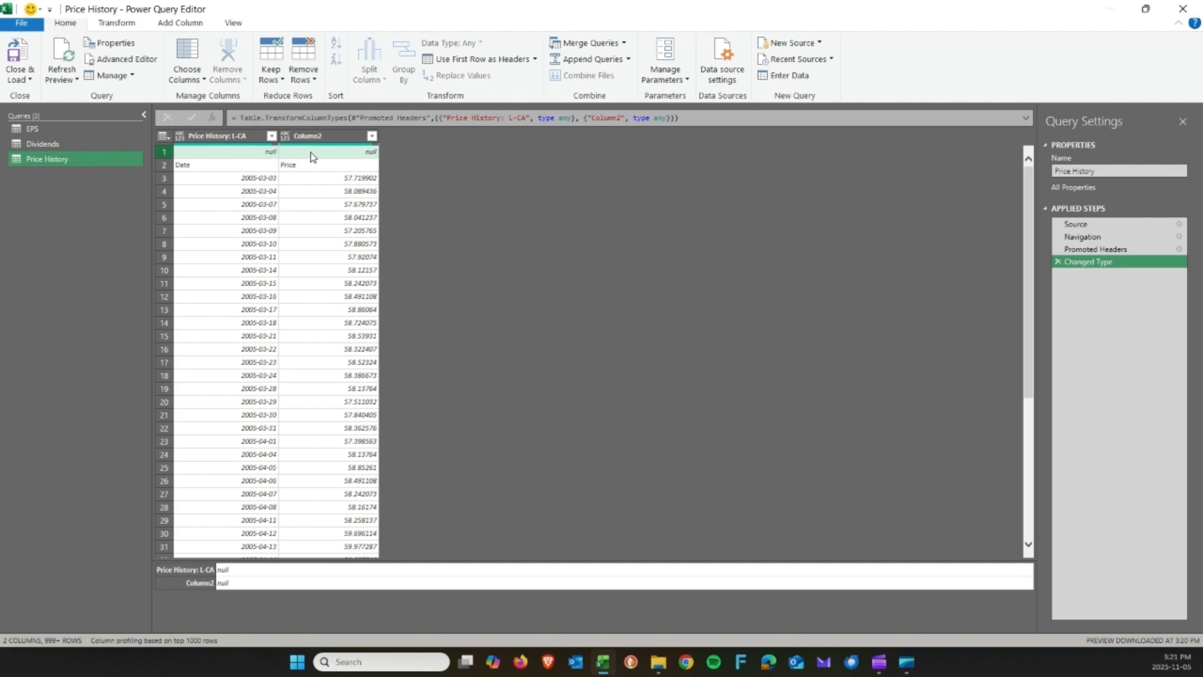
left_click(307, 84)
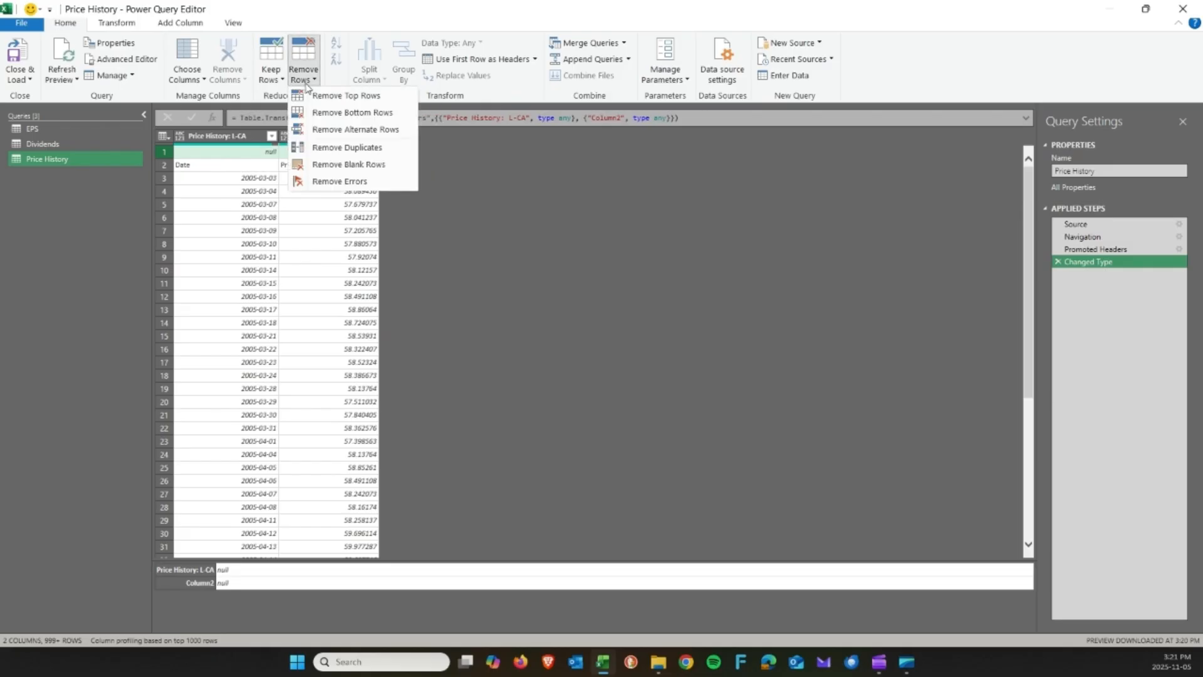
left_click(360, 97)
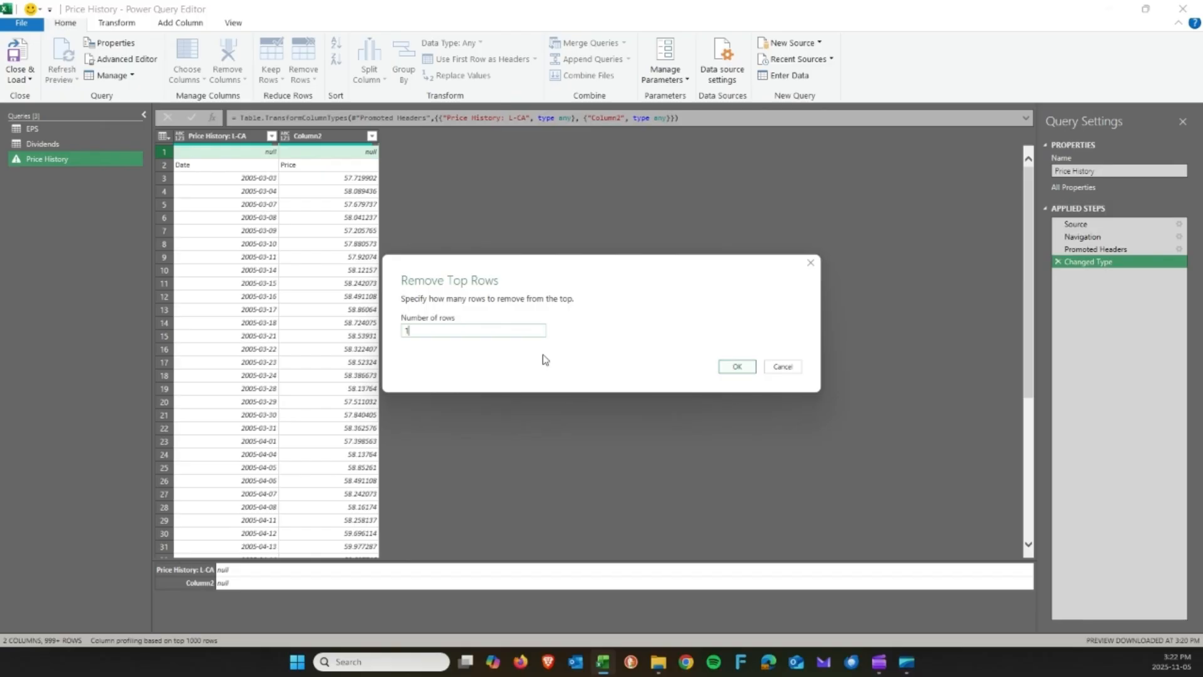
left_click(735, 372)
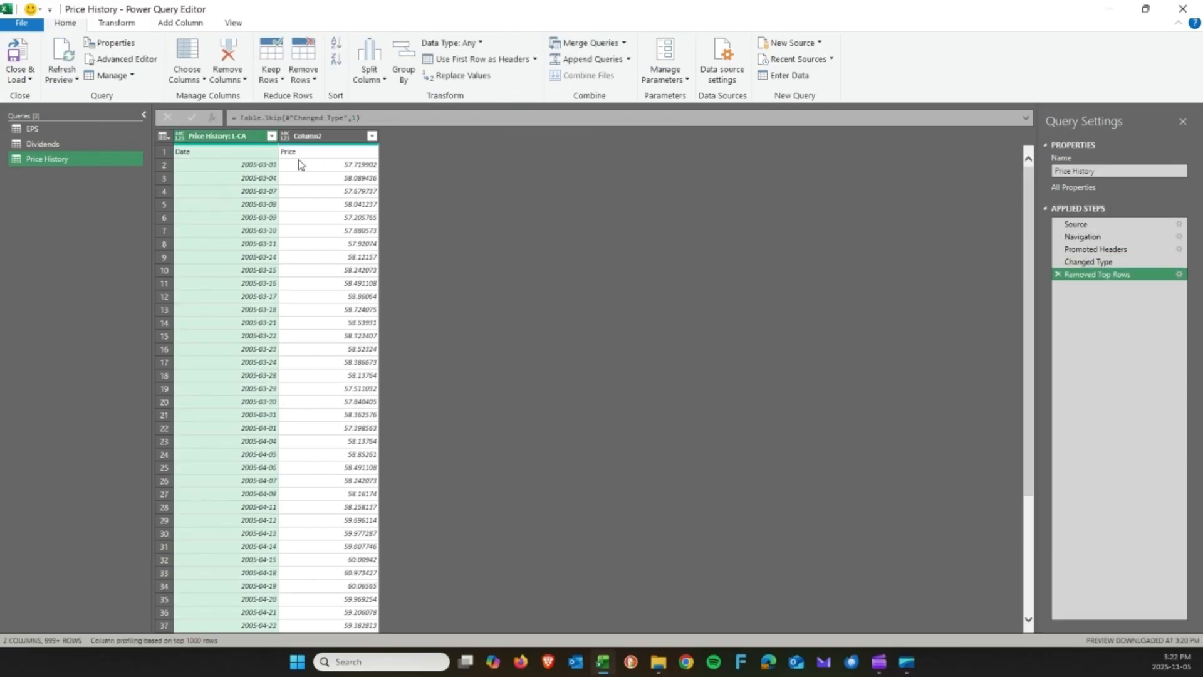
Inspect the first row holding the Date and Price labels and the first price value.
left_click(166, 152)
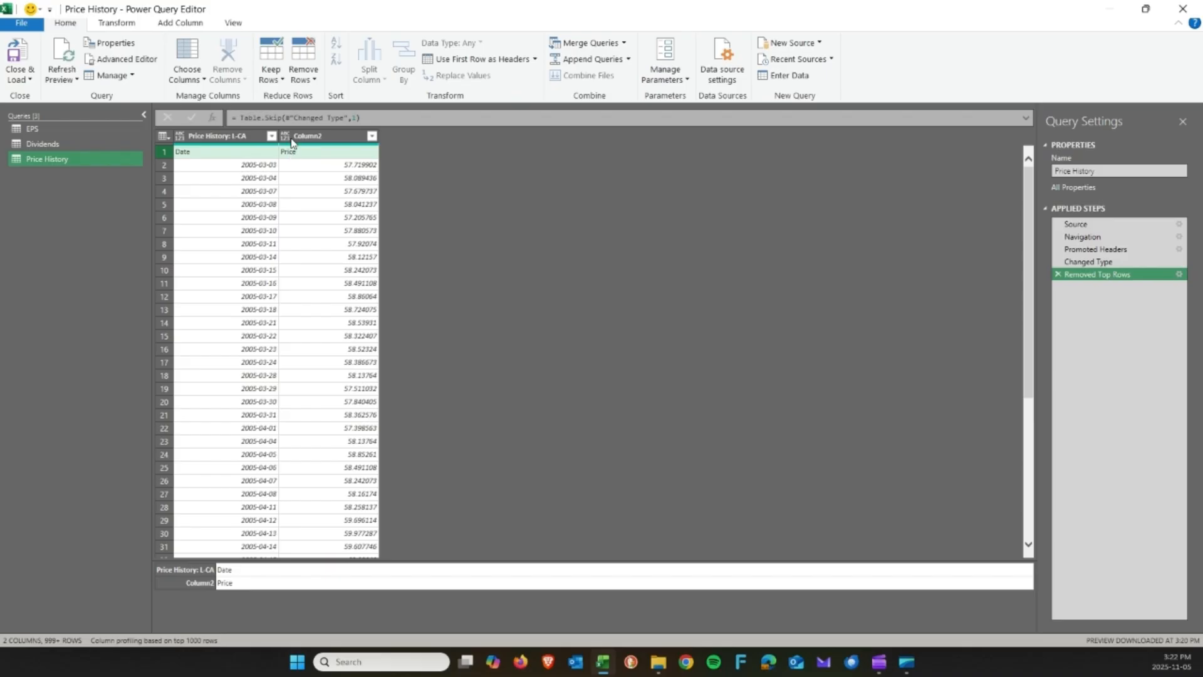
left_click(225, 140)
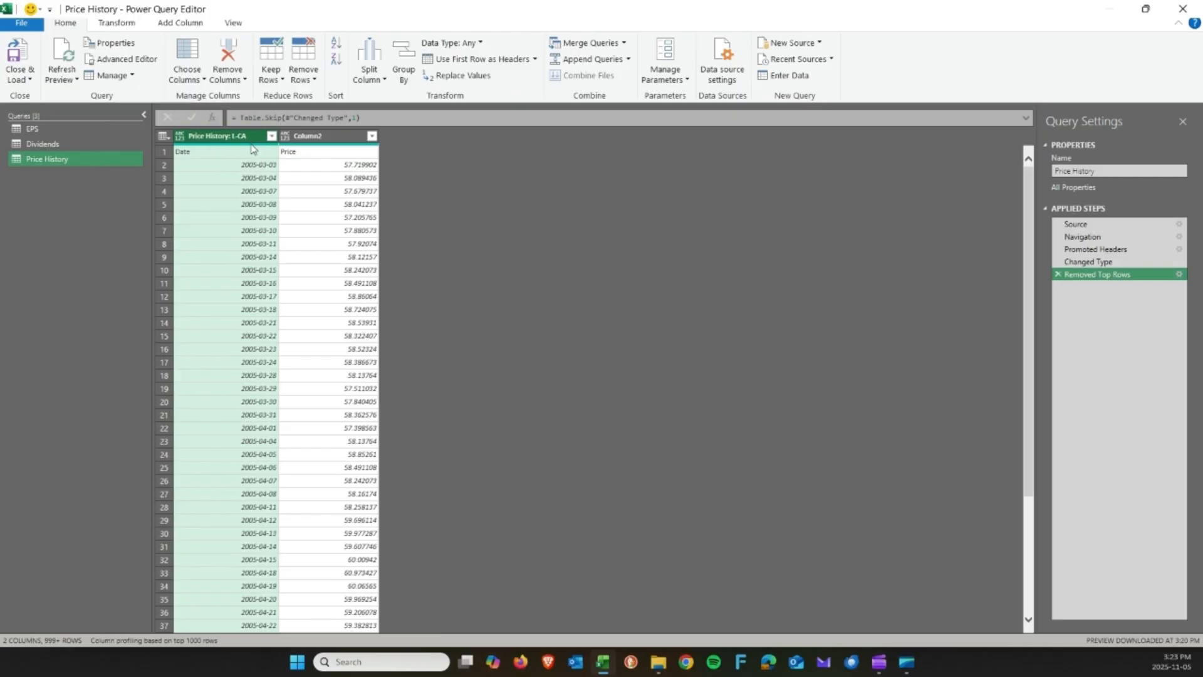
left_click(288, 154)
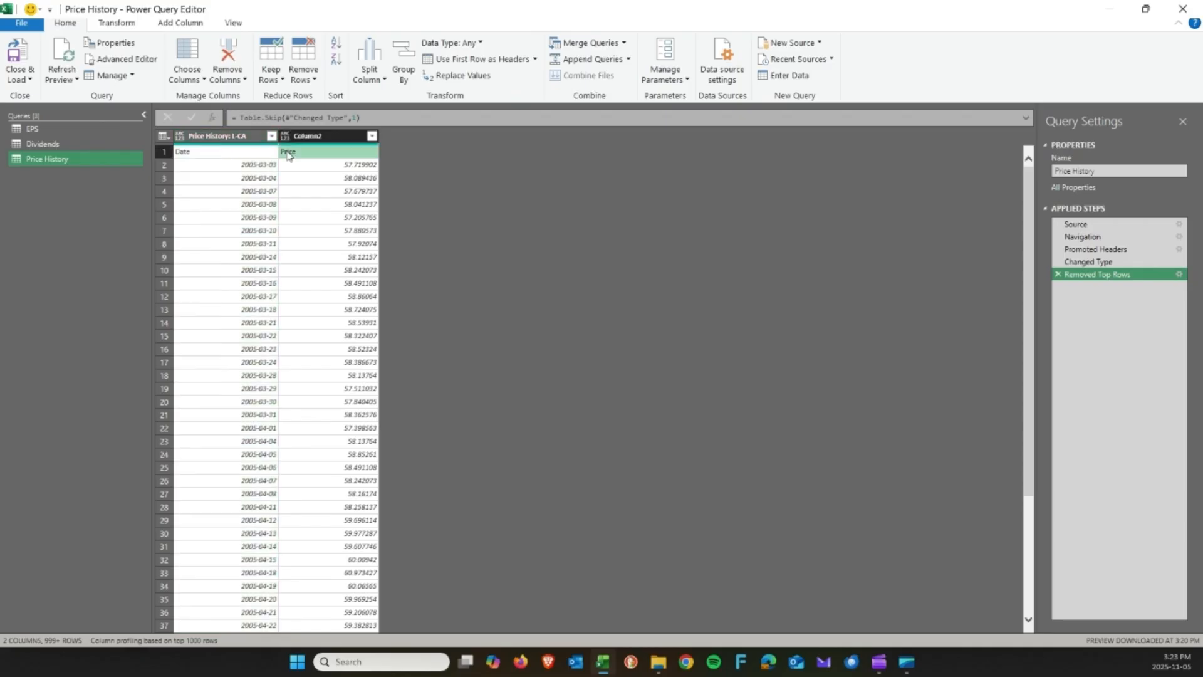
left_click(343, 167)
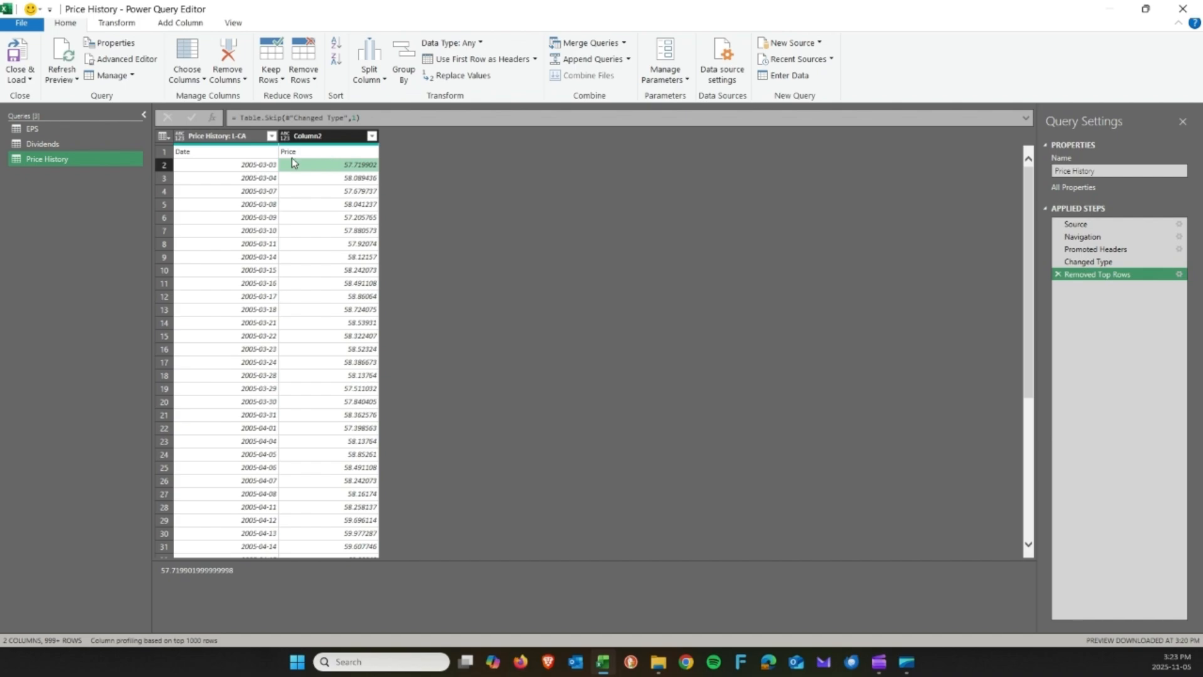
left_click(213, 153)
left_click(163, 155)
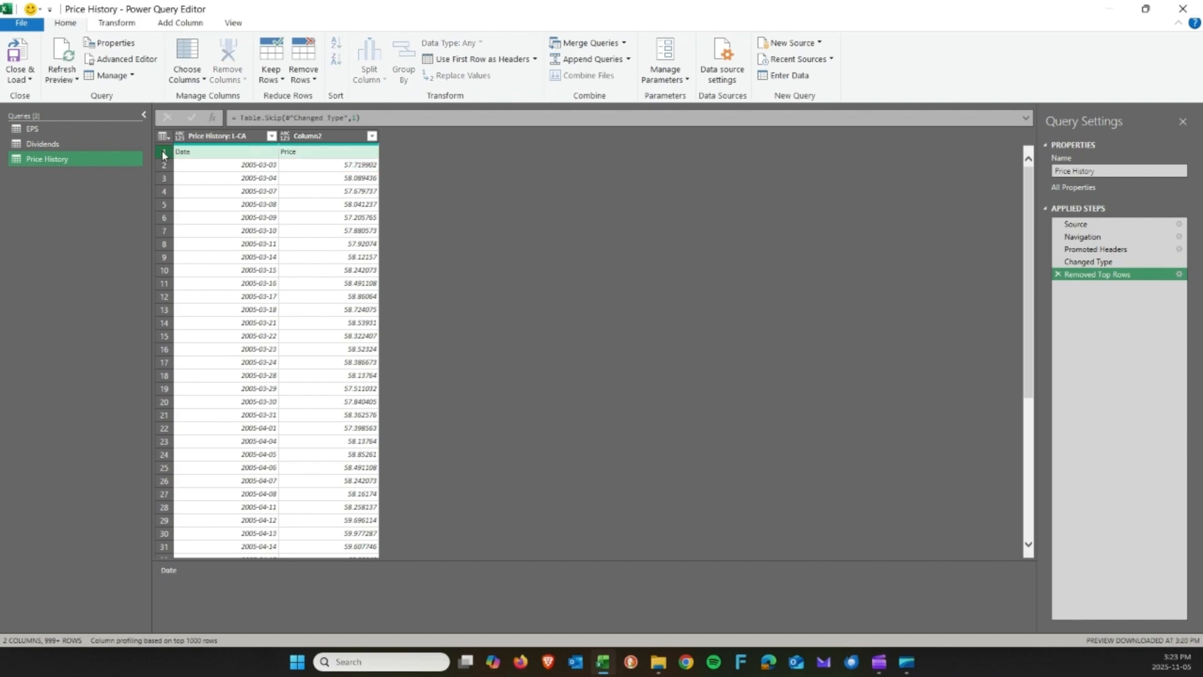
left_click(194, 153)
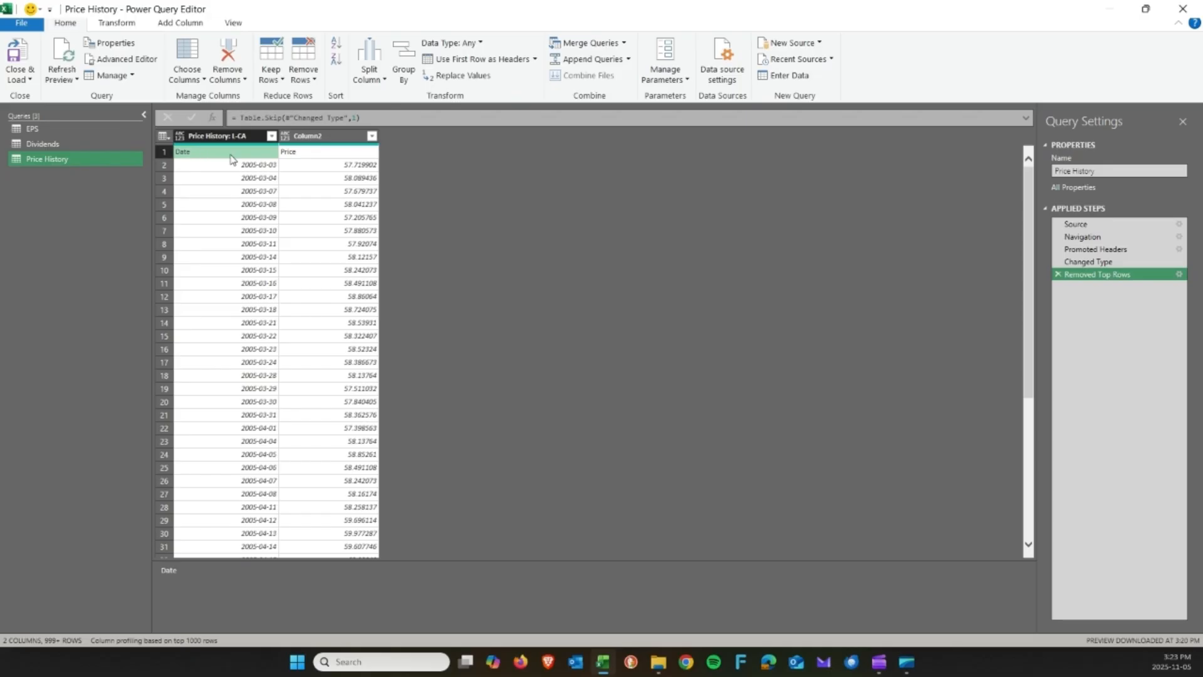
left_click(295, 155)
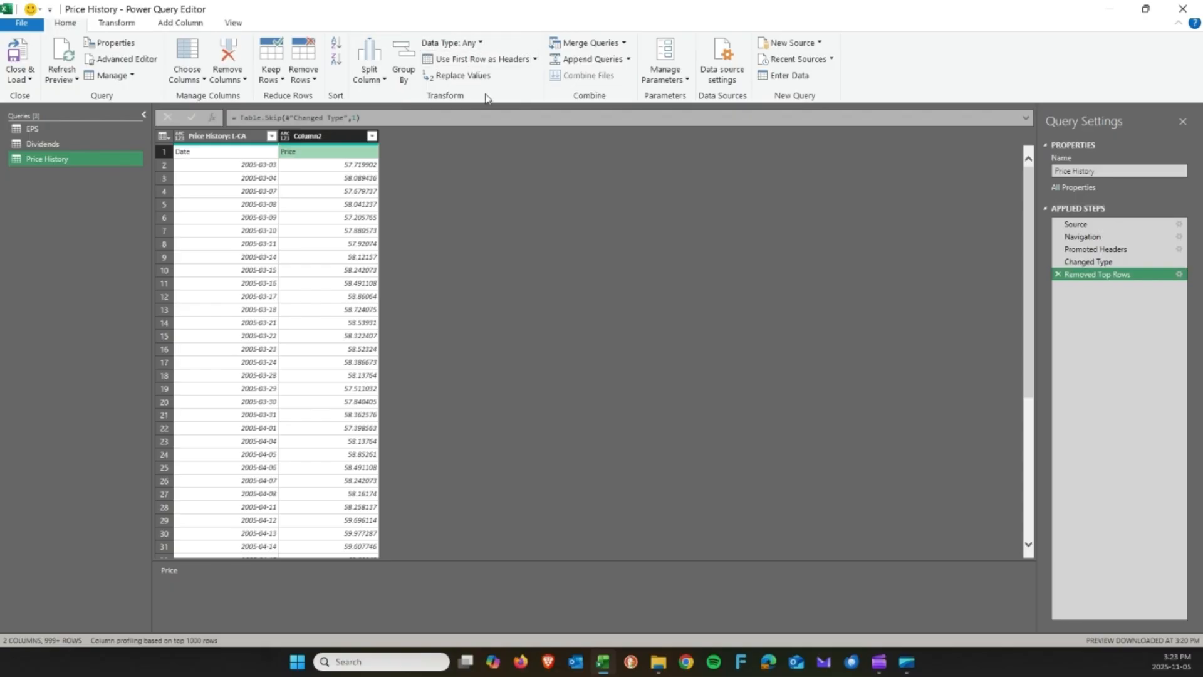
Promote the first row to headers and confirm Date is a date and Price a number.
left_click(491, 61)
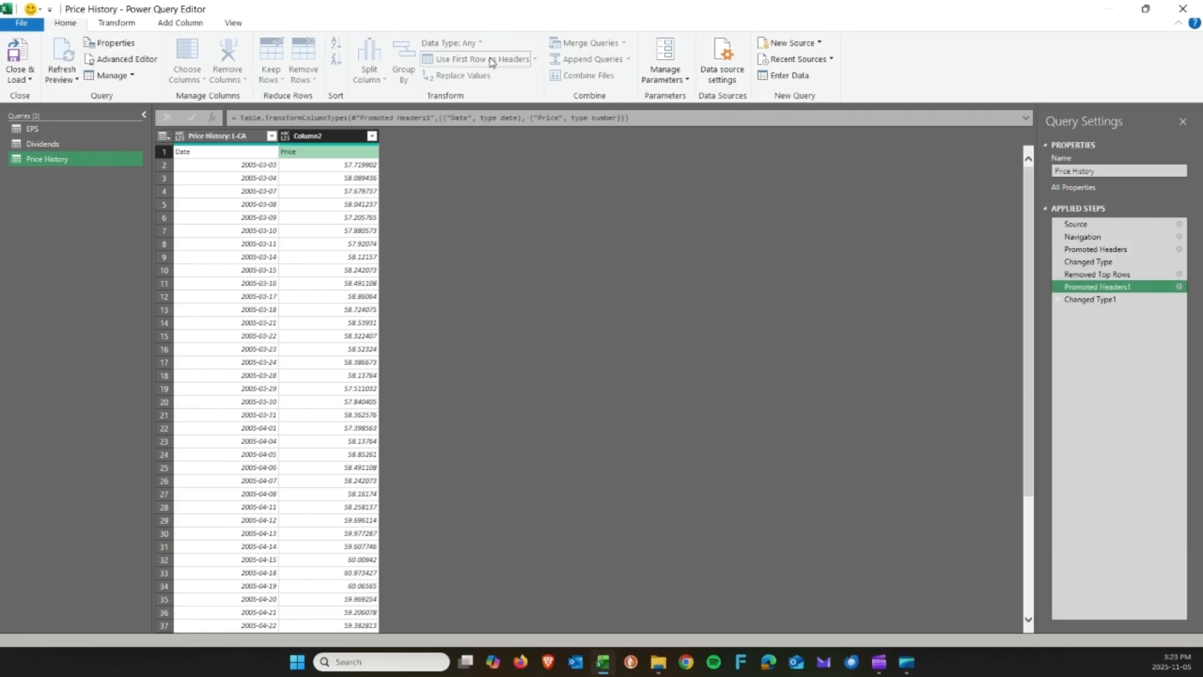
left_click(199, 138)
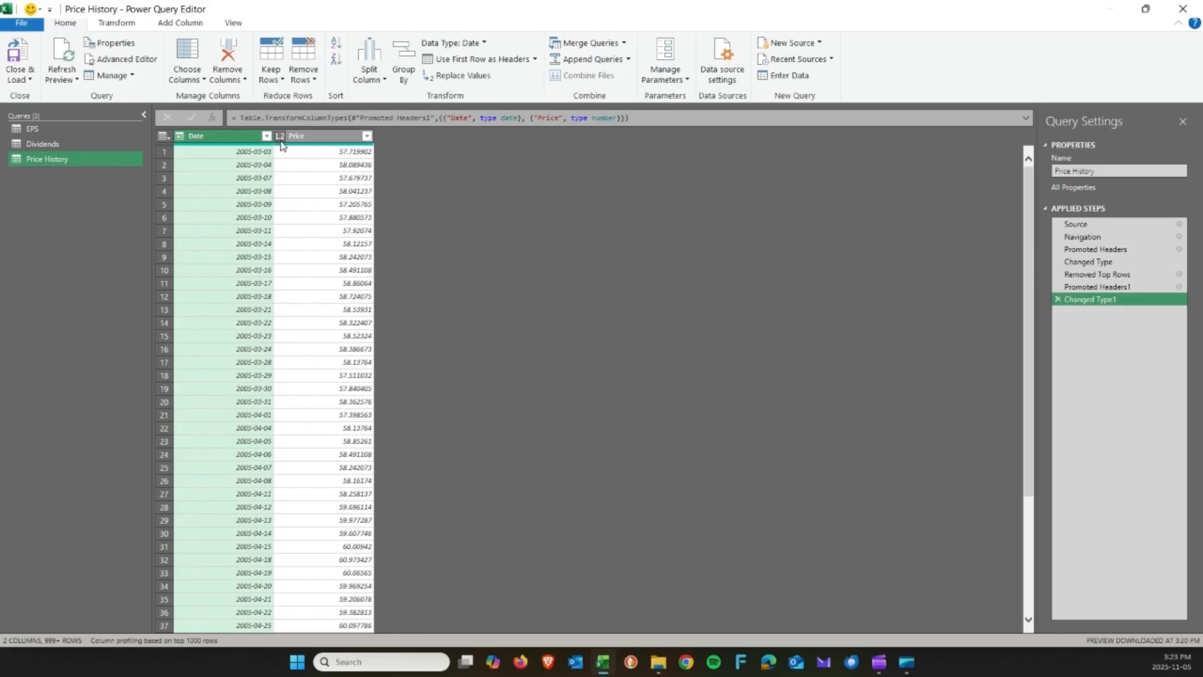
left_click(317, 137)
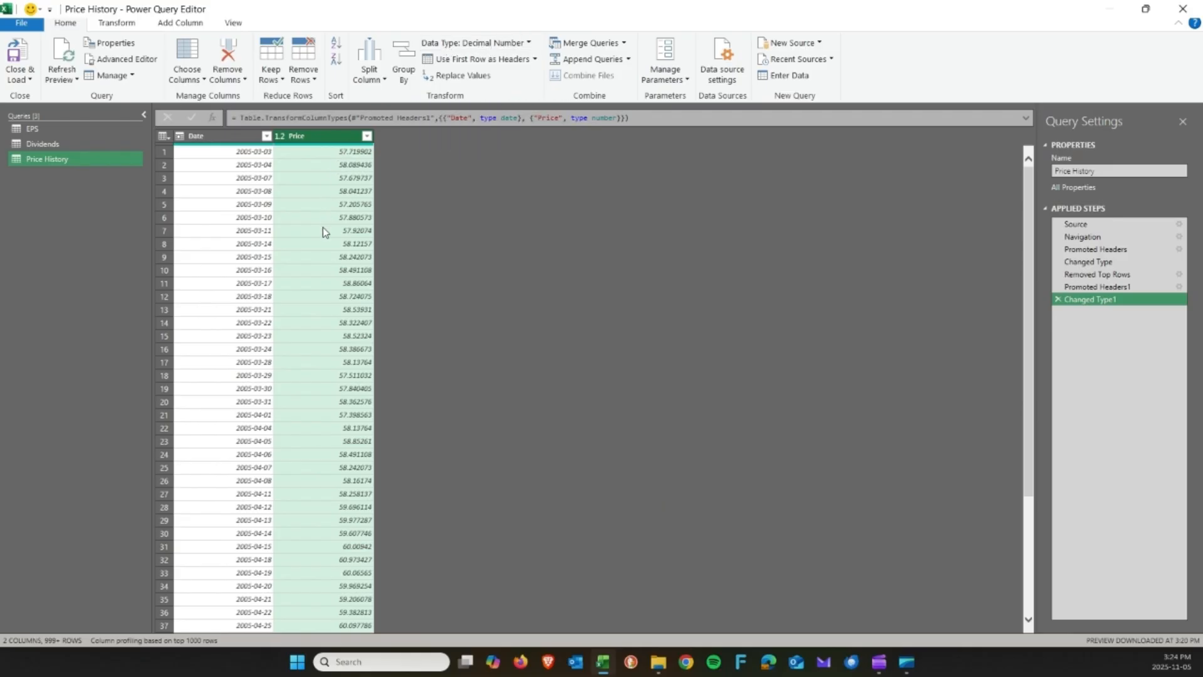
left_click(220, 135)
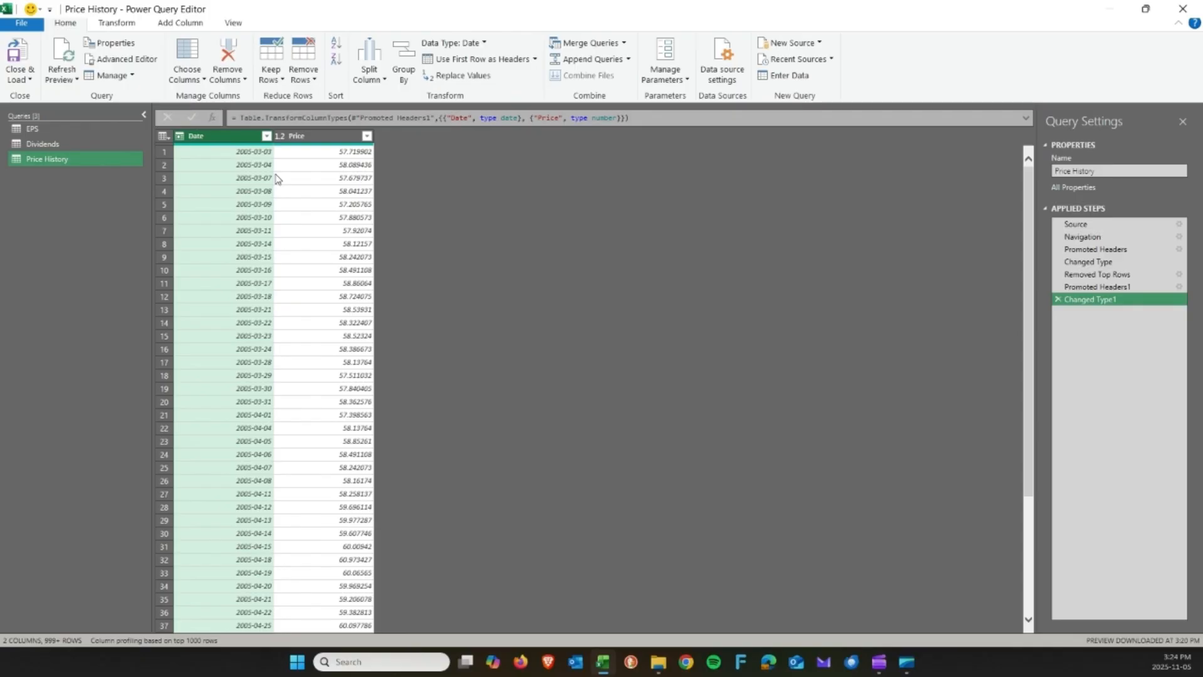
left_click(198, 28)
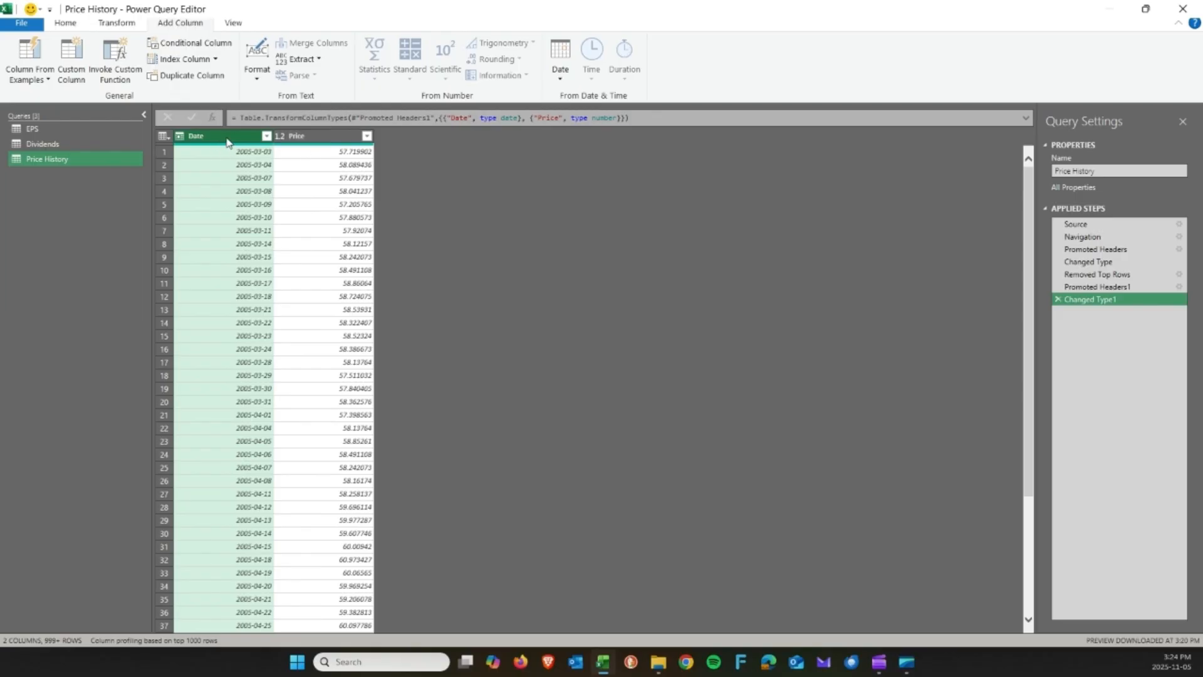
Add a Month Name column derived from the Date column.
left_click(558, 81)
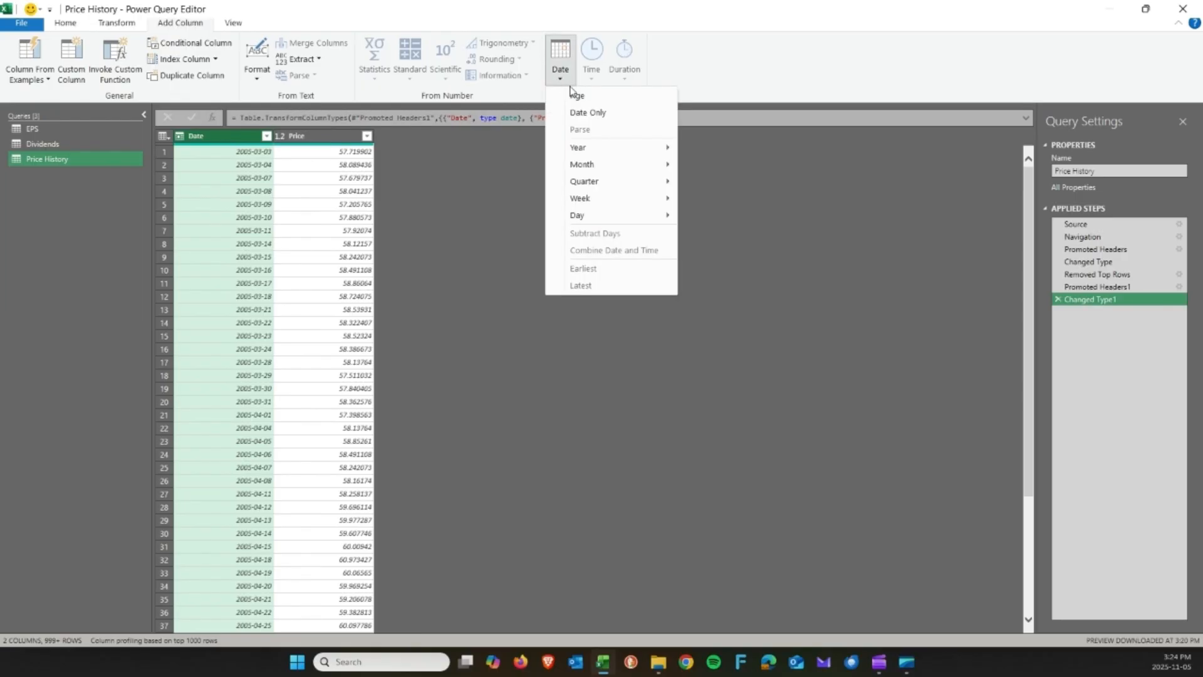
mouse_move(597, 168)
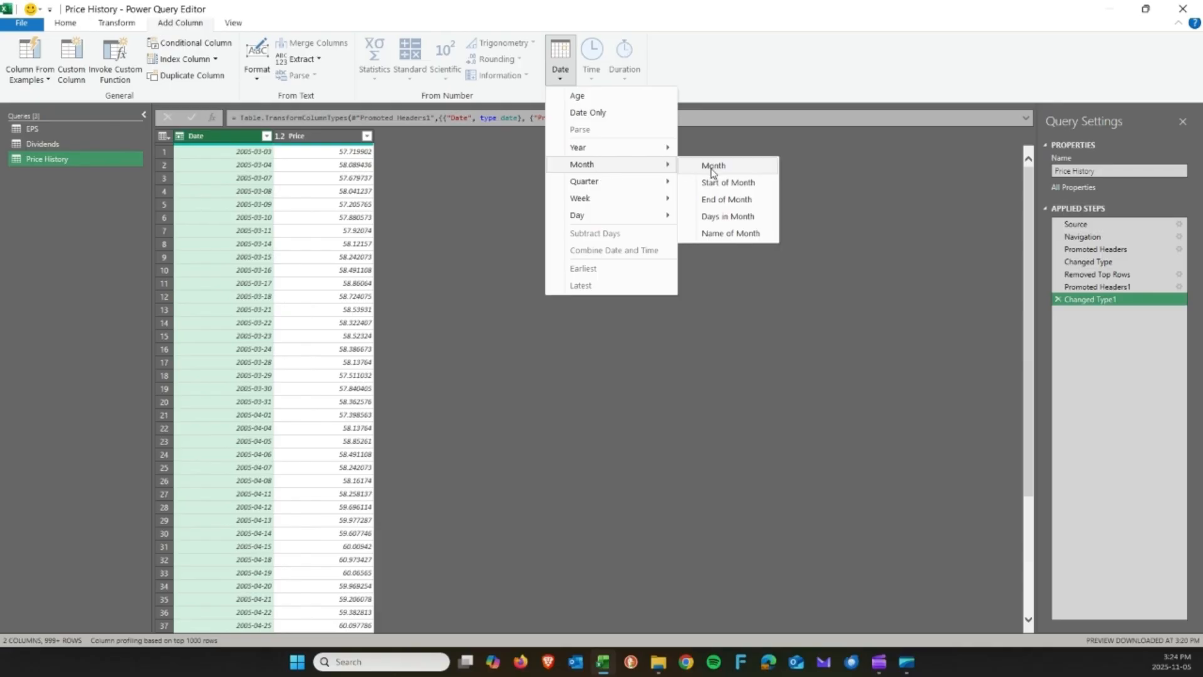
left_click(740, 235)
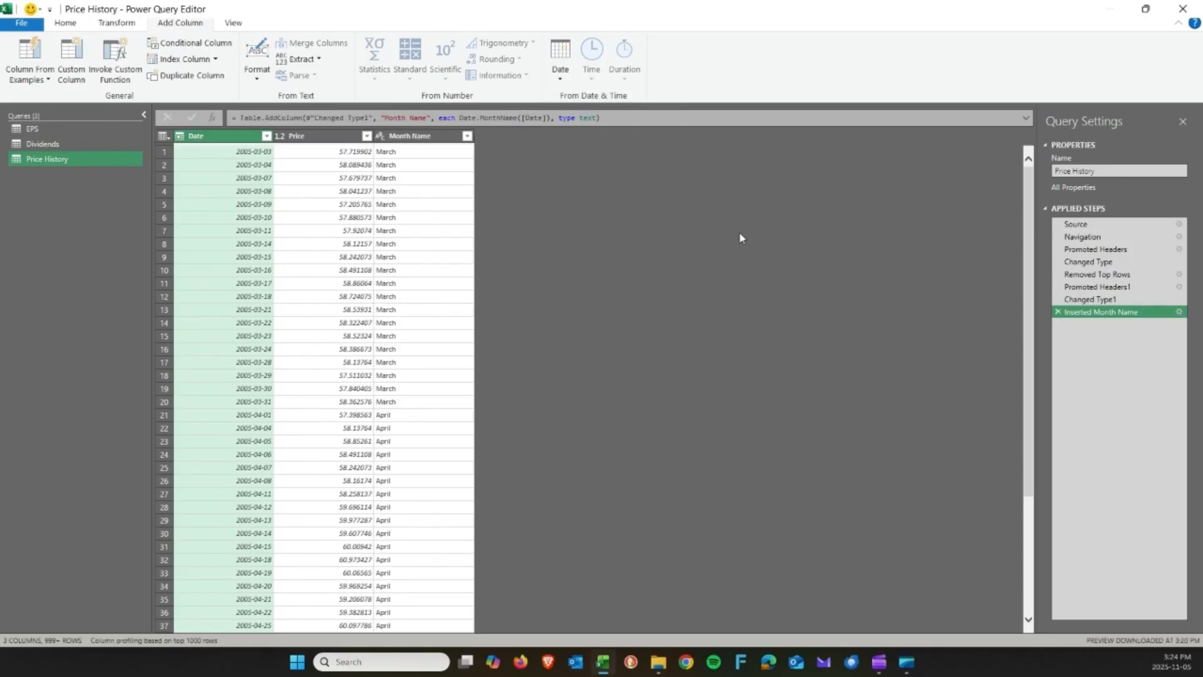
left_click(420, 153)
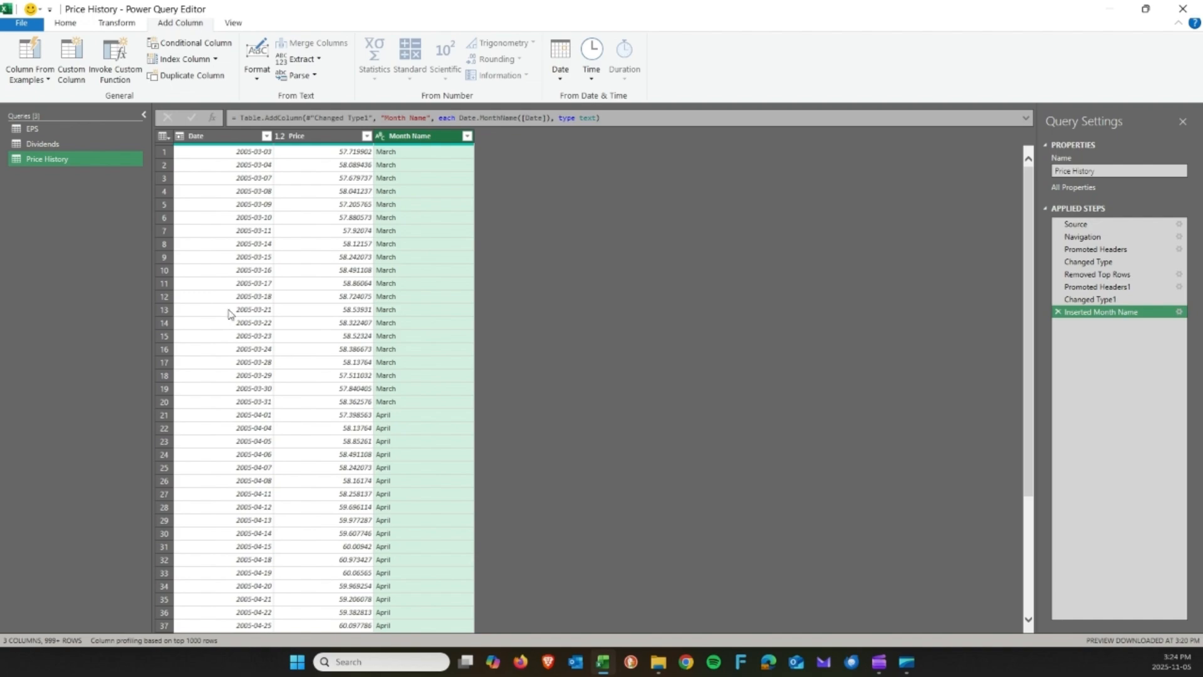
left_click(228, 133)
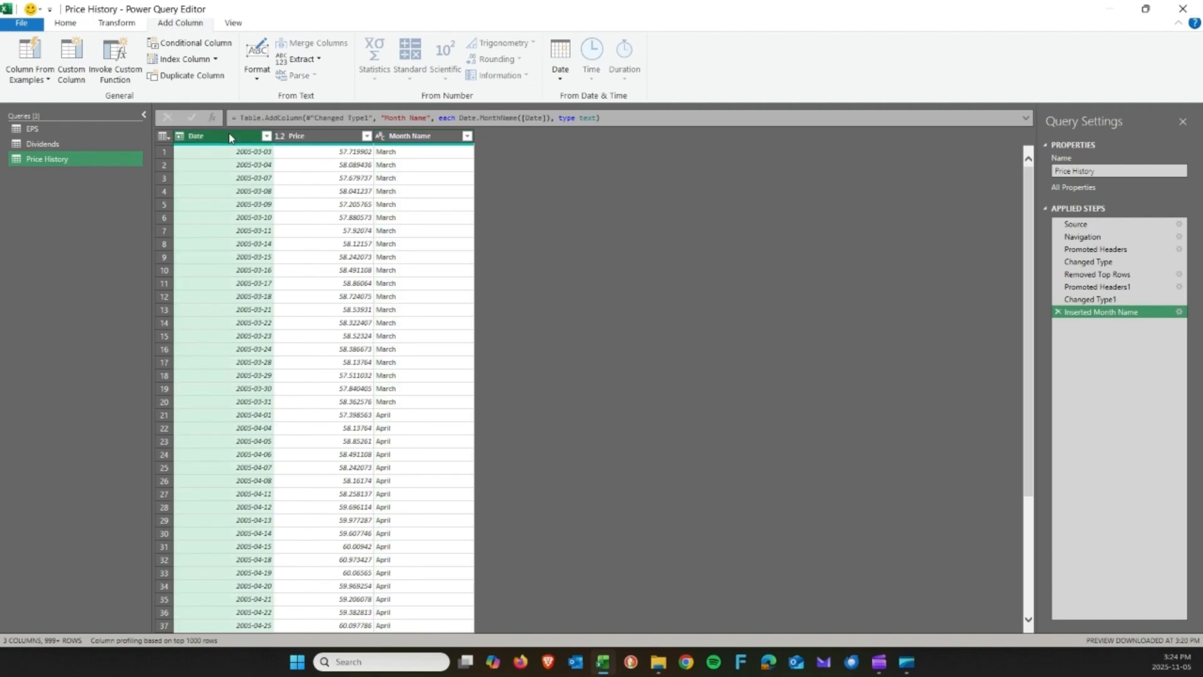
Filter the Month Name column to keep only December rows.
left_click(469, 135)
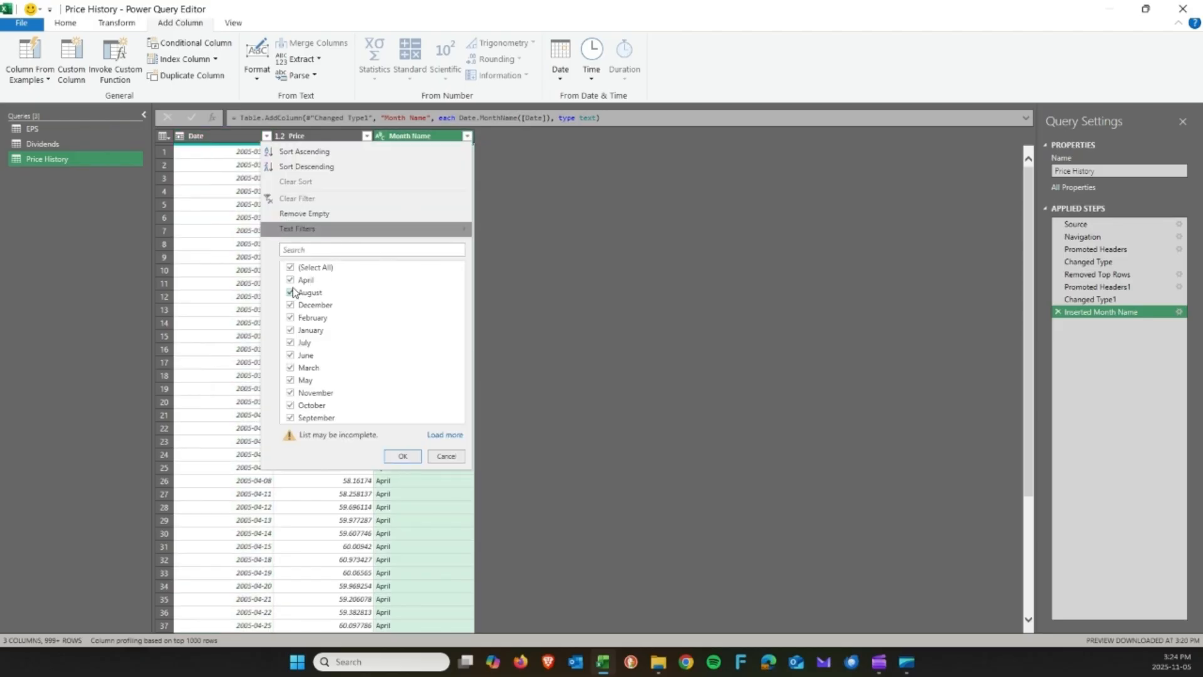
left_click(291, 267)
left_click(290, 305)
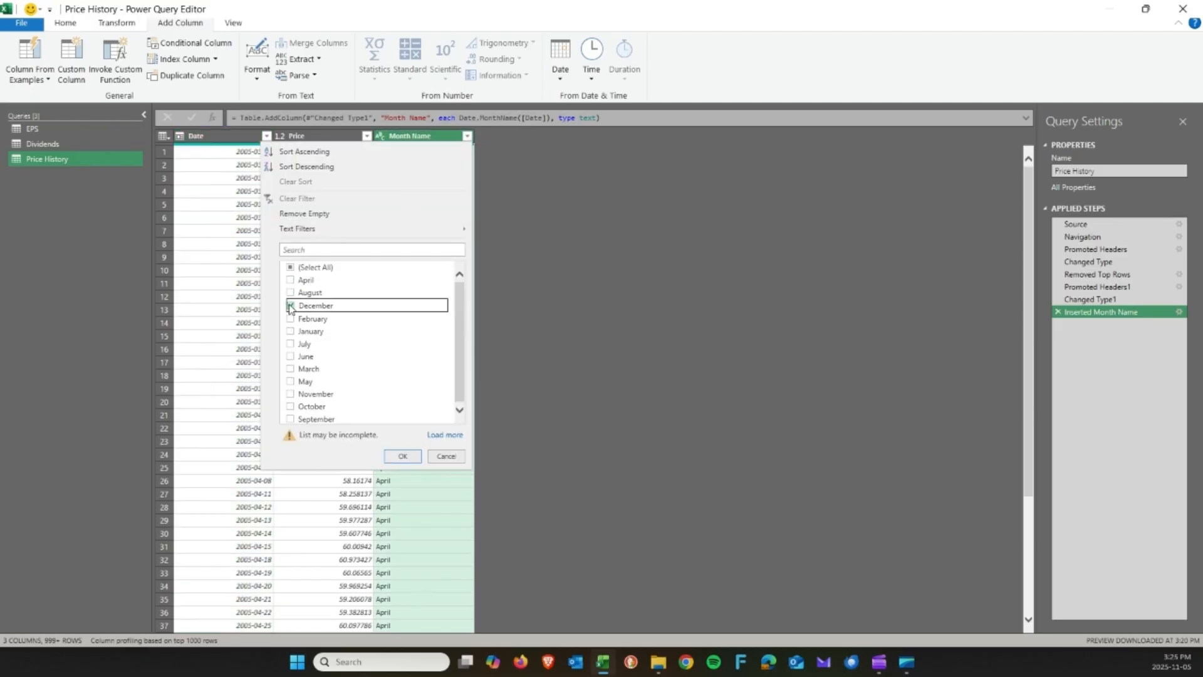
left_click(402, 456)
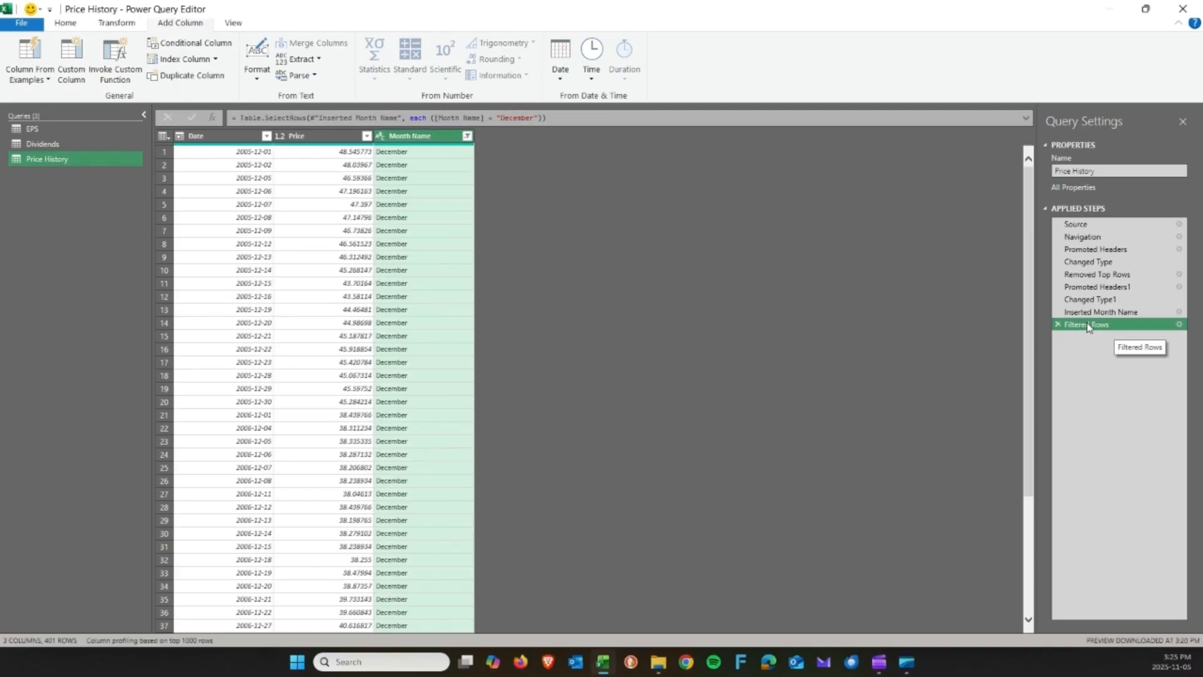
Select the Date column and bring up its date extraction options on Add Column.
left_click(235, 136)
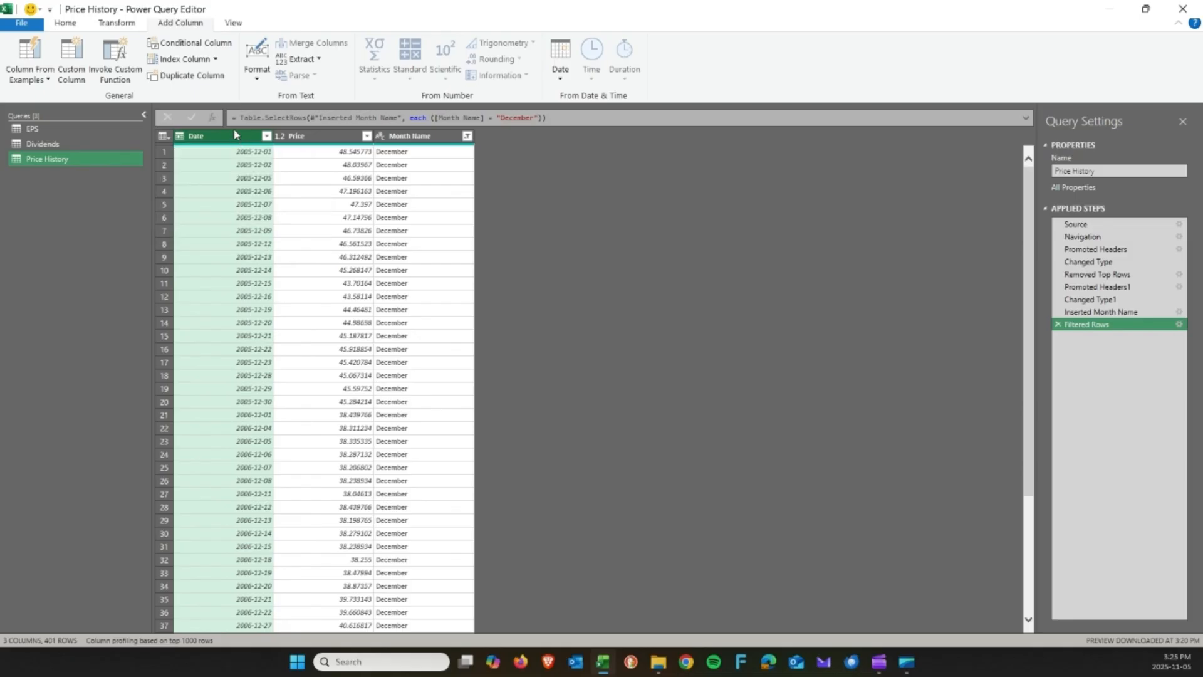
left_click(112, 25)
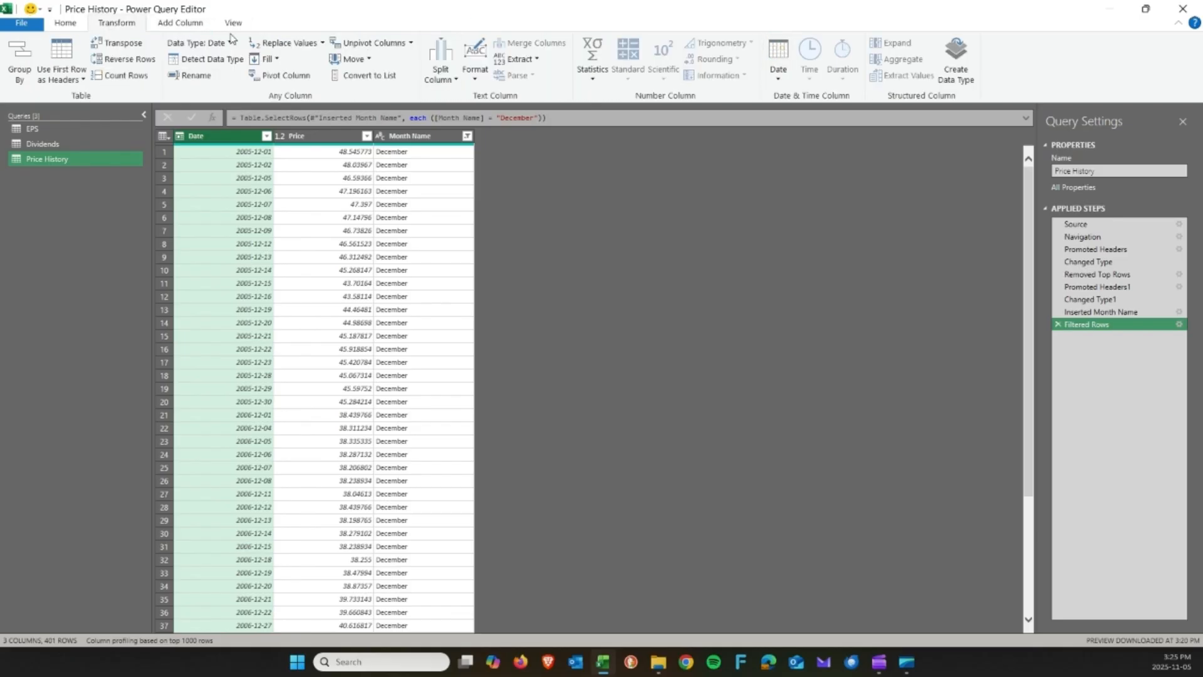
left_click(166, 24)
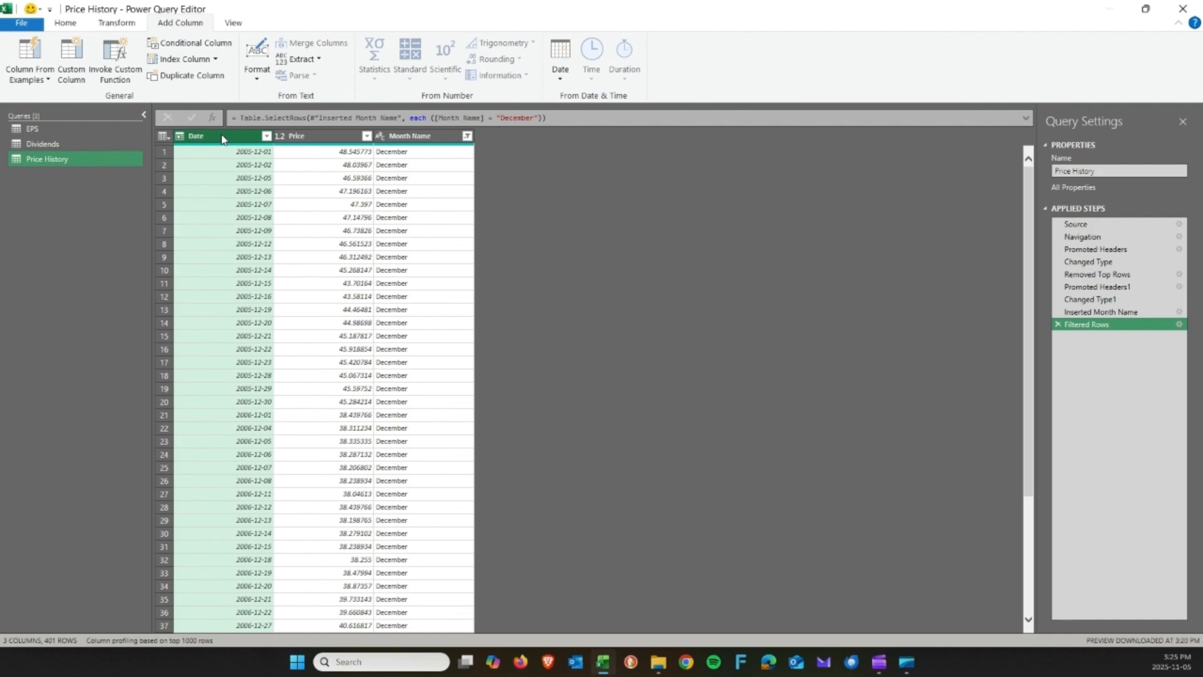
left_click(555, 84)
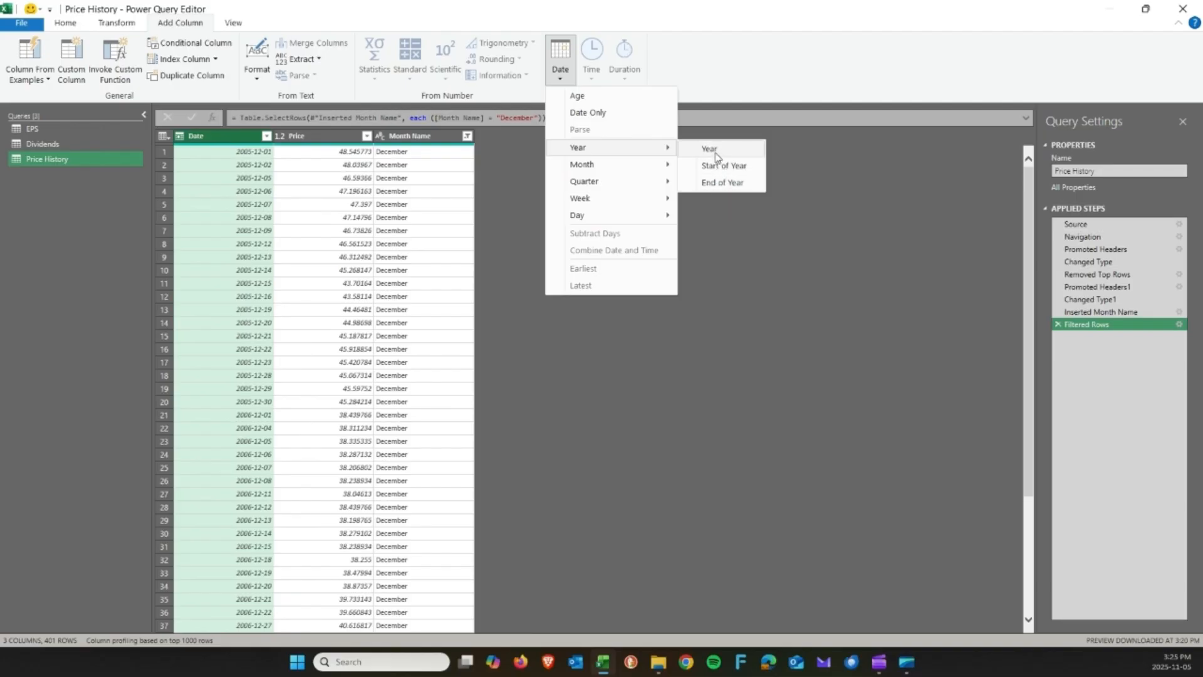
Add a Year column extracted from Date and review it beside Date and Month Name.
left_click(718, 158)
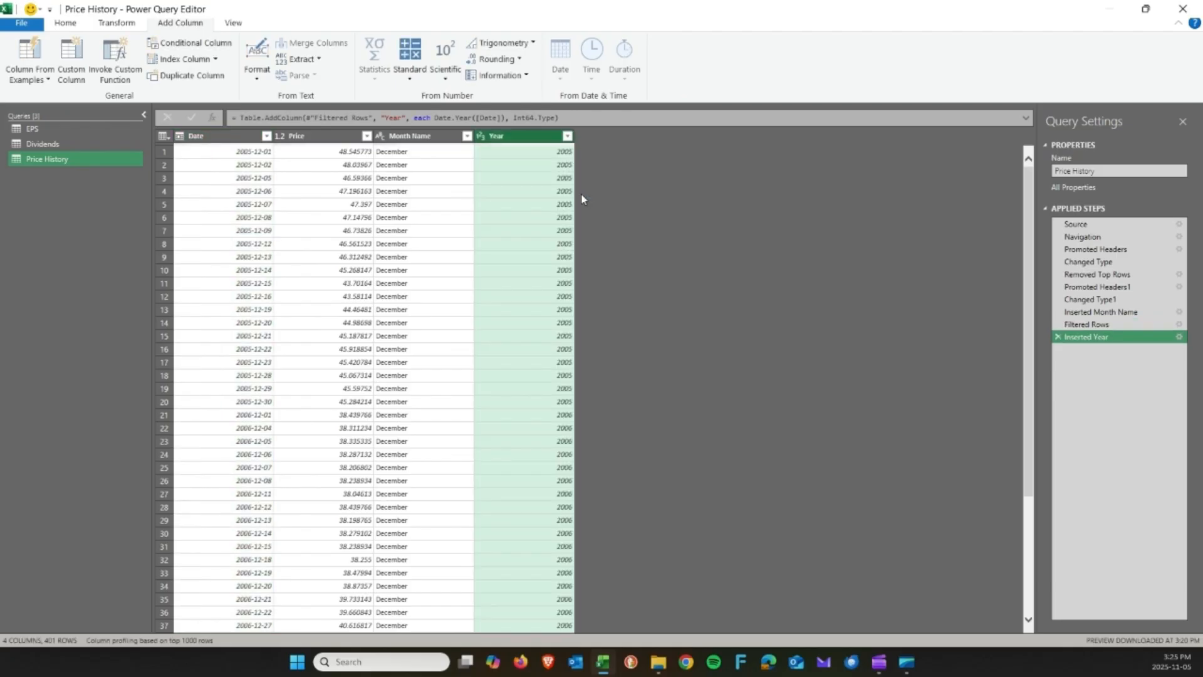
left_click(240, 153)
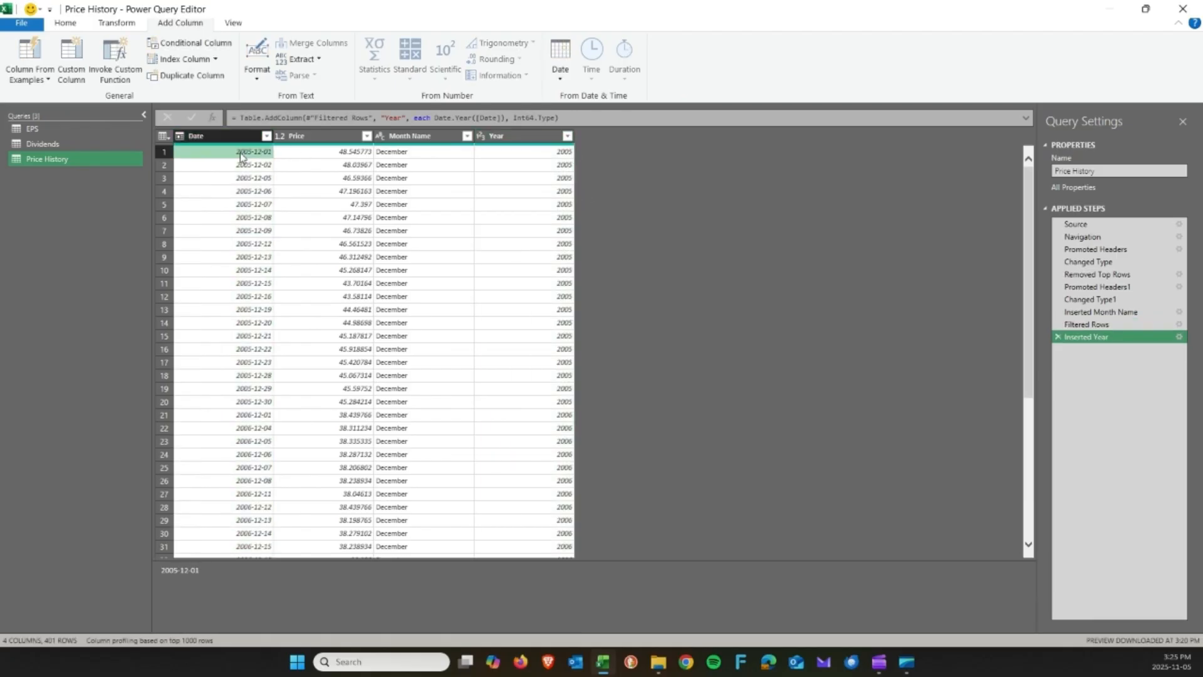
left_click(242, 136)
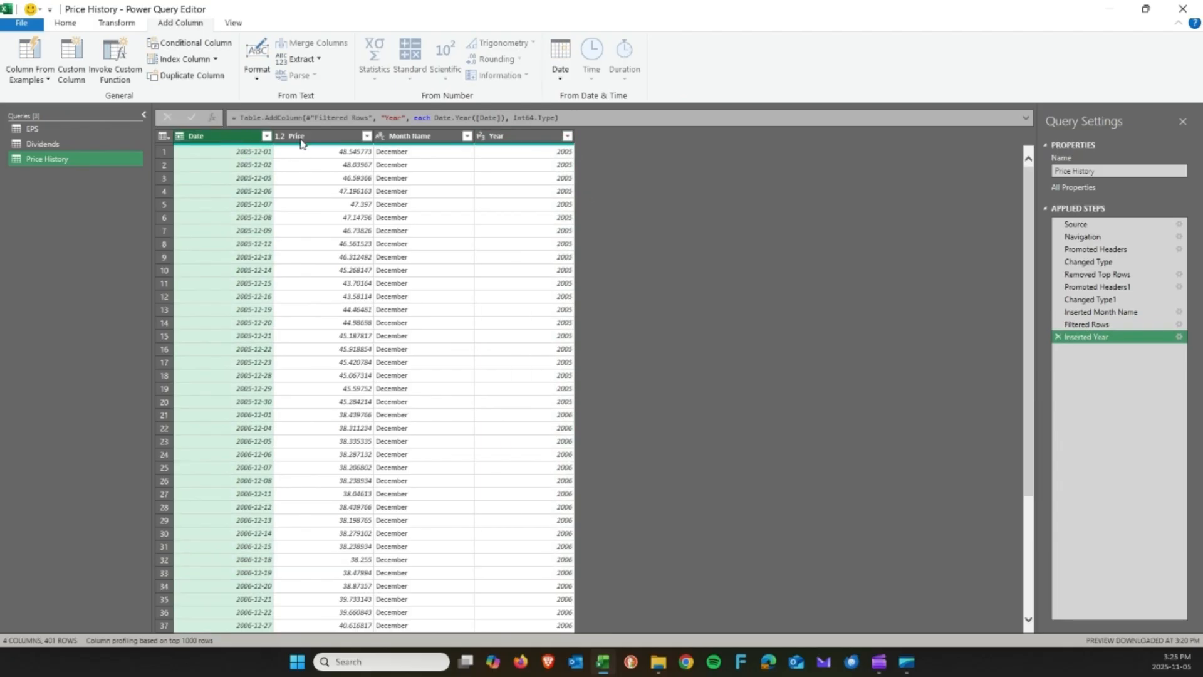
left_click(536, 143)
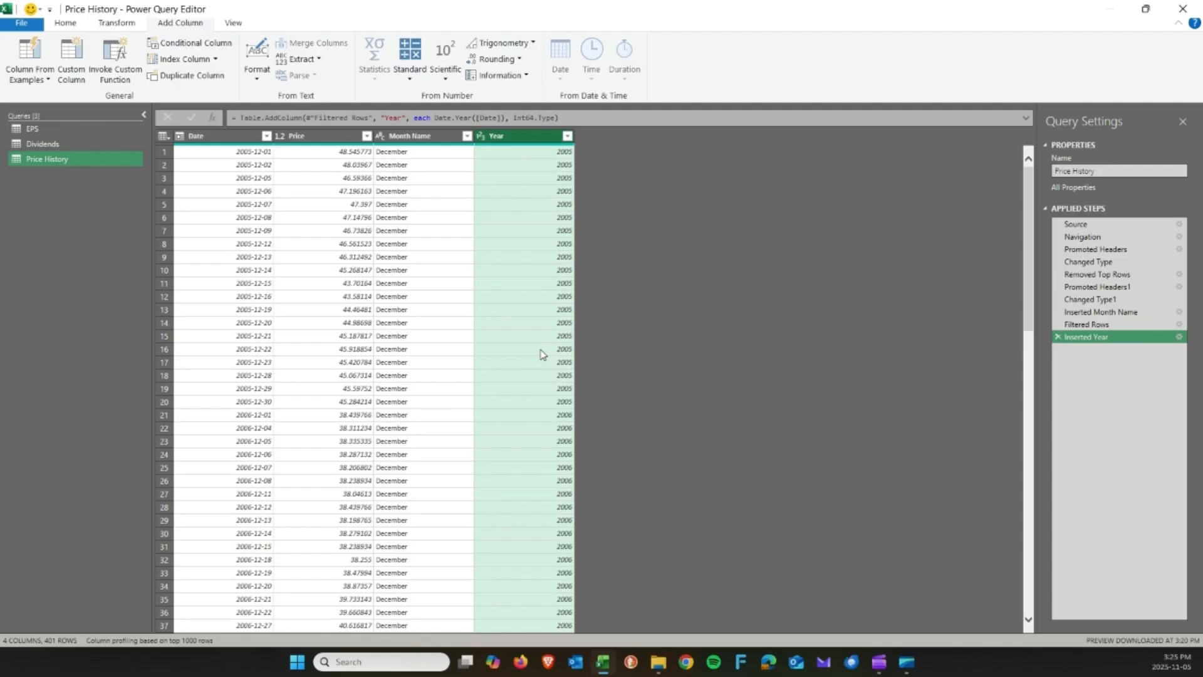
left_click(445, 137)
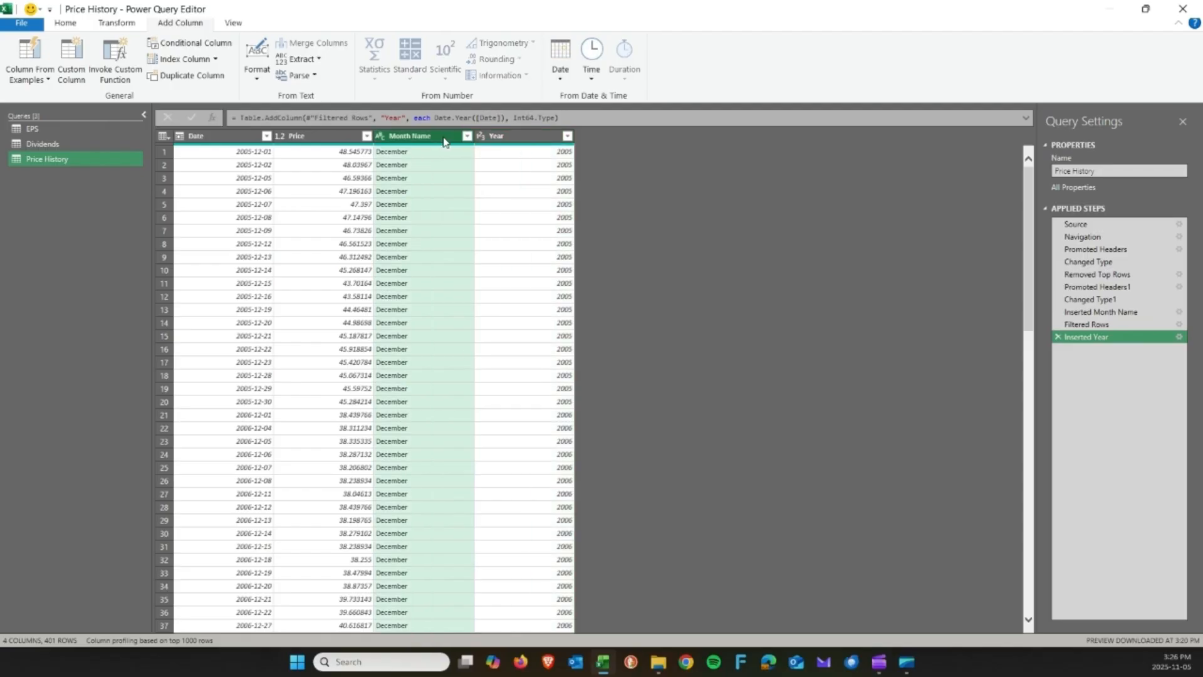
left_click(549, 138)
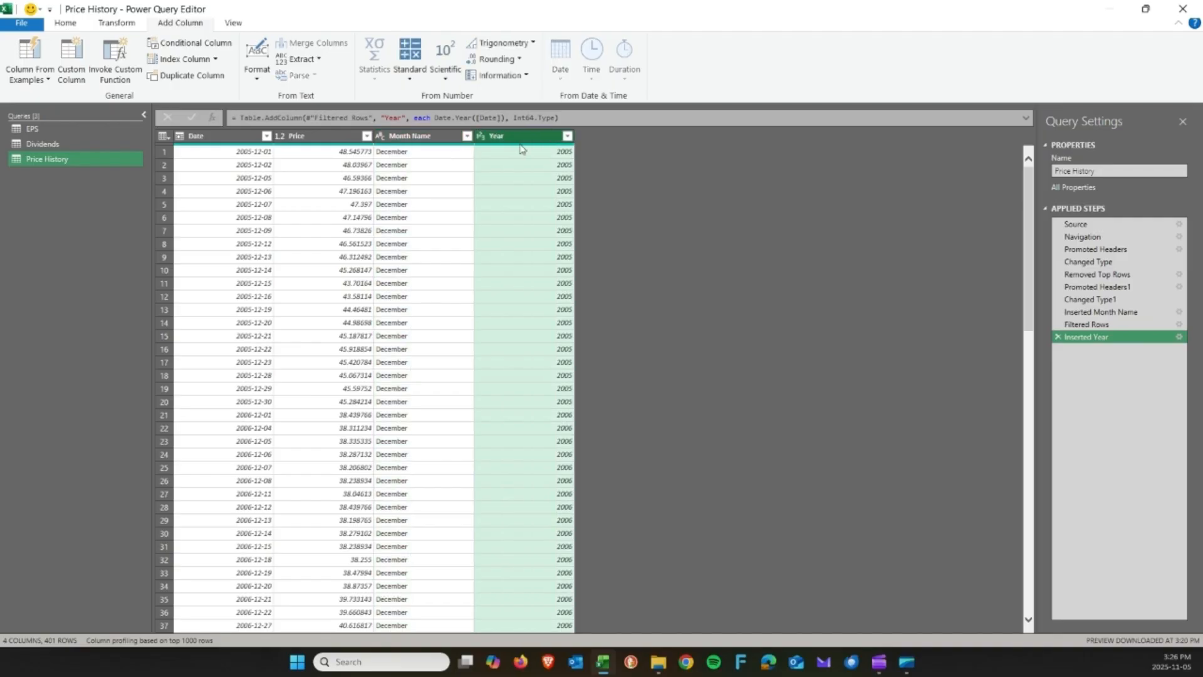
left_click(78, 26)
left_click(110, 24)
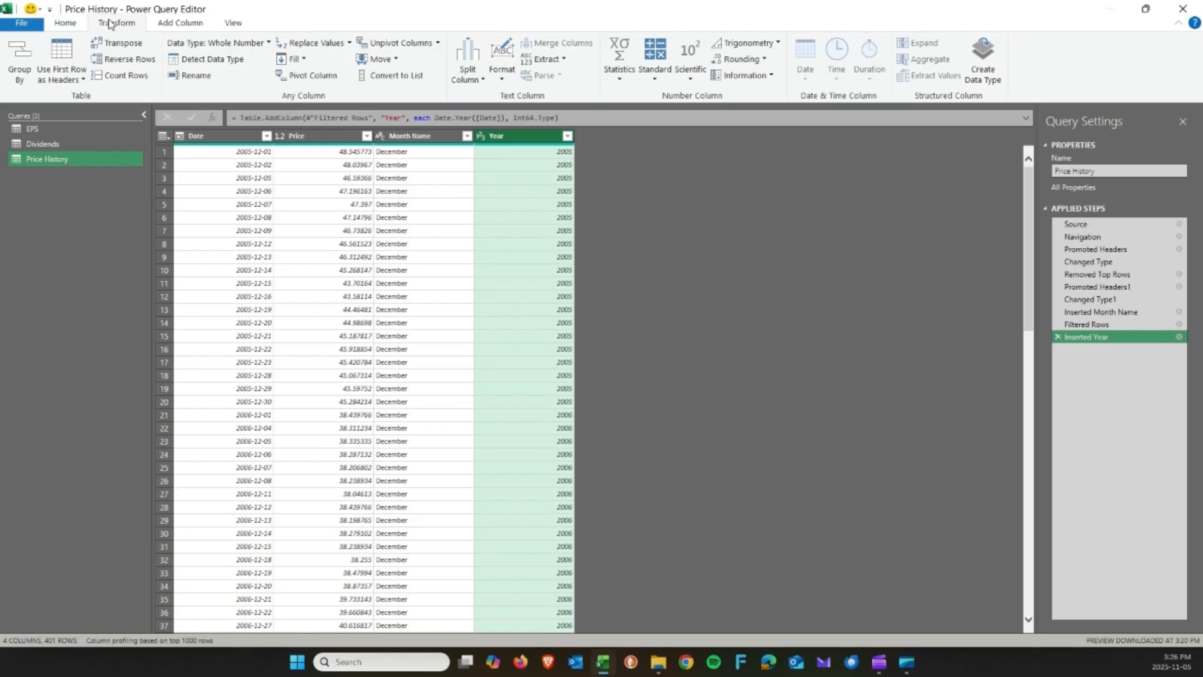
Group rows by Year, averaging Price into a new 'Avg. Stock Price (Dec)' column.
left_click(30, 60)
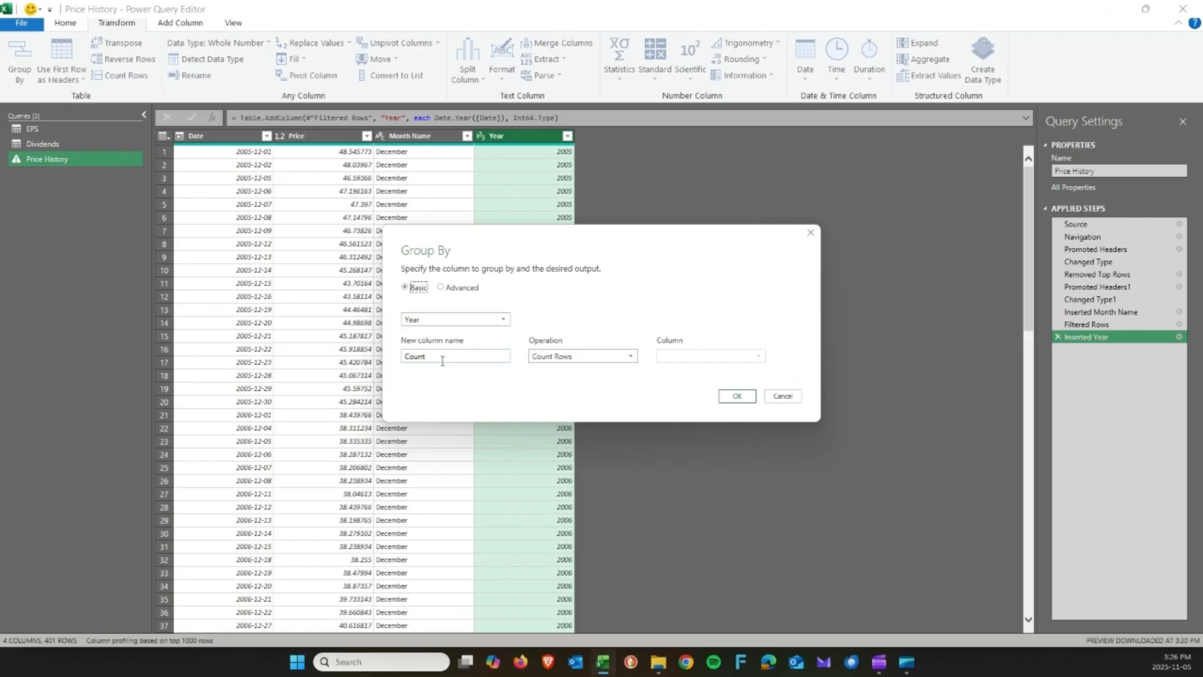
left_click_drag(451, 356, 384, 358)
type("Avg. Stock Price (Dec)")
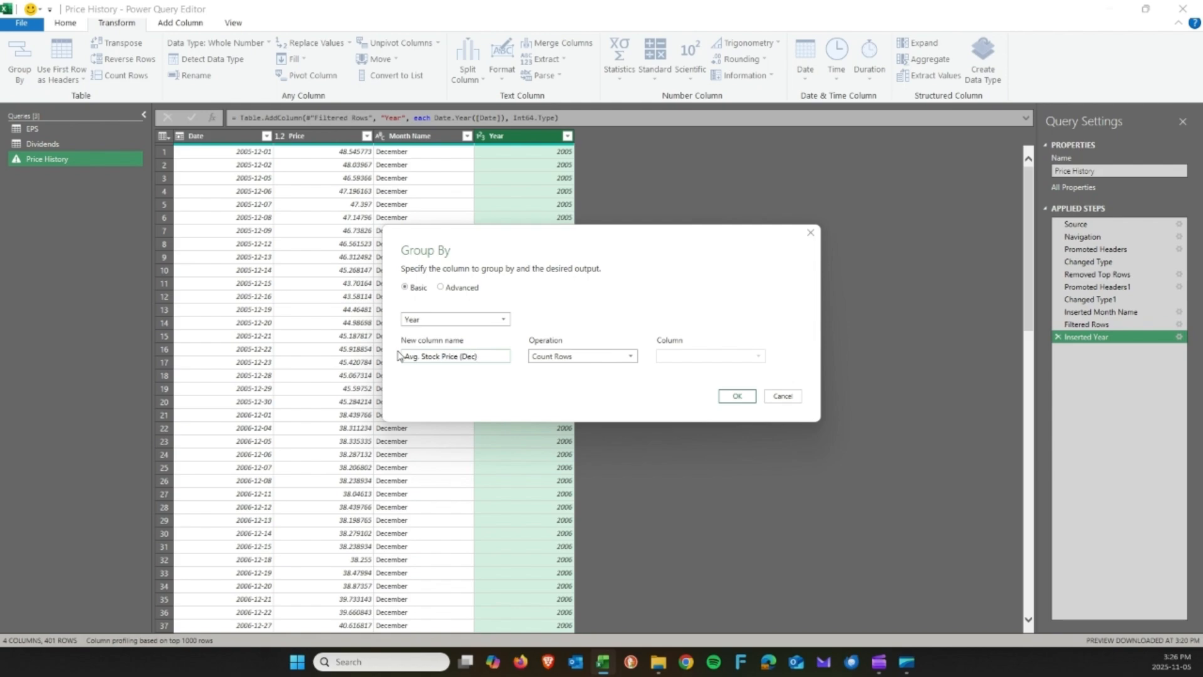
left_click(552, 359)
left_click(565, 380)
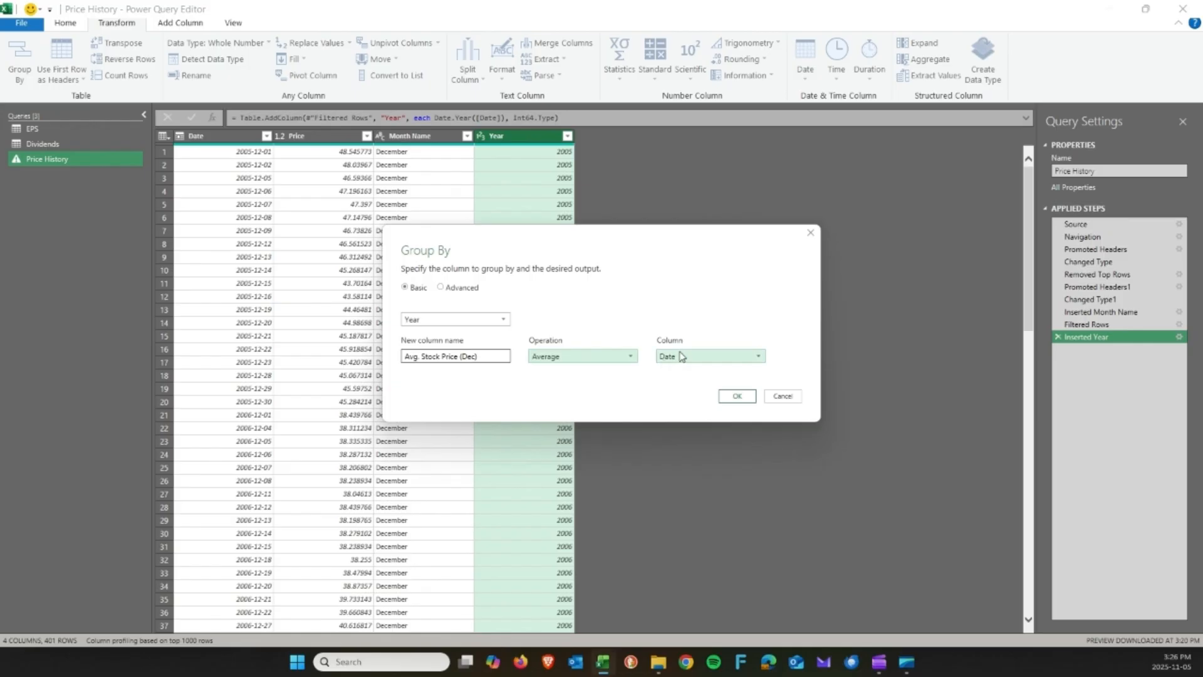
left_click(682, 355)
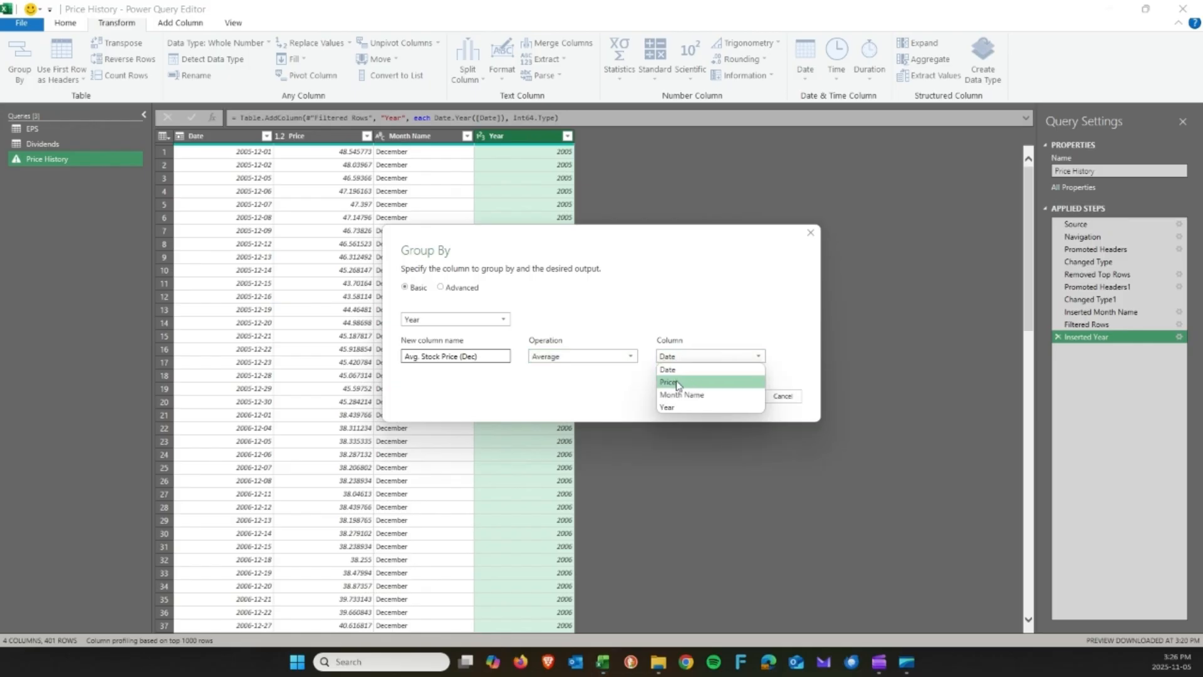
left_click(677, 383)
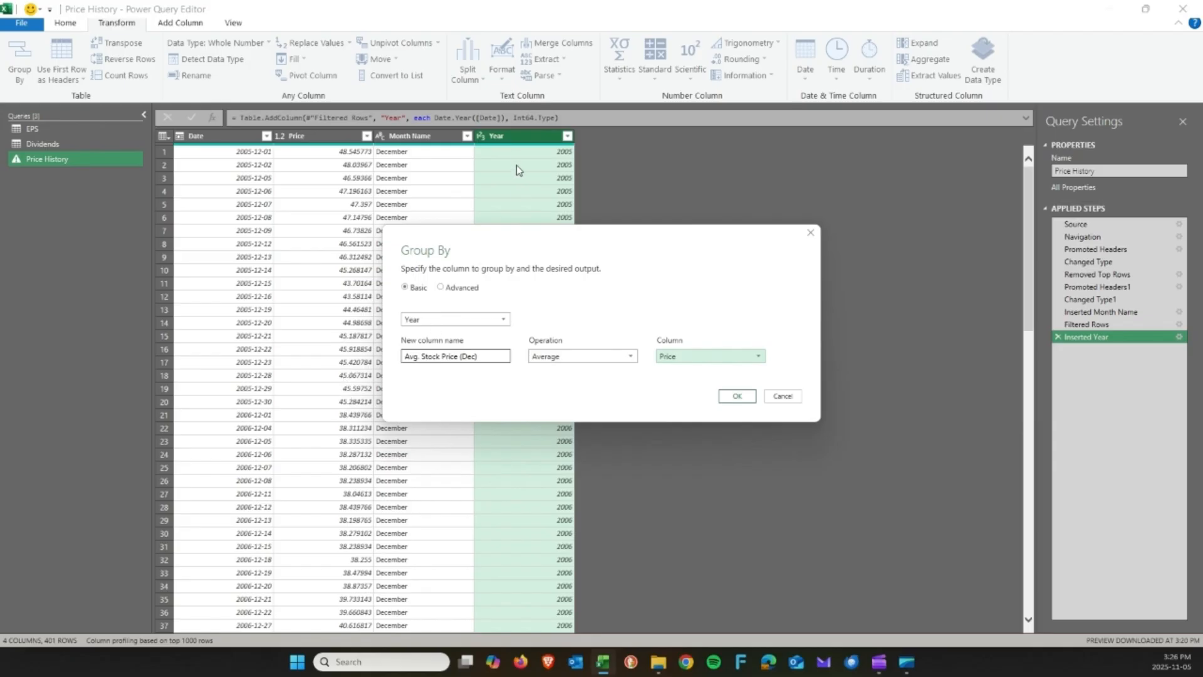
left_click_drag(554, 238, 754, 239)
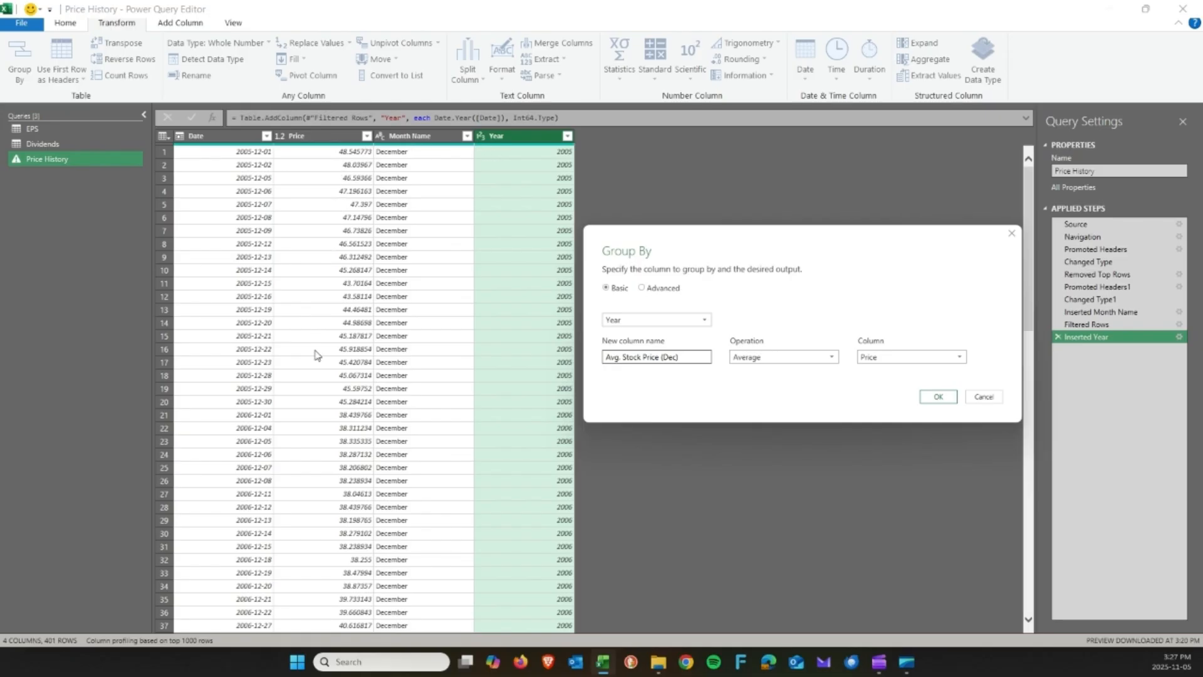
left_click(942, 400)
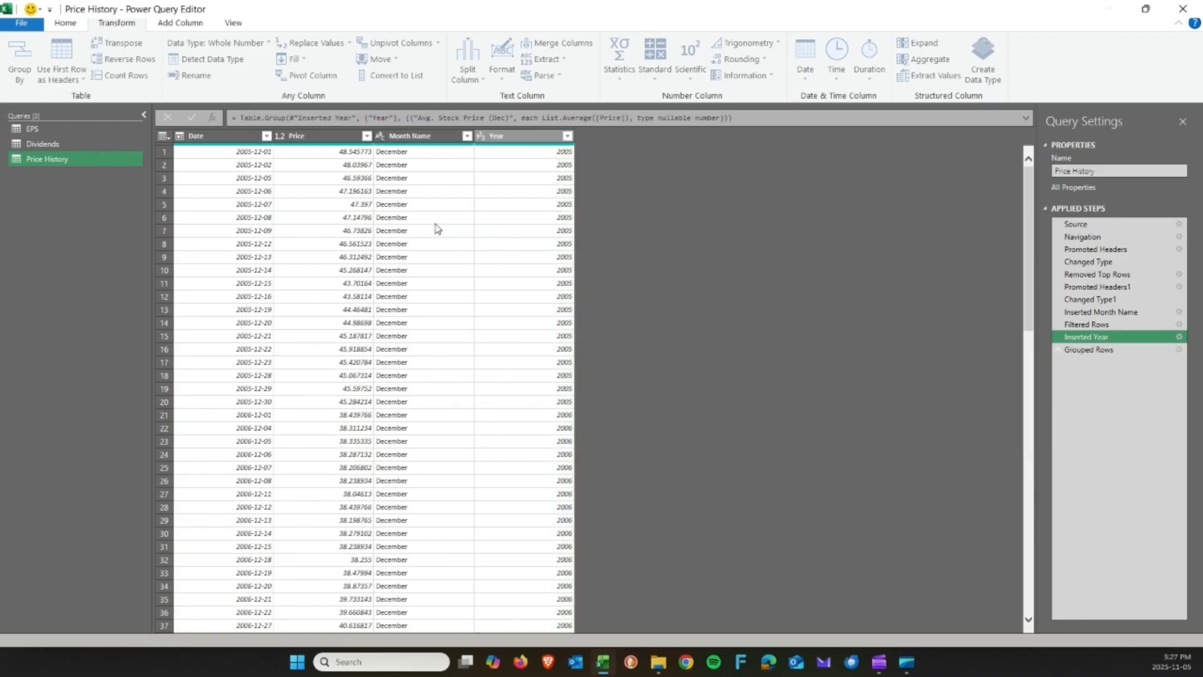
Load Price History as a connection only, added to the Data Model.
left_click(227, 134)
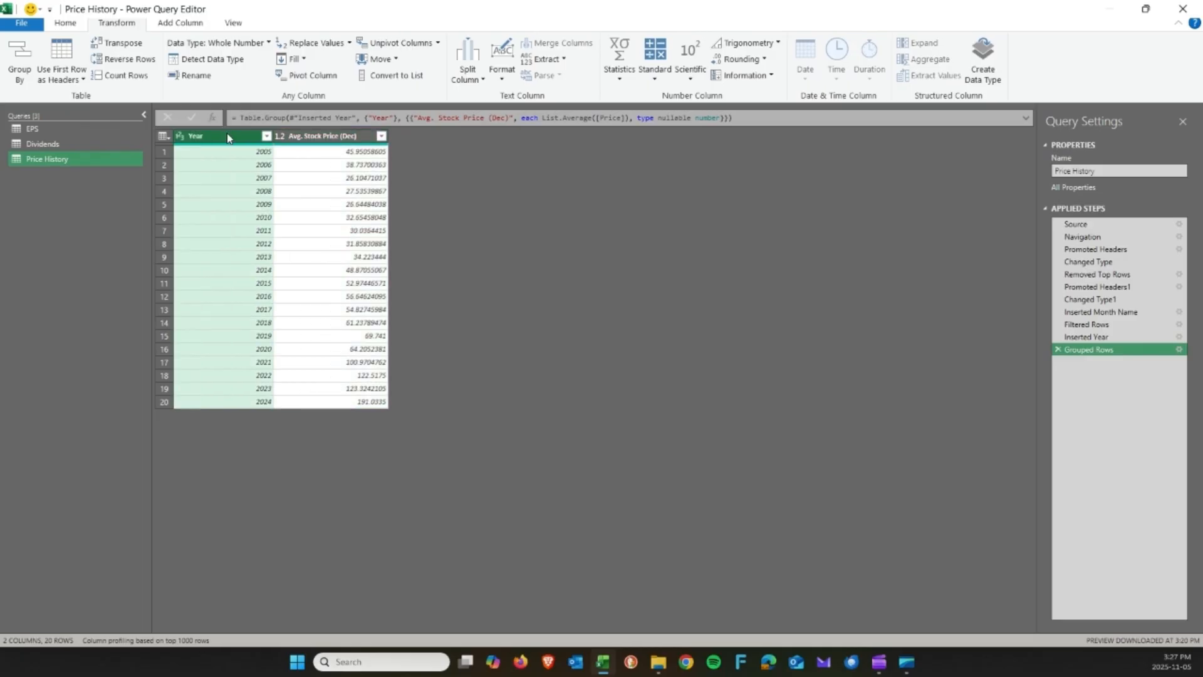
left_click(349, 138)
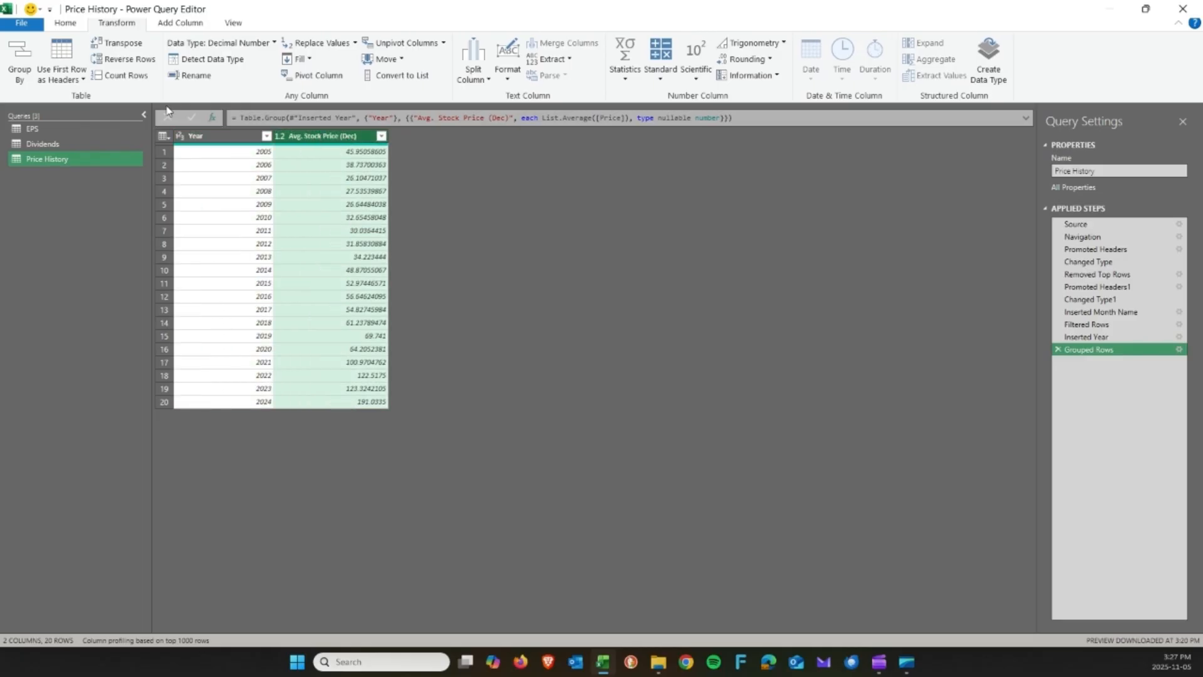
left_click(58, 27)
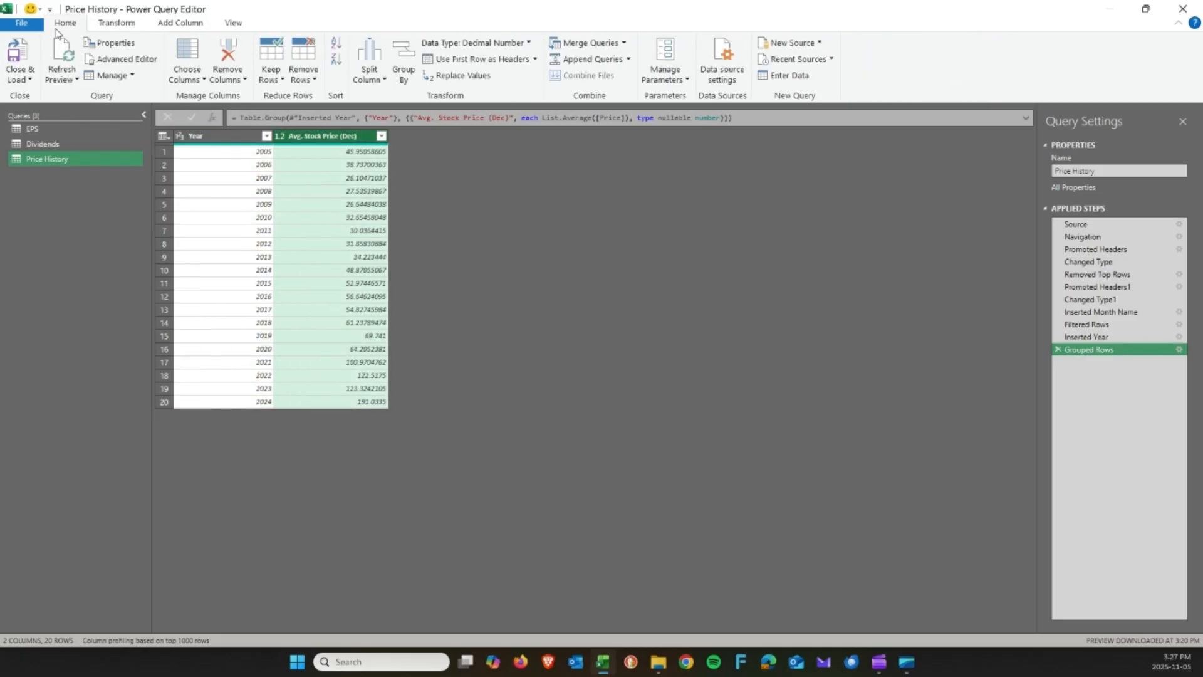
left_click(29, 83)
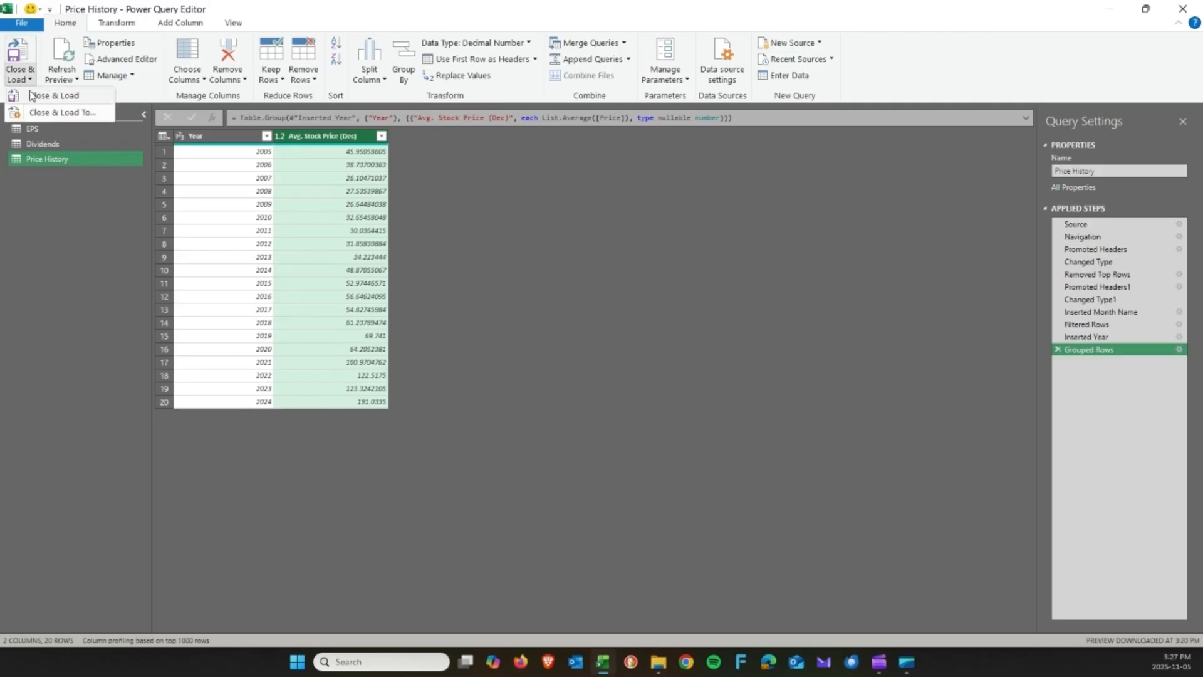
left_click(47, 112)
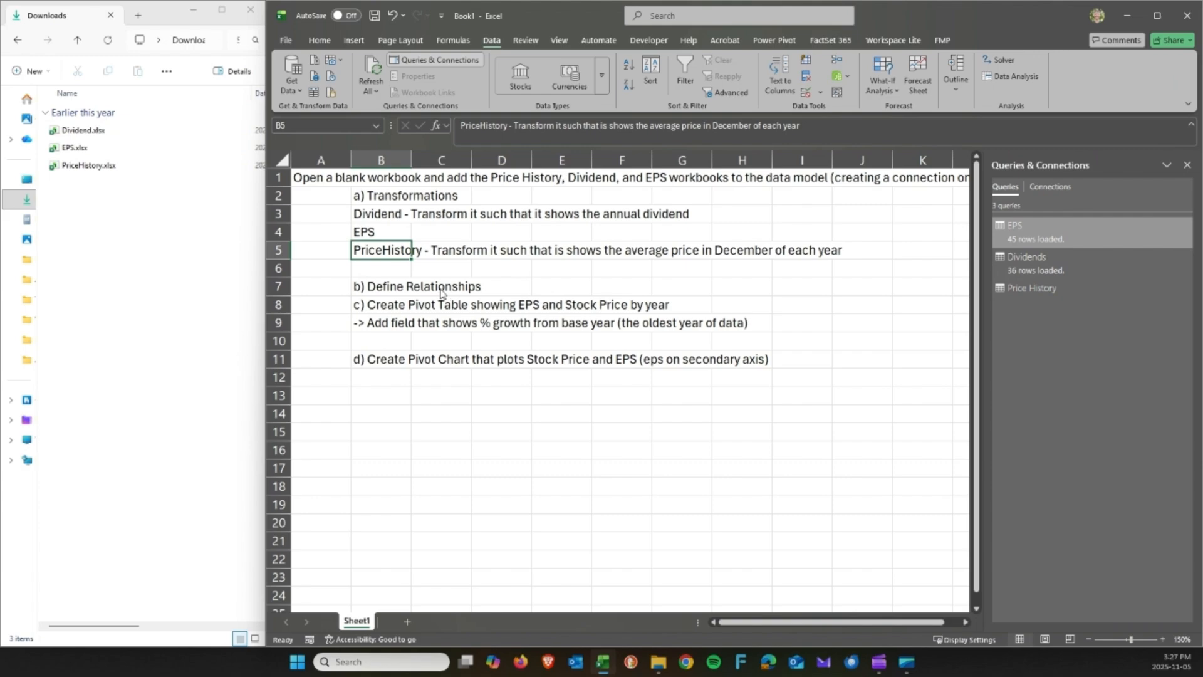
left_click(689, 278)
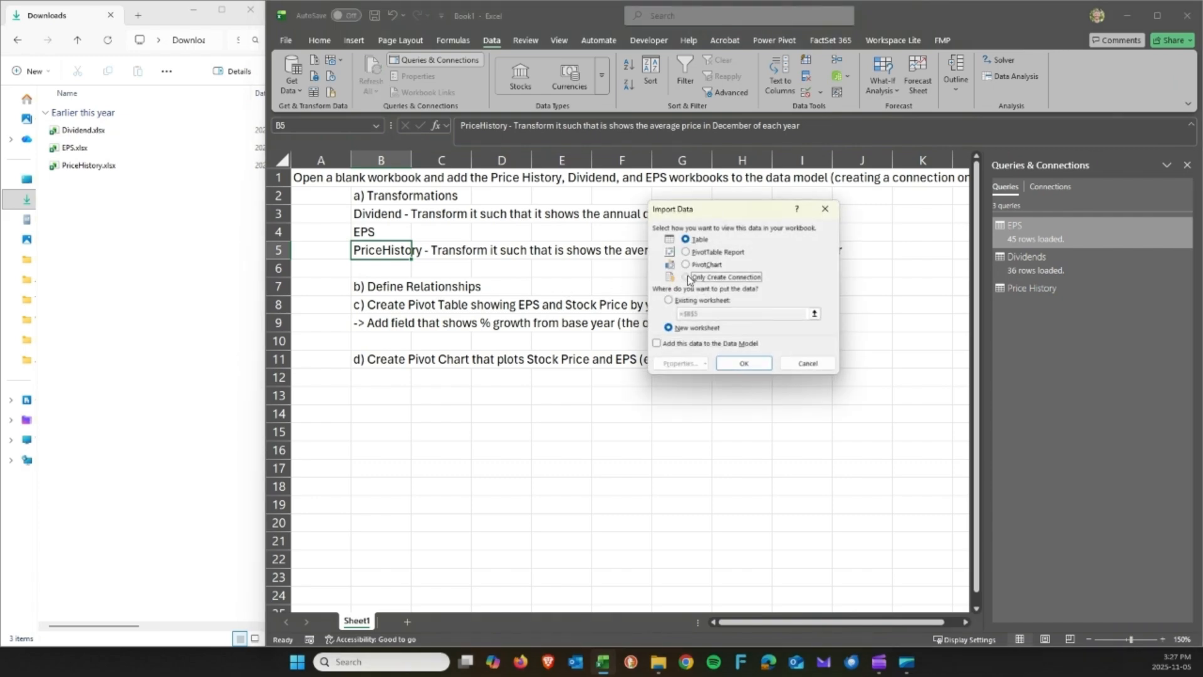
left_click(668, 343)
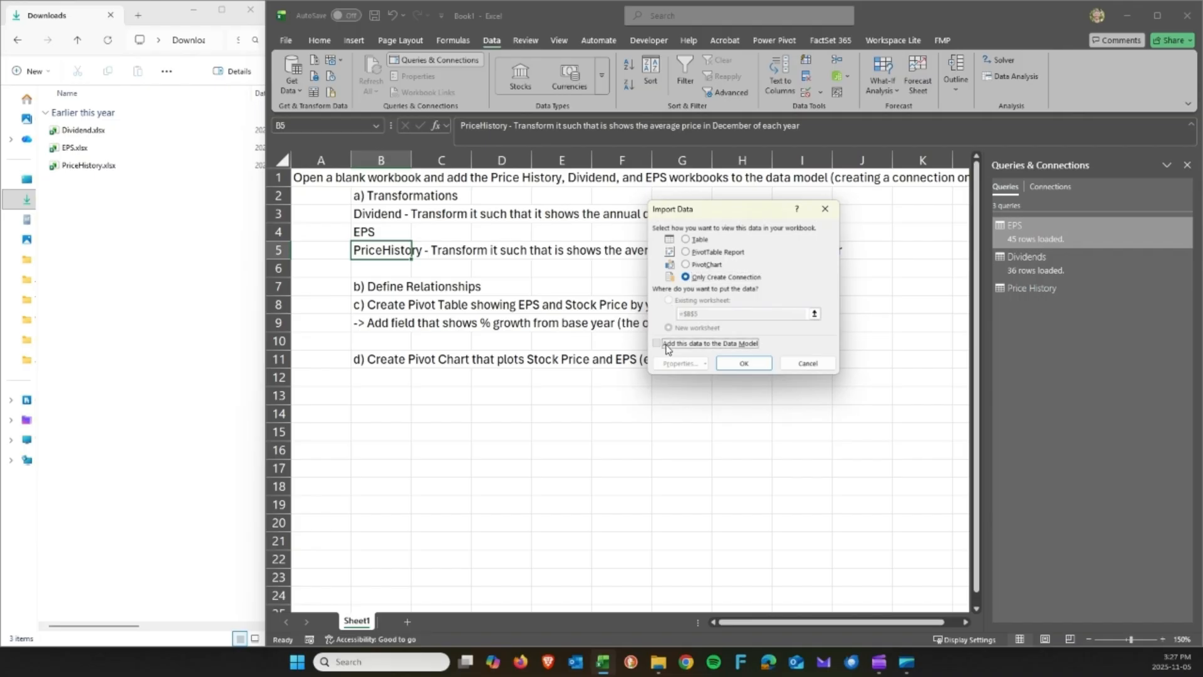
left_click(741, 363)
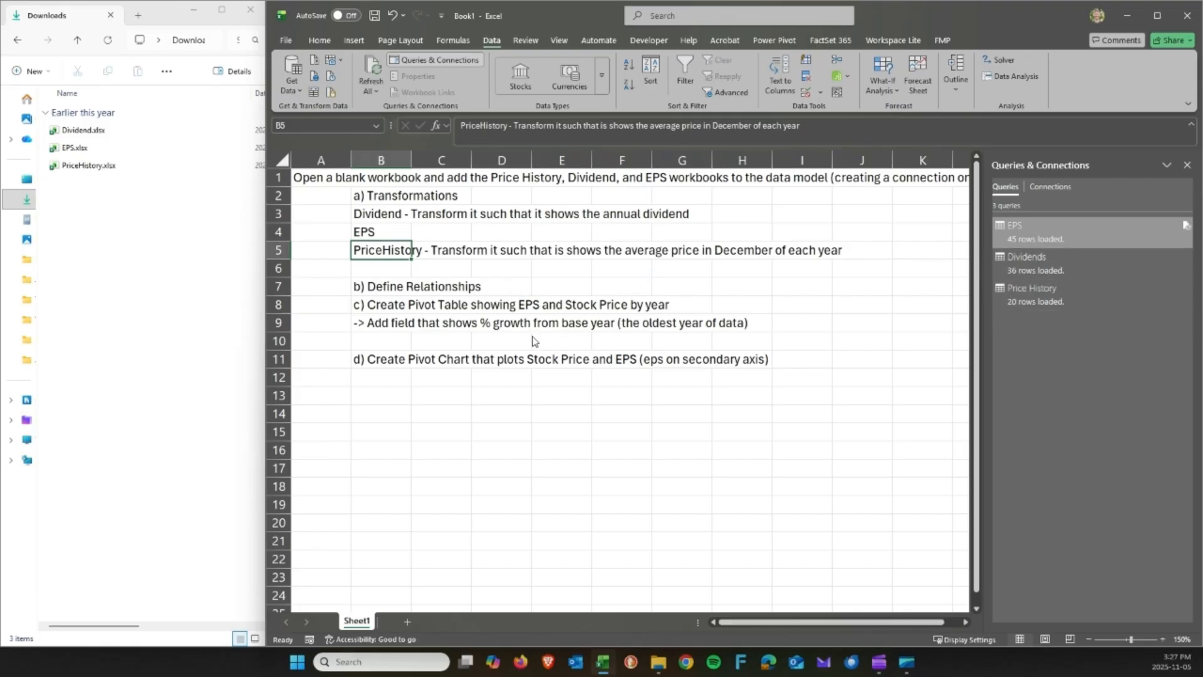
Open Manage Data Model to load the EPS, Dividends and Price History tables in Power Pivot.
left_click(361, 286)
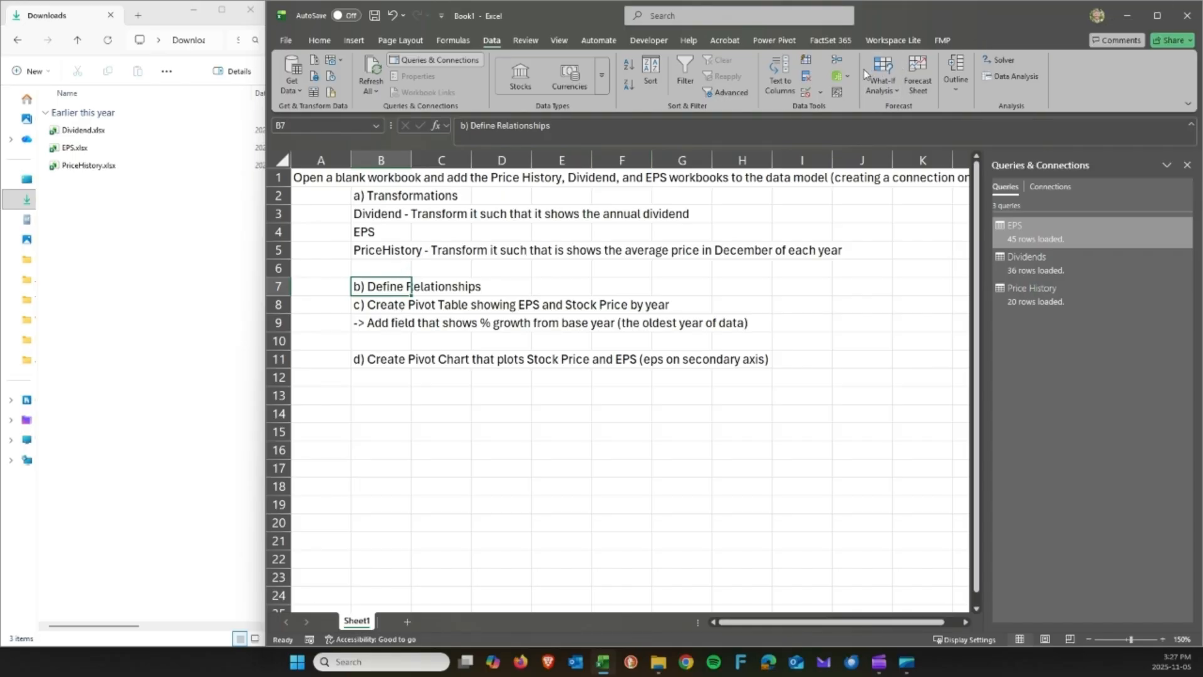
left_click(777, 40)
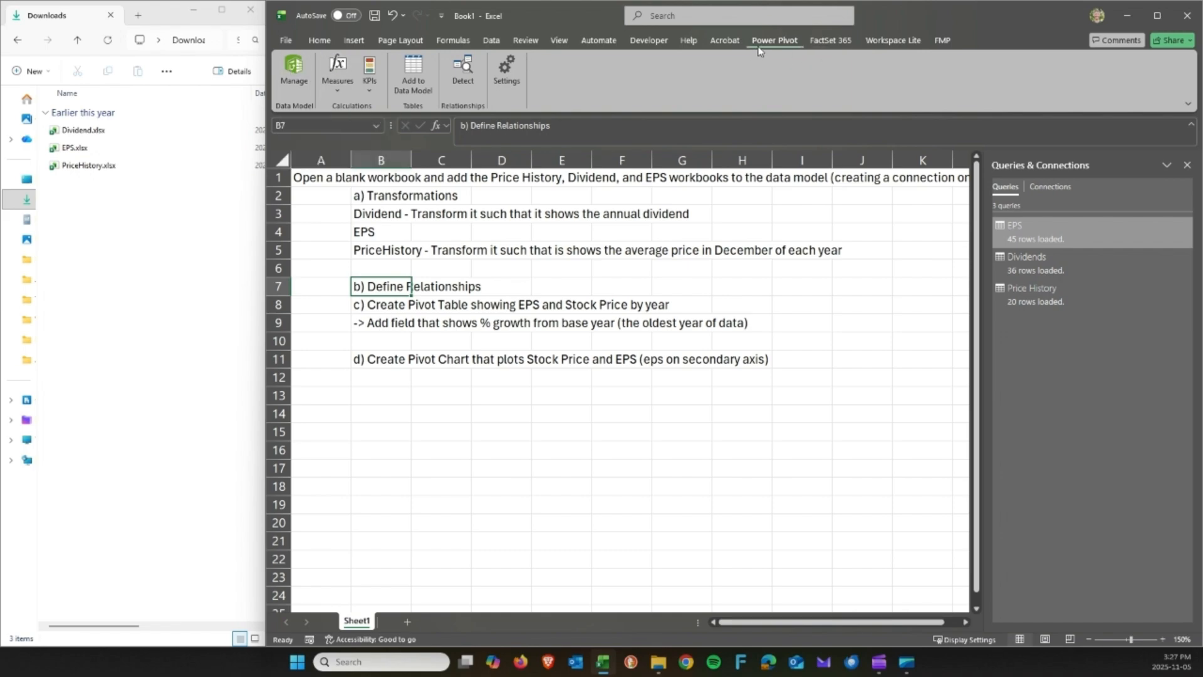
left_click(492, 42)
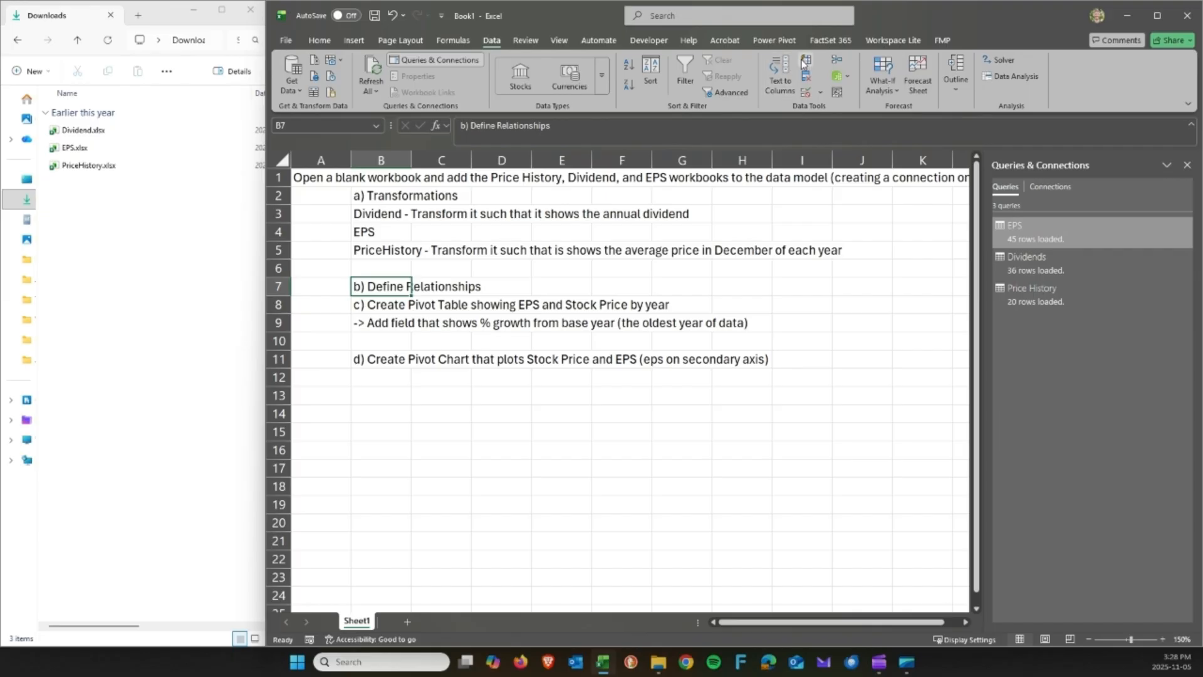
left_click(841, 80)
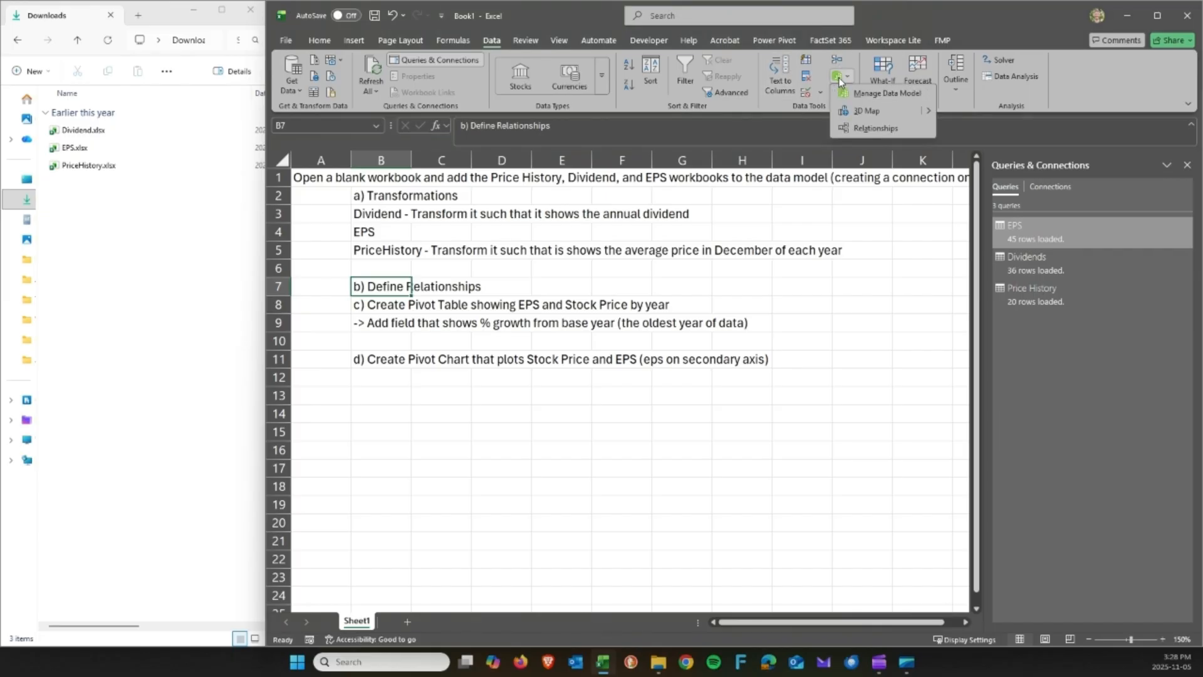
left_click(868, 94)
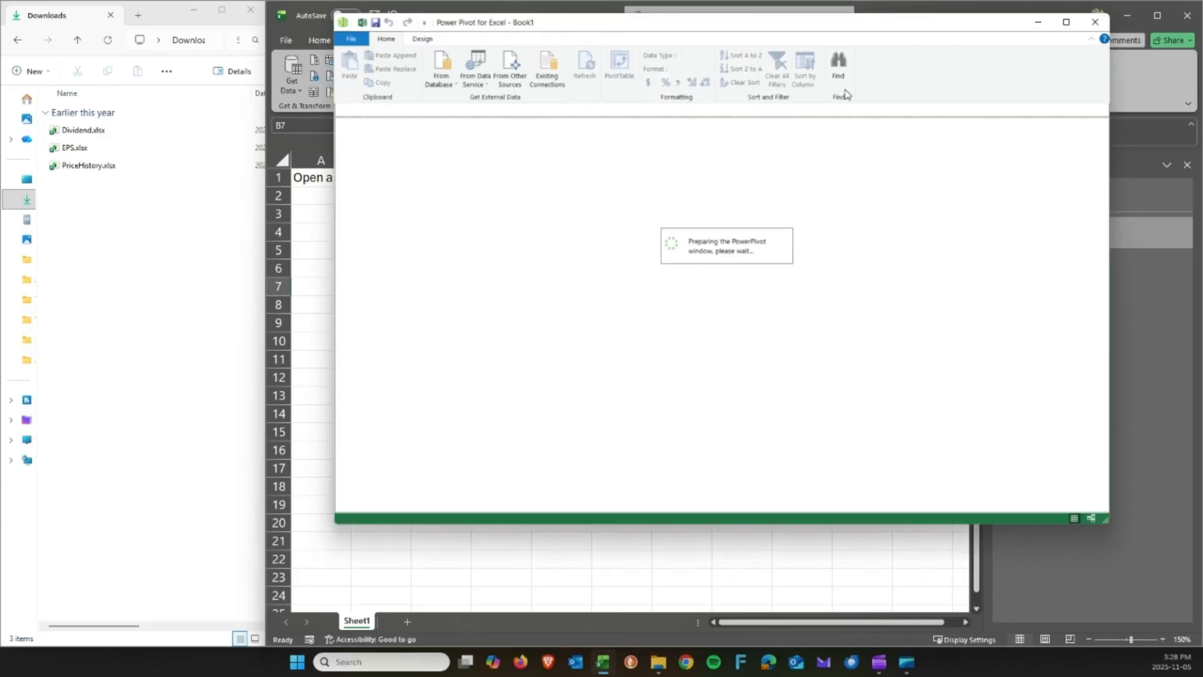
Maximize Power Pivot, browse the EPS, Dividends and Price History tables, then switch to Diagram View.
left_click(1066, 24)
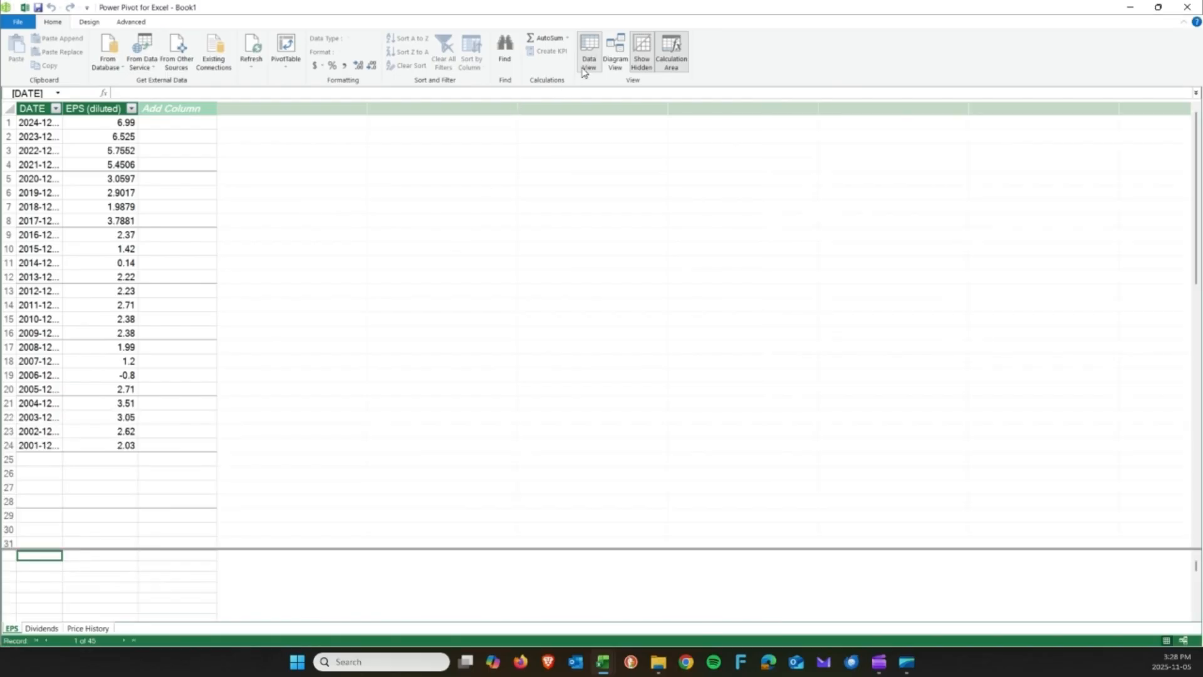
left_click(42, 629)
left_click(82, 629)
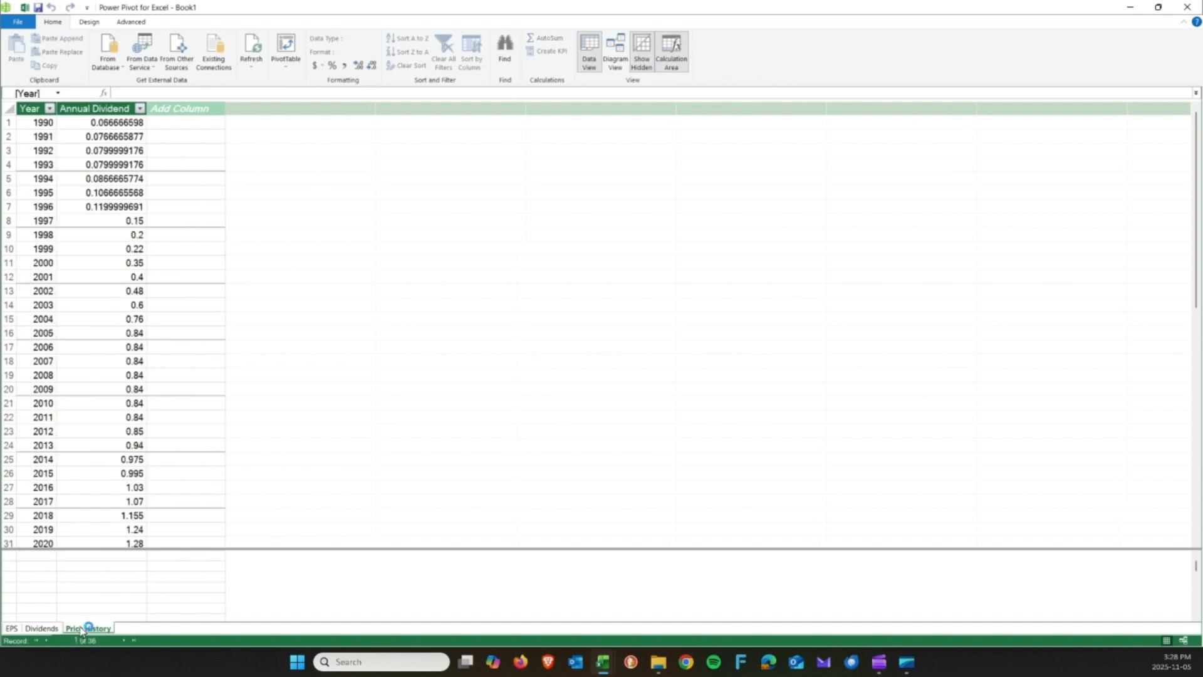
left_click(38, 629)
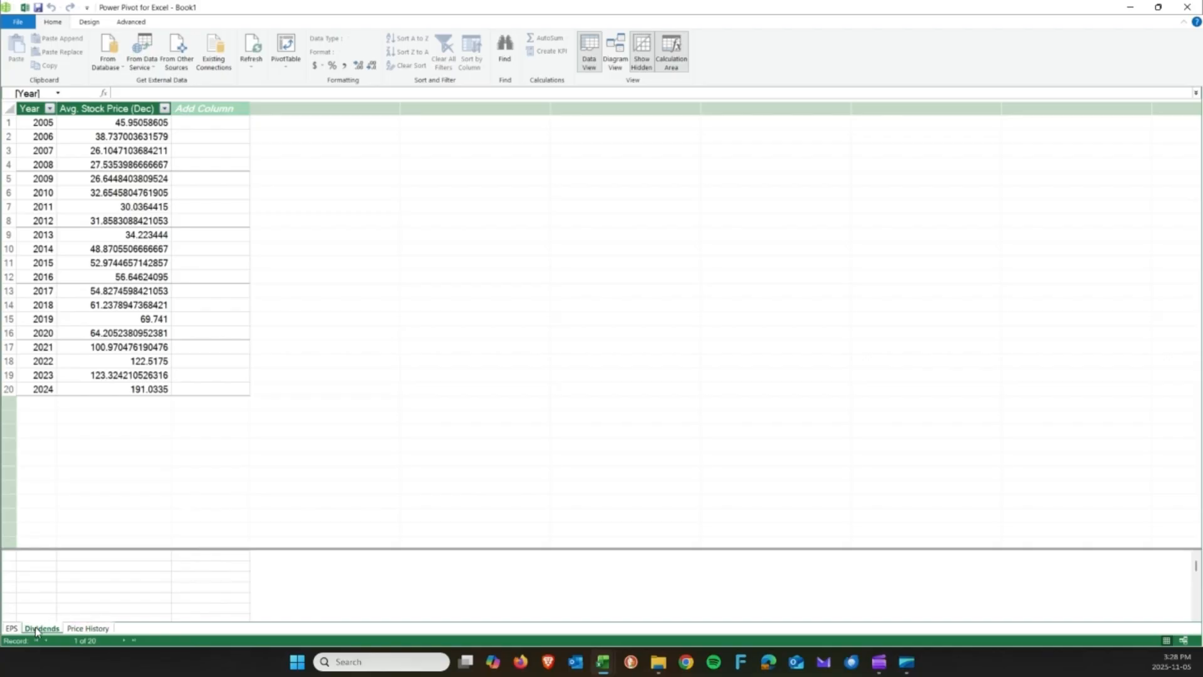
left_click(14, 629)
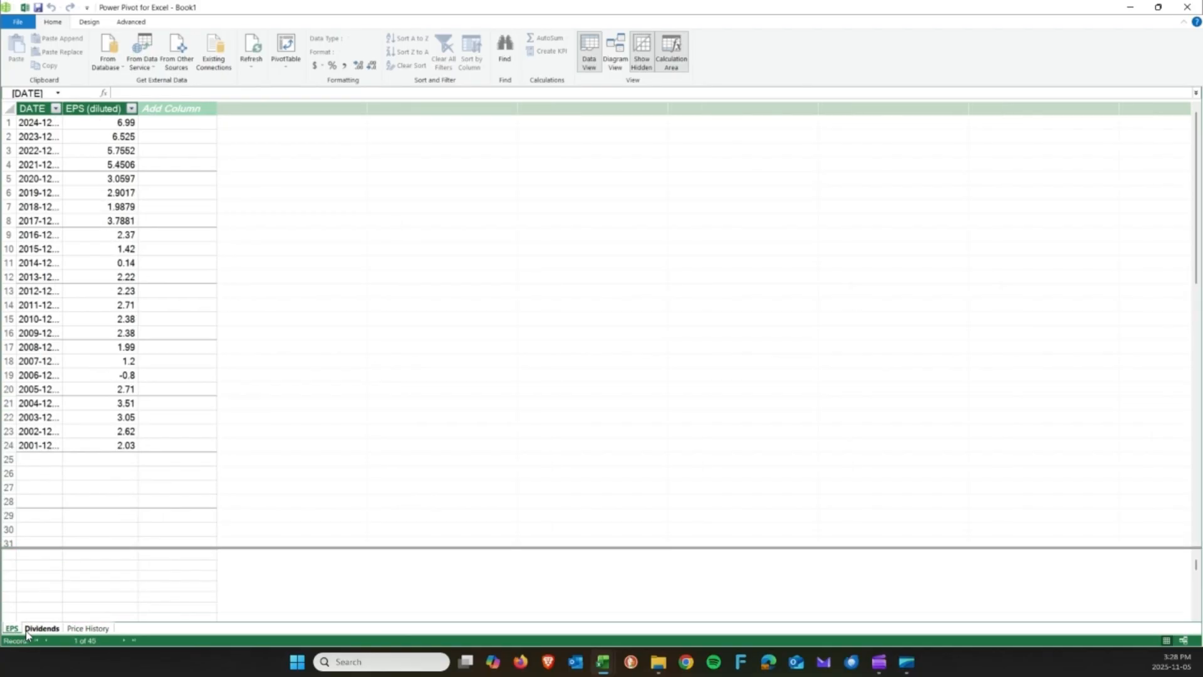
left_click(37, 631)
left_click(85, 630)
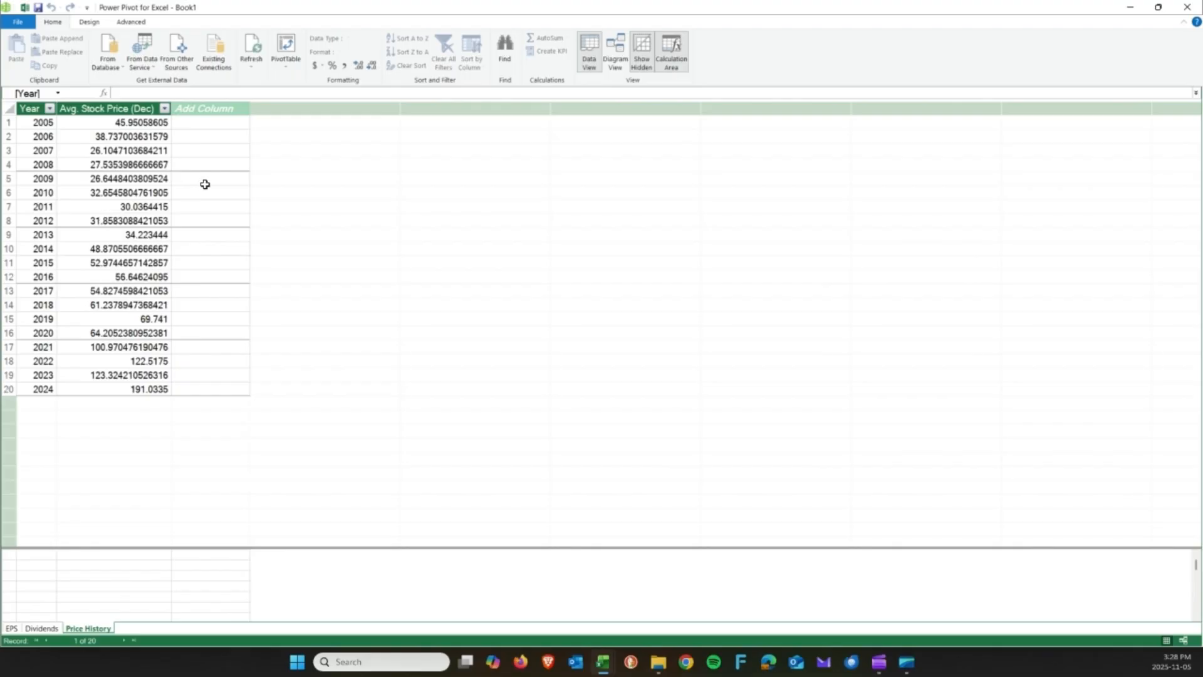
left_click(612, 55)
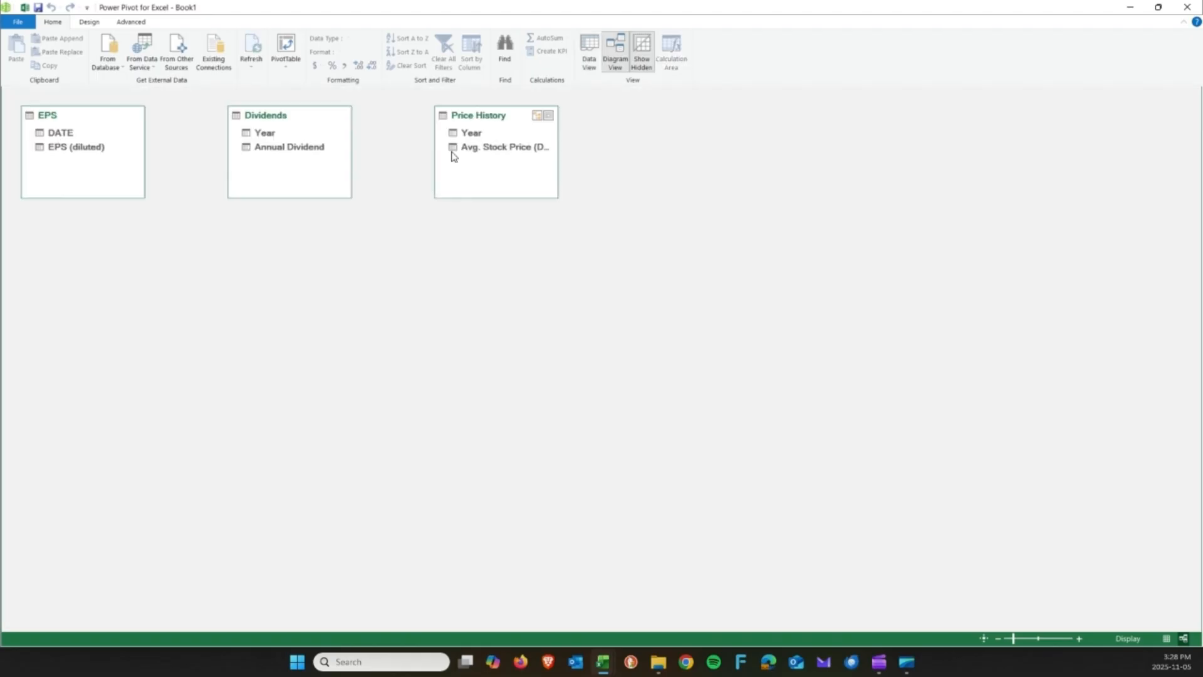
Arrange the EPS, Price History and Dividends table boxes side by side in the diagram.
left_click_drag(464, 127, 308, 253)
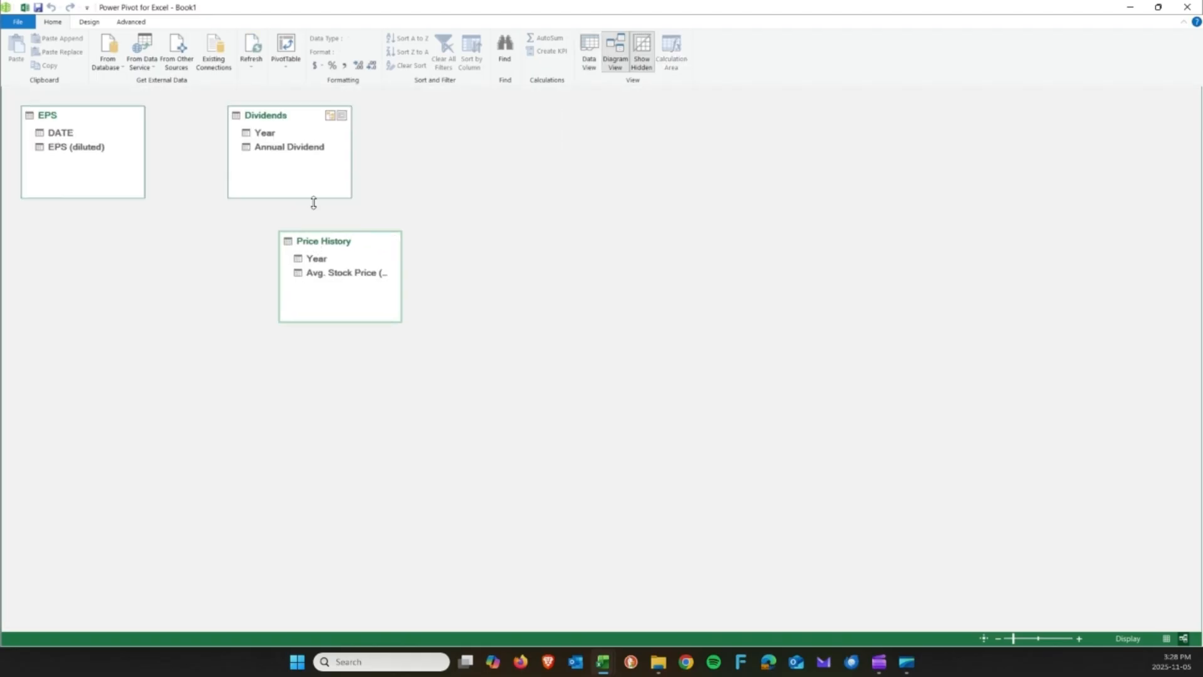
left_click_drag(290, 120, 542, 246)
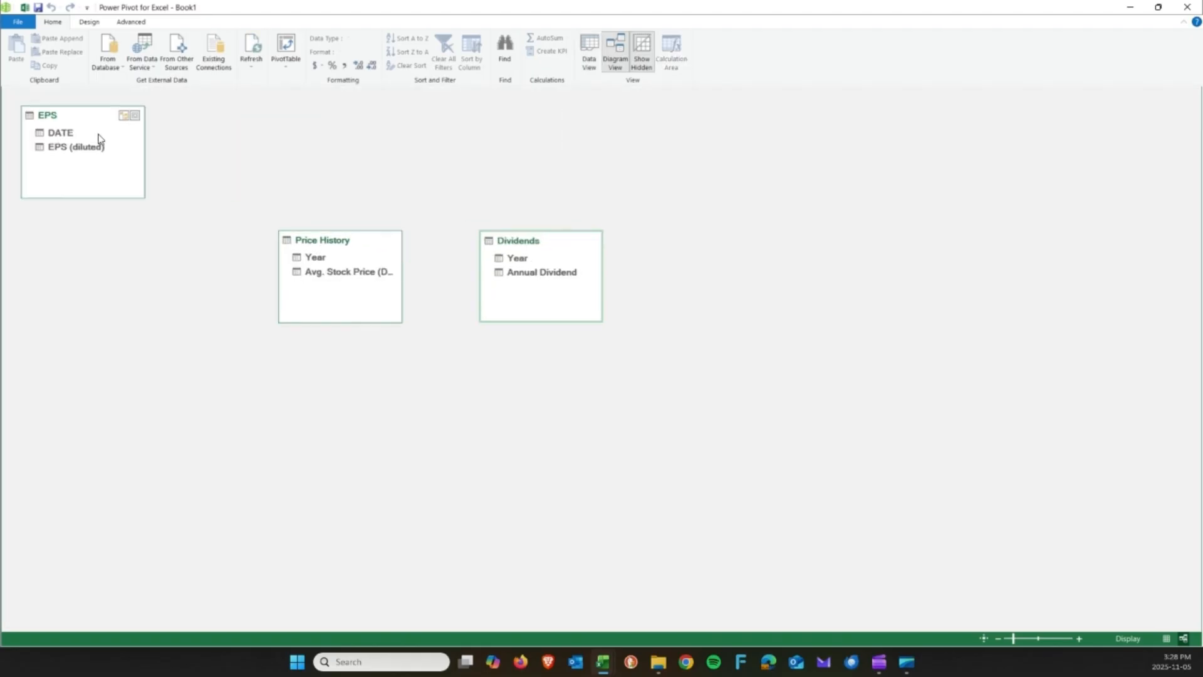
left_click(52, 115)
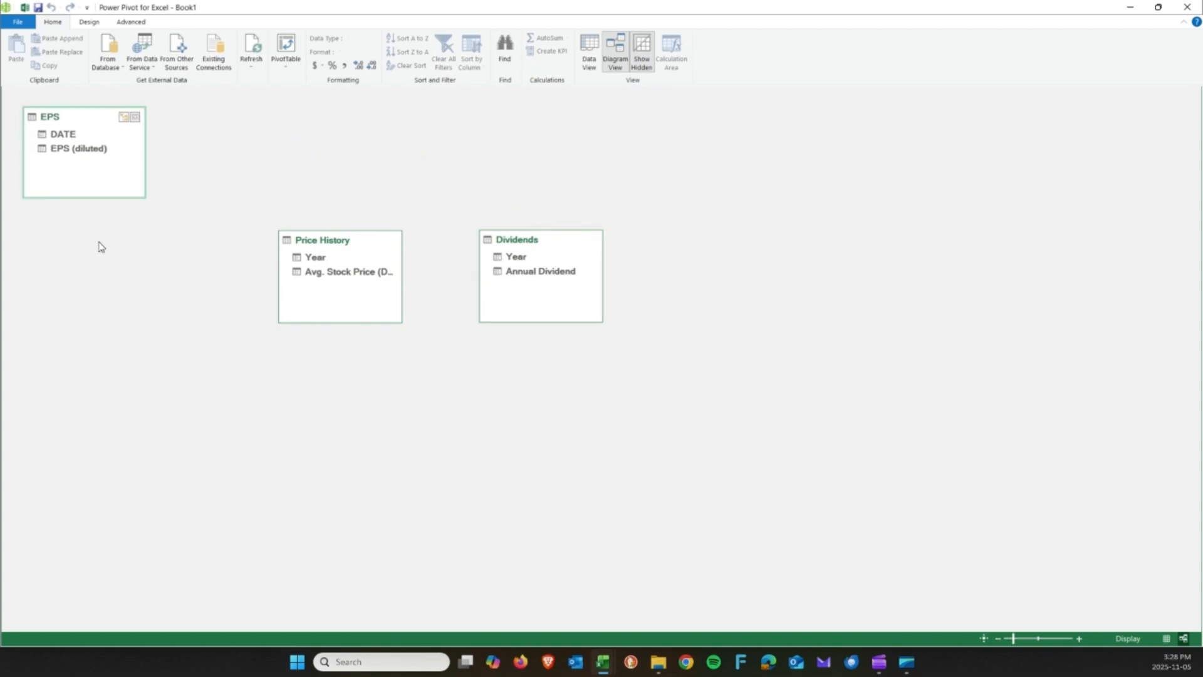
left_click_drag(80, 126, 135, 257)
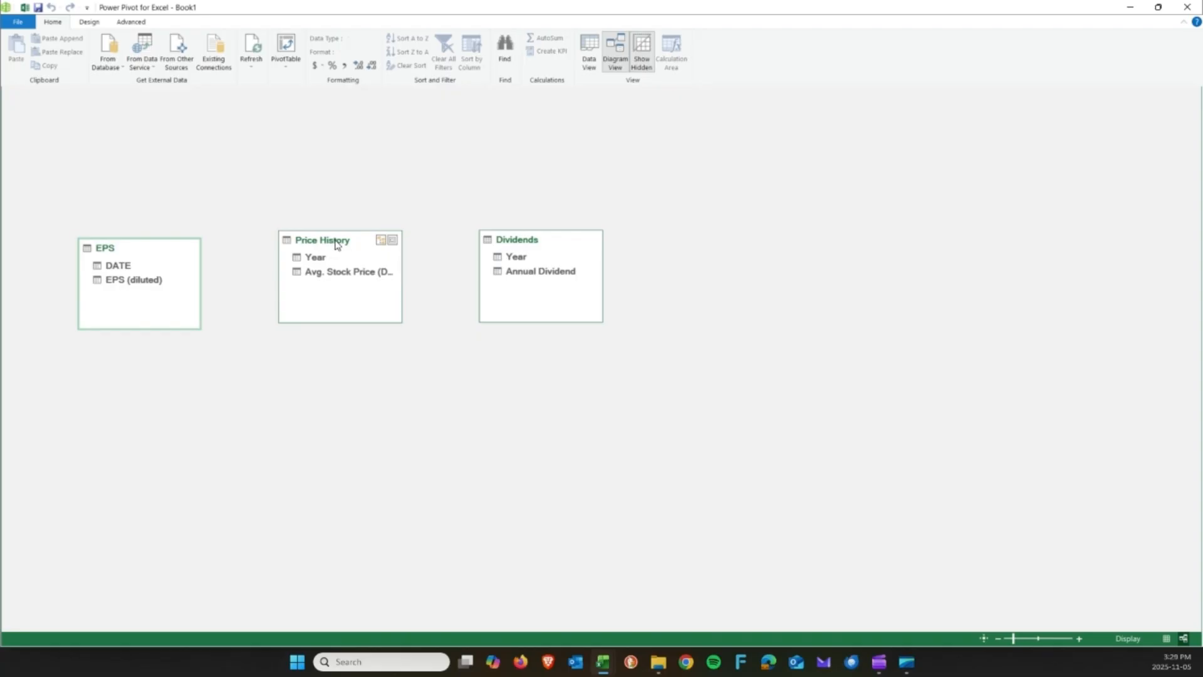
left_click_drag(337, 244, 327, 217)
Compare the Year columns and the EPS DATE column, then return to the EPS table in Data View.
left_click(306, 232)
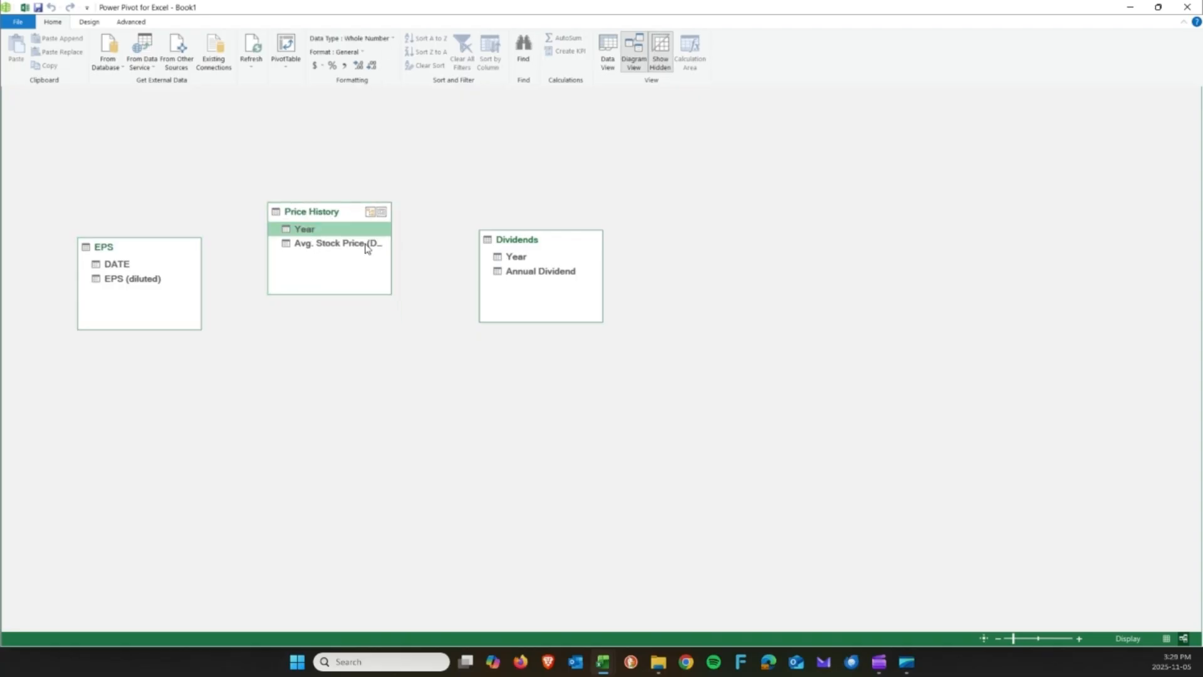
left_click(514, 257)
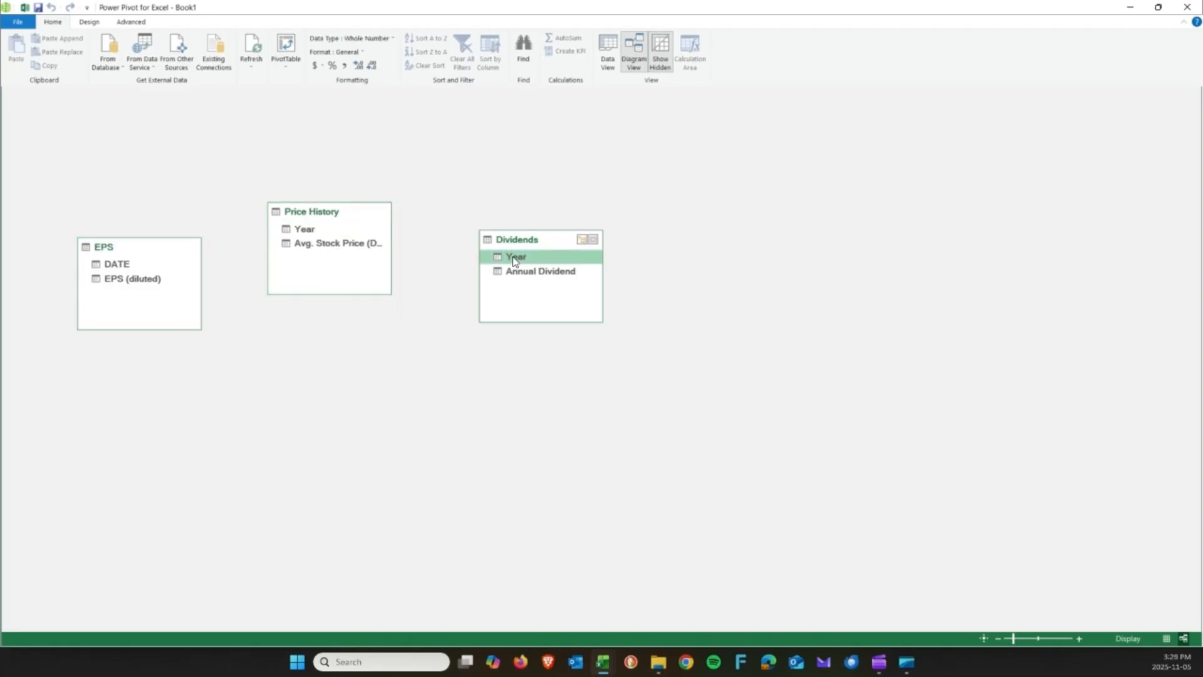
left_click(306, 231)
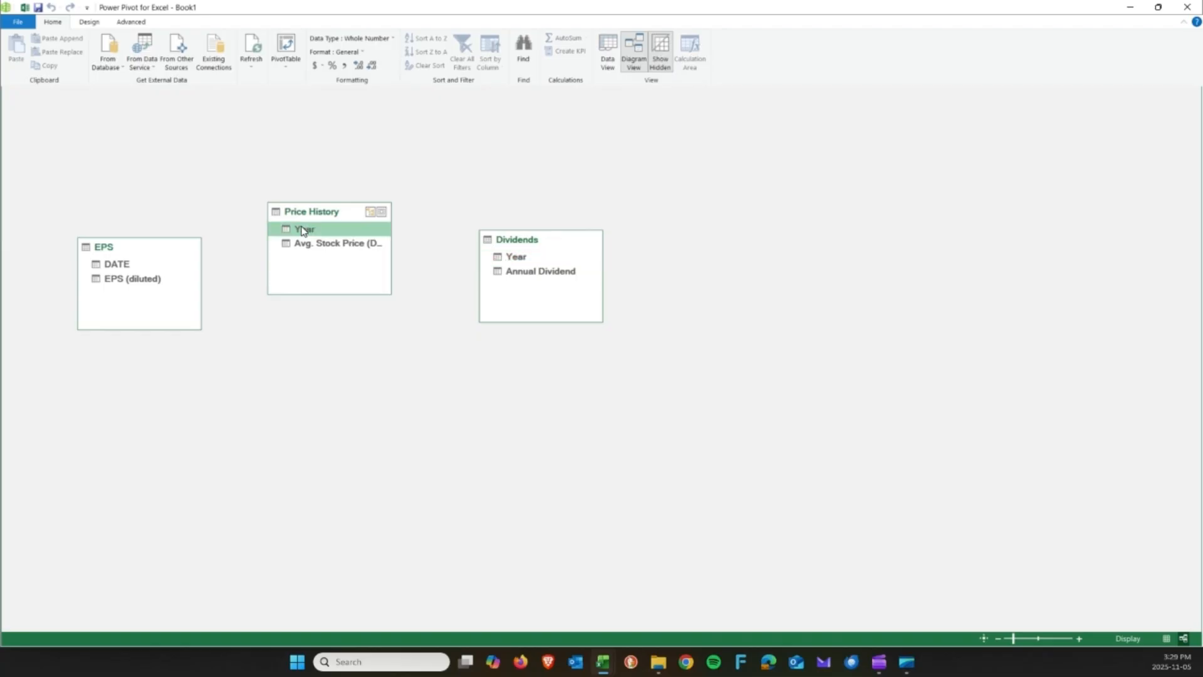
left_click(116, 267)
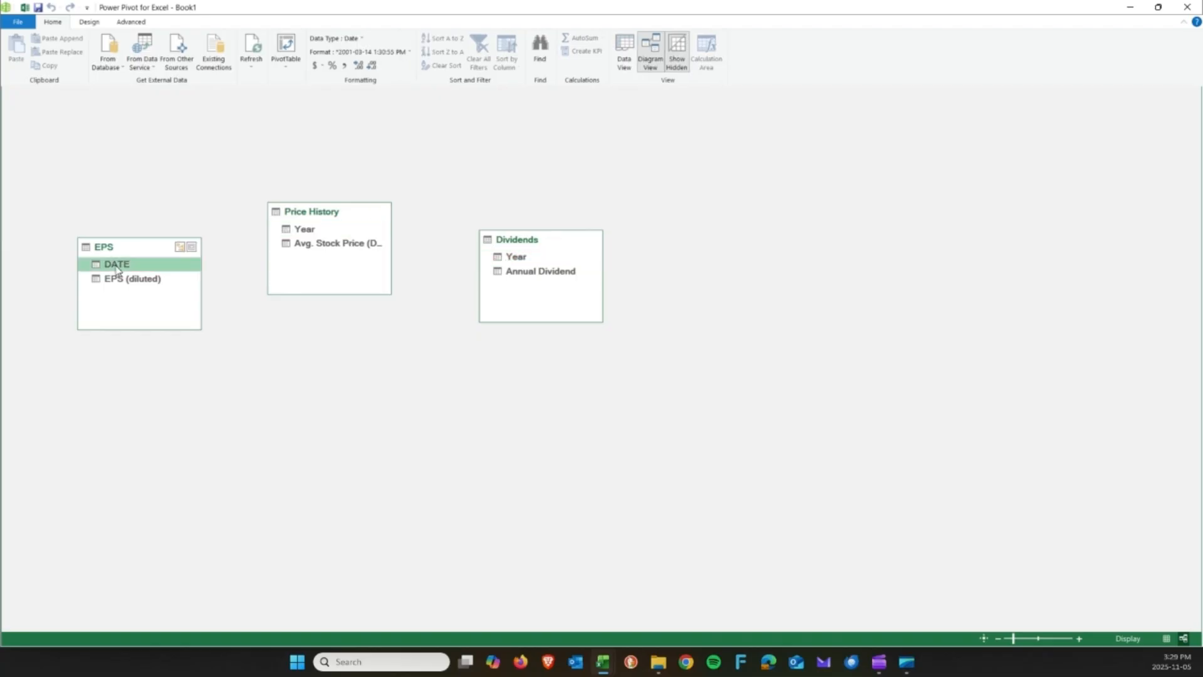
left_click(624, 54)
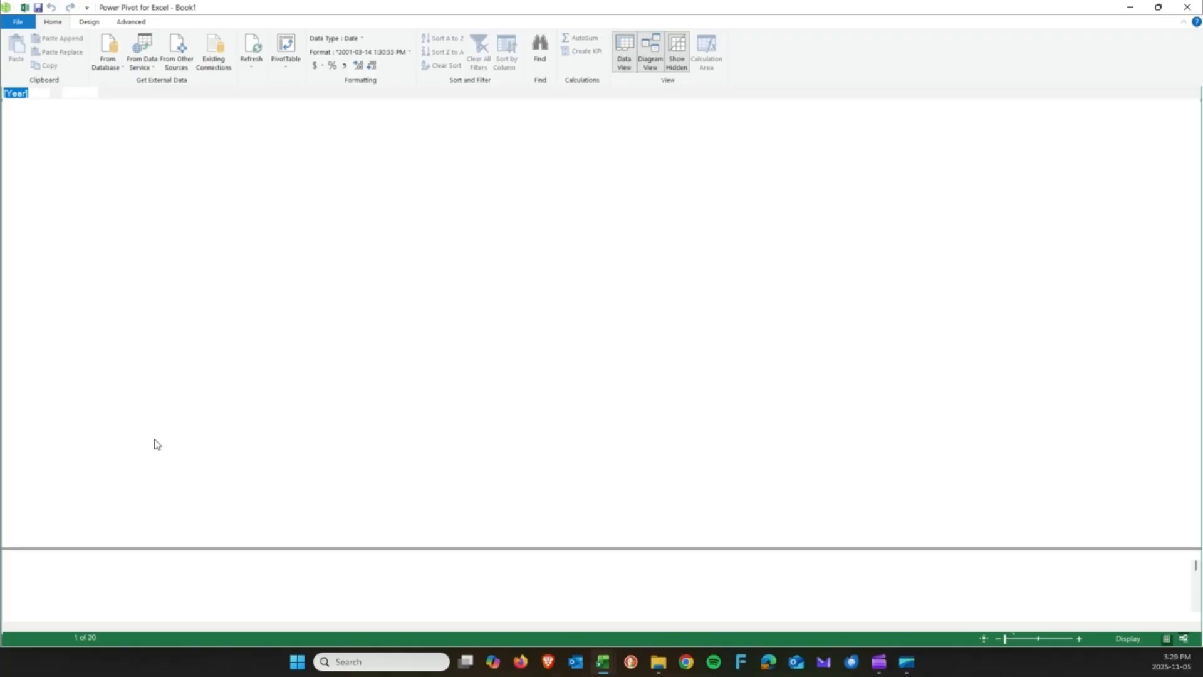
left_click(12, 628)
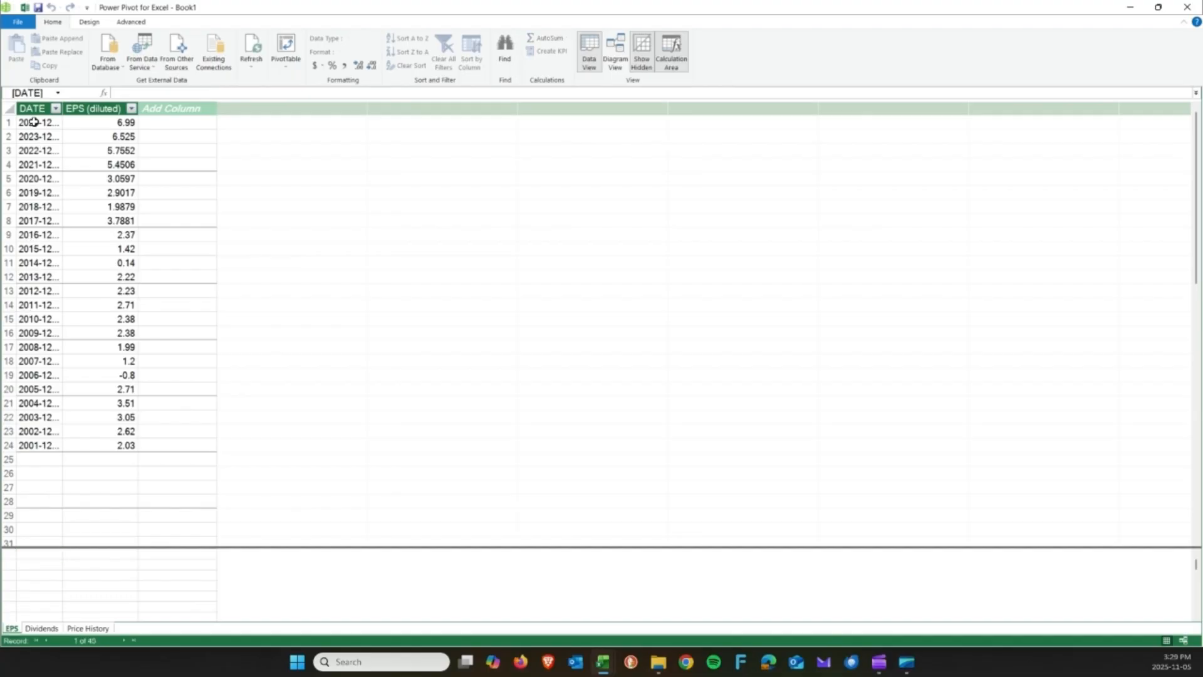
Autofit the EPS DATE column so full date-times are visible.
left_click(35, 107)
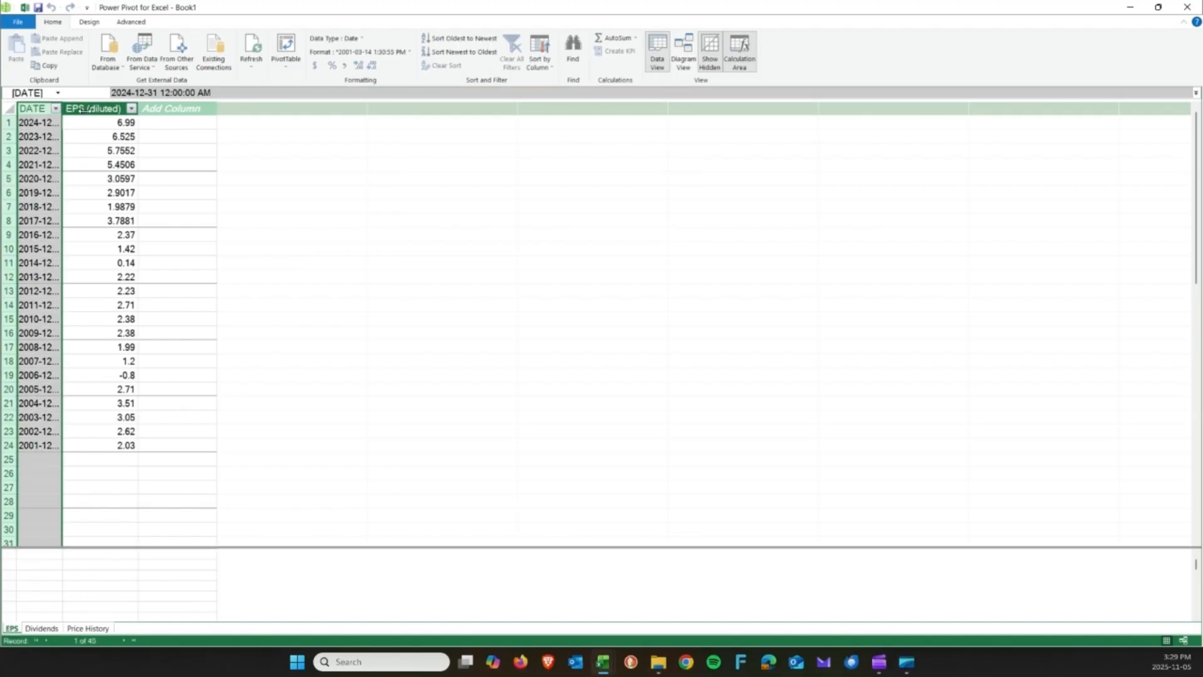
left_click_drag(84, 110, 102, 113)
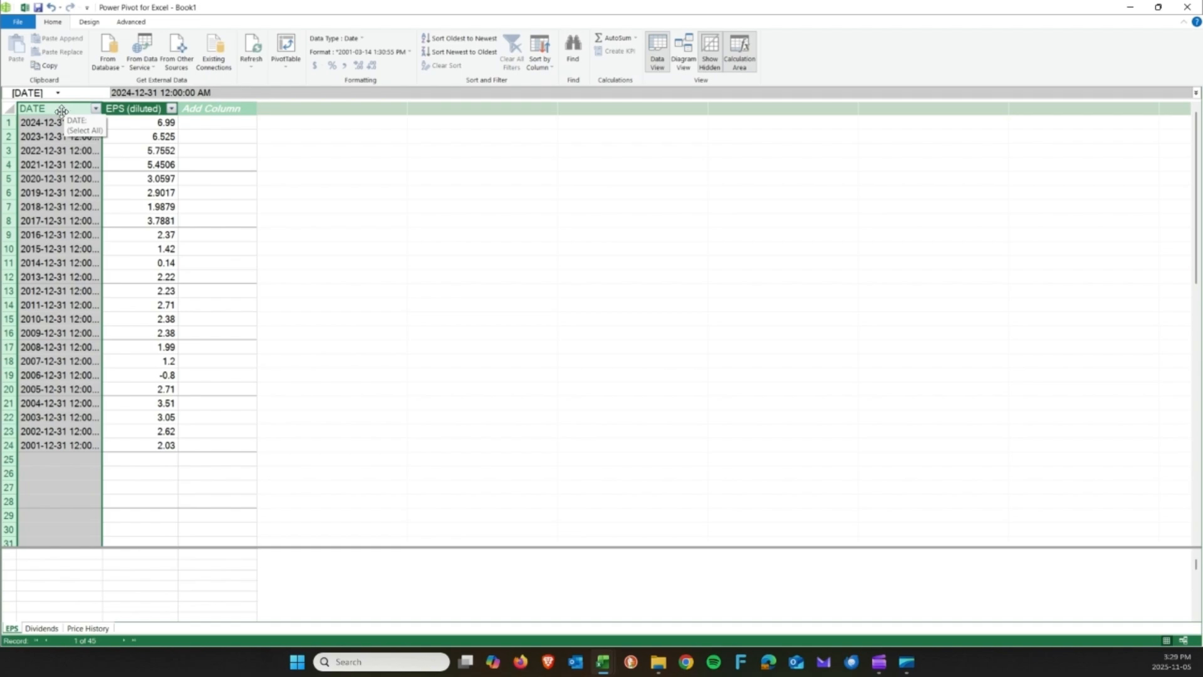
double_click(103, 108)
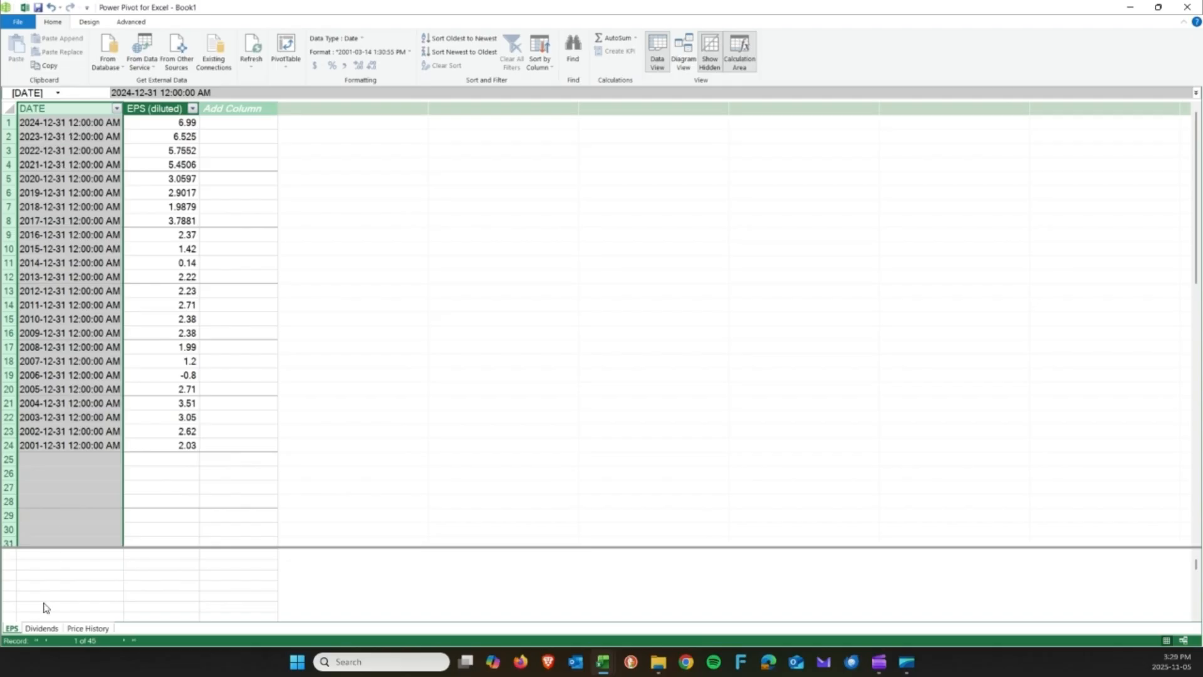
Check the Dividends and Price History tables, then close the Power Pivot window.
left_click(50, 628)
left_click(81, 627)
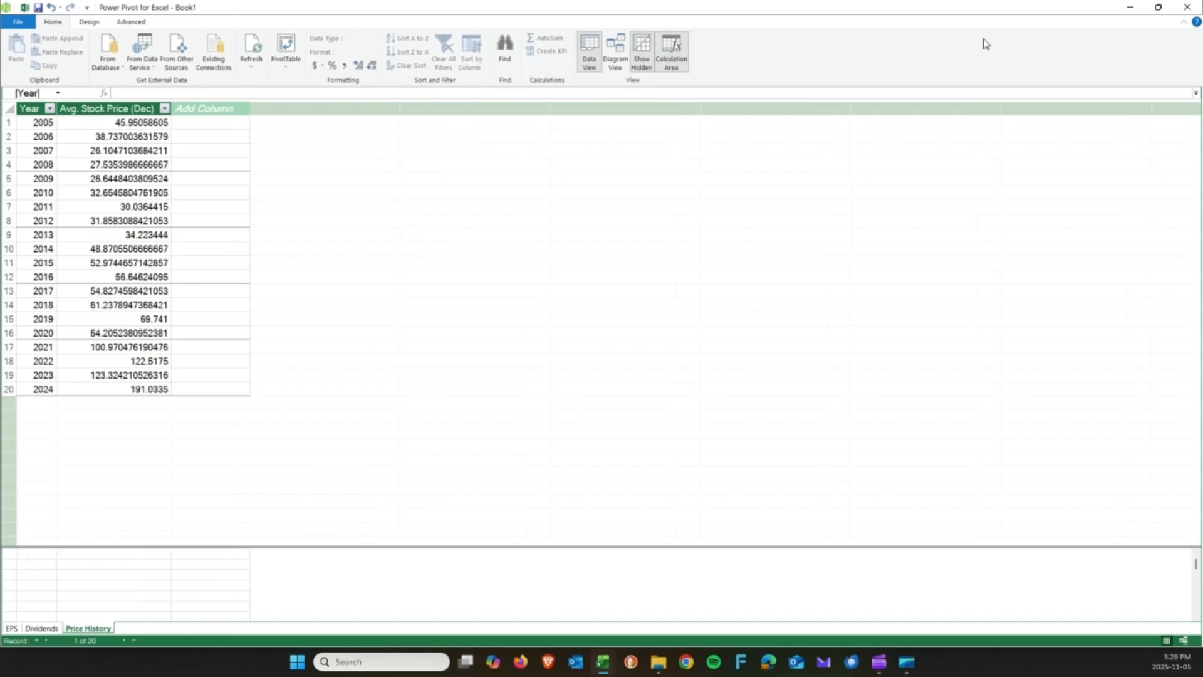
left_click(1188, 7)
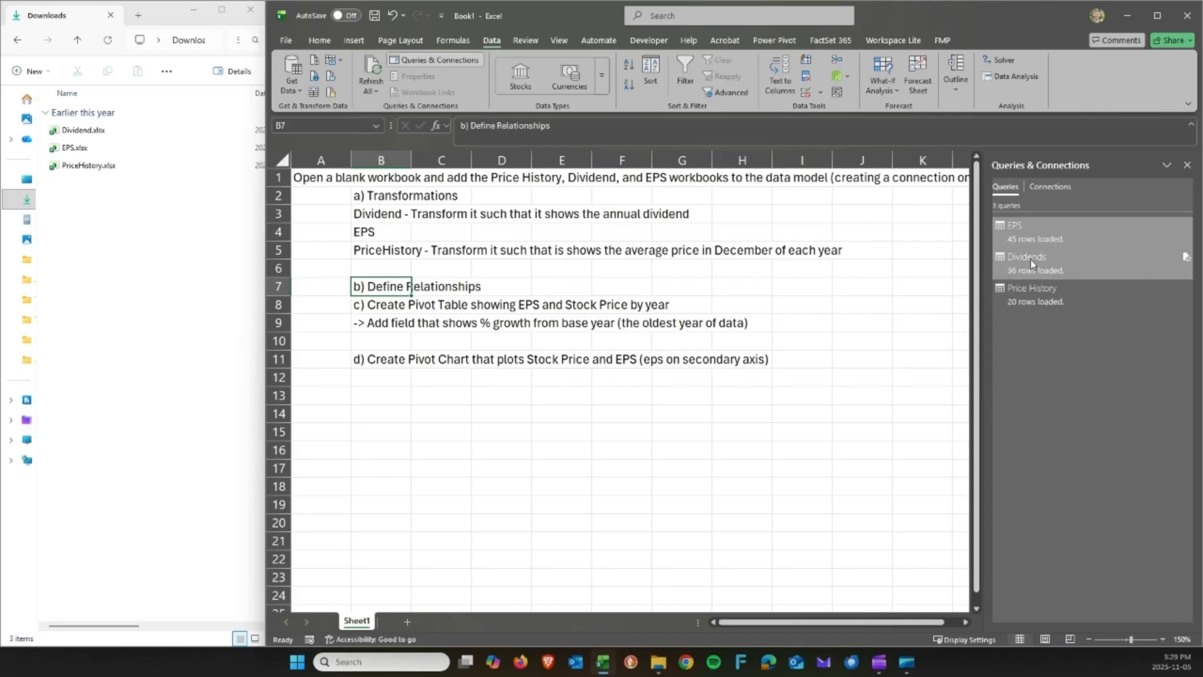
Add a Year column derived from DATE to the EPS query and load it back into Excel.
double_click(1024, 230)
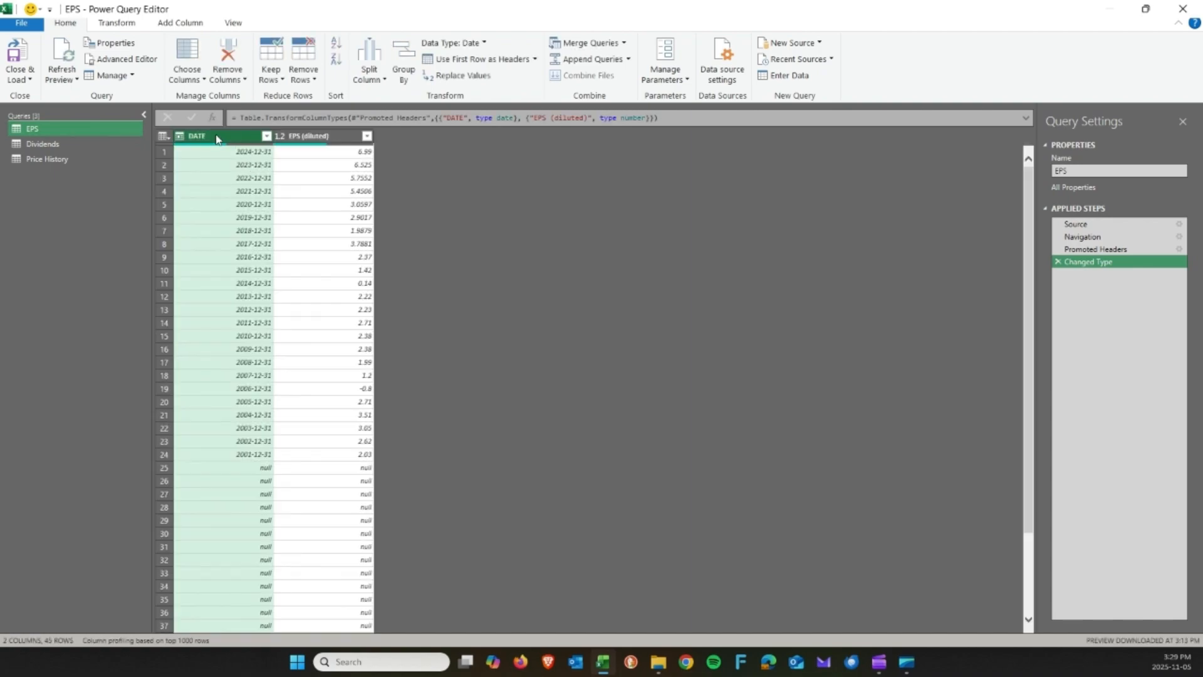
left_click(187, 26)
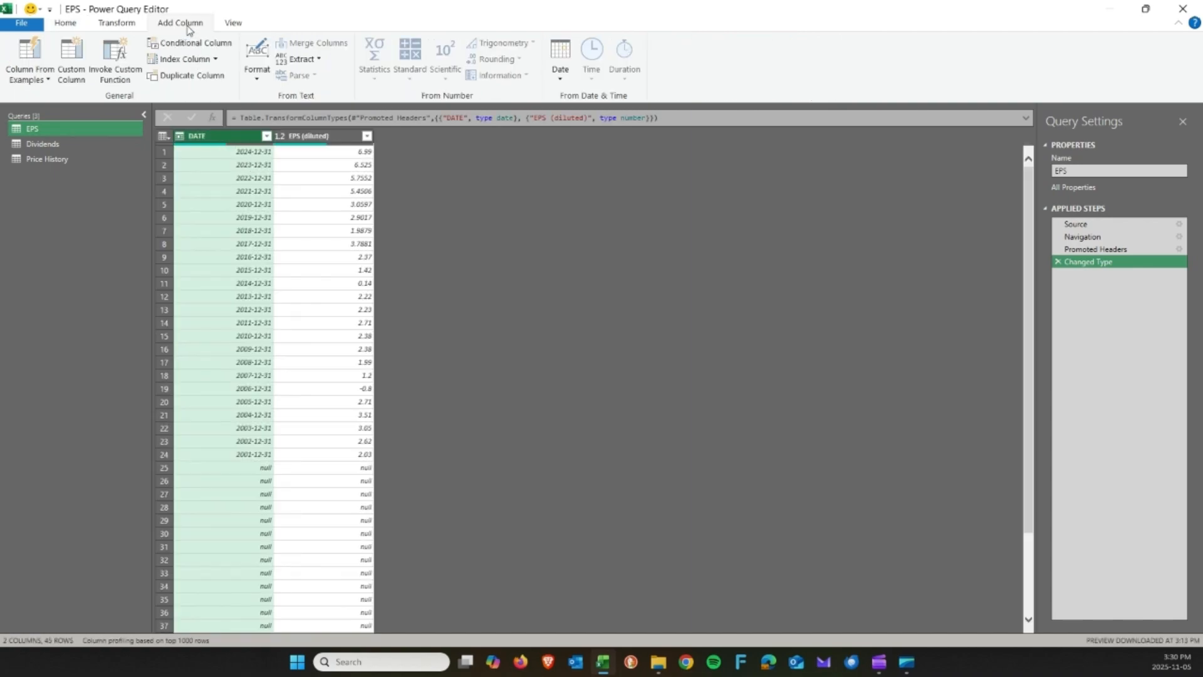
left_click(564, 71)
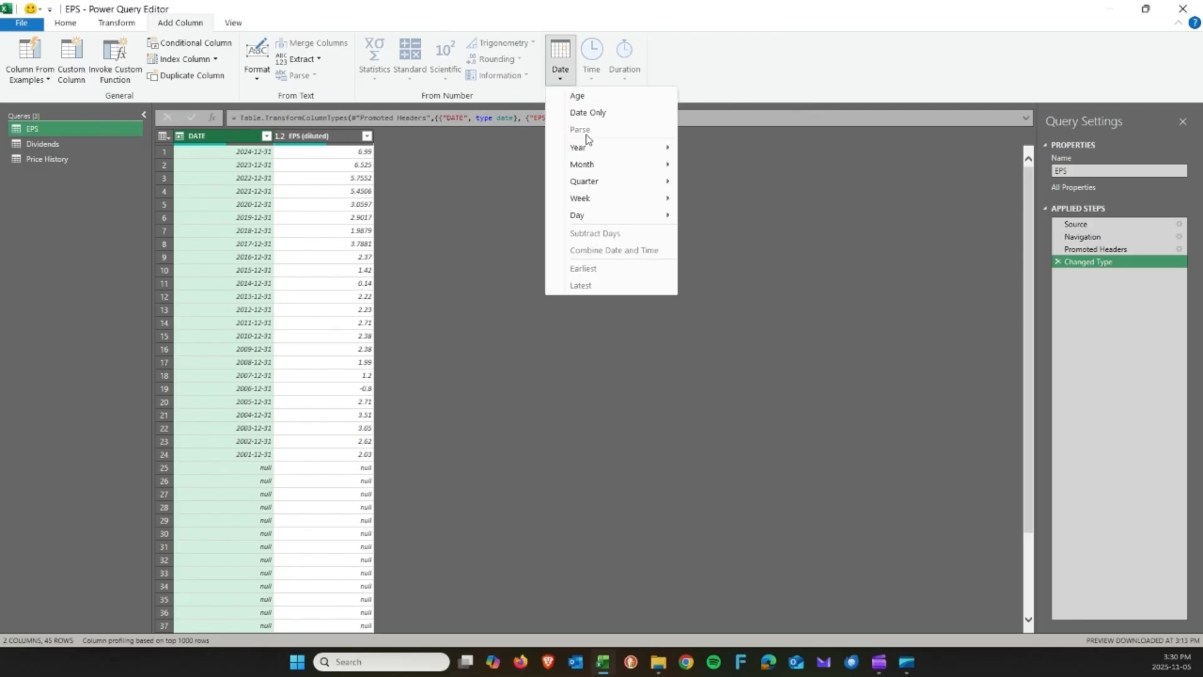
mouse_move(591, 149)
left_click(700, 151)
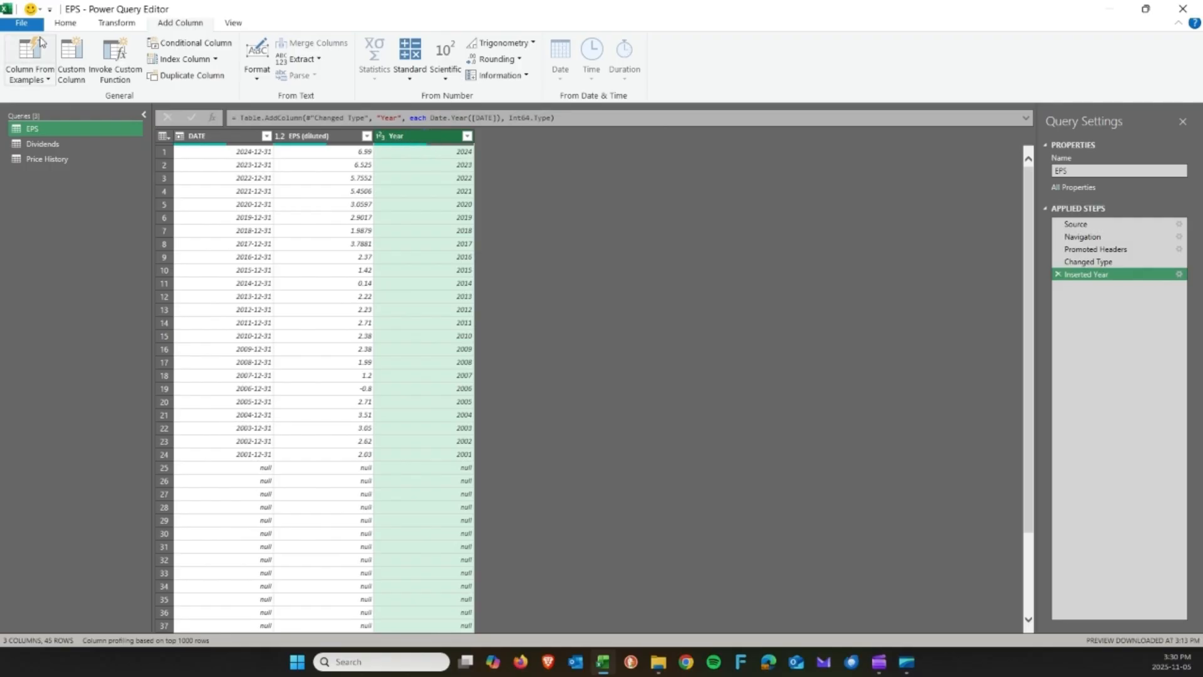
left_click(64, 24)
left_click(17, 53)
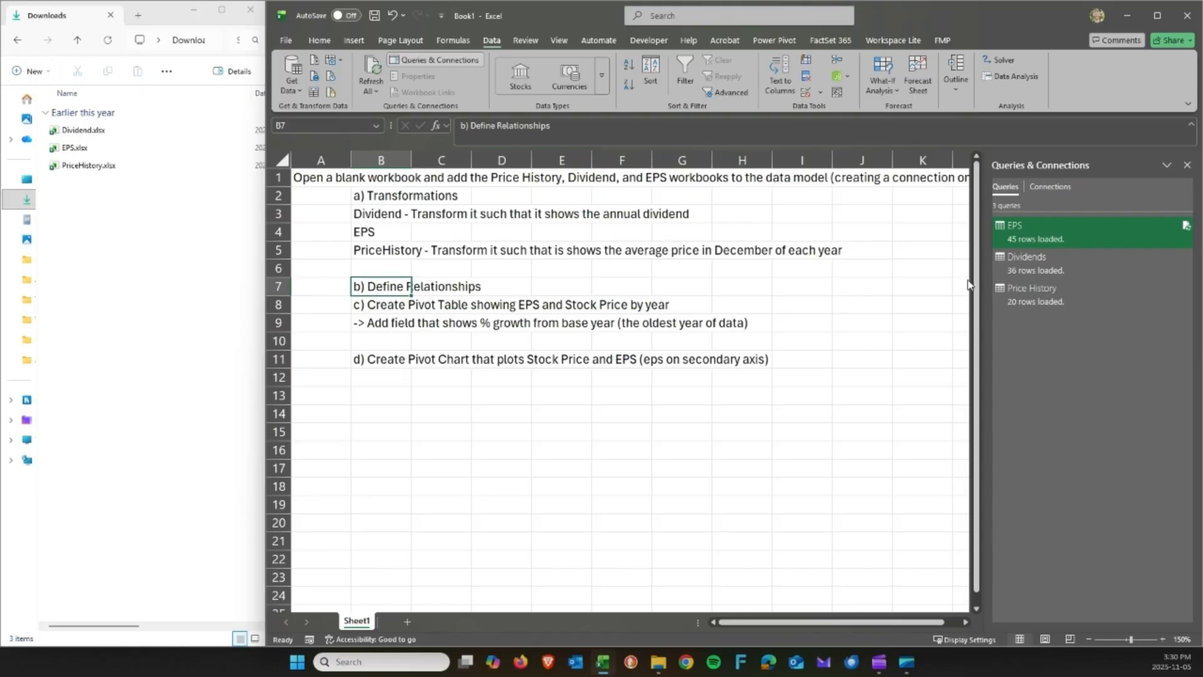
Refresh the EPS data and reopen the data model in Power Pivot.
left_click(839, 91)
left_click(841, 75)
left_click(856, 99)
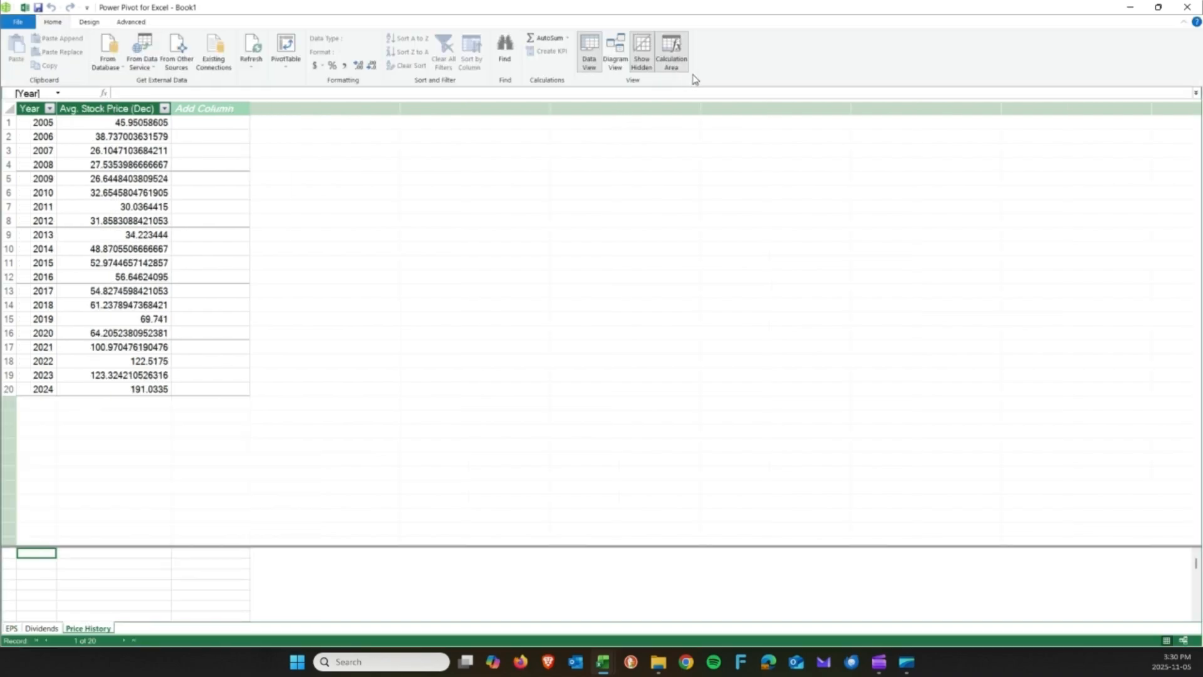
Switch to Diagram View, inspect each table's Year column and move Dividends nearer Price History.
left_click(623, 54)
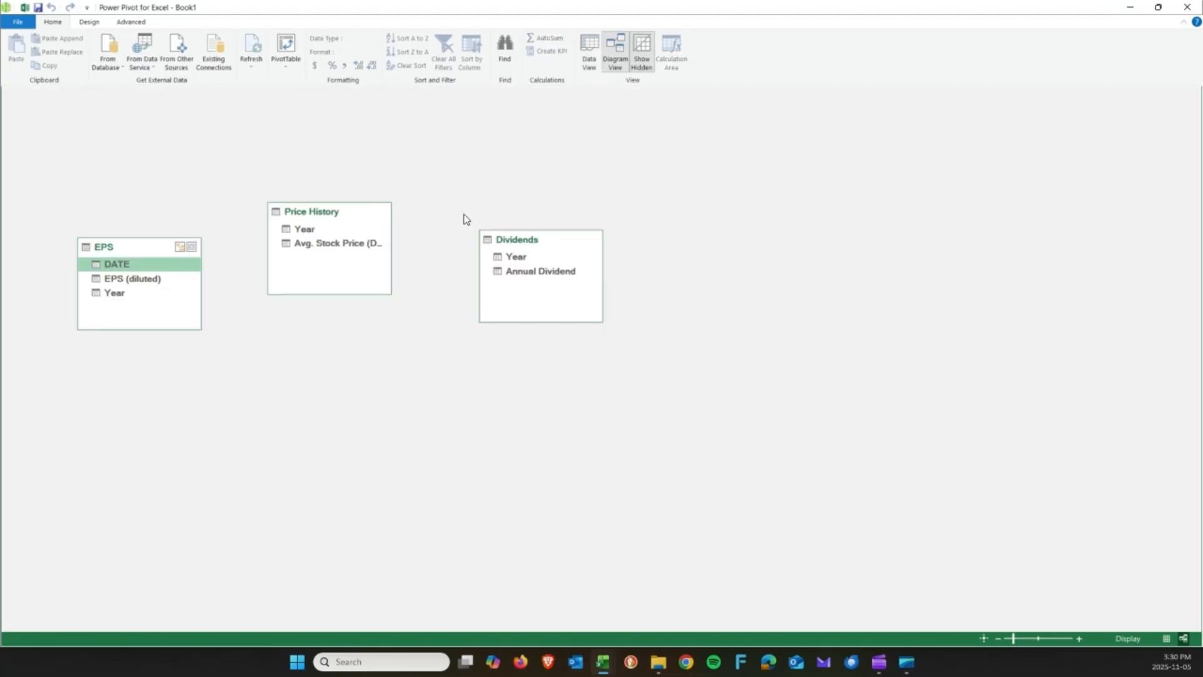
left_click(118, 294)
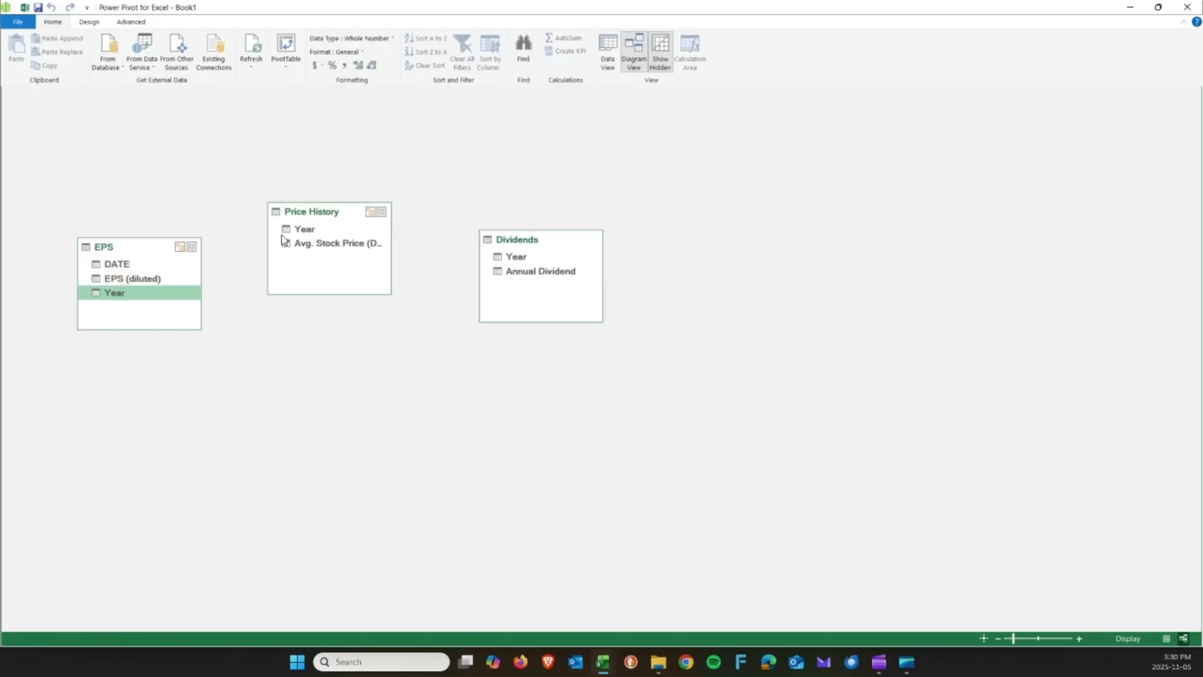
left_click(305, 231)
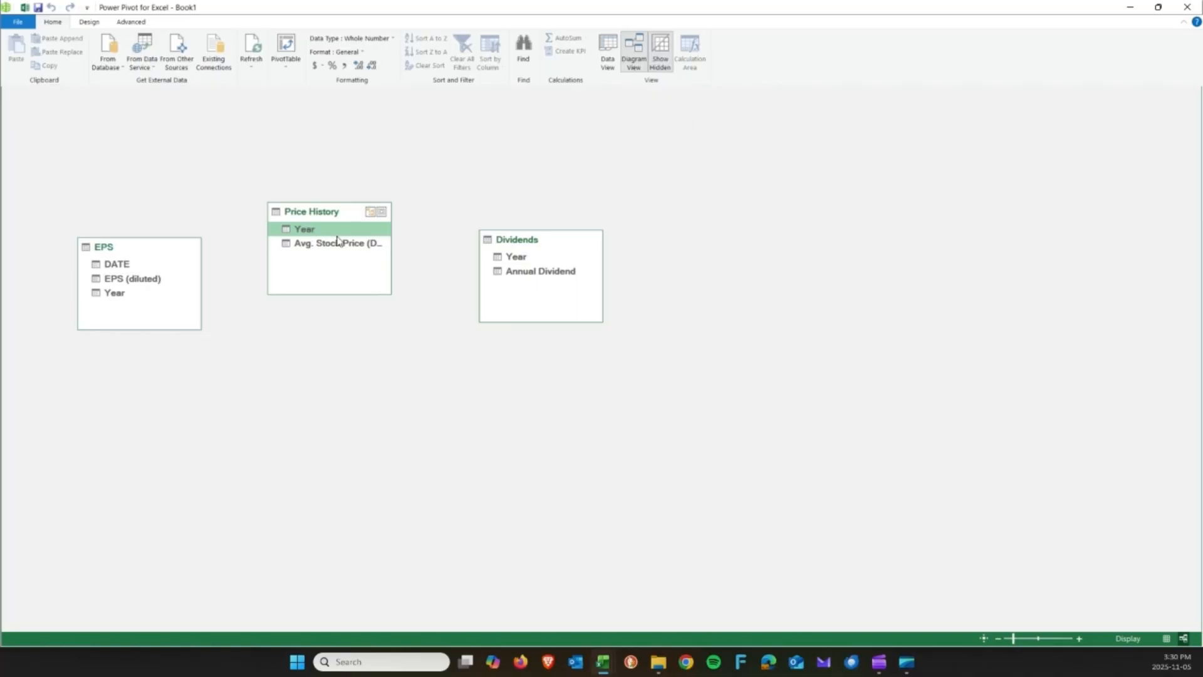
left_click(517, 258)
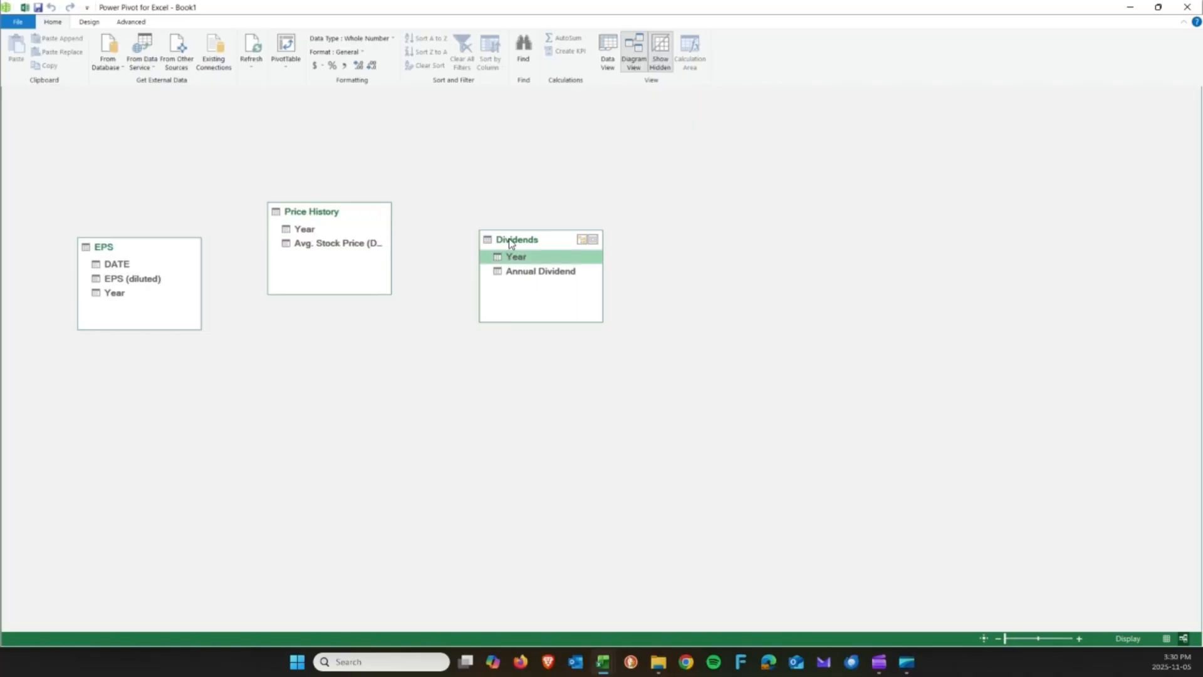
left_click_drag(511, 243, 305, 230)
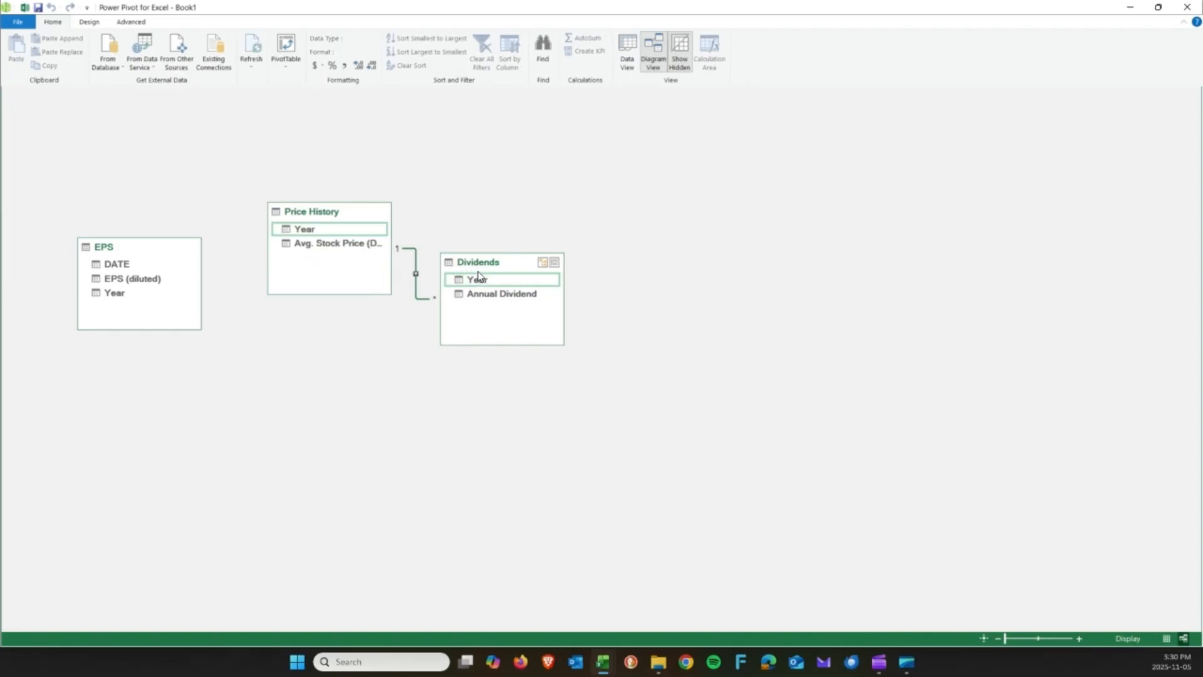
Delete the old Price History–Dividends relationship, then relate Price History Year to Dividends Year and EPS.
right_click(418, 289)
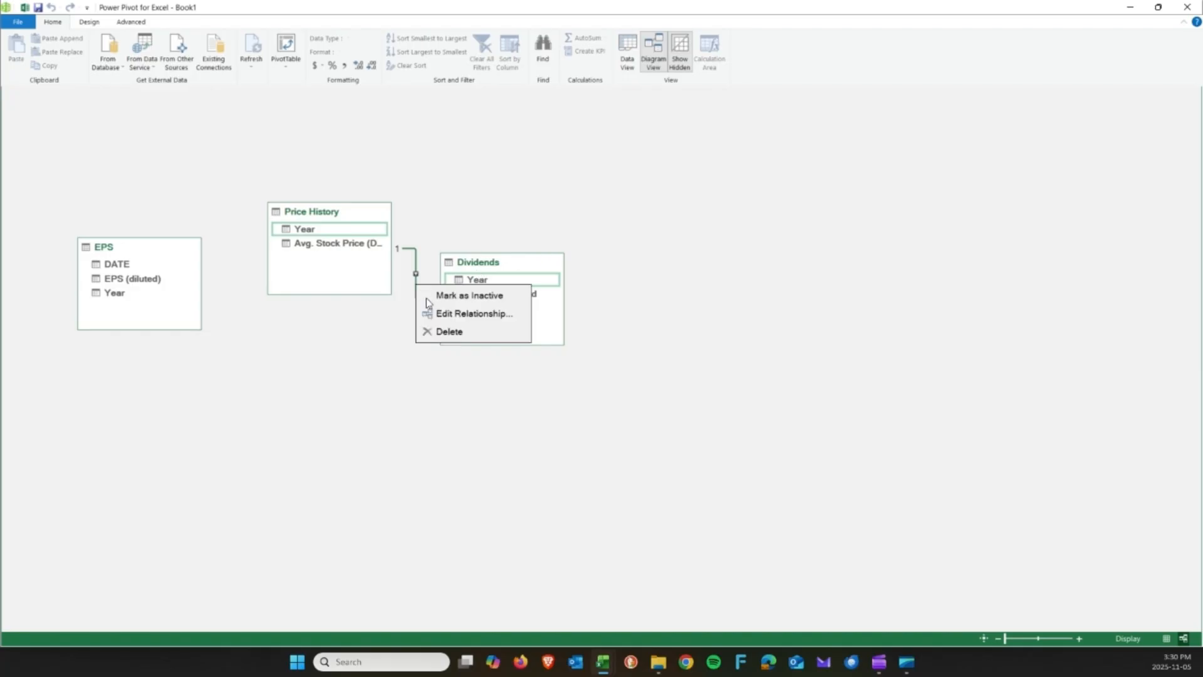
left_click(452, 336)
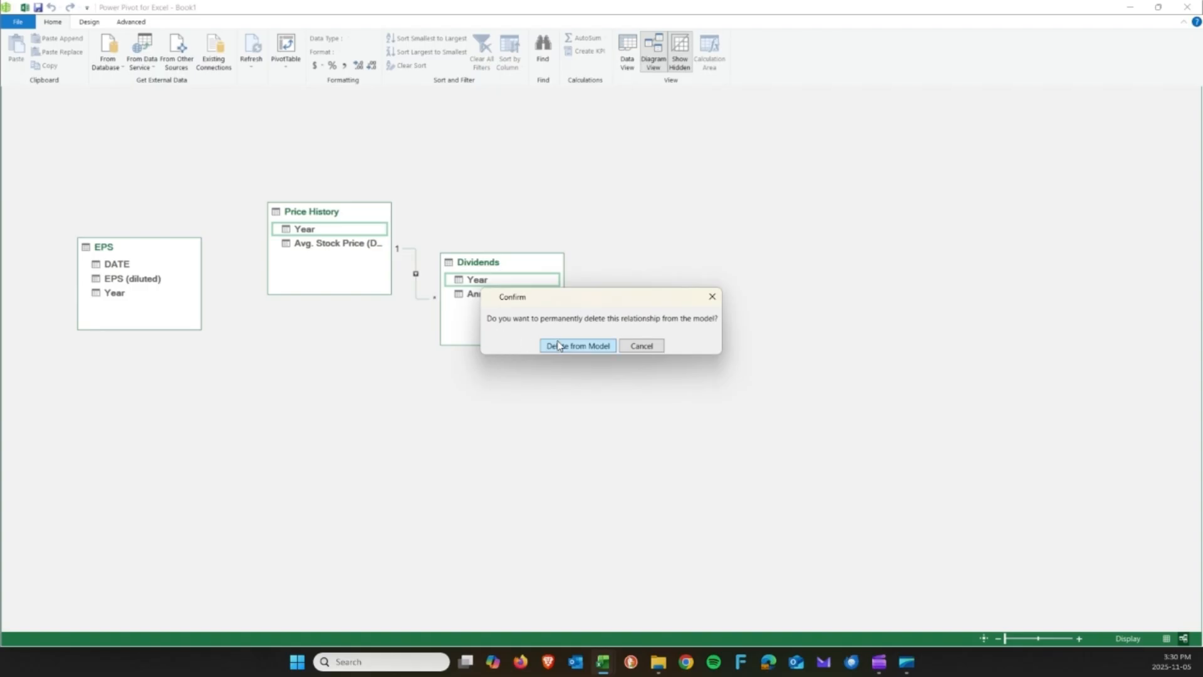
left_click(612, 349)
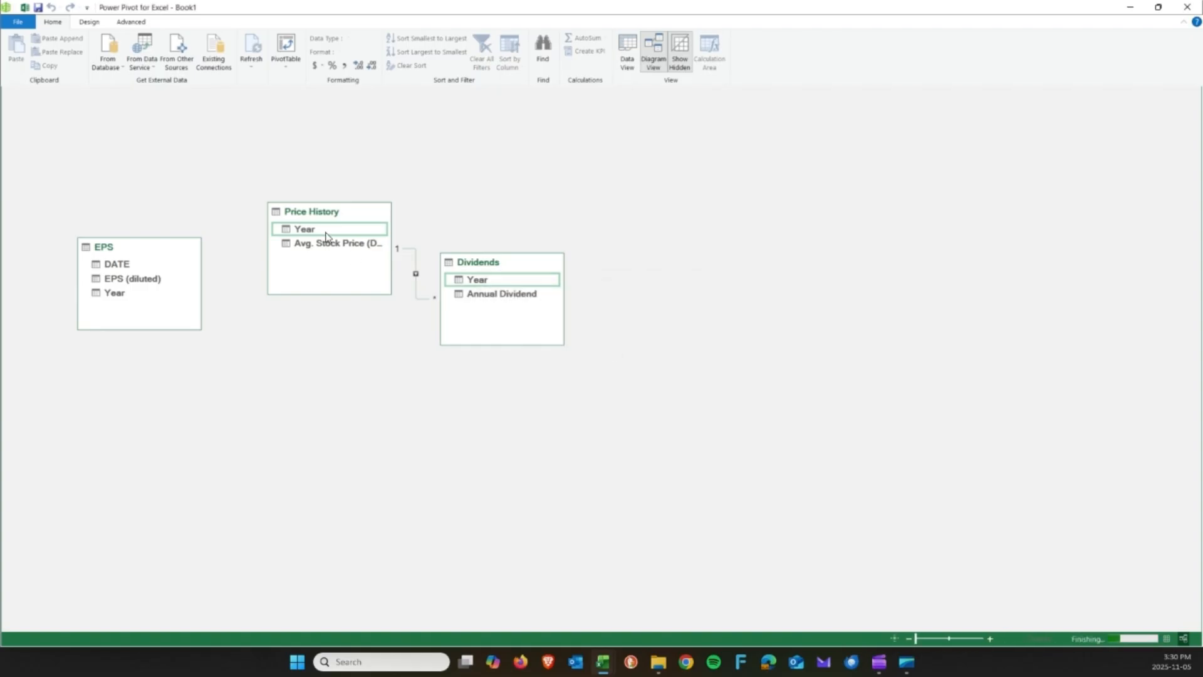
left_click_drag(315, 235, 493, 285)
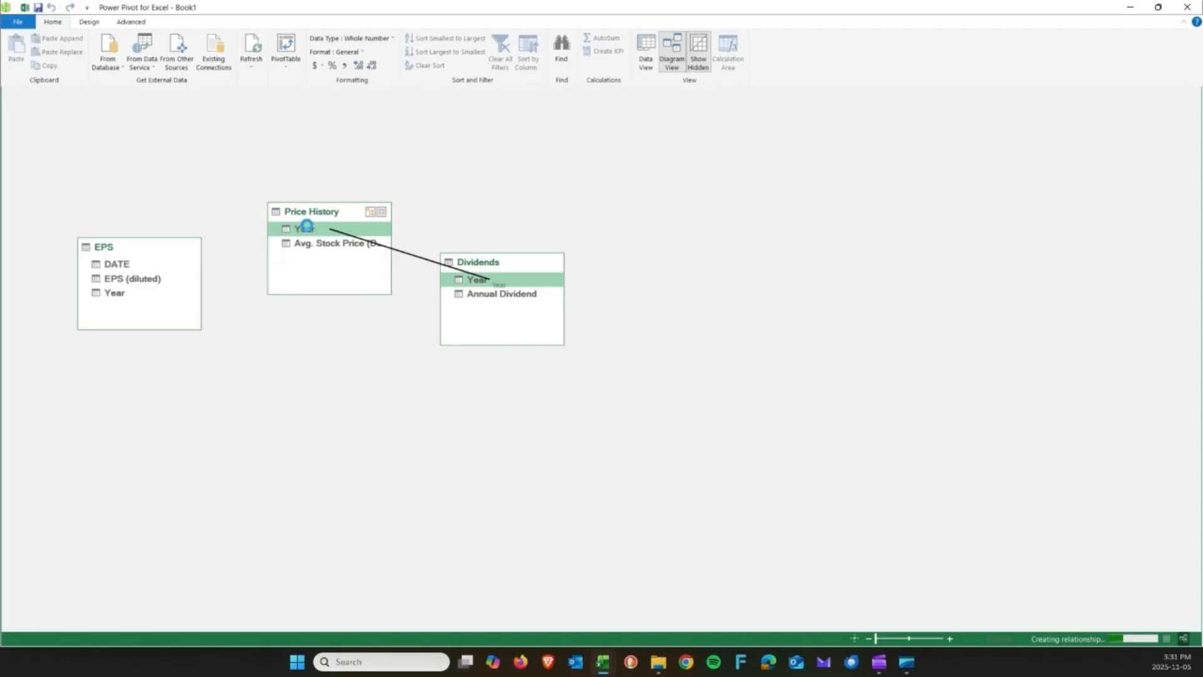
left_click_drag(309, 230, 119, 293)
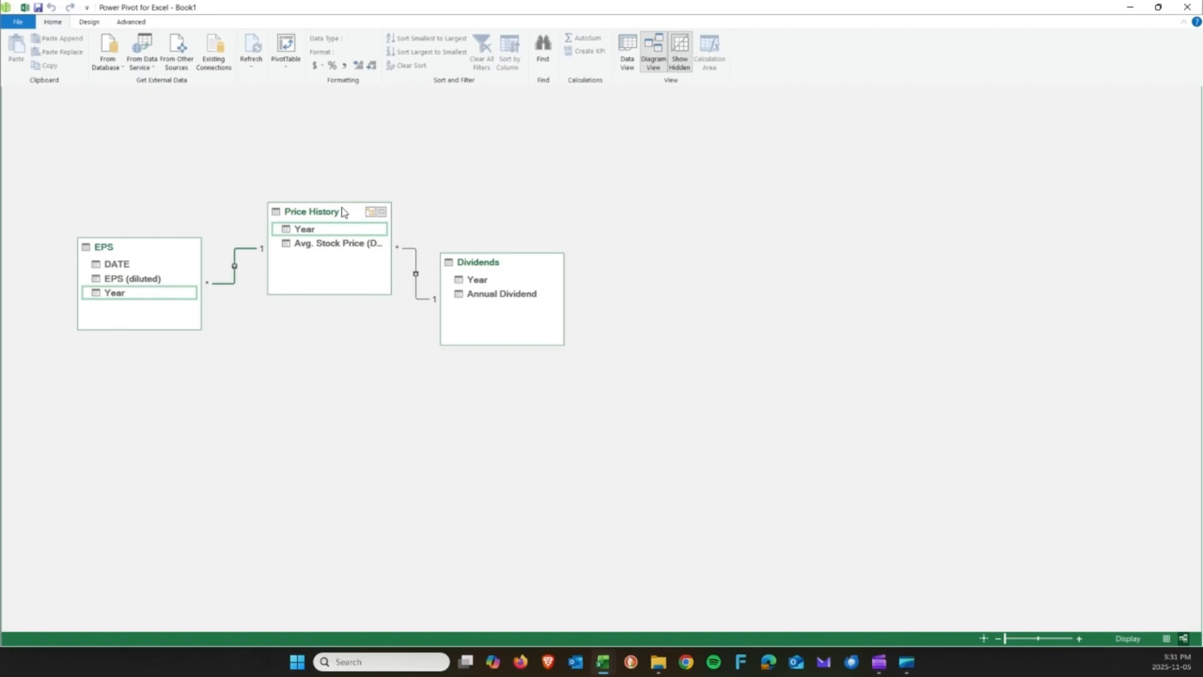
Delete the EPS–Price History relationship and recreate it from EPS Year to Price History Year.
right_click(233, 270)
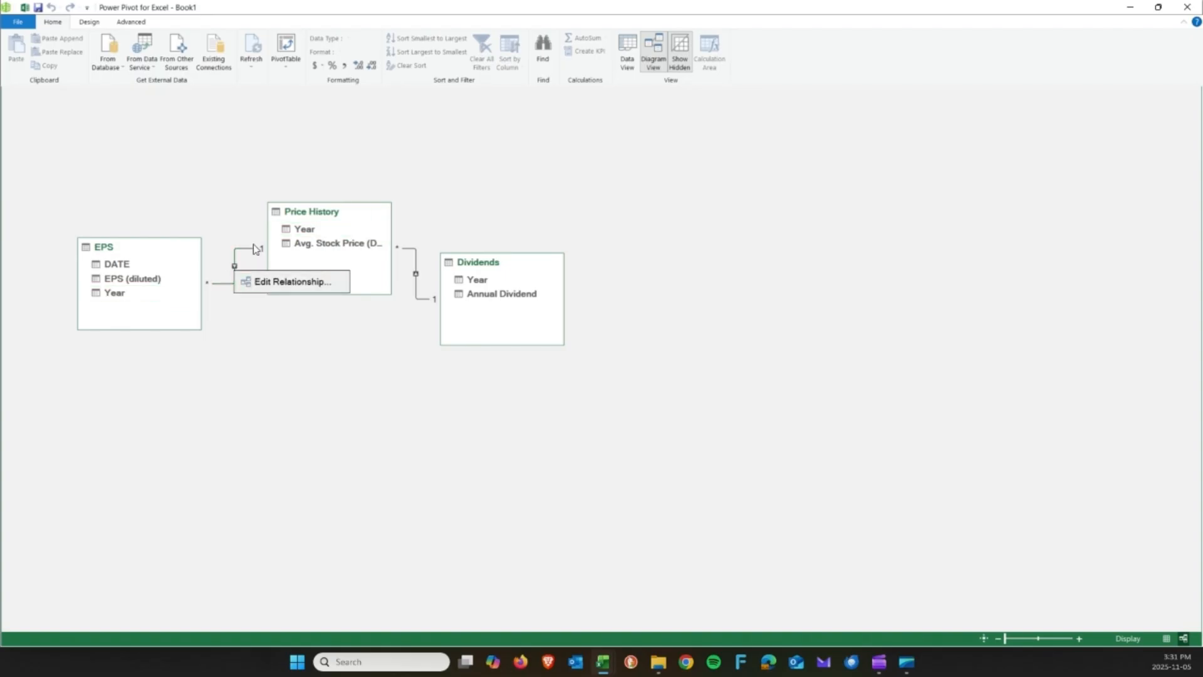
right_click(256, 249)
left_click(287, 295)
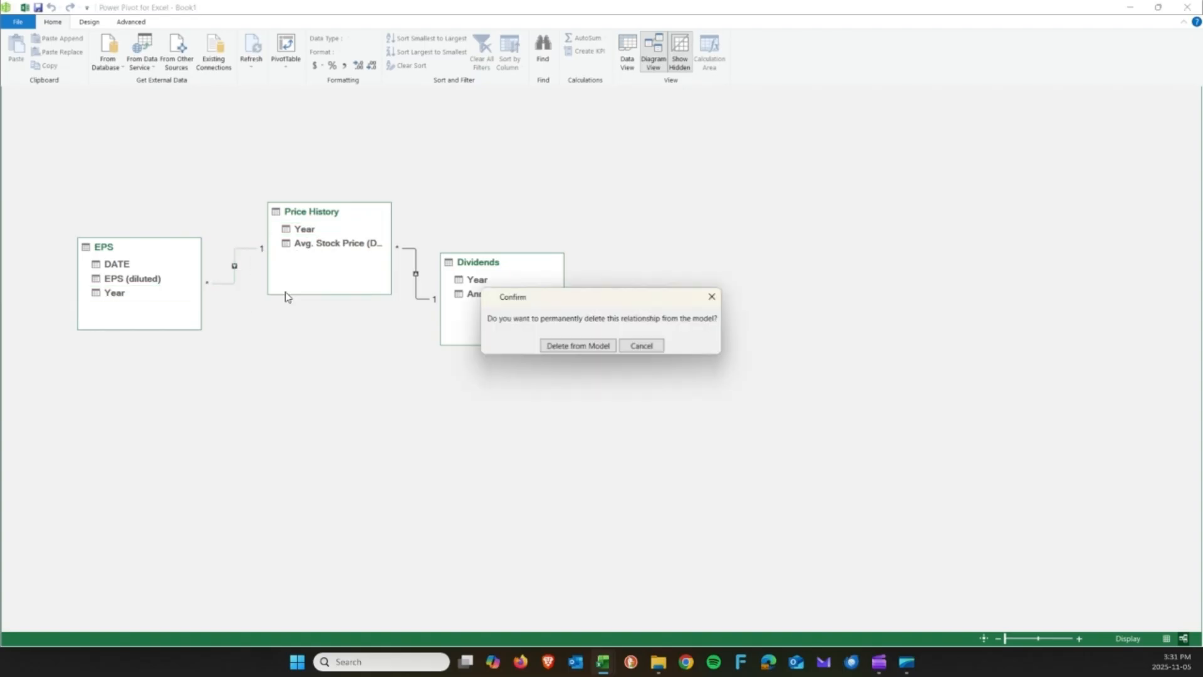
left_click(569, 340)
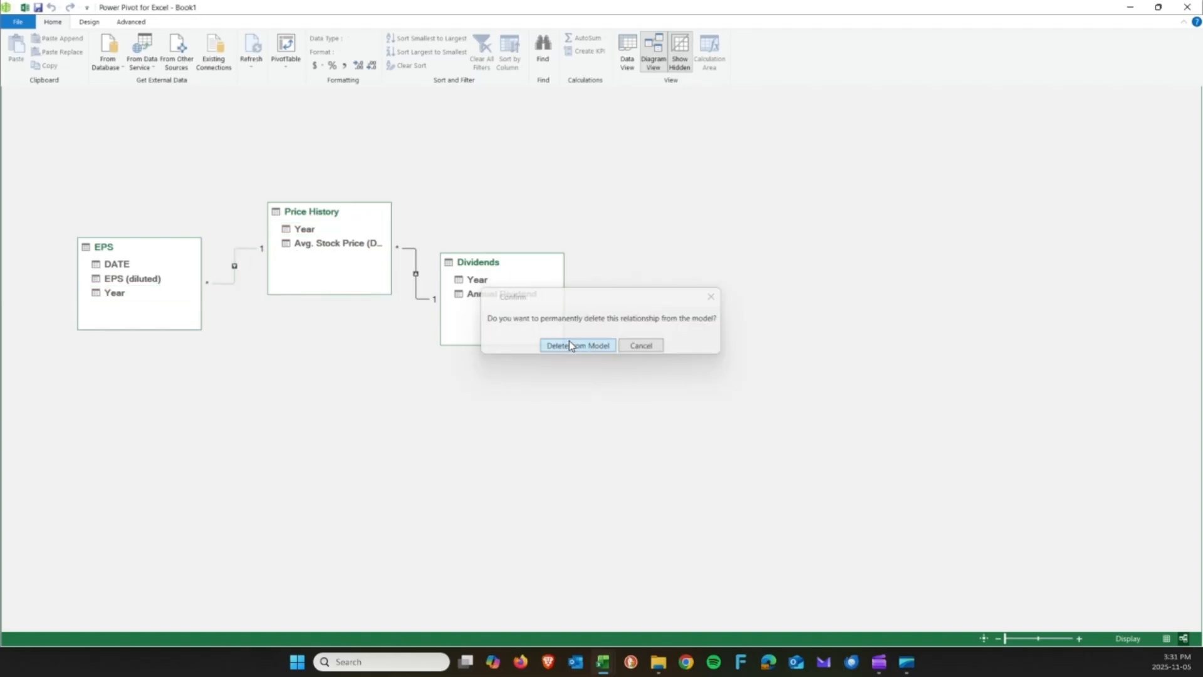
left_click(122, 295)
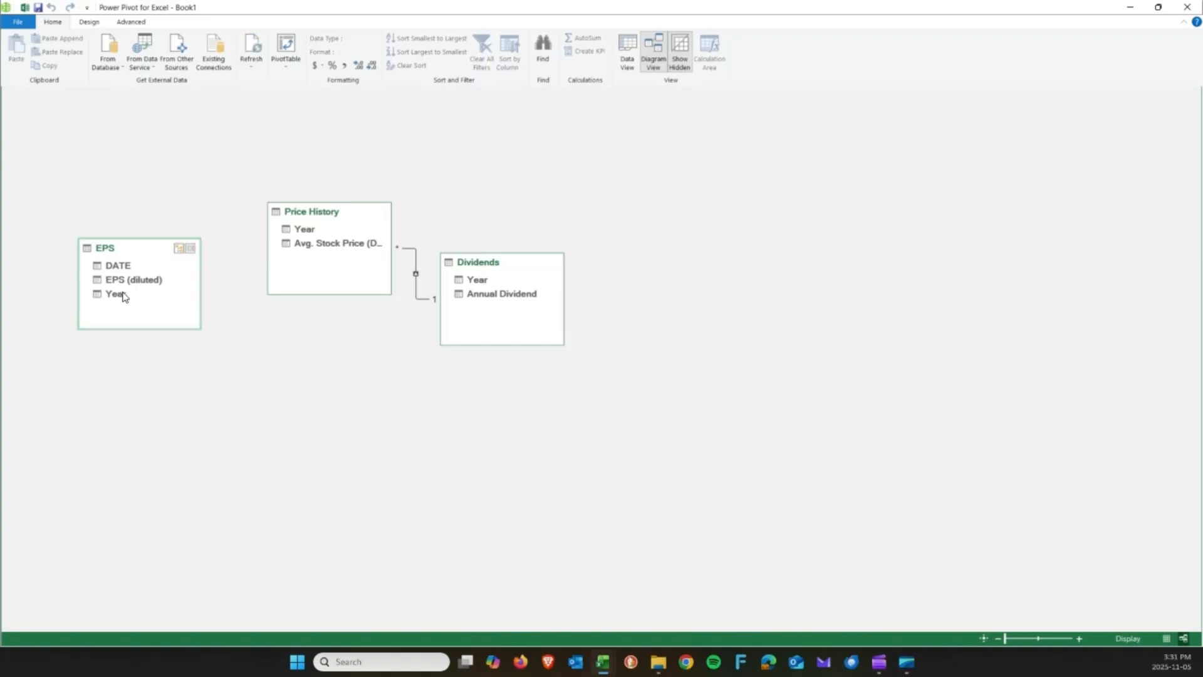
left_click_drag(122, 296, 304, 230)
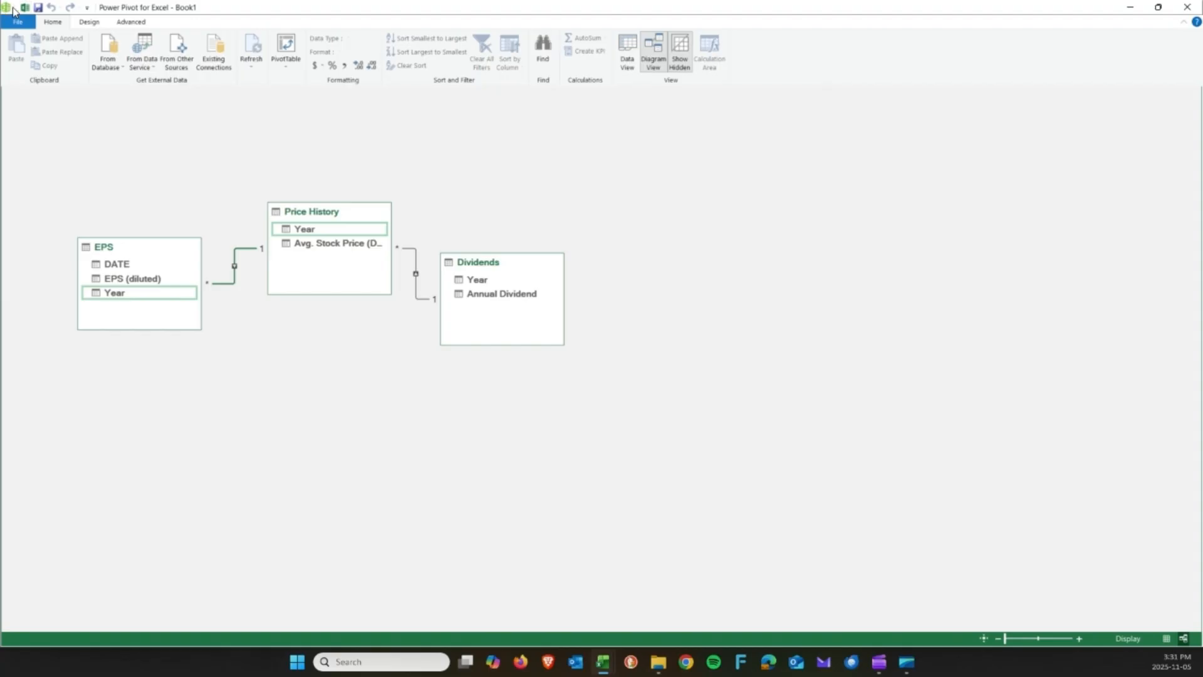
Cancel a workbook save, then close the Power Pivot window and return to Excel.
left_click(38, 9)
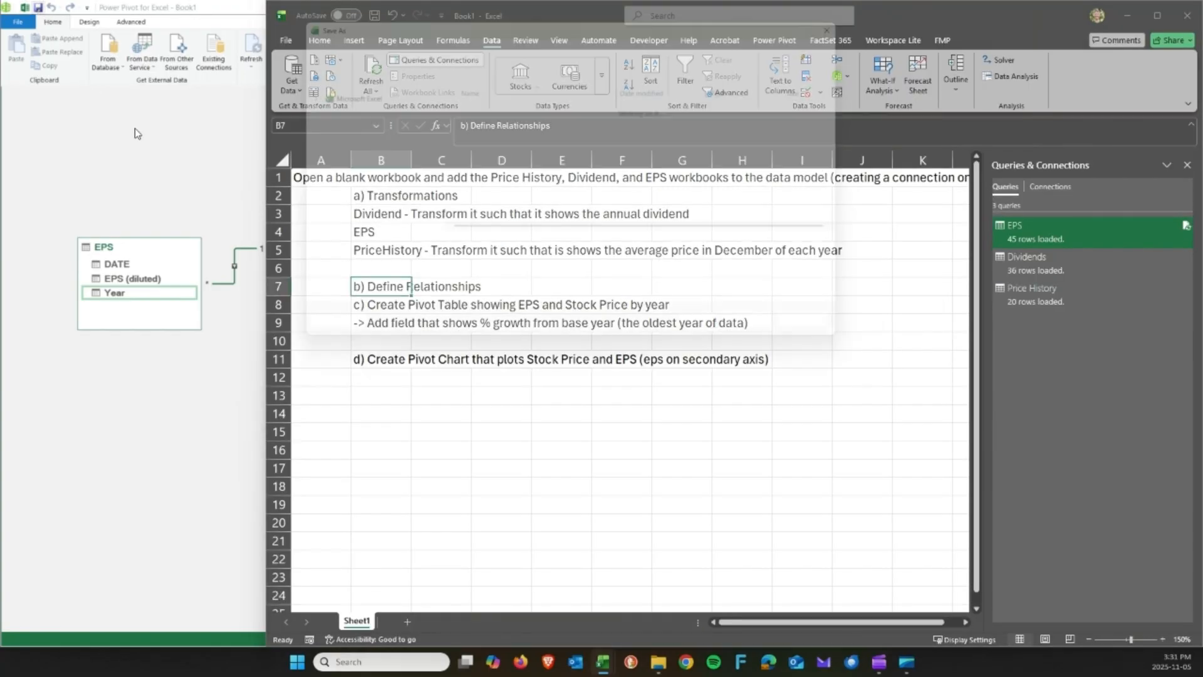
left_click(825, 332)
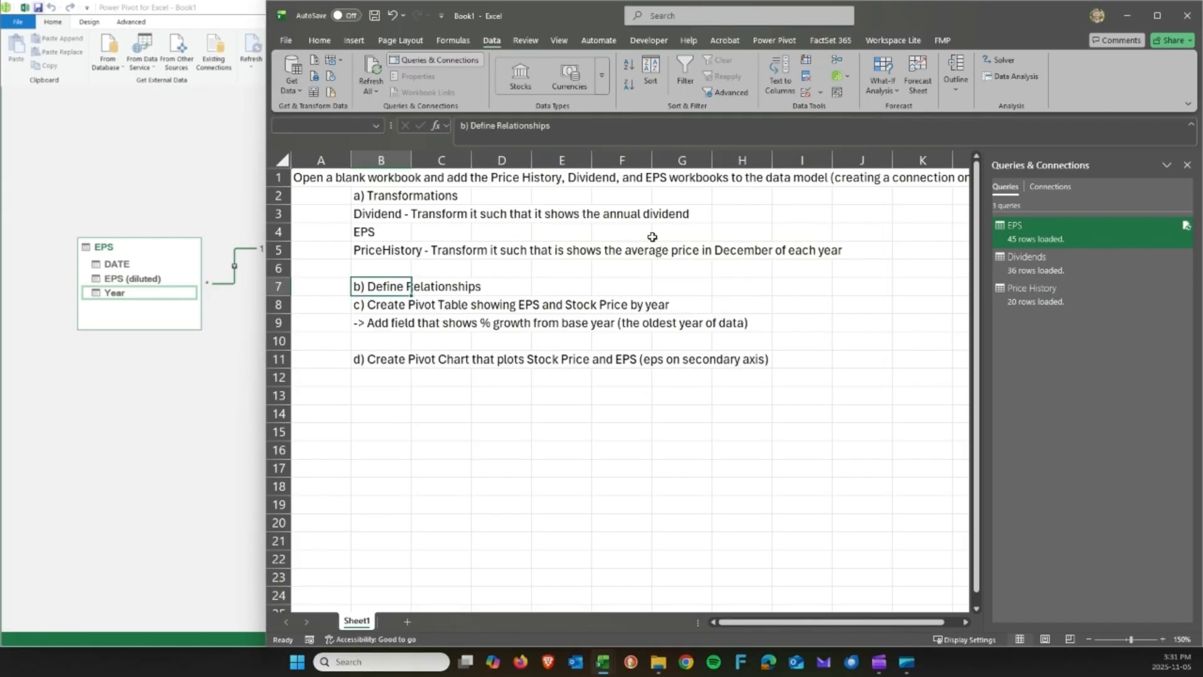
left_click(194, 149)
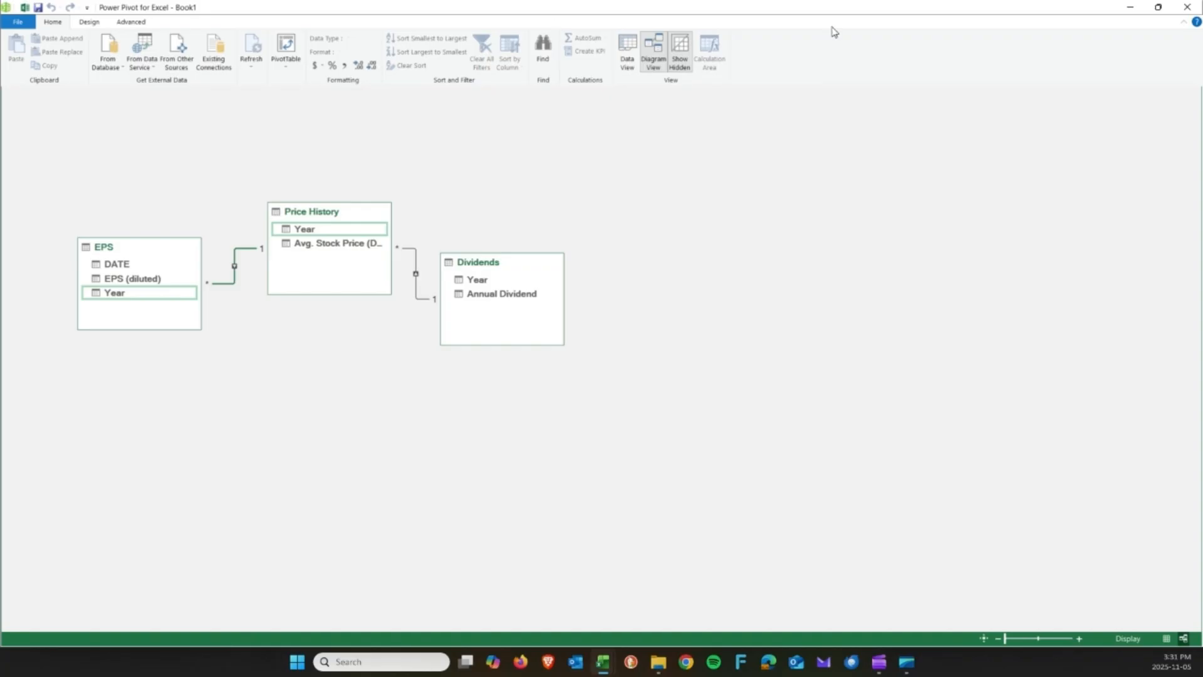
left_click(1188, 8)
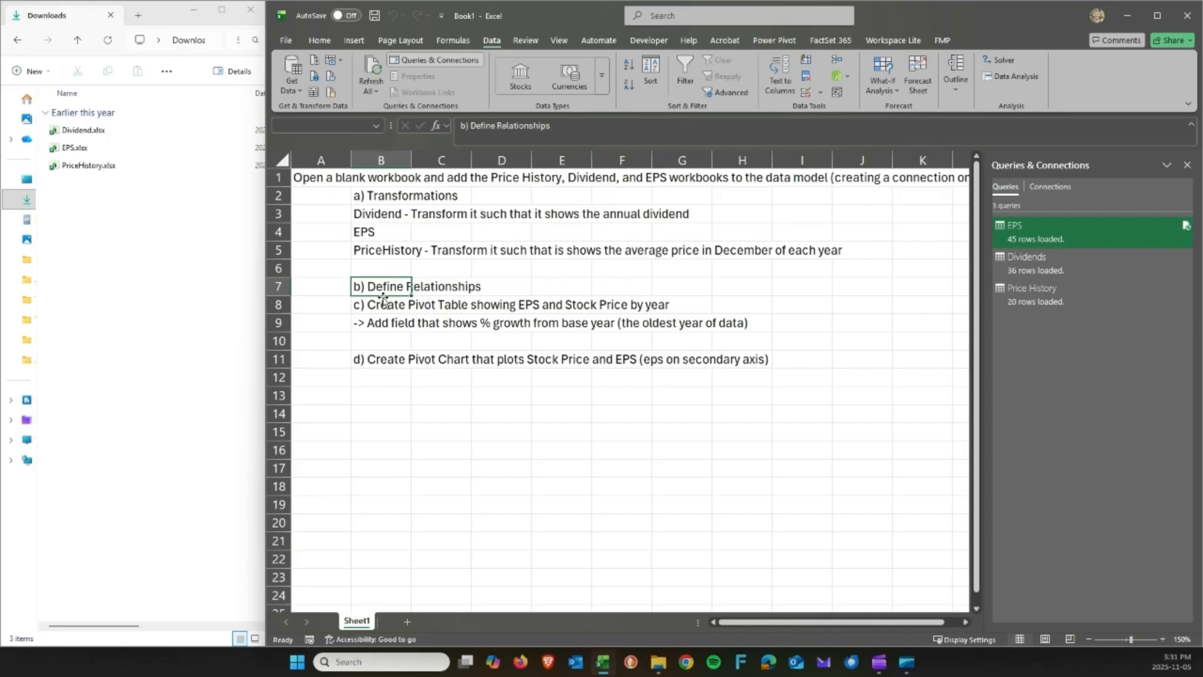
Insert a PivotTable from the Data Model on the existing worksheet at cell B14.
left_click(384, 302)
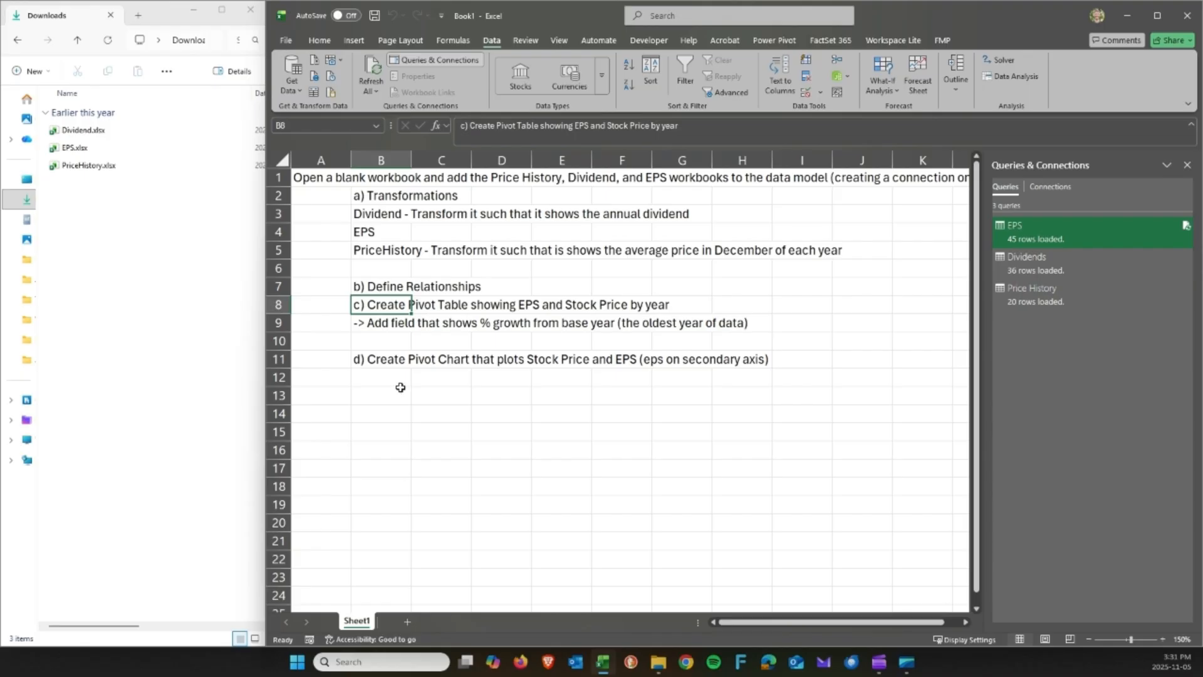
left_click(353, 41)
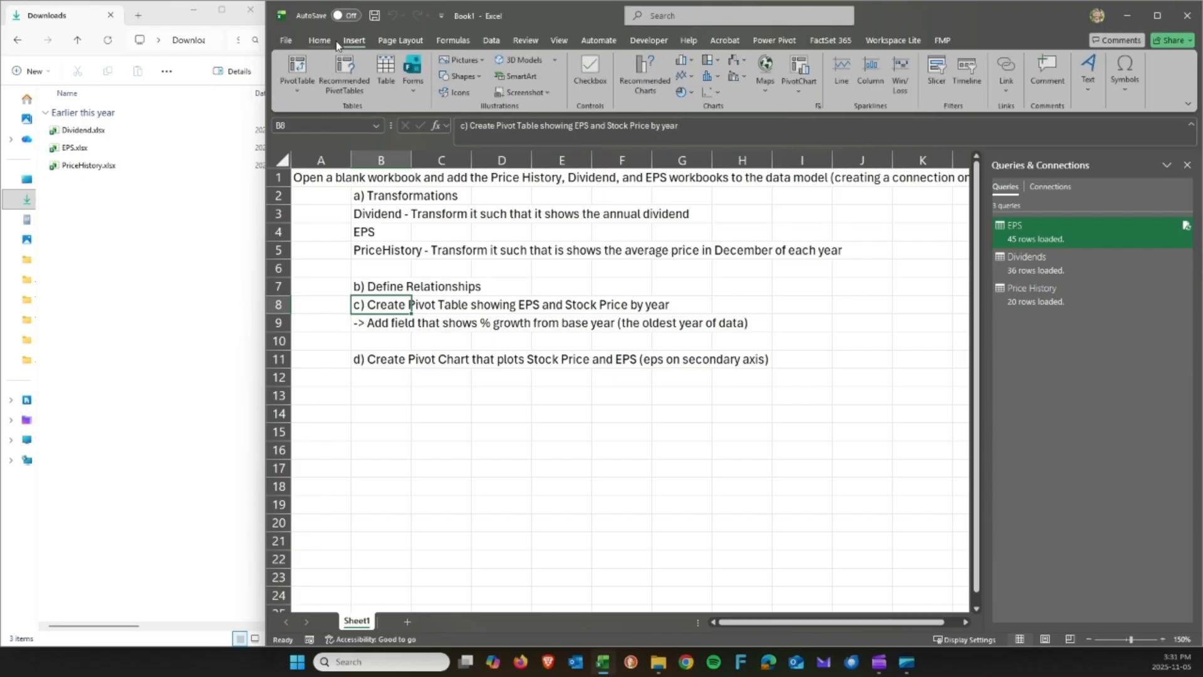
left_click(299, 95)
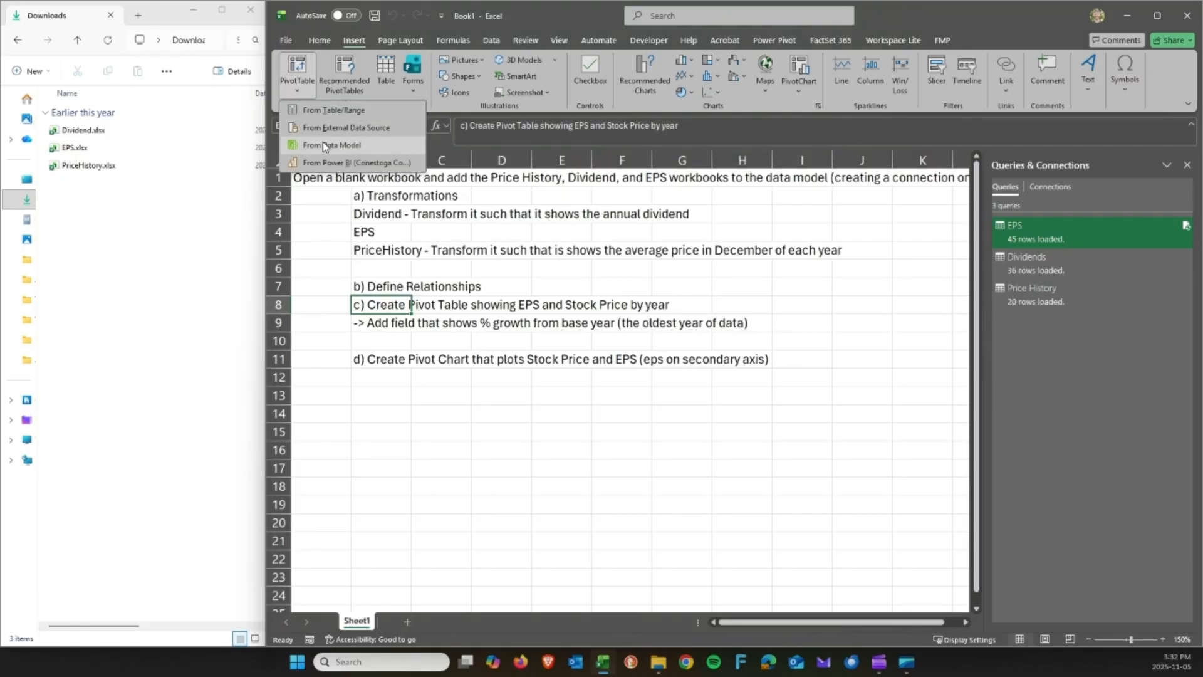
left_click(325, 144)
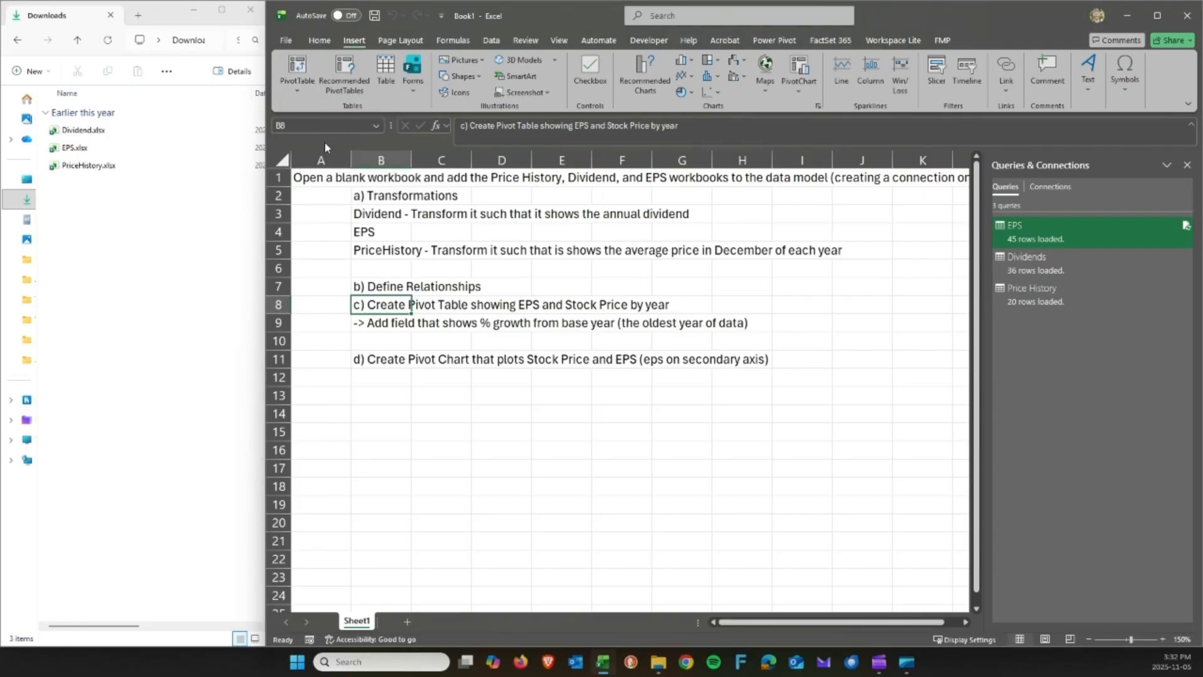
left_click(792, 396)
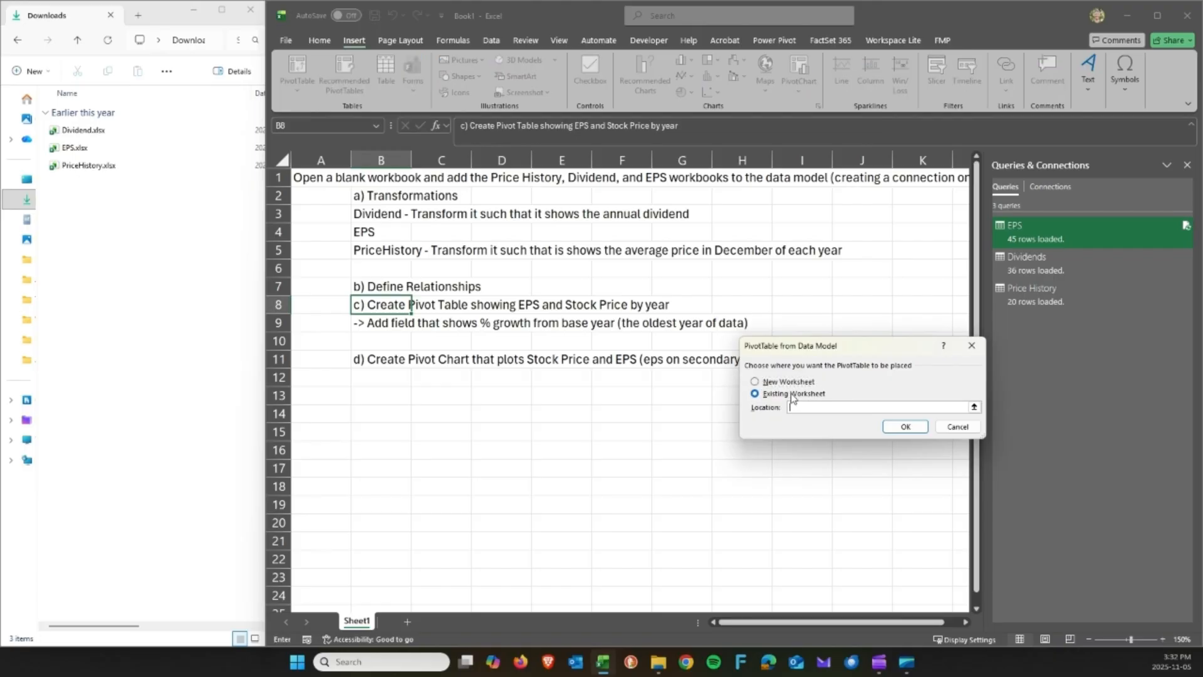
left_click(396, 411)
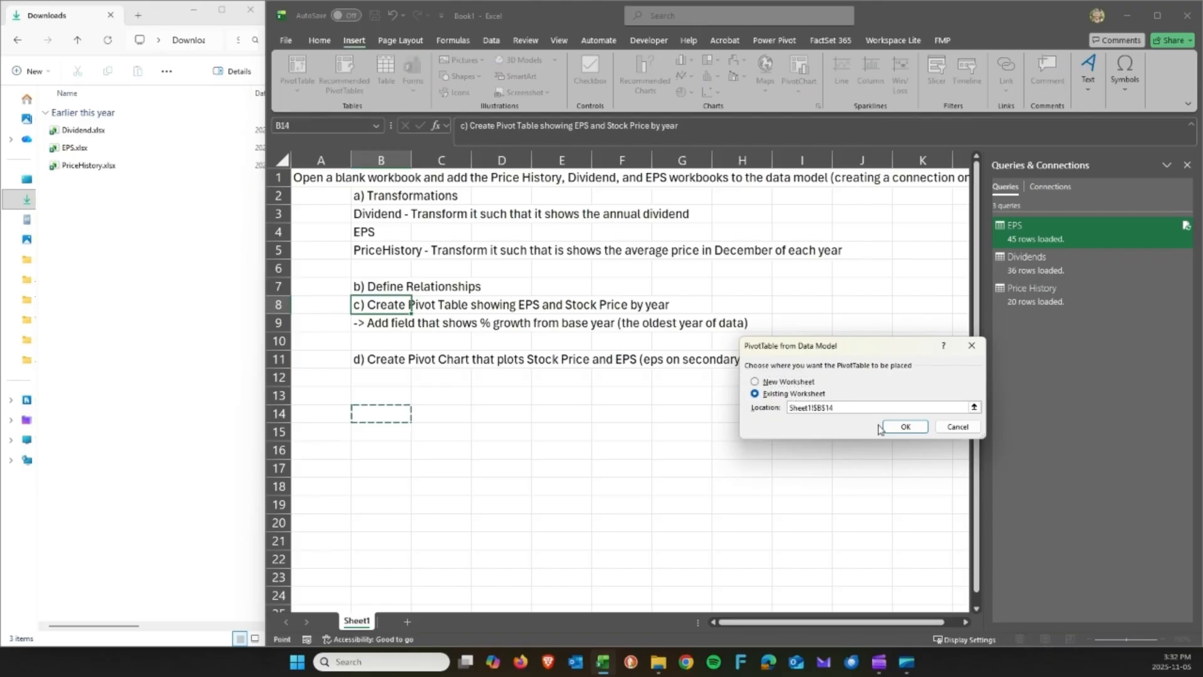
left_click(904, 427)
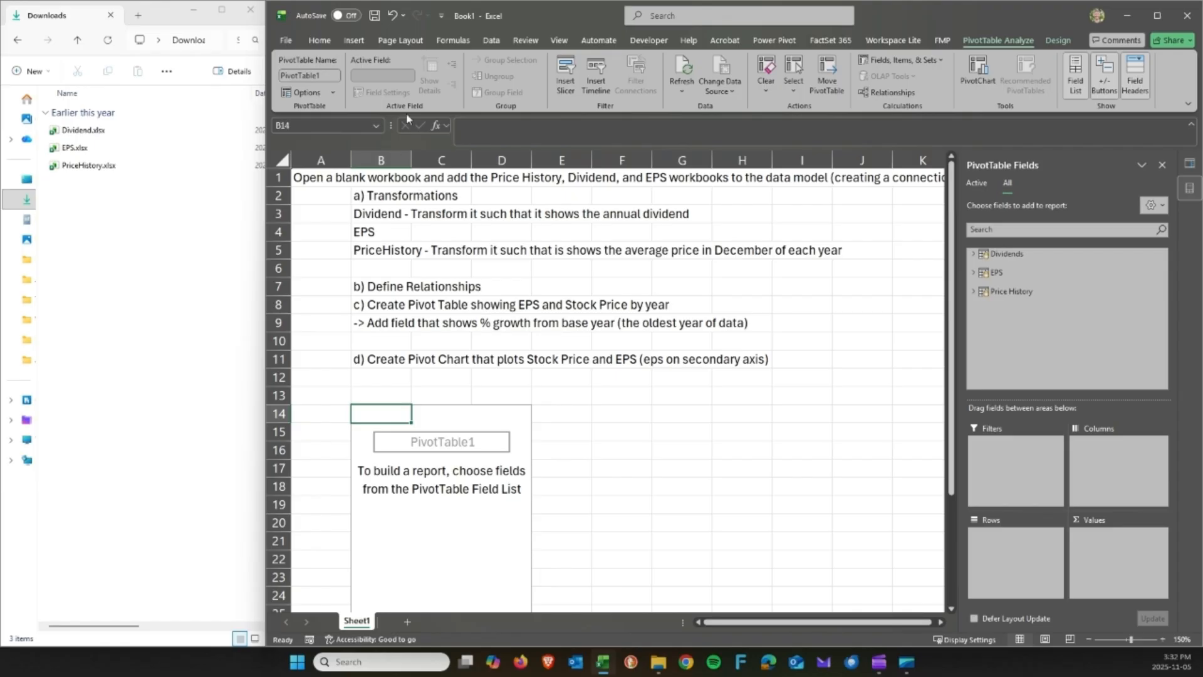
Rename the PivotTable to 'EPS and Stock Price'.
left_click(301, 72)
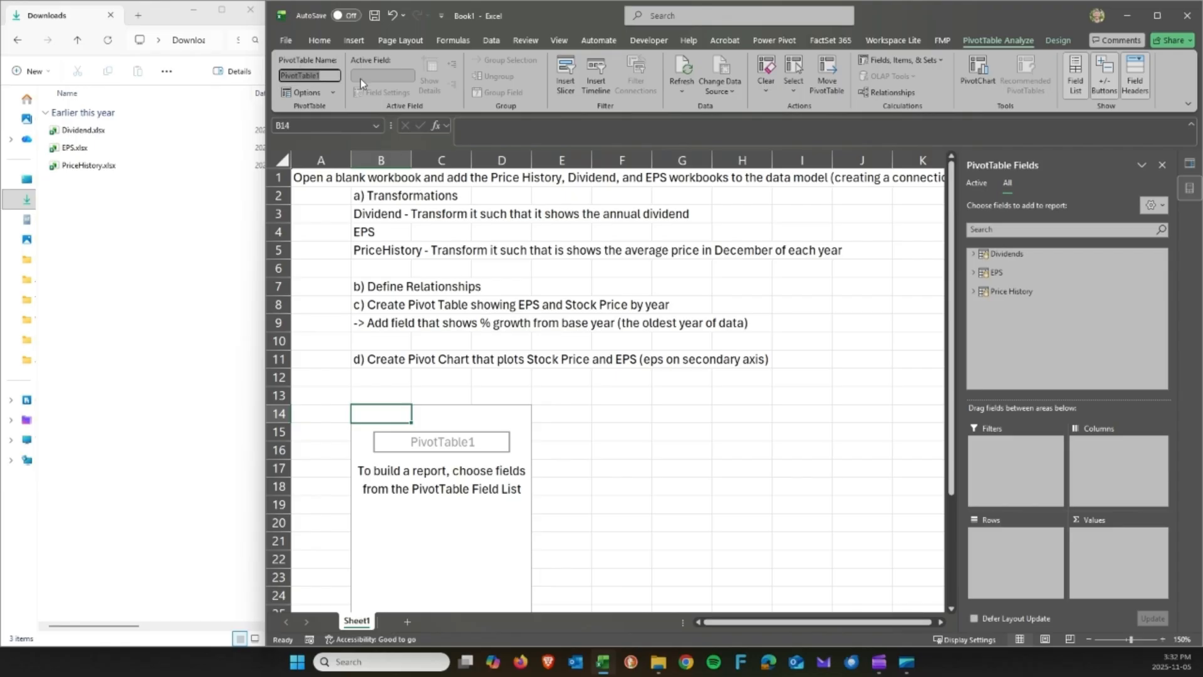
type("EPS and Stock Price")
key("Return")
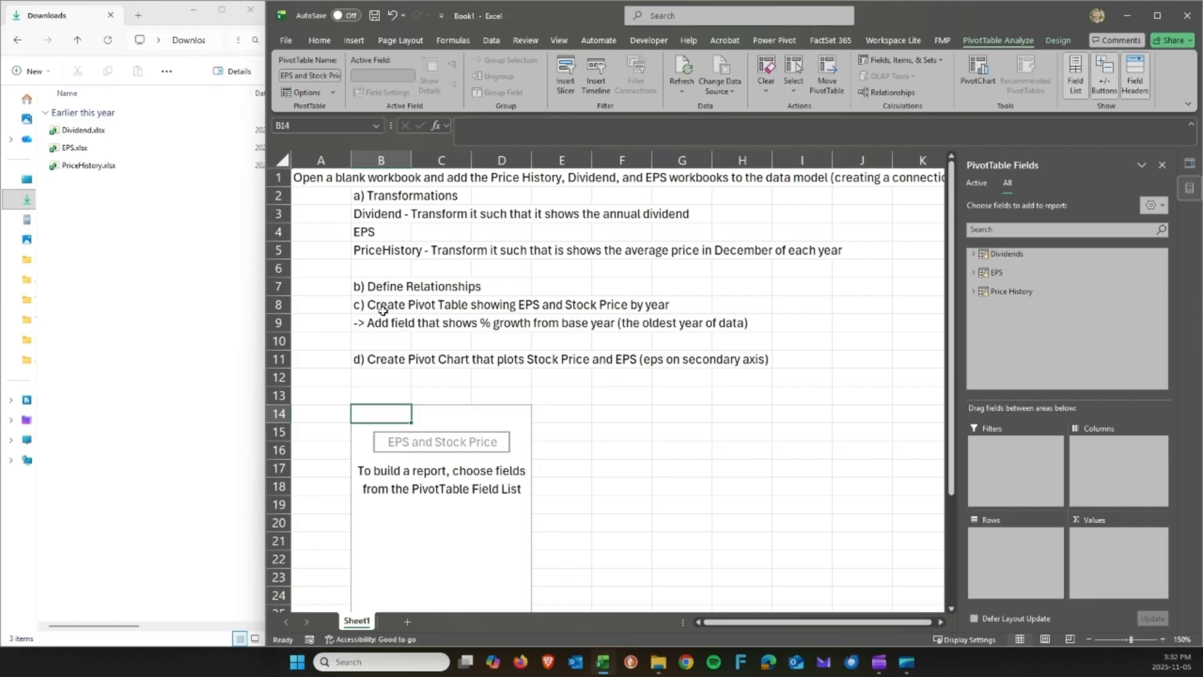
Put EPS Year in rows, then sum EPS (diluted) and Avg. Stock Price (Dec) as values.
left_click_drag(383, 311, 694, 293)
left_click(442, 431)
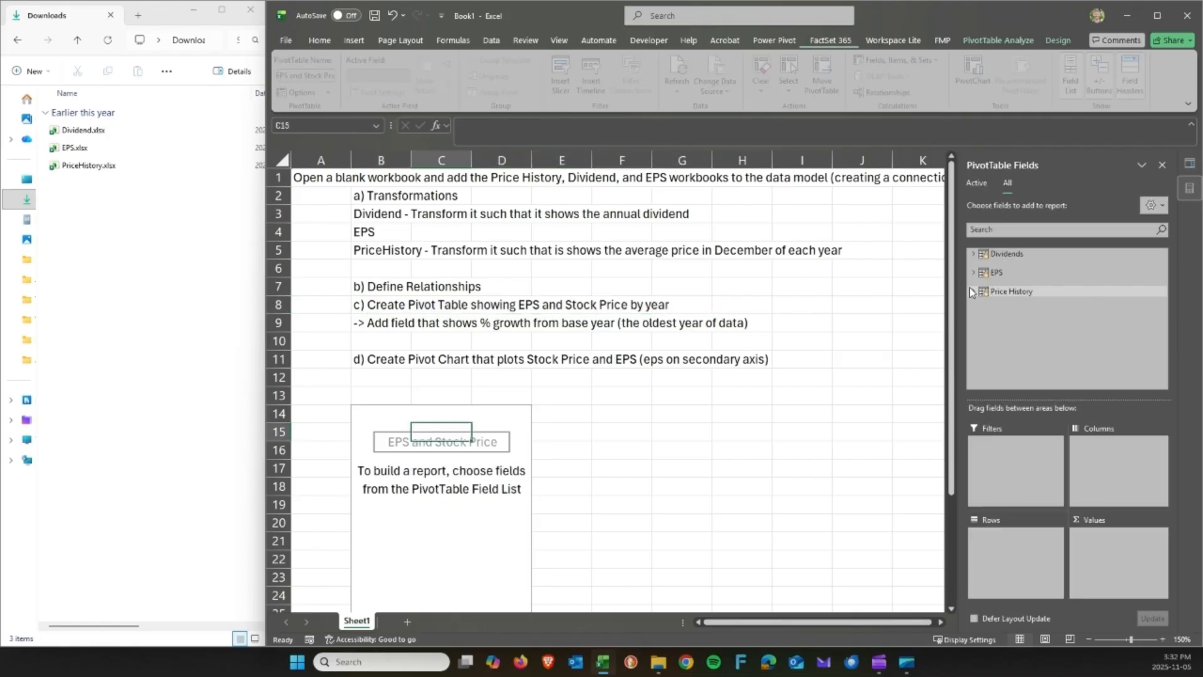
left_click(975, 273)
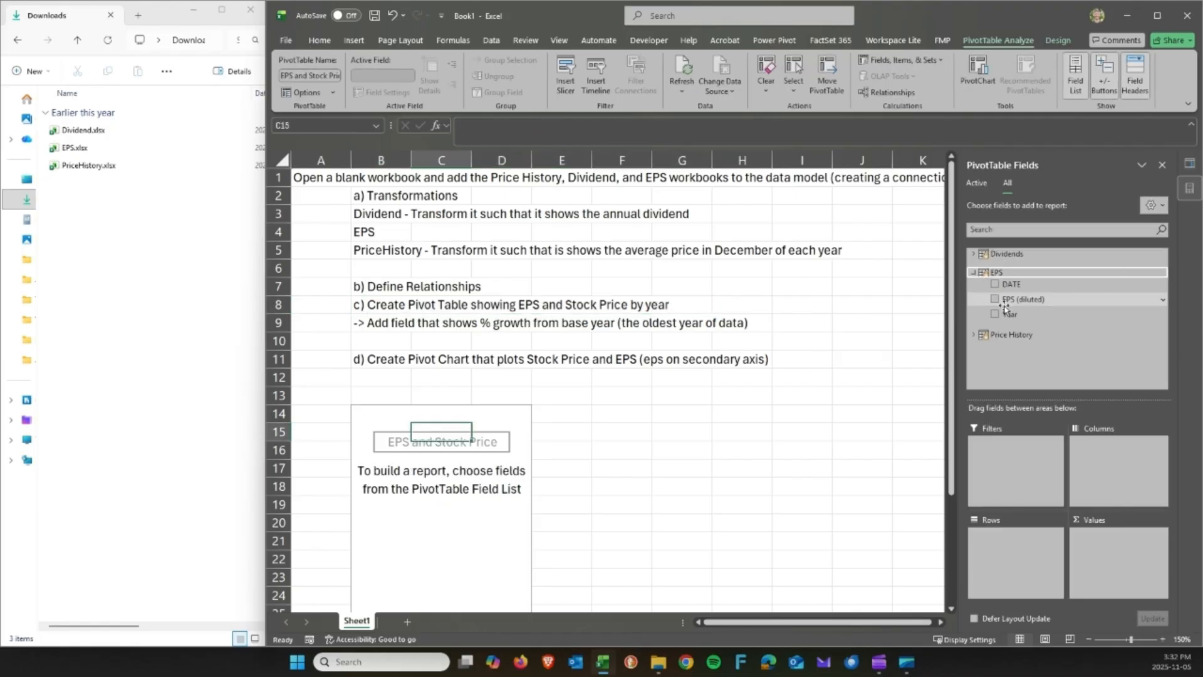
left_click_drag(1007, 318, 1010, 547)
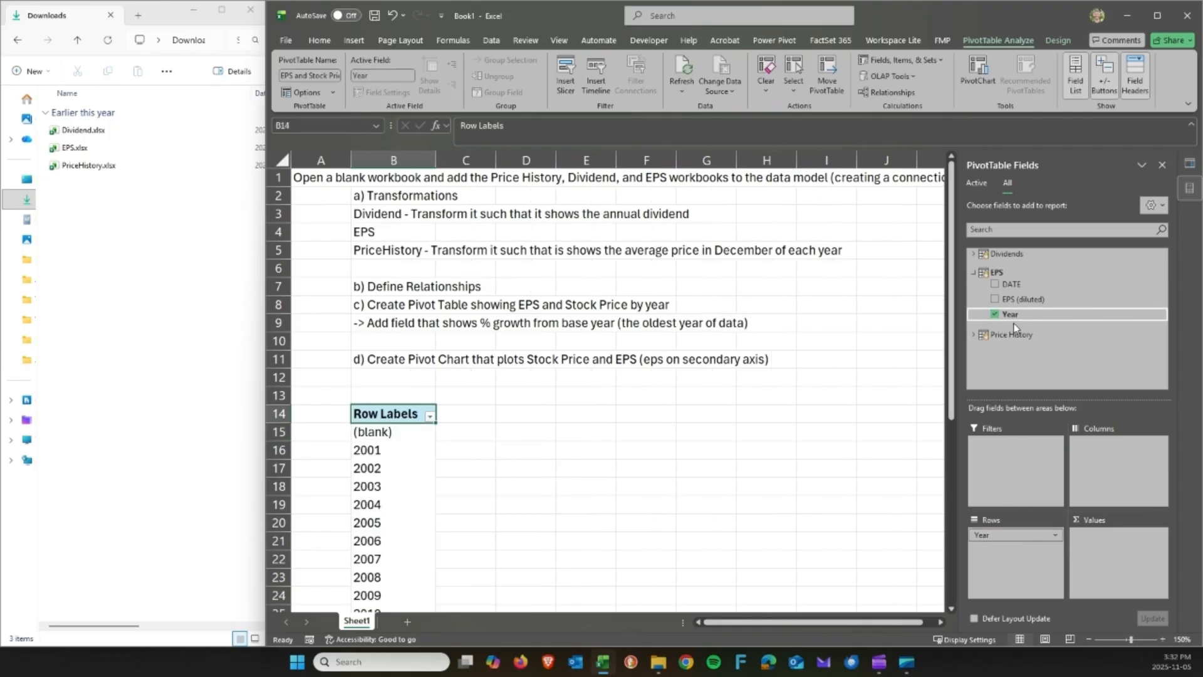
left_click_drag(1017, 307, 1093, 540)
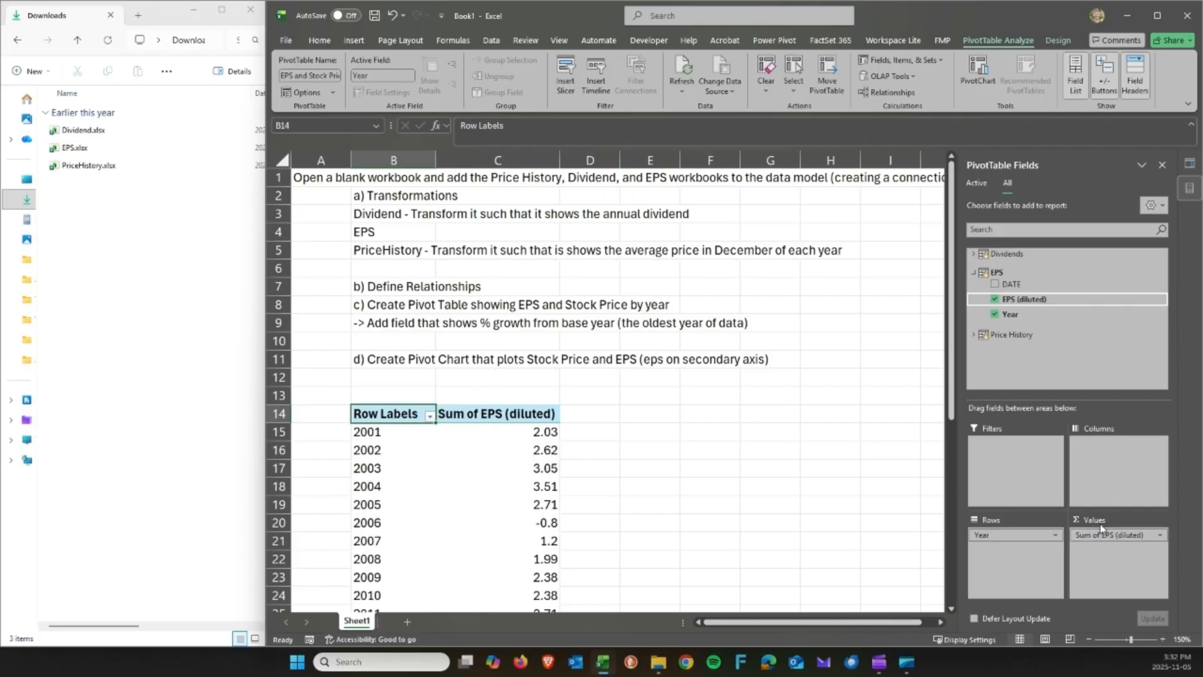
left_click(973, 335)
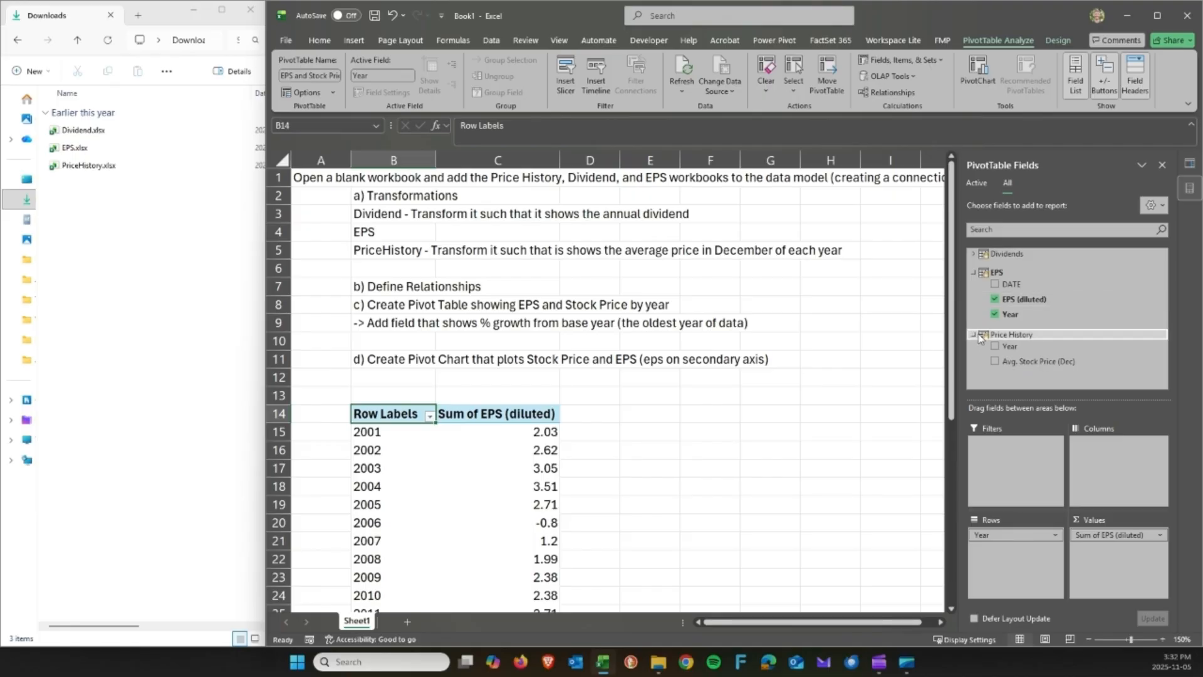
left_click_drag(1022, 362, 1110, 563)
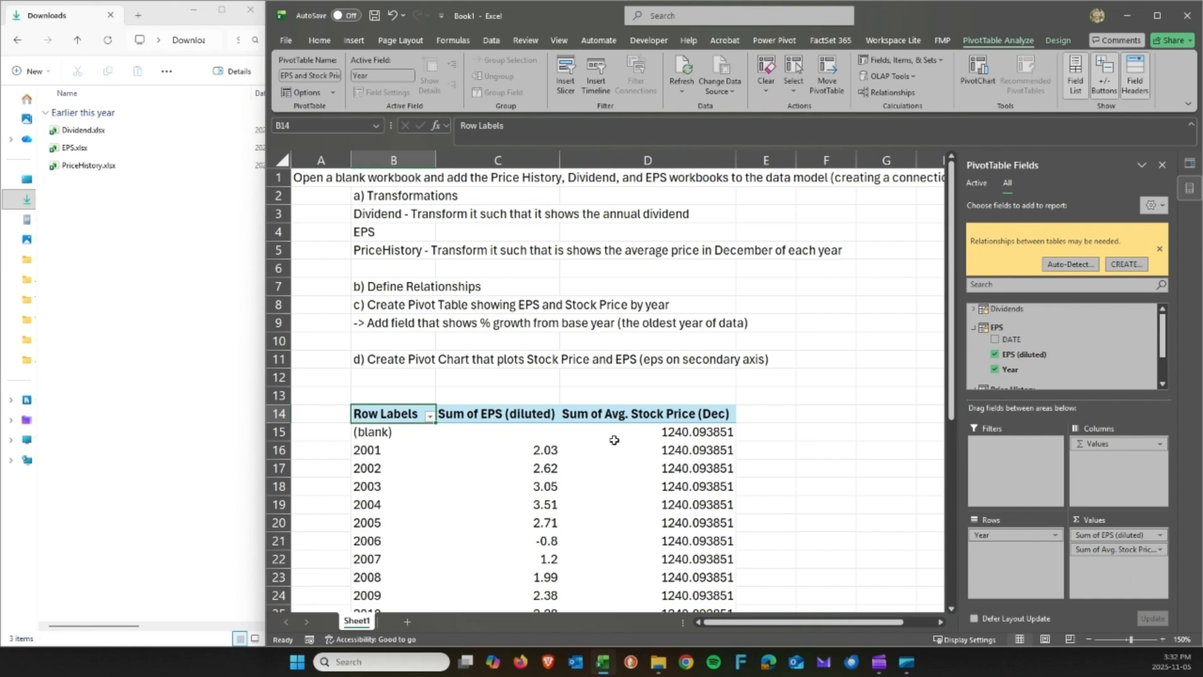
Inspect the Avg. Stock Price (Dec) column, which repeats 1240.093851 for every year.
scroll(682, 424, "down", 2)
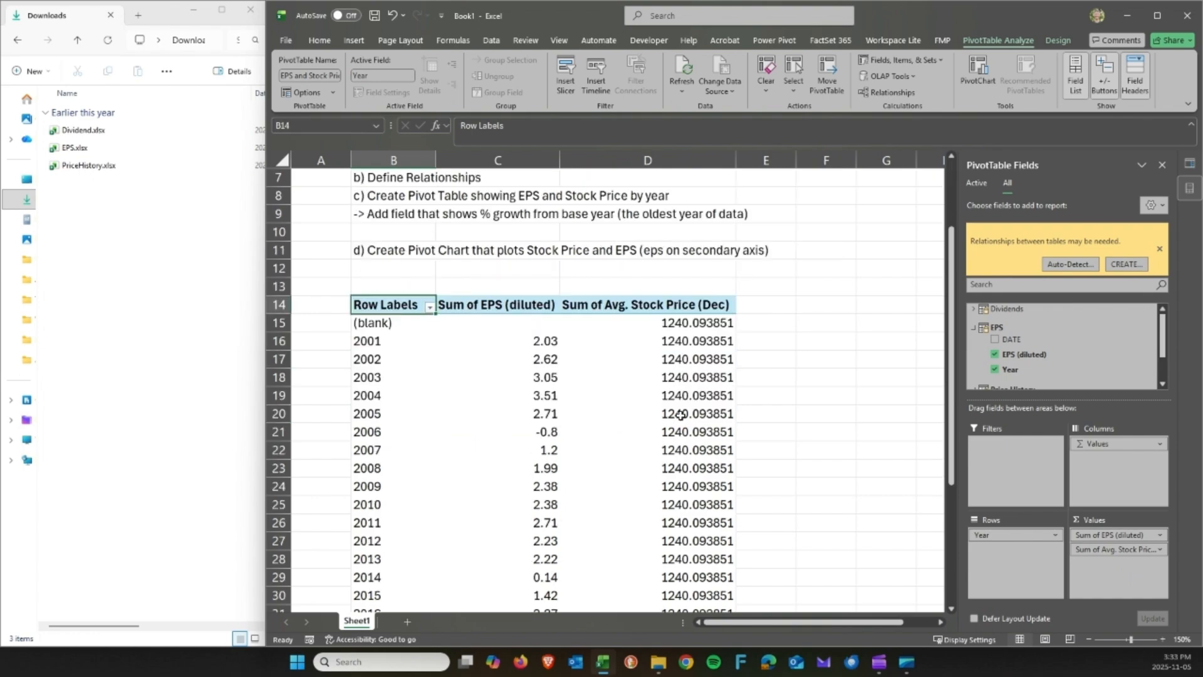
scroll(671, 403, "down", 1)
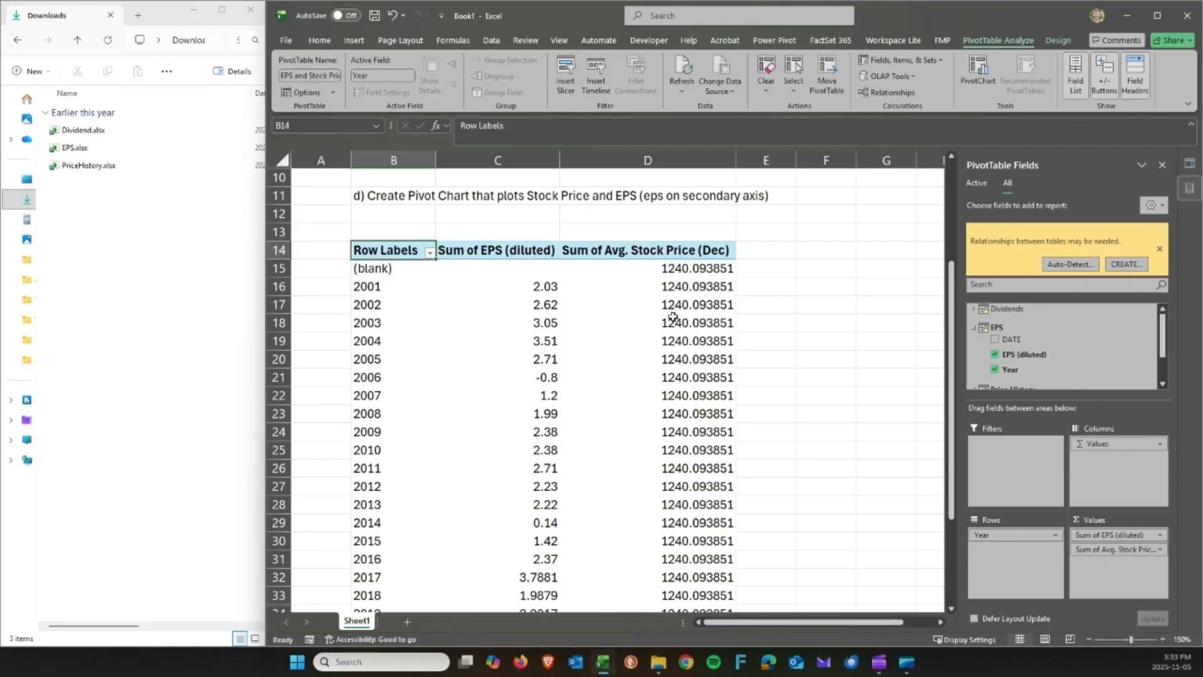
left_click(681, 270)
left_click_drag(680, 270, 687, 577)
left_click_drag(694, 415, 698, 270)
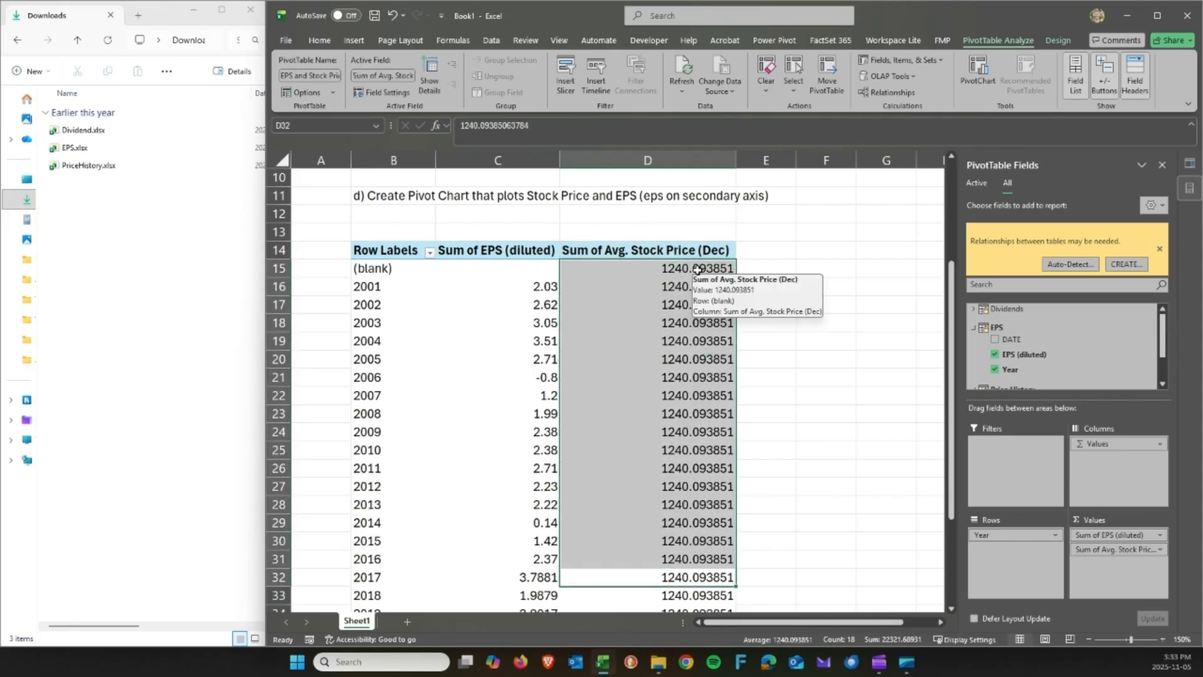
left_click(691, 321)
left_click(670, 252)
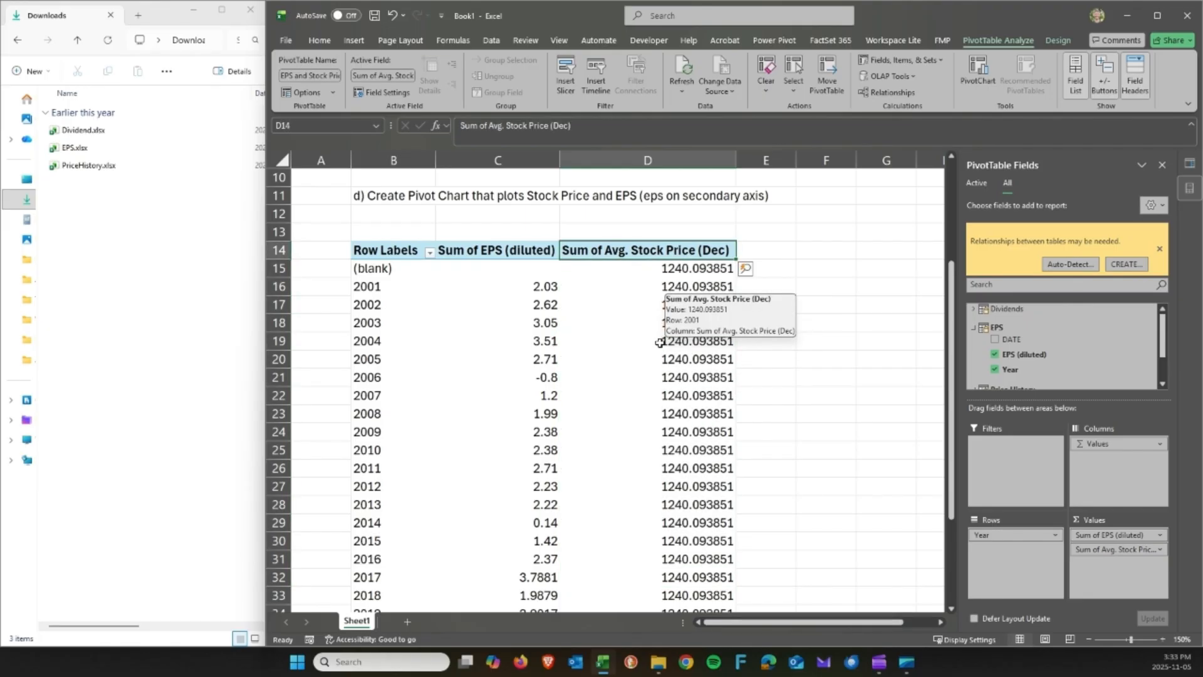
left_click(649, 357)
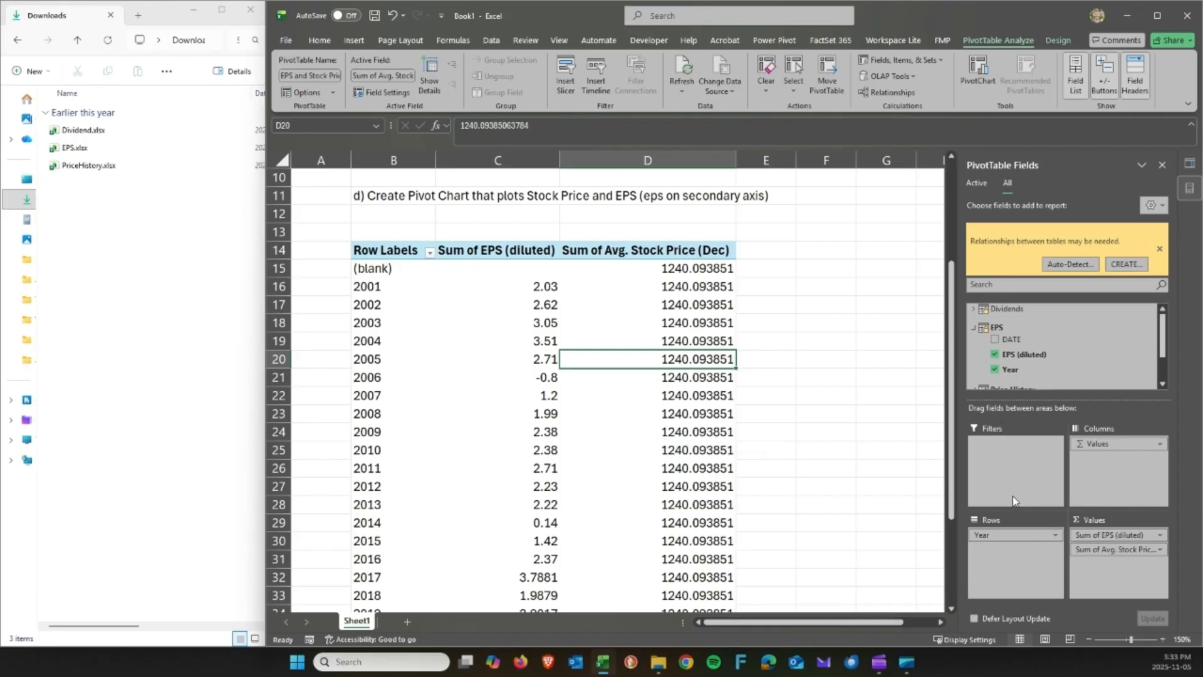
scroll(1005, 367, "down", 1)
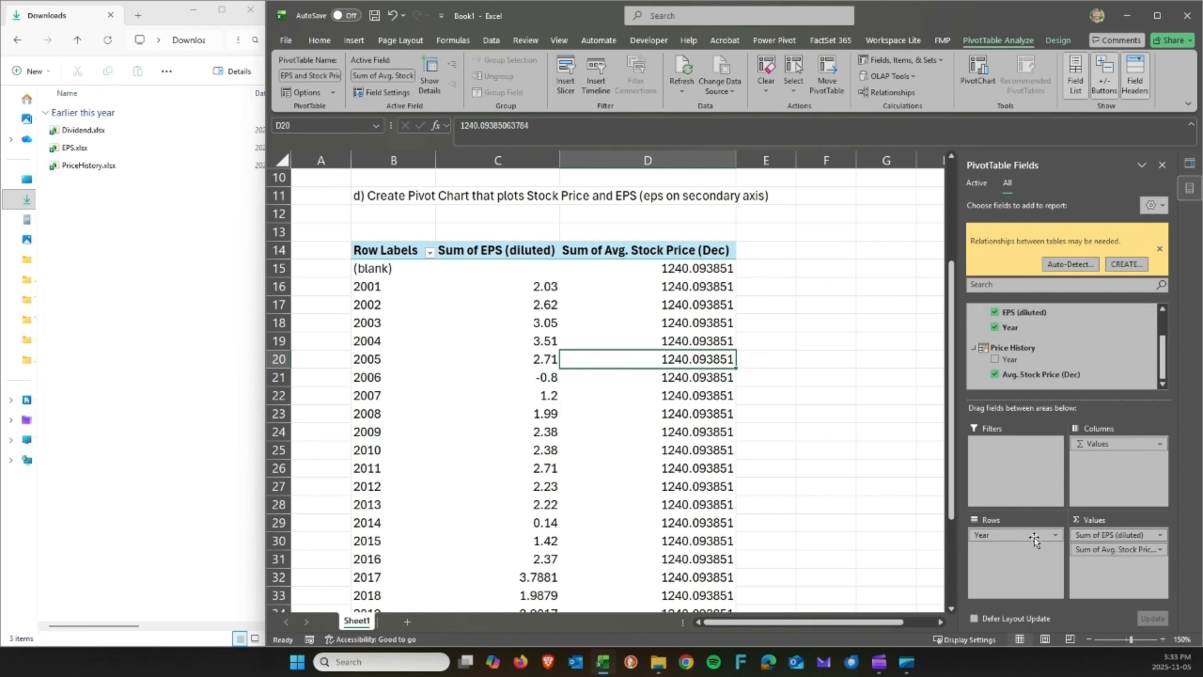
left_click_drag(1033, 537, 1005, 531)
scroll(1002, 338, "up", 1)
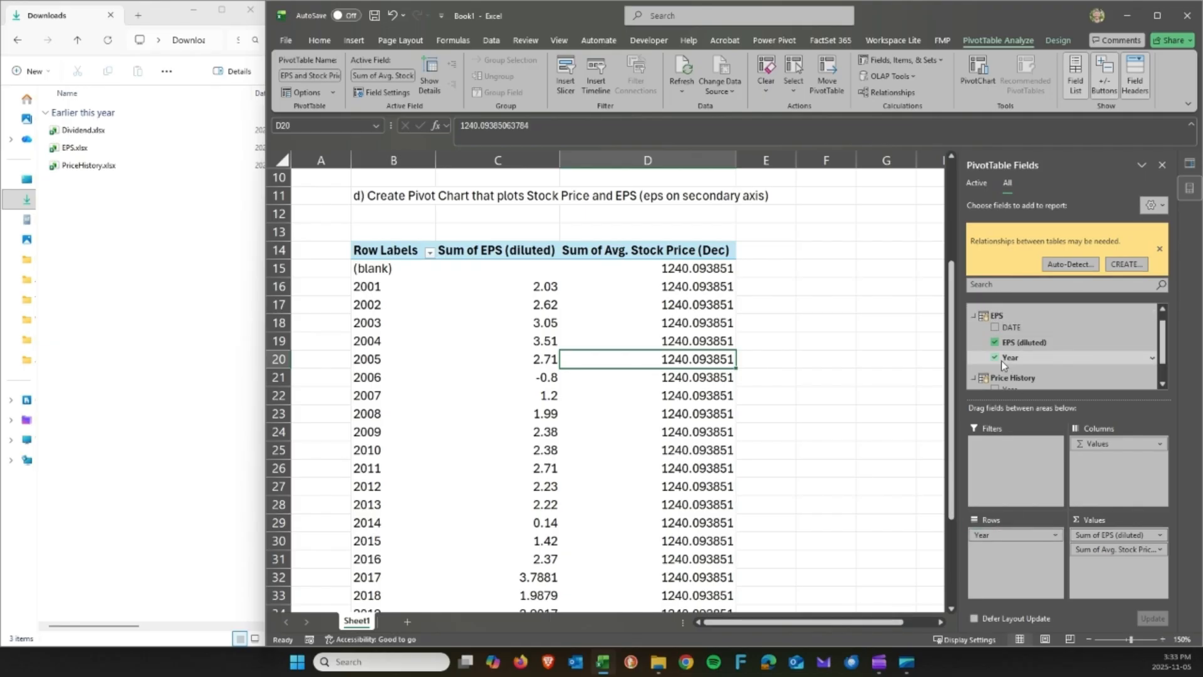
Replace EPS Year with Price History Year in the rows and review the resulting values.
left_click(995, 359)
left_click_drag(1006, 346, 1021, 588)
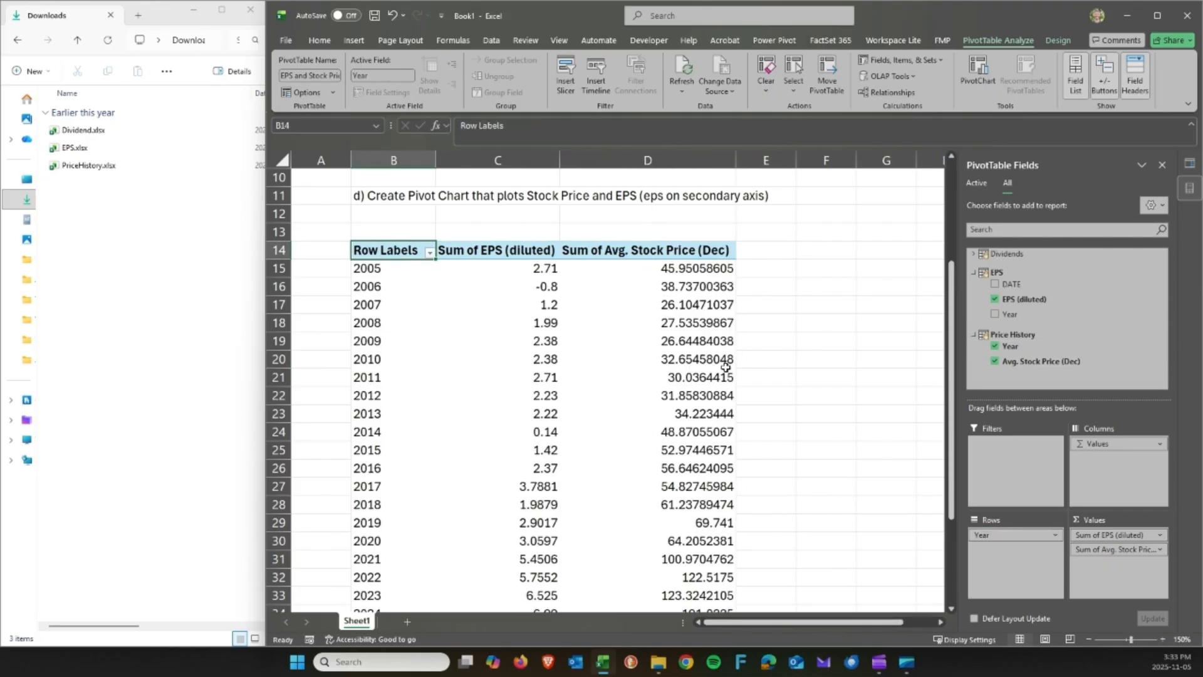
scroll(532, 303, "down", 2)
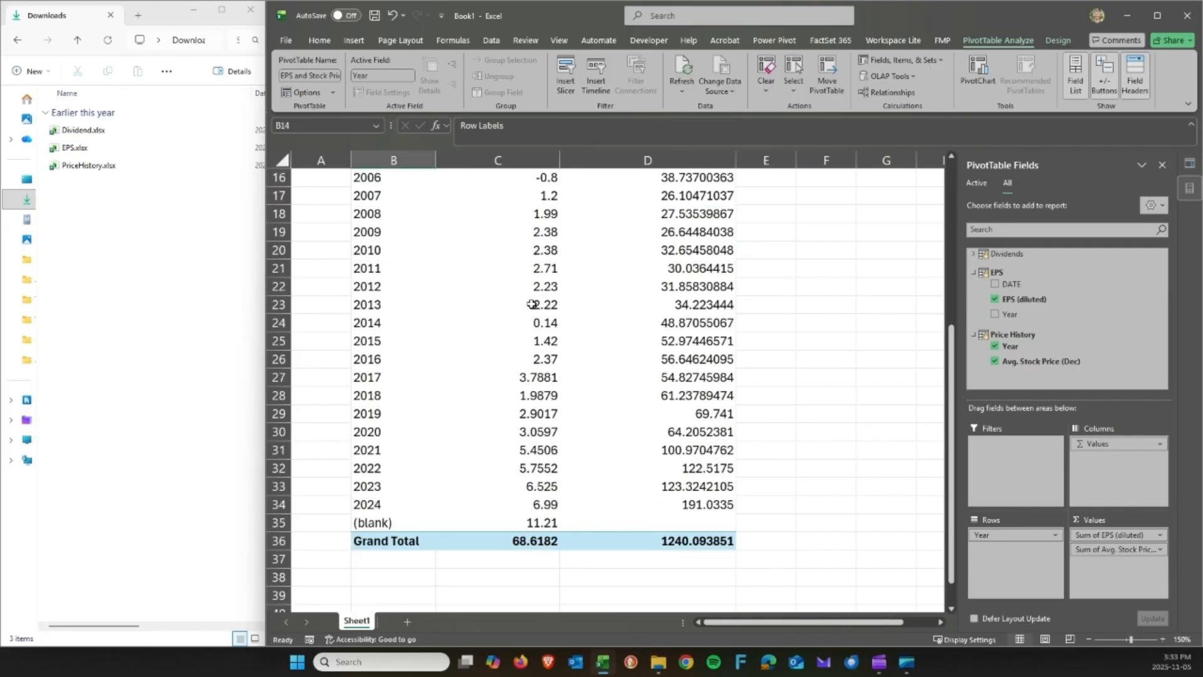
scroll(531, 304, "up", 1)
scroll(532, 304, "up", 1)
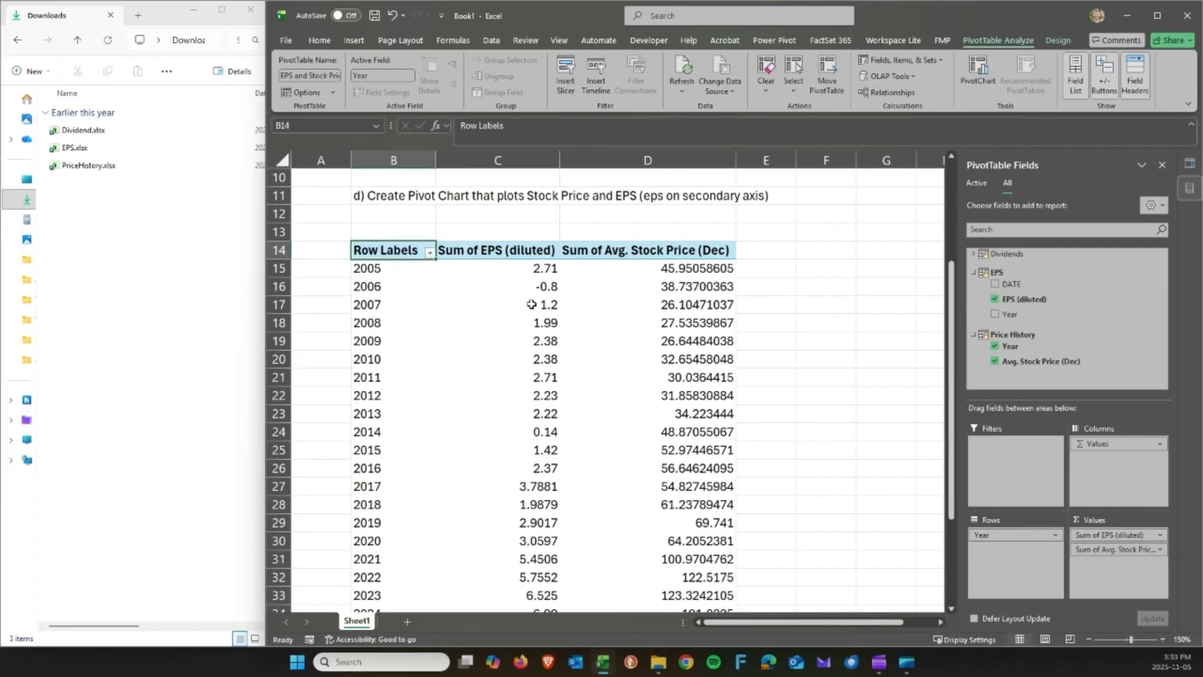
scroll(531, 304, "down", 1)
scroll(531, 305, "down", 1)
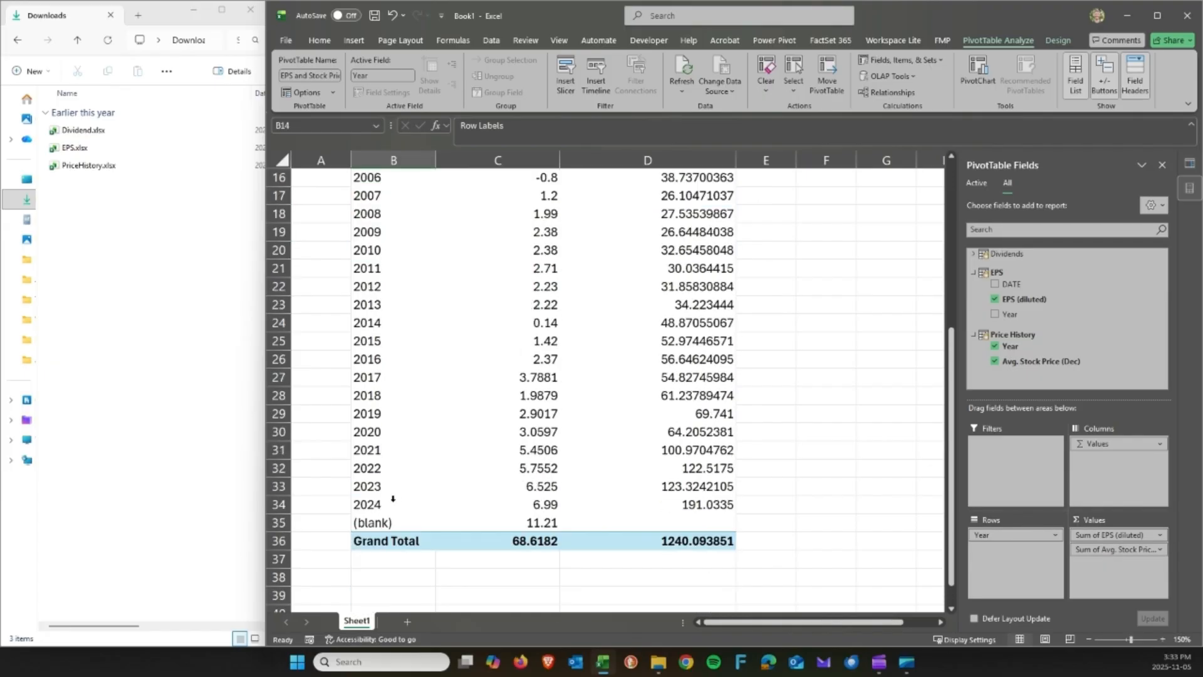
left_click(532, 519)
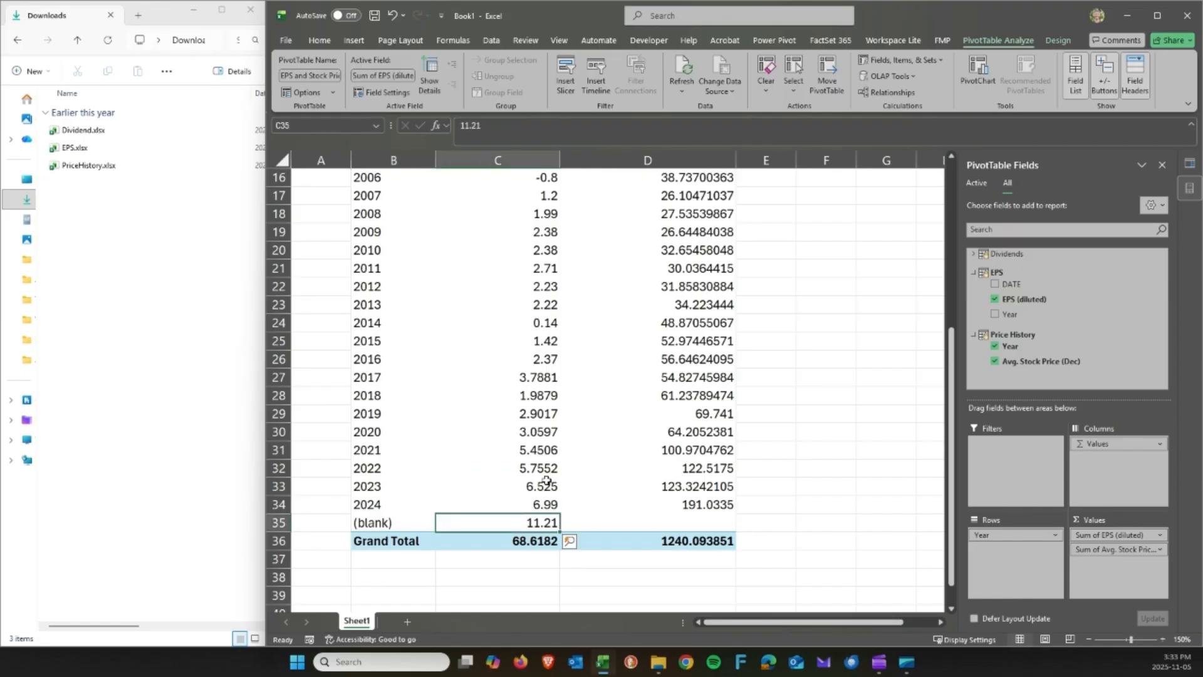
scroll(546, 476, "up", 2)
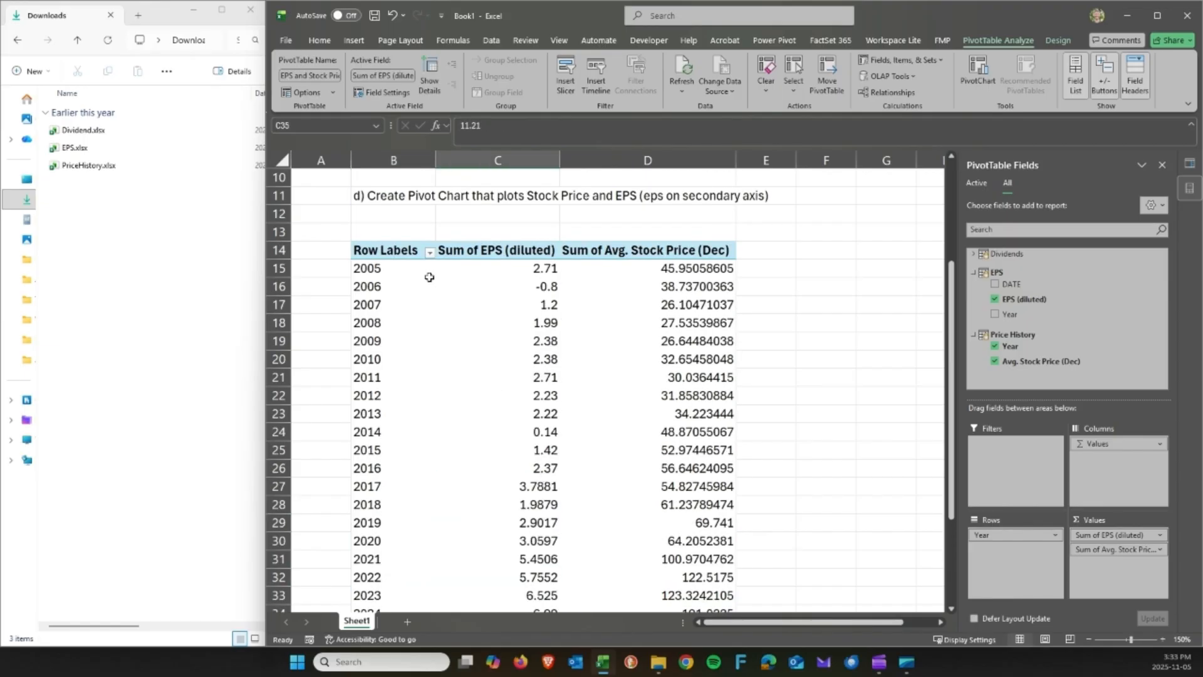
left_click_drag(544, 268, 525, 433)
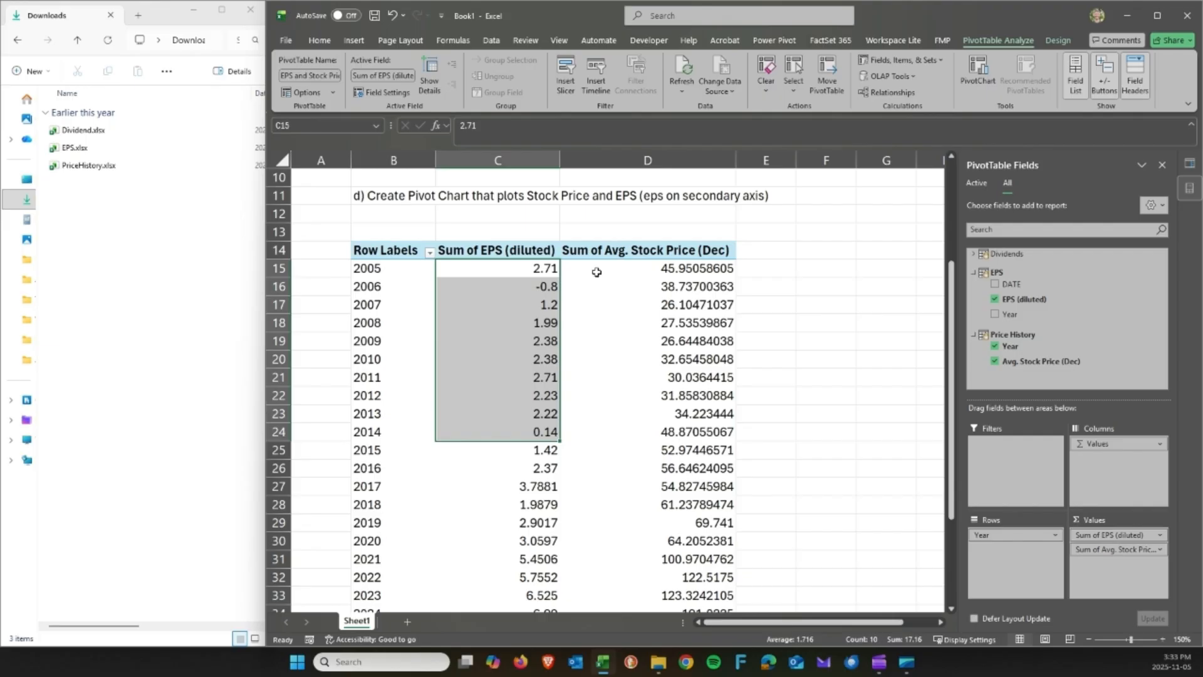
left_click_drag(623, 270, 626, 373)
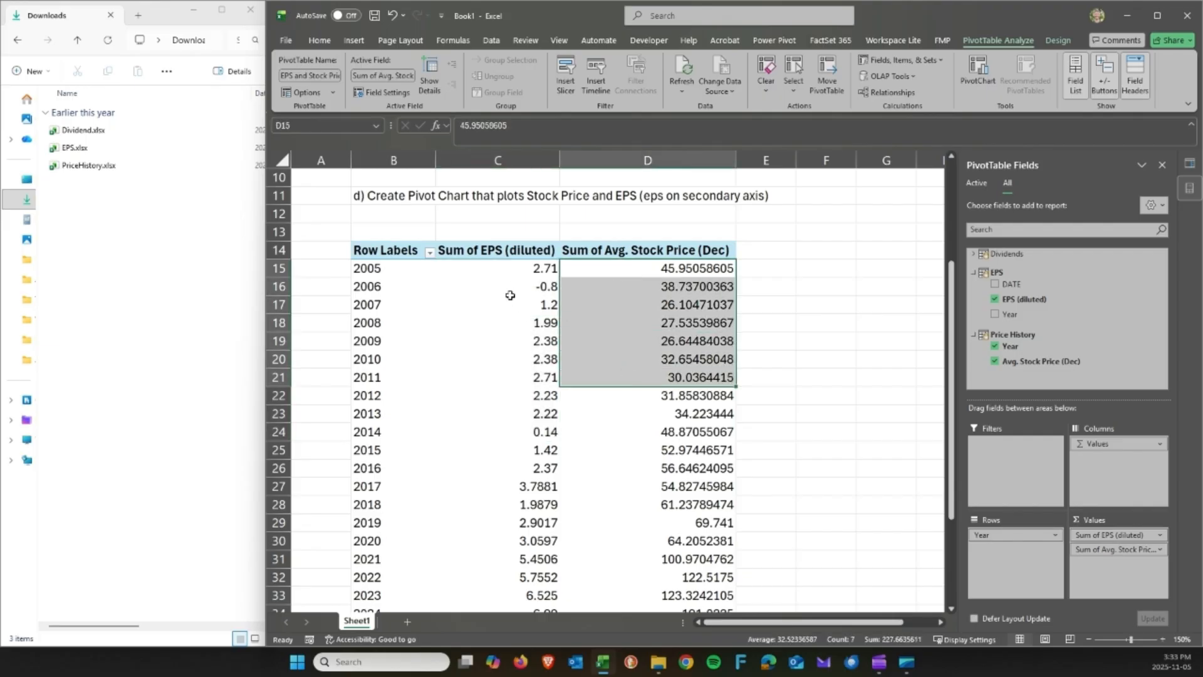
Filter the (blank) year out of the pivot's row labels.
left_click(430, 253)
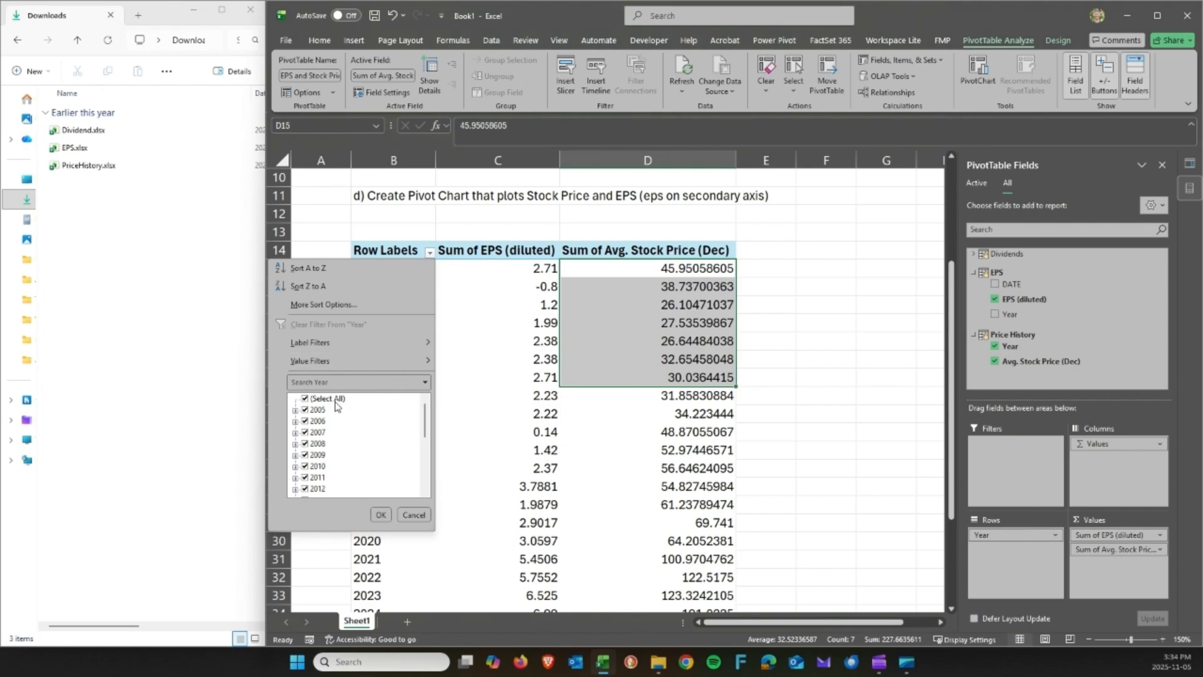
scroll(336, 406, "down", 5)
left_click(306, 489)
left_click(381, 514)
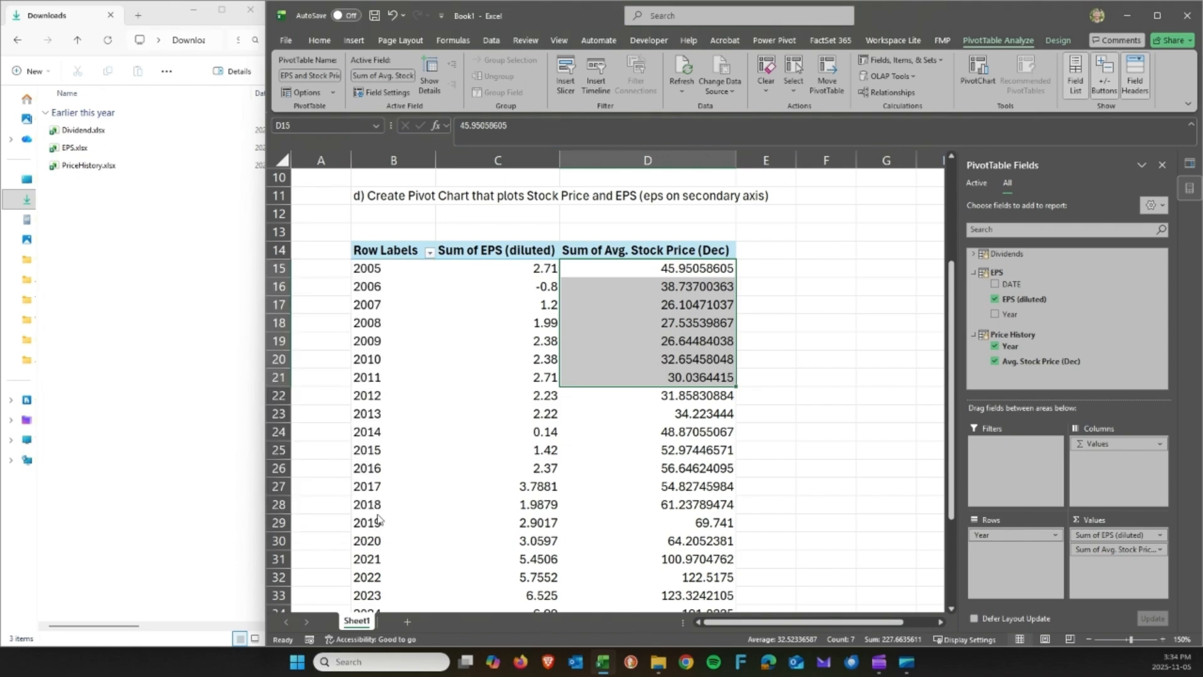
scroll(606, 313, "down", 4)
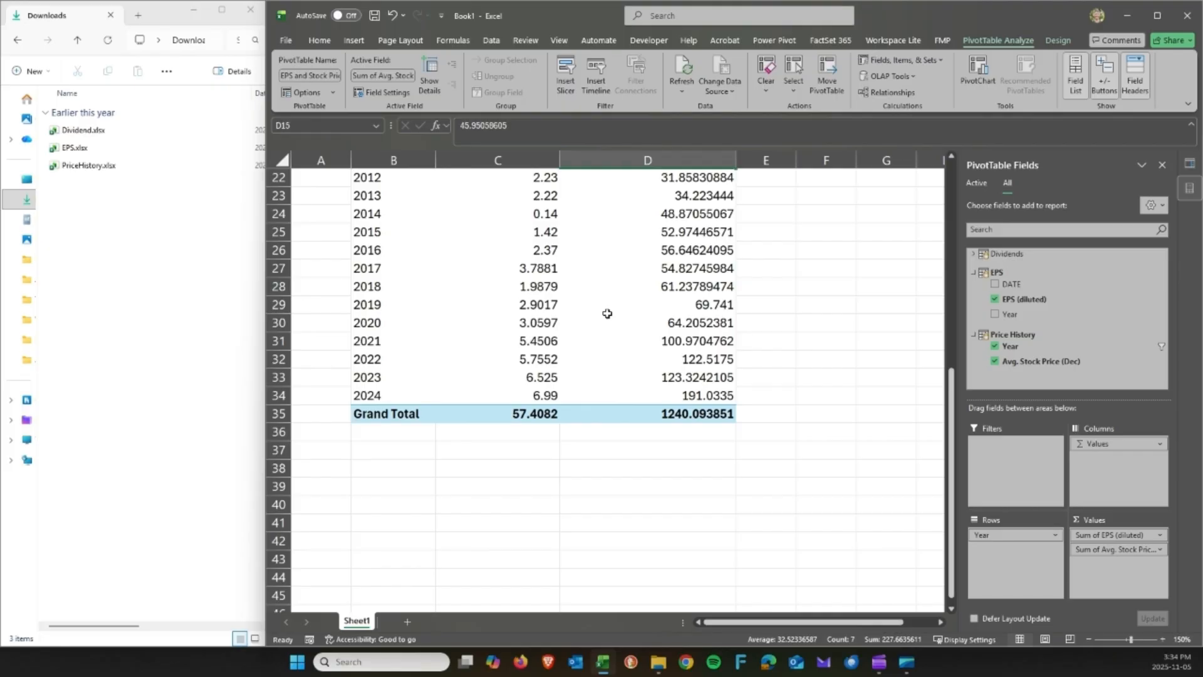
scroll(607, 313, "up", 4)
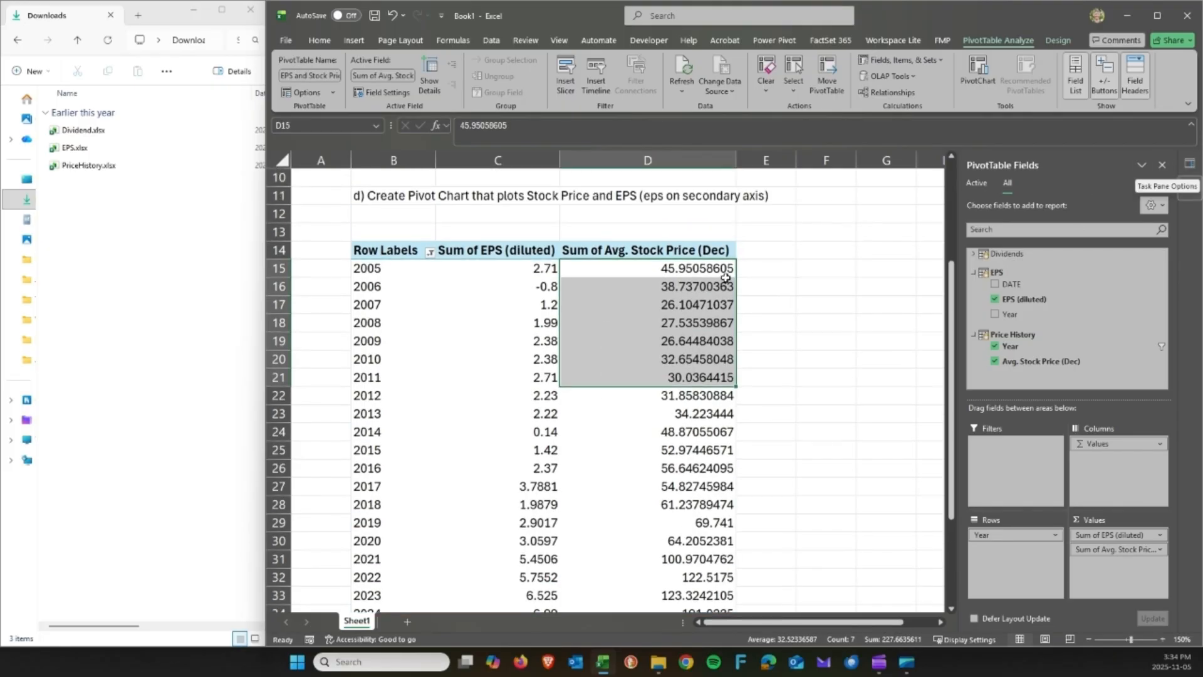
Review the yearly EPS and stock price values, e.g. 2005 at 2.71 and 45.95, then show PivotTable Design.
scroll(726, 277, "up", 3)
left_click_drag(391, 315, 638, 323)
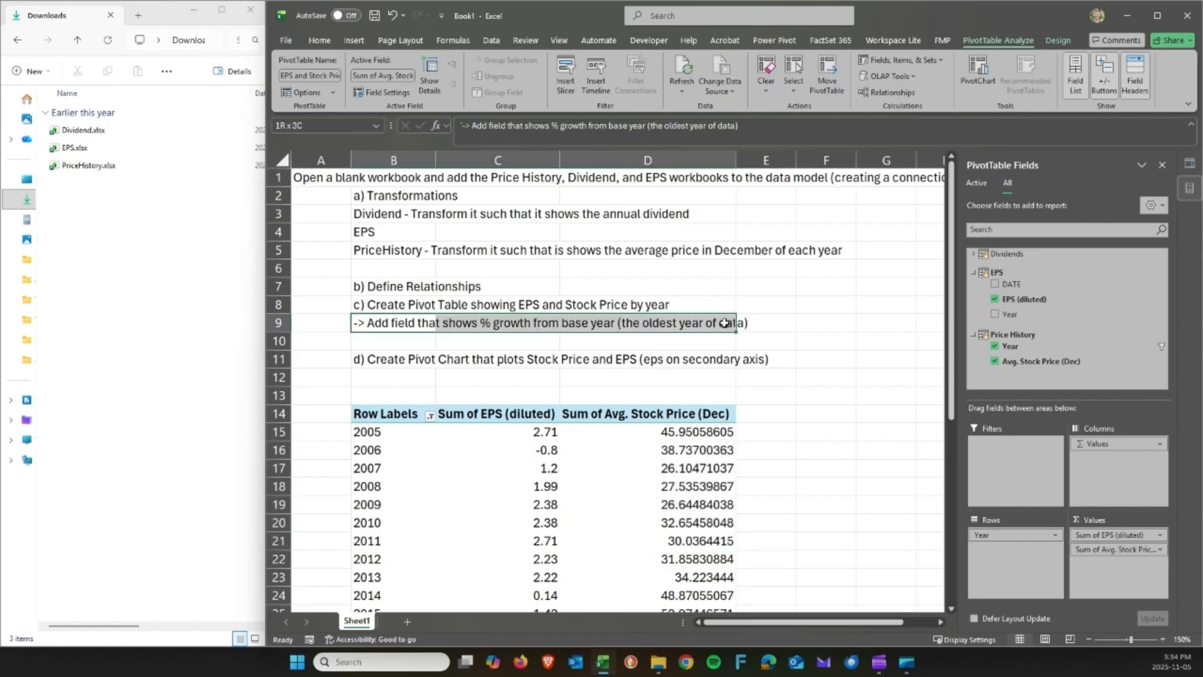
left_click(492, 431)
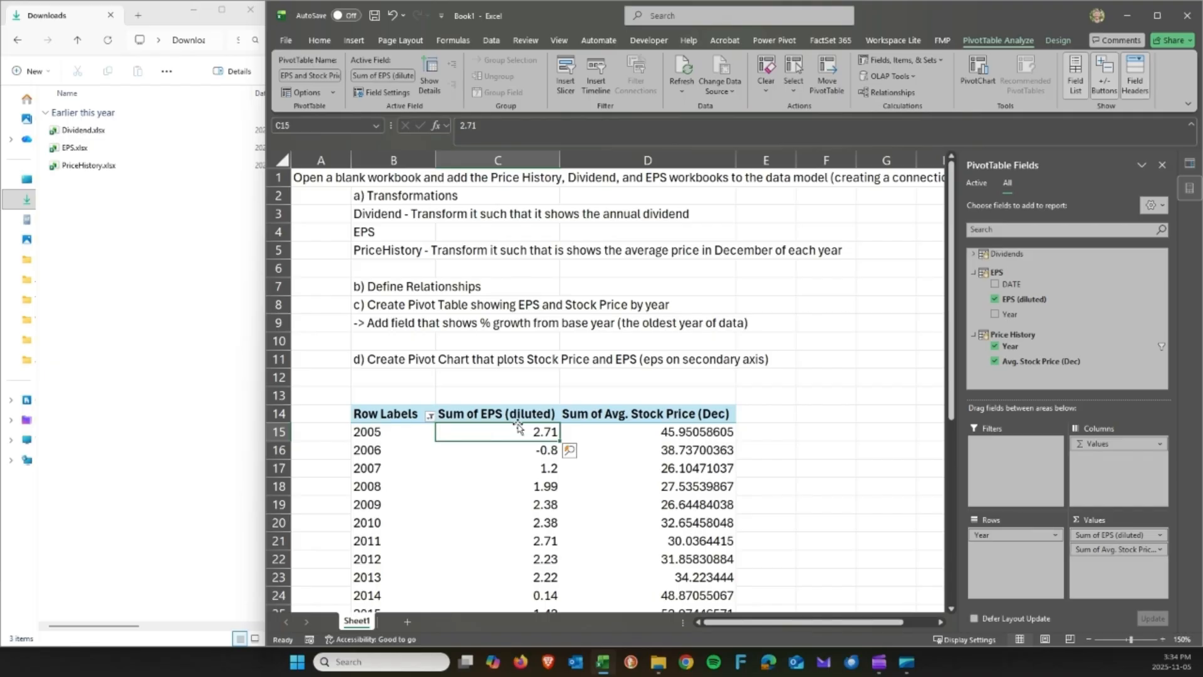
scroll(520, 427, "down", 1)
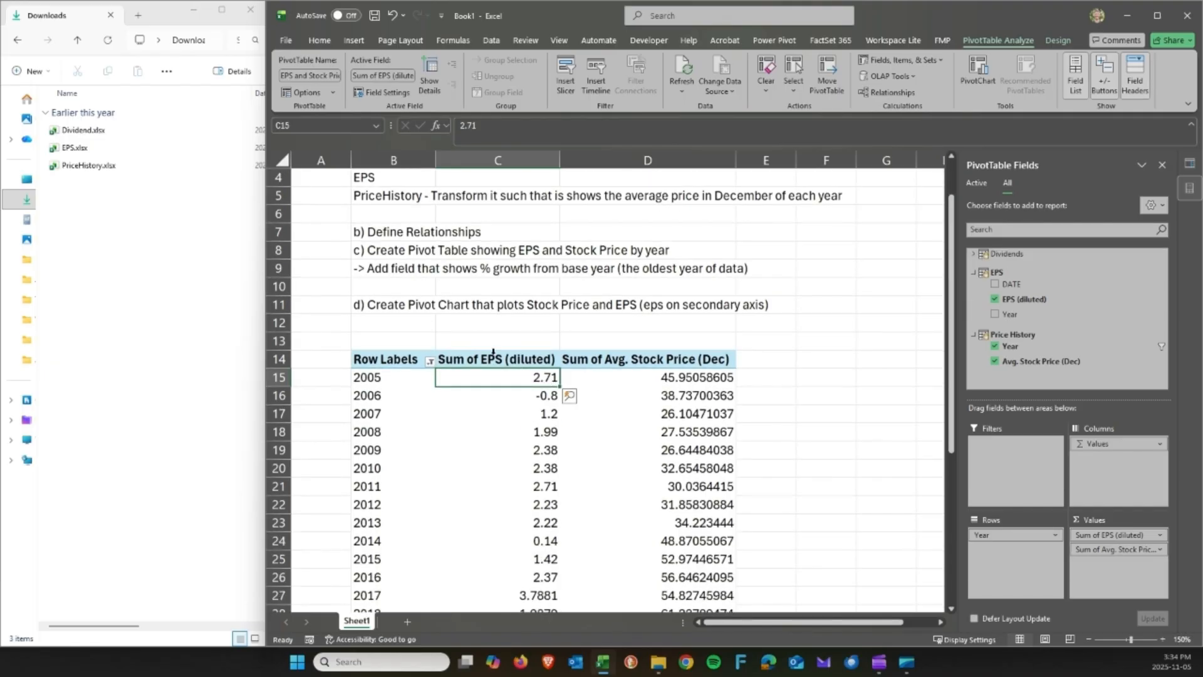
left_click(489, 359)
left_click(495, 393)
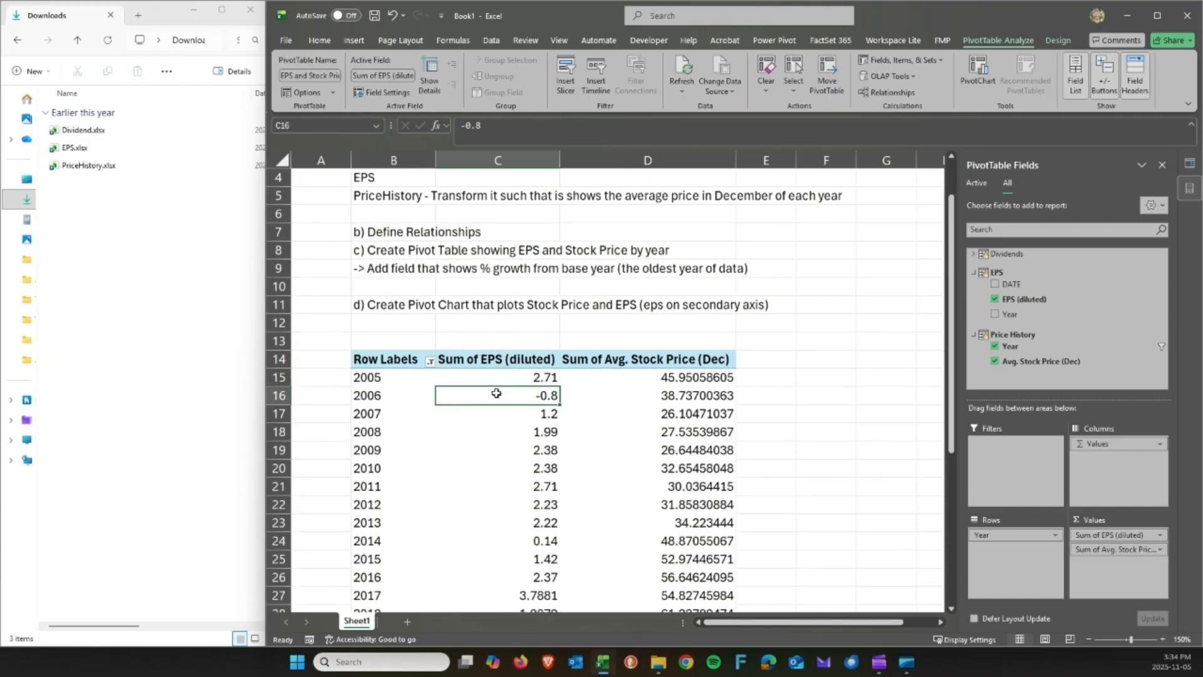
left_click(646, 352)
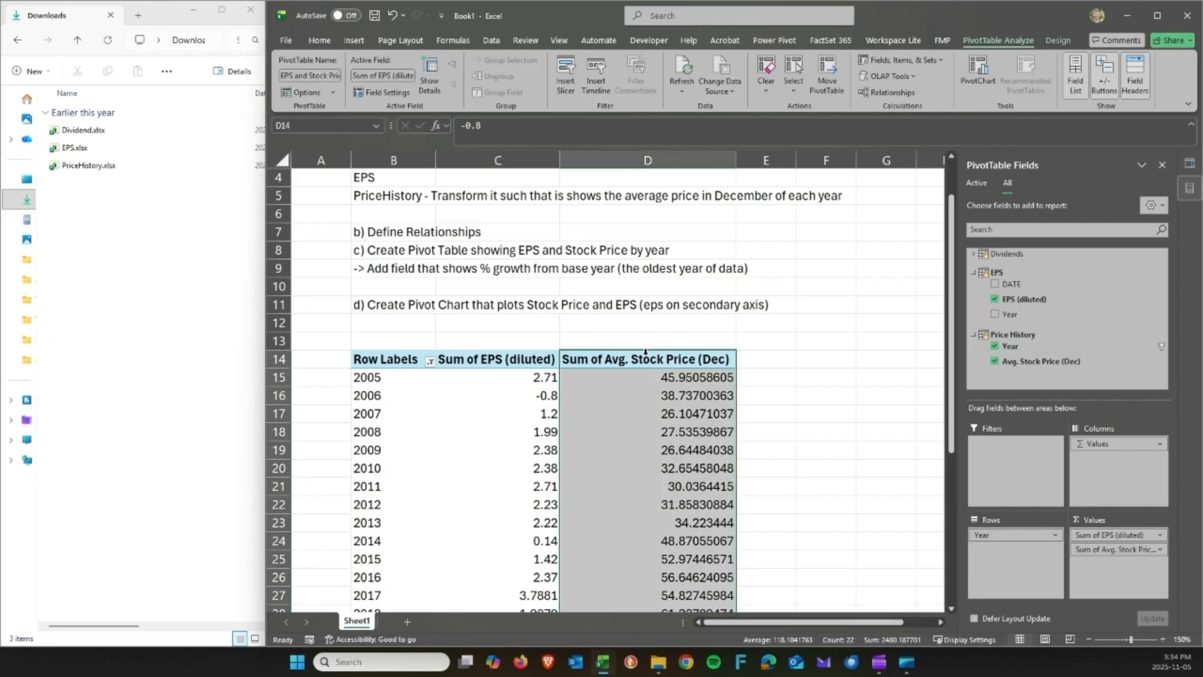
left_click(646, 377)
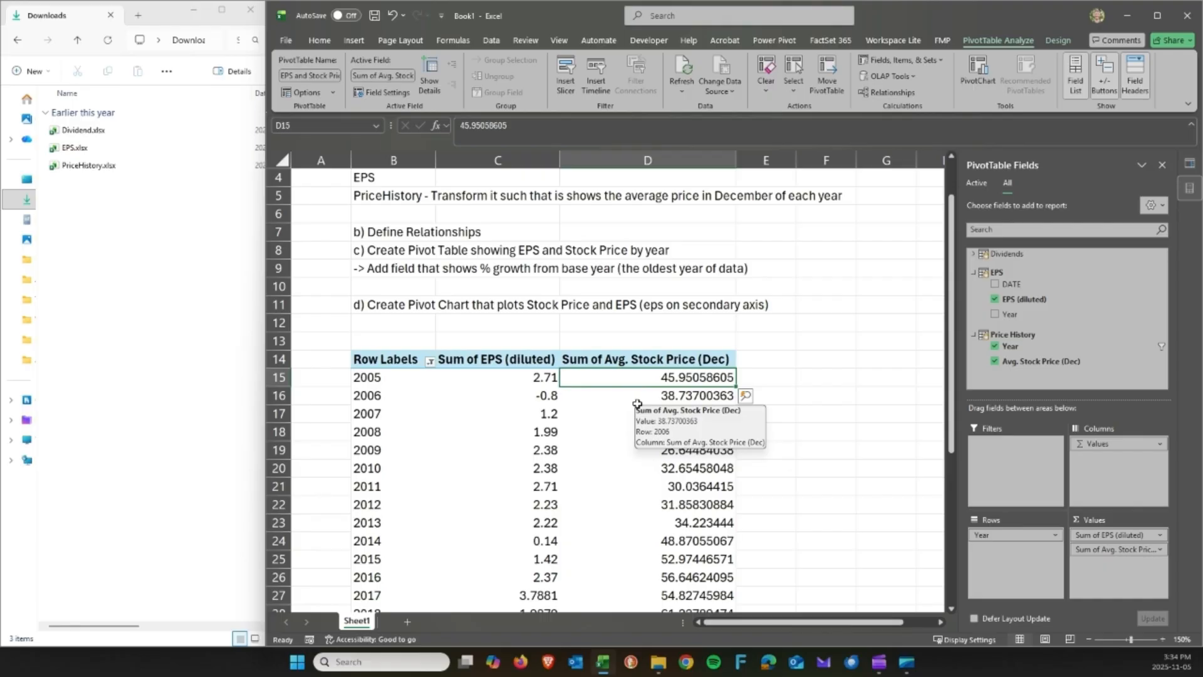
left_click(625, 432)
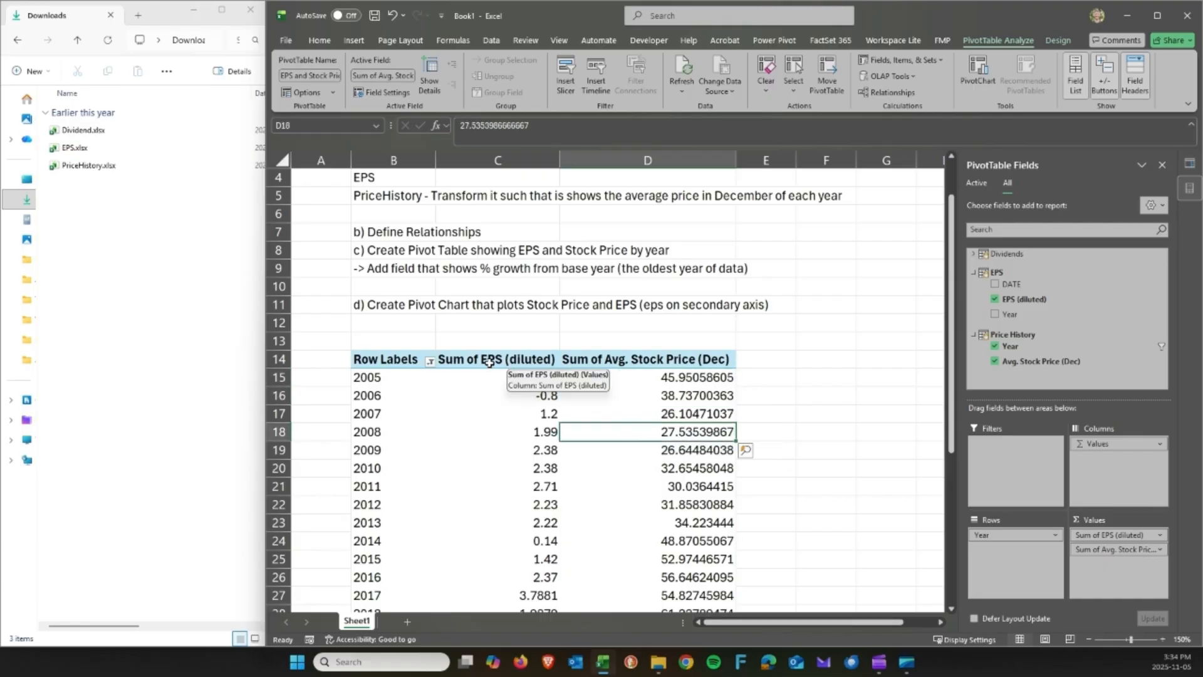
left_click(1057, 40)
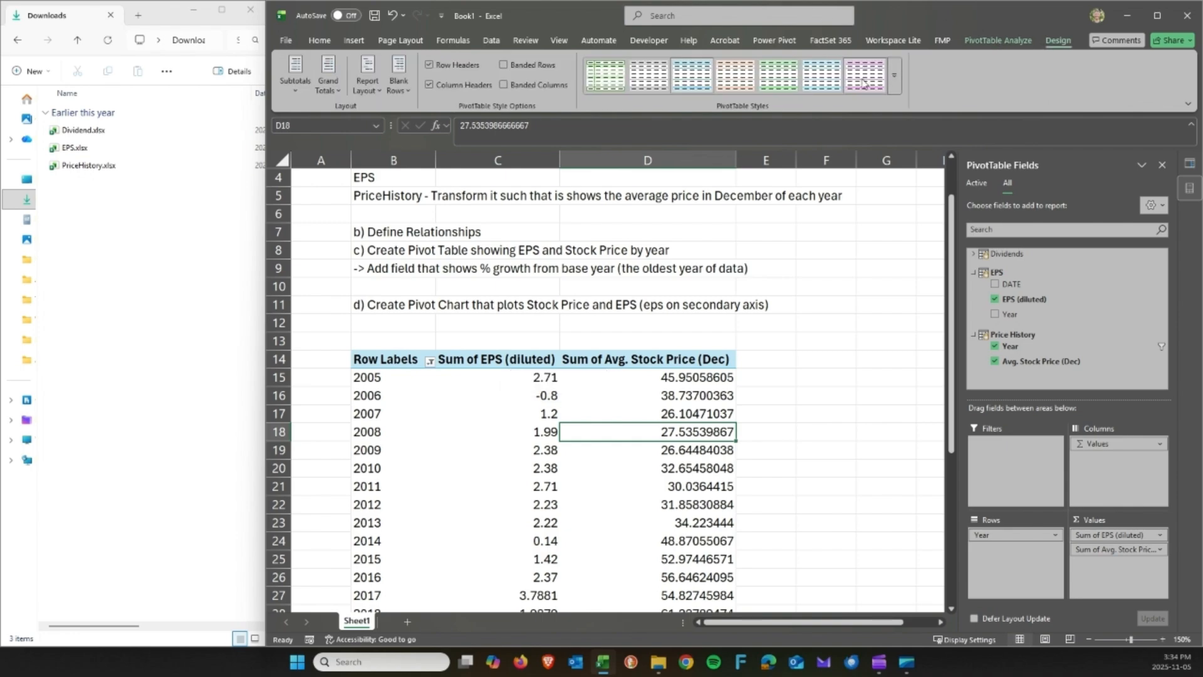
Apply a blue Medium PivotTable style to the pivot table.
left_click(899, 93)
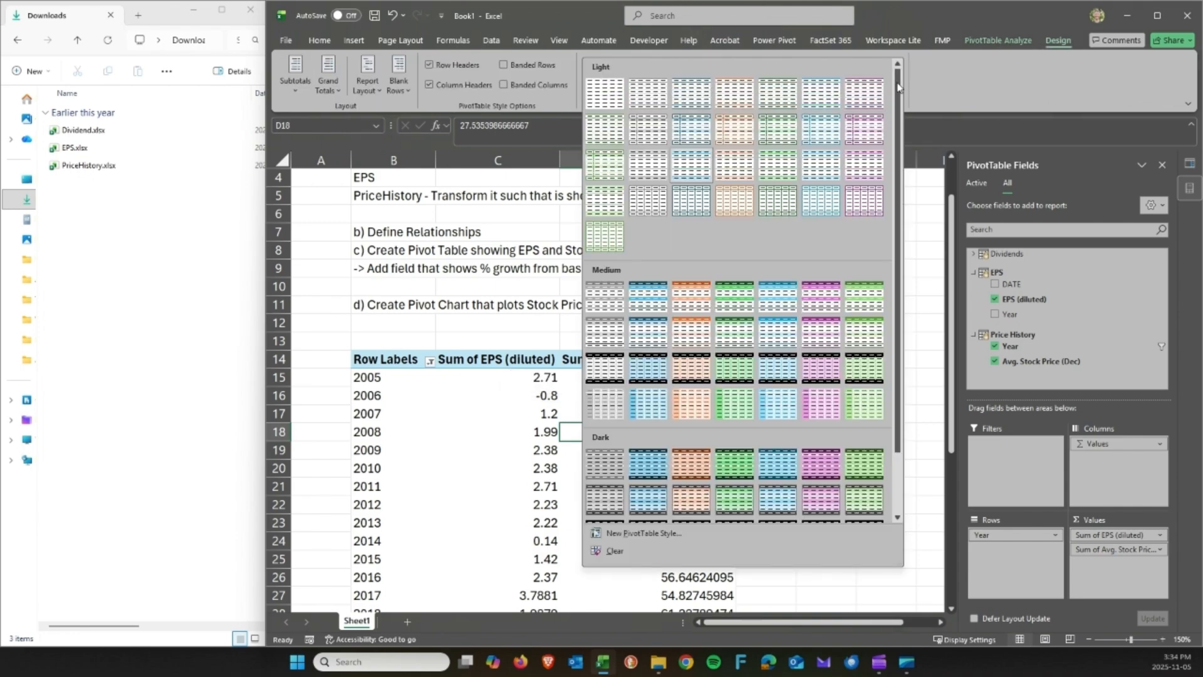
left_click(652, 299)
scroll(623, 368, "down", 6)
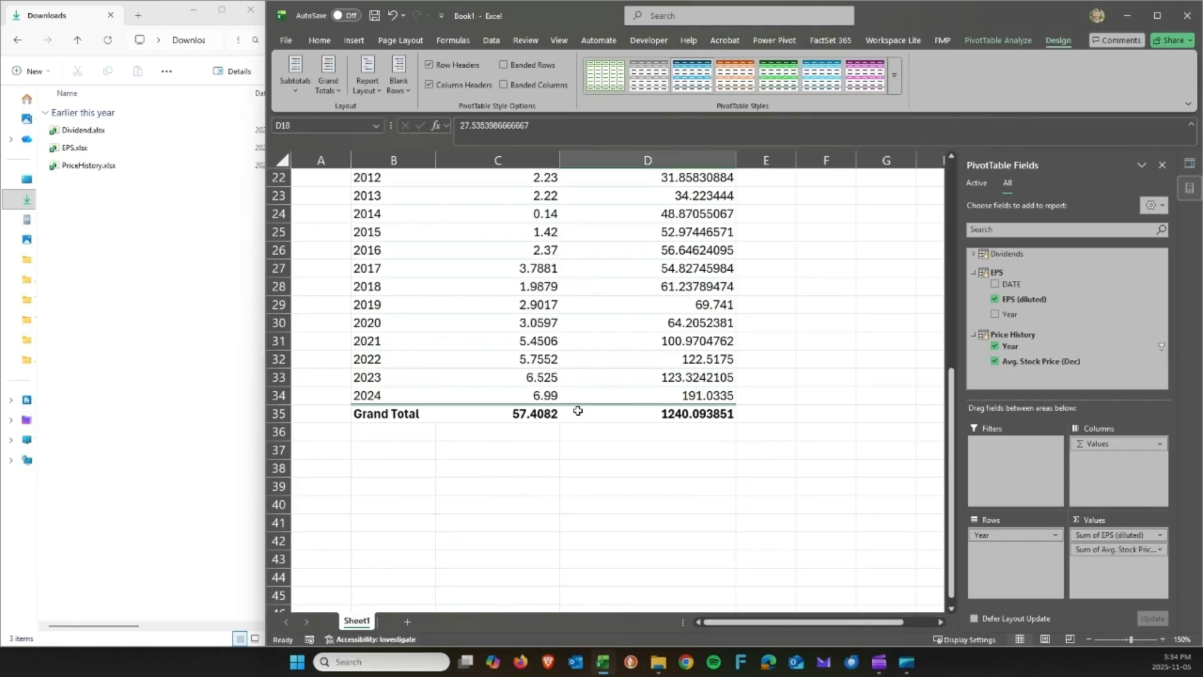
left_click(533, 341)
left_click(542, 414)
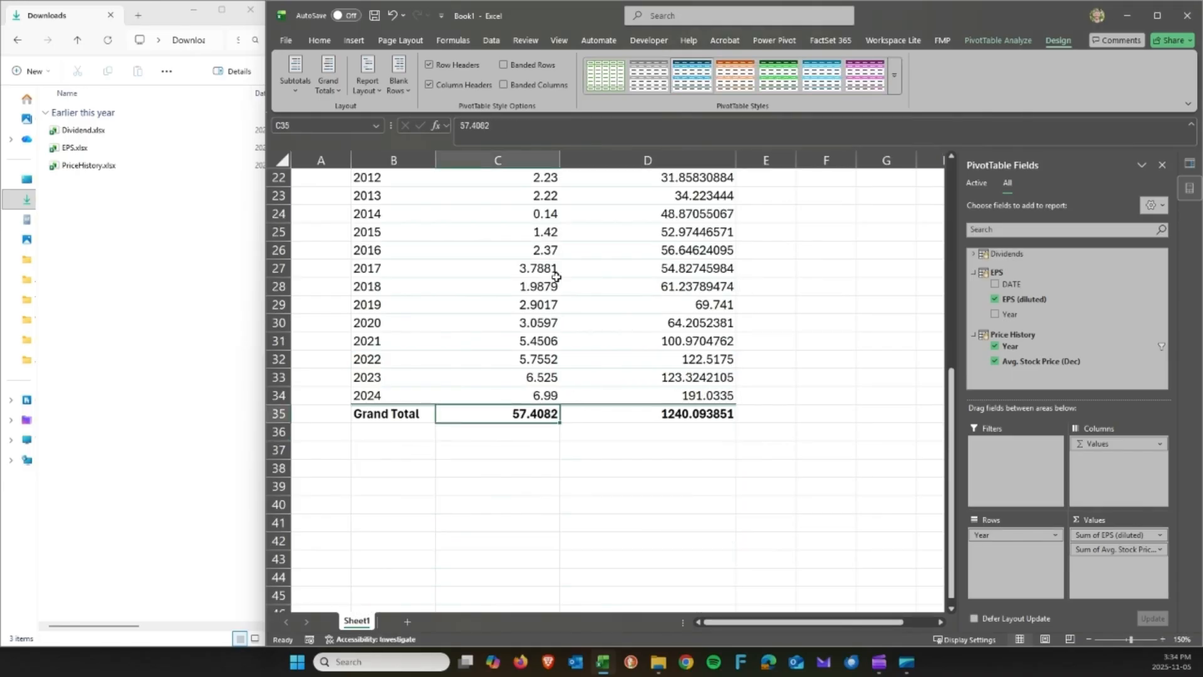
scroll(556, 276, "up", 3)
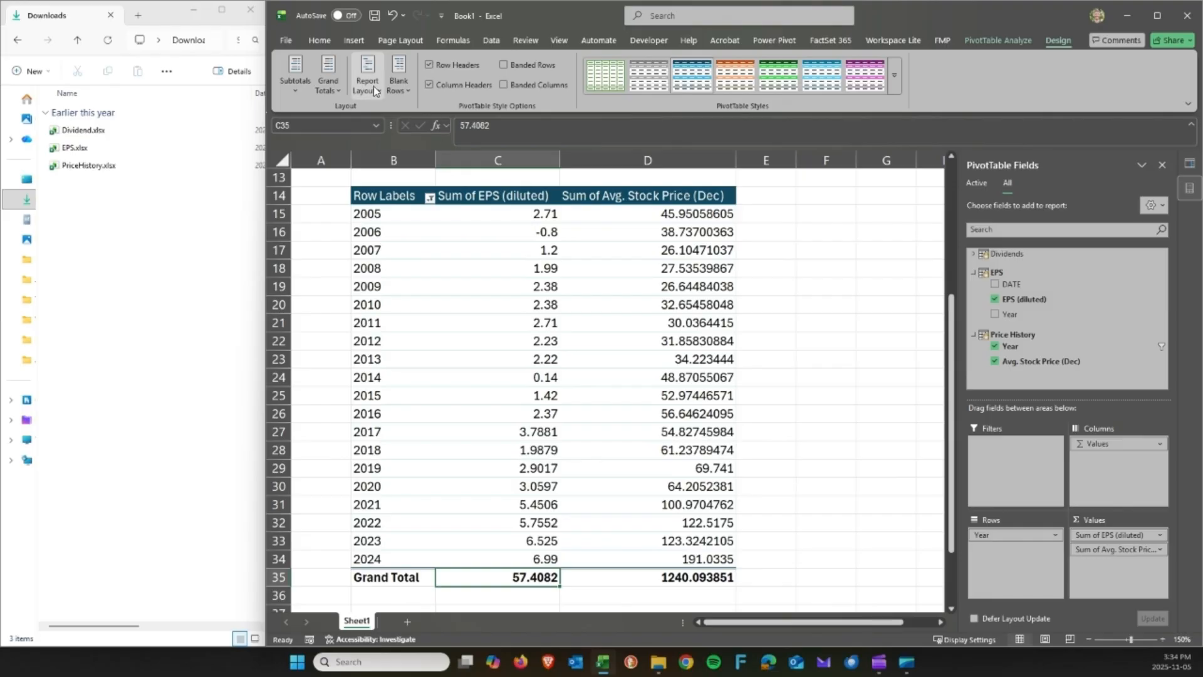
Look over the Grand Totals options and the stock price grand total without changing anything.
left_click(327, 81)
left_click(696, 588)
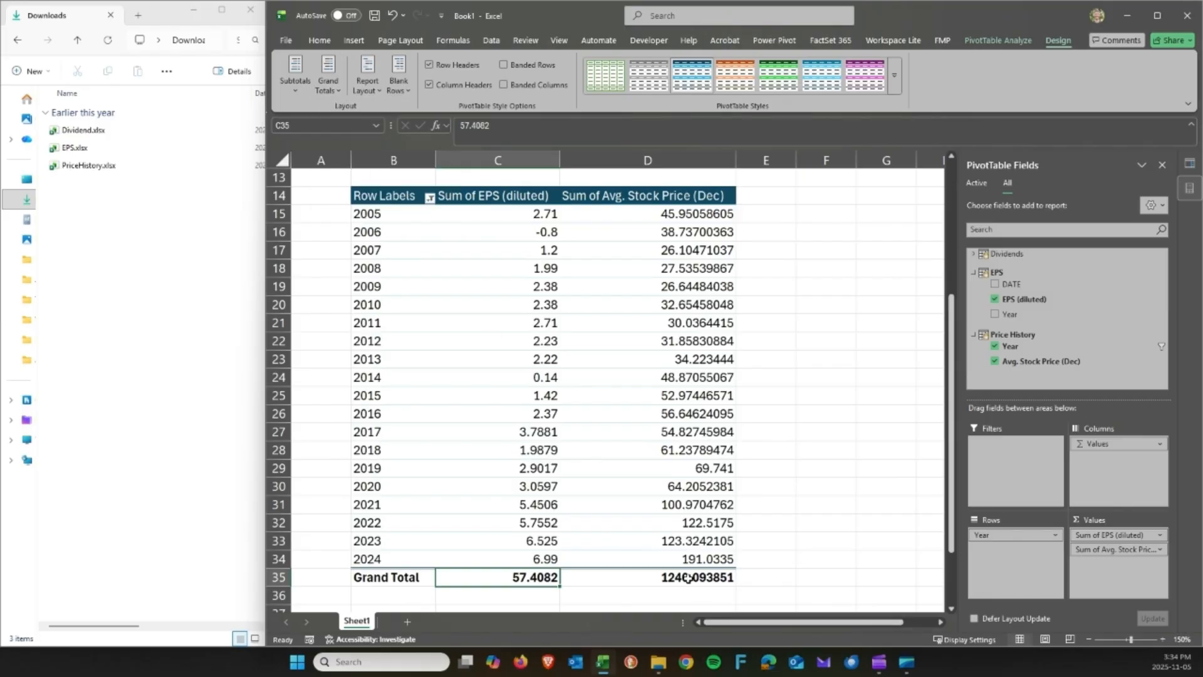
left_click(687, 577)
left_click_drag(666, 284, 689, 465)
left_click(680, 574)
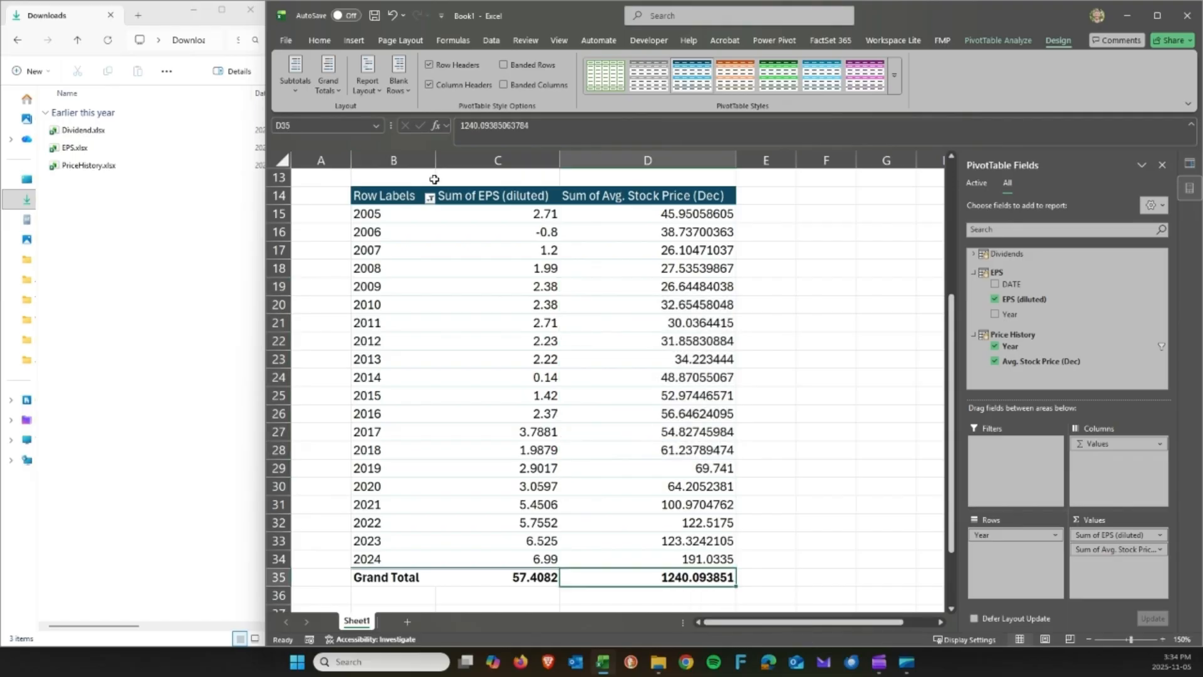
Turn off grand totals for rows and columns and switch the pivot to Outline Form.
left_click(327, 85)
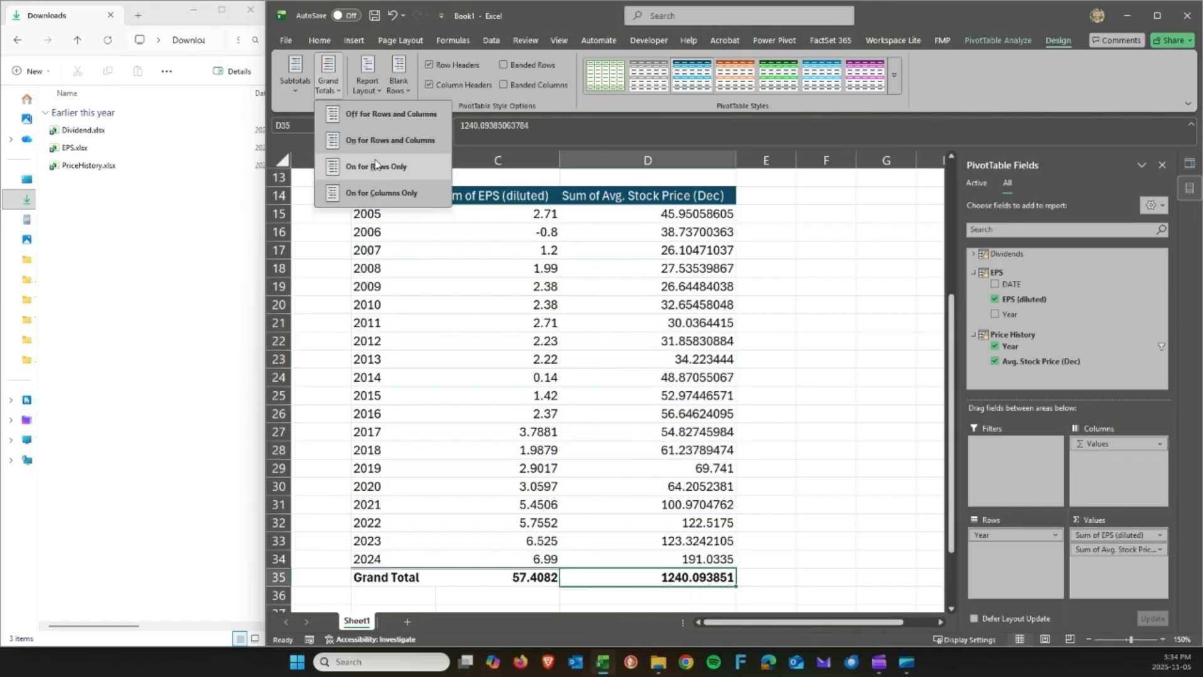
left_click(382, 114)
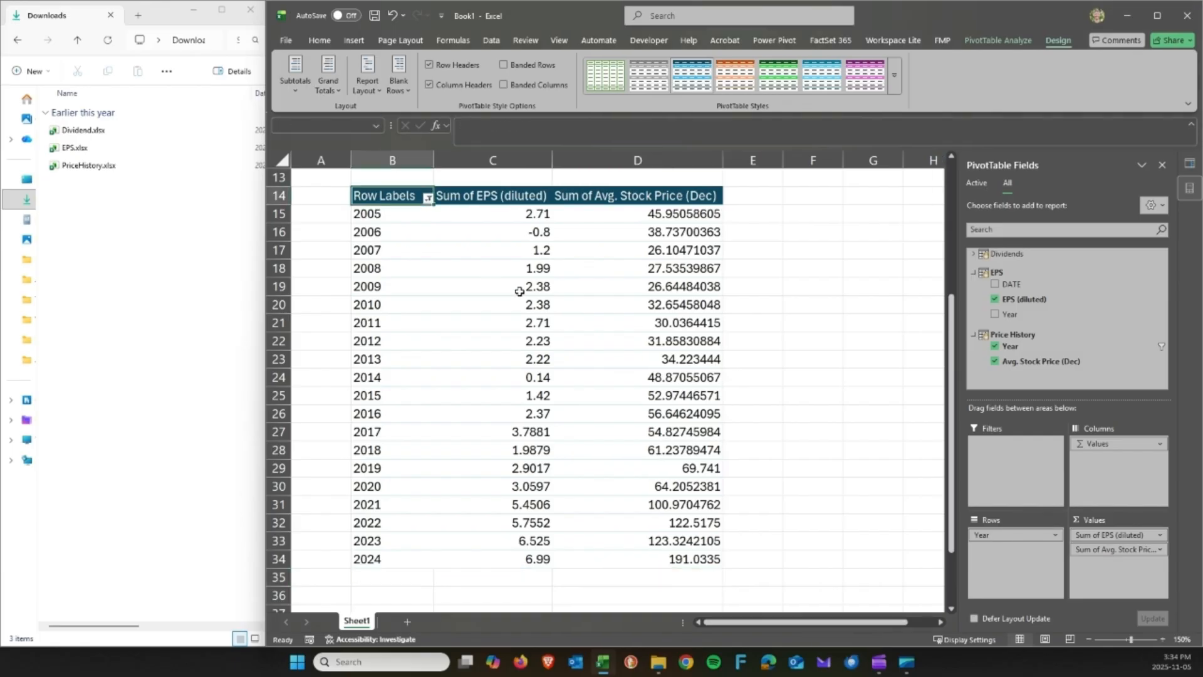
left_click(502, 199)
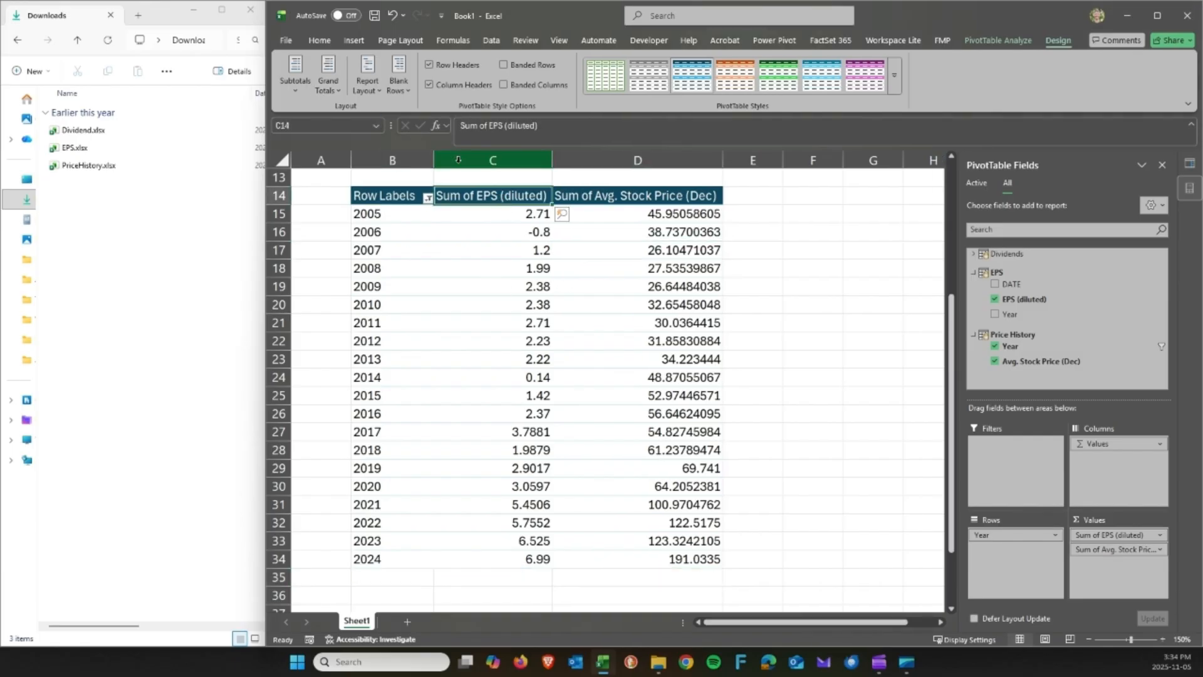
left_click(381, 94)
left_click(401, 140)
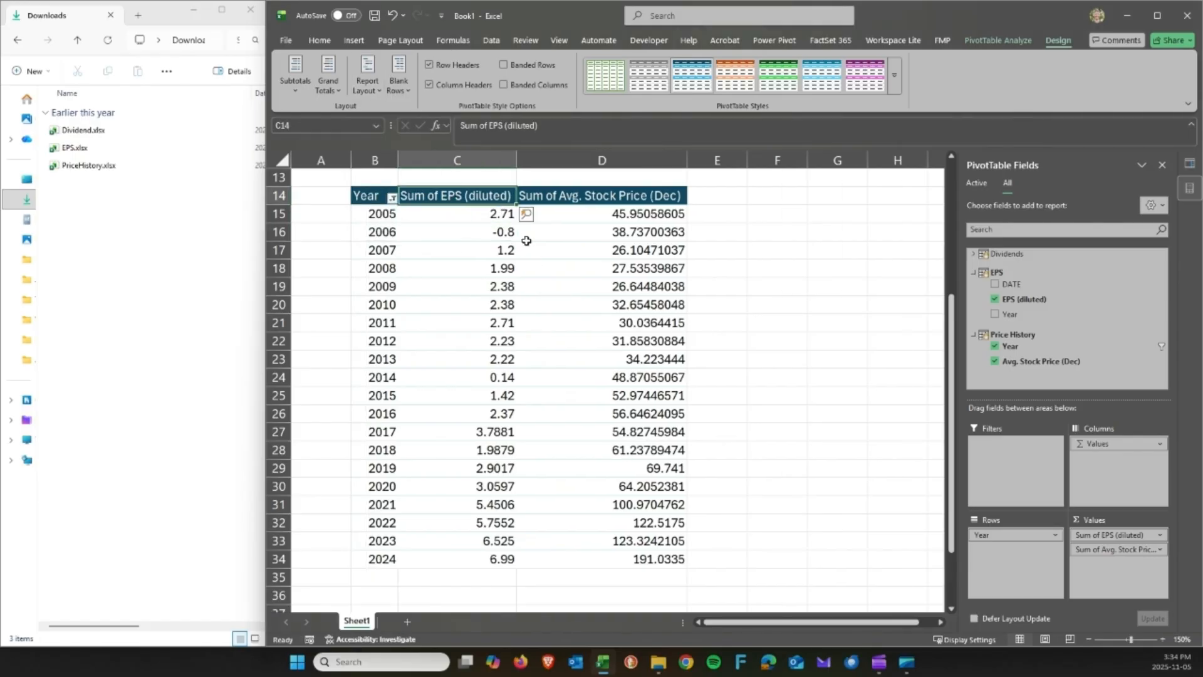
Rename the value headers to 'EPS' and 'Avg. Stock Price (Dec)'.
type("EPS")
key("Tab")
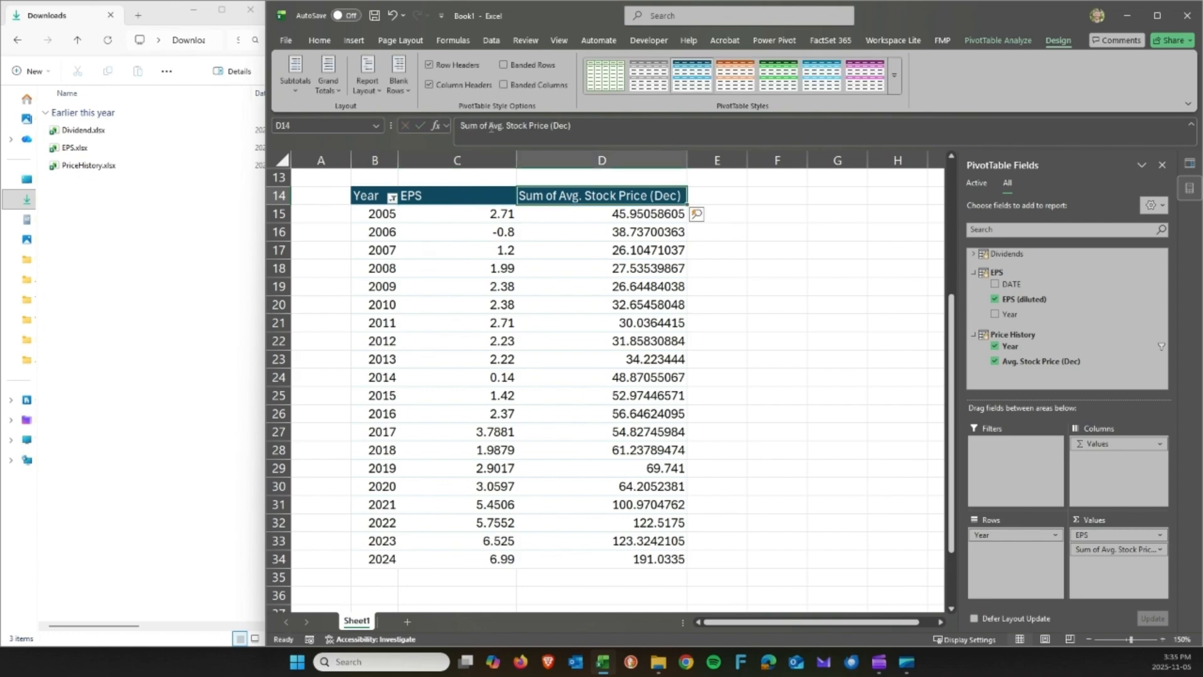
left_click_drag(491, 127, 461, 127)
key("BackSpace")
key("Return")
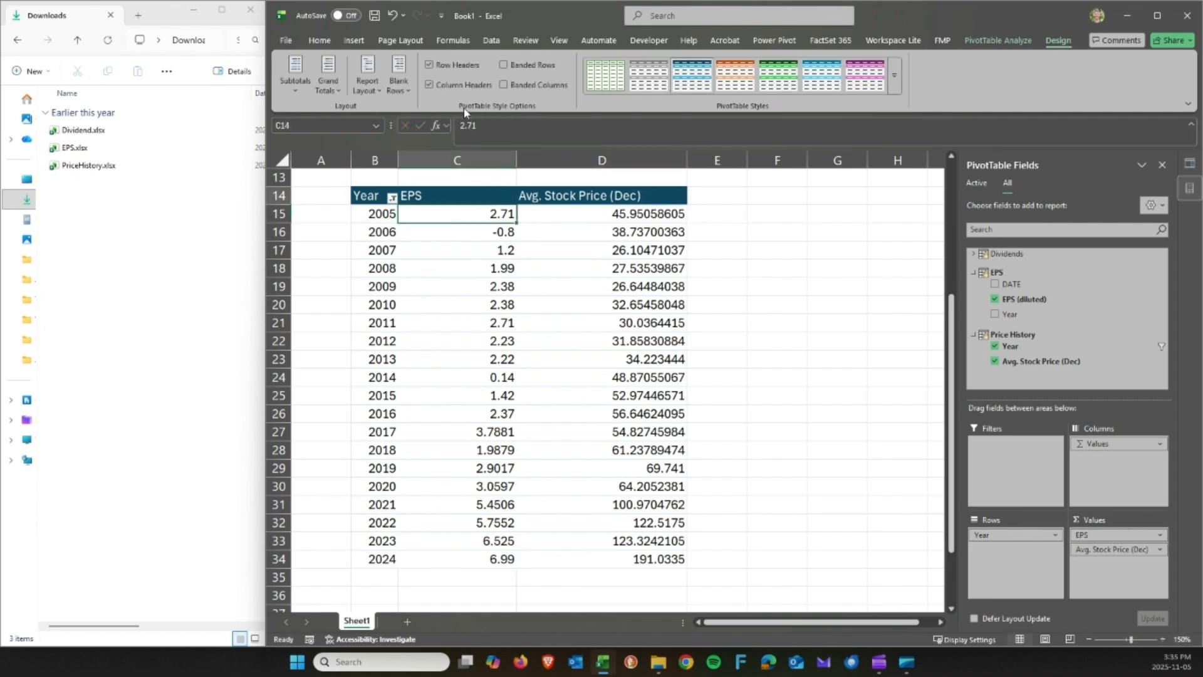
key("Up")
key("shift+Right")
Review the 2005–2024 EPS and stock price values against the % growth task.
left_click(631, 268)
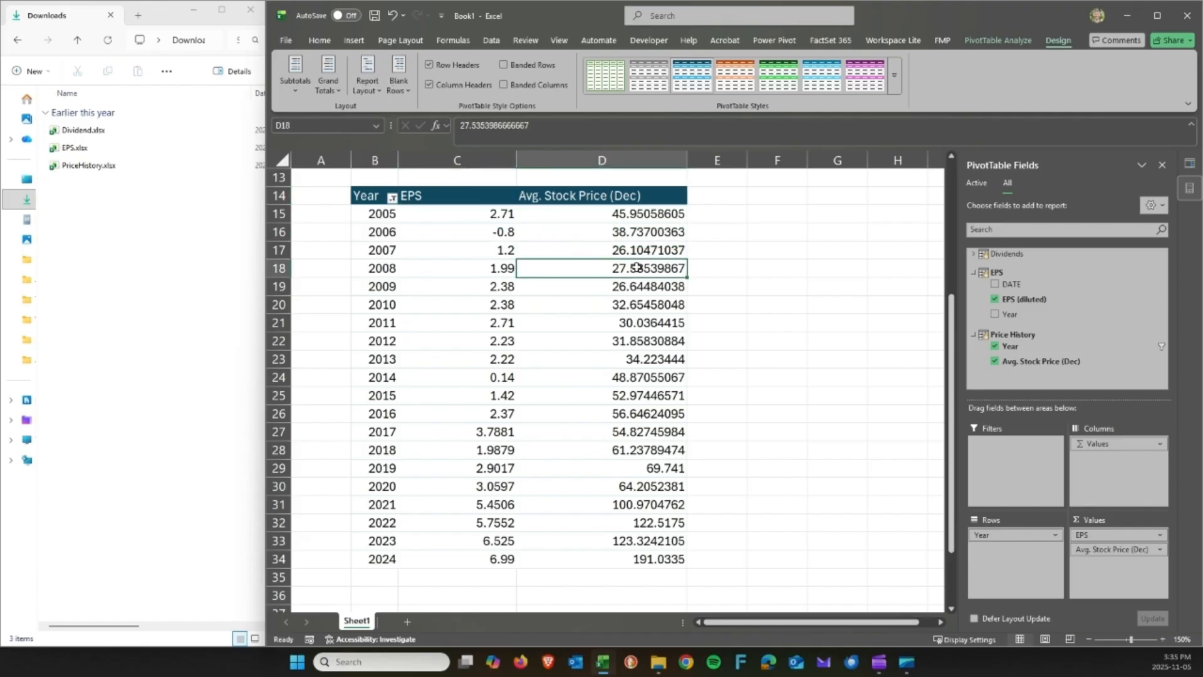
scroll(618, 270, "up", 3)
left_click(388, 269)
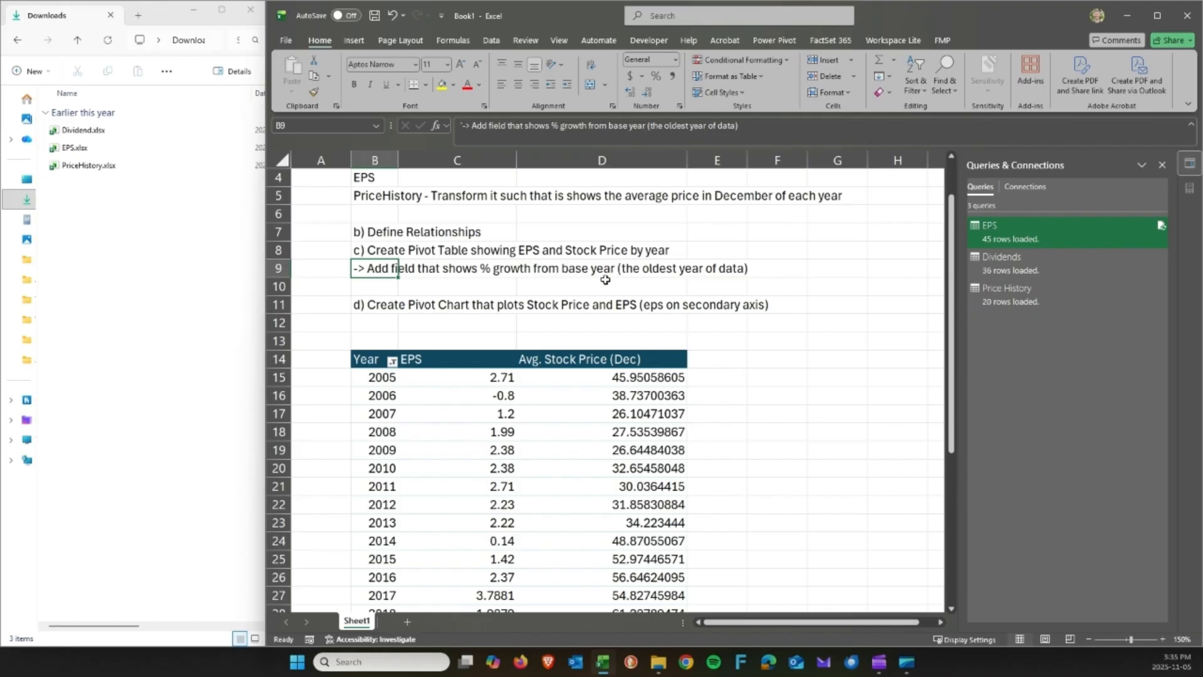
left_click(501, 377)
scroll(487, 330, "down", 2)
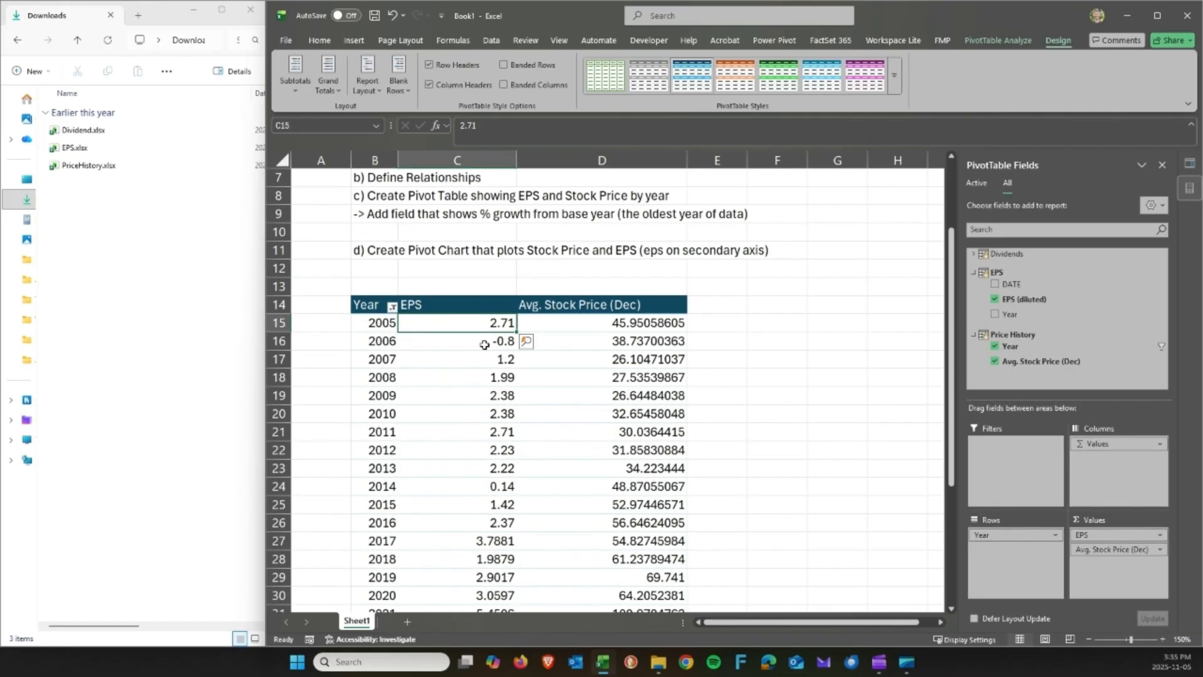
scroll(504, 286, "down", 1)
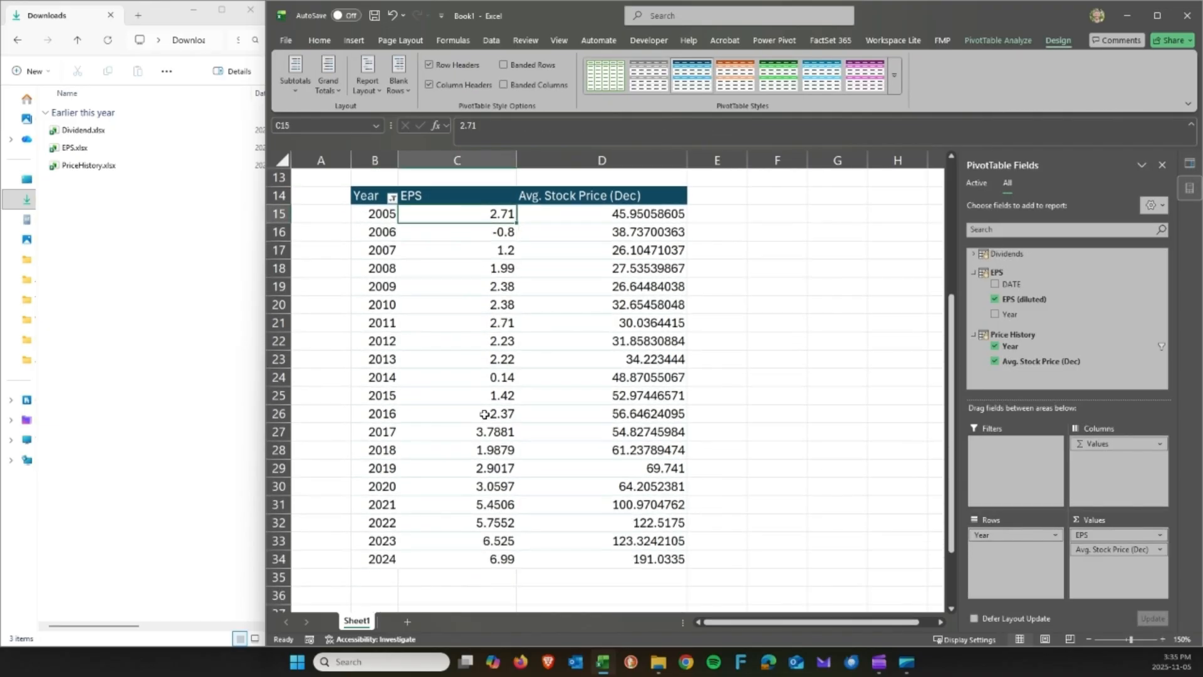
left_click(494, 556)
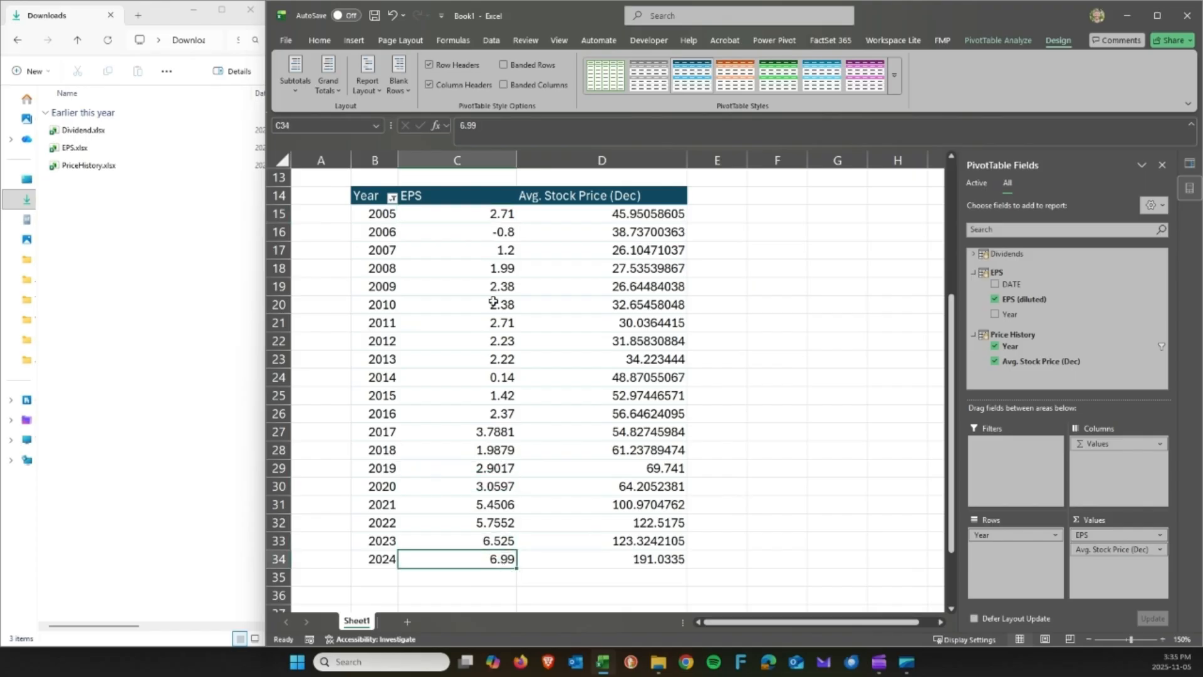
left_click(500, 217)
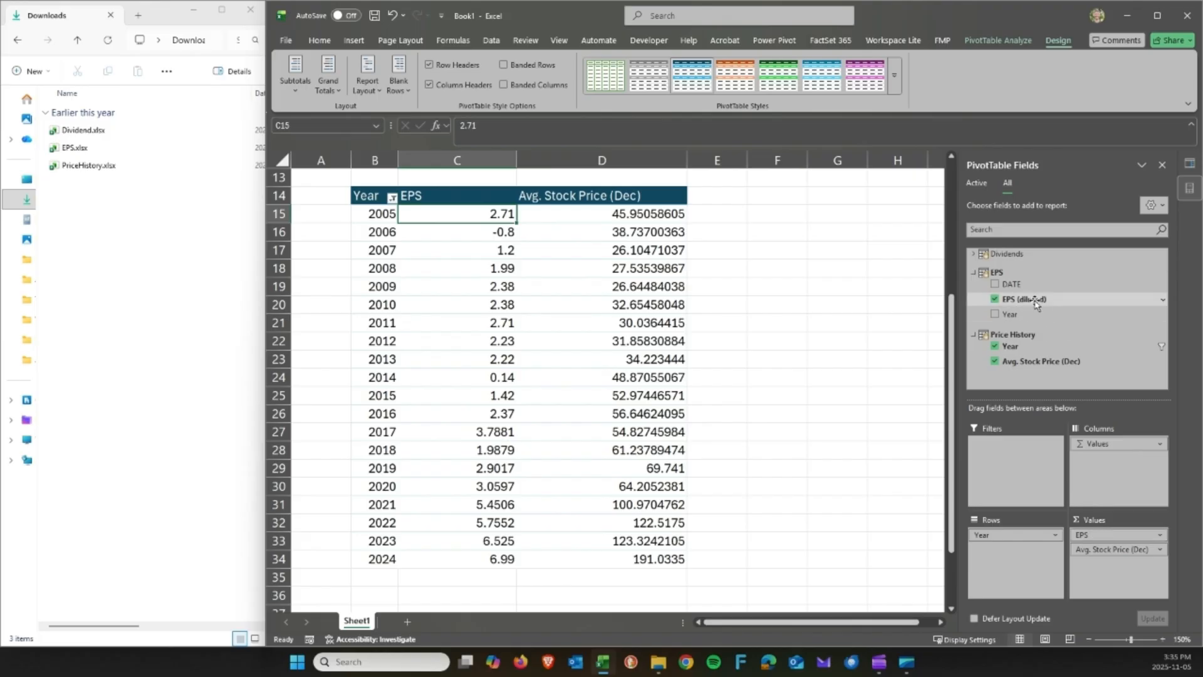
Add EPS (diluted) to the pivot values a second time.
left_click_drag(1024, 306, 1106, 553)
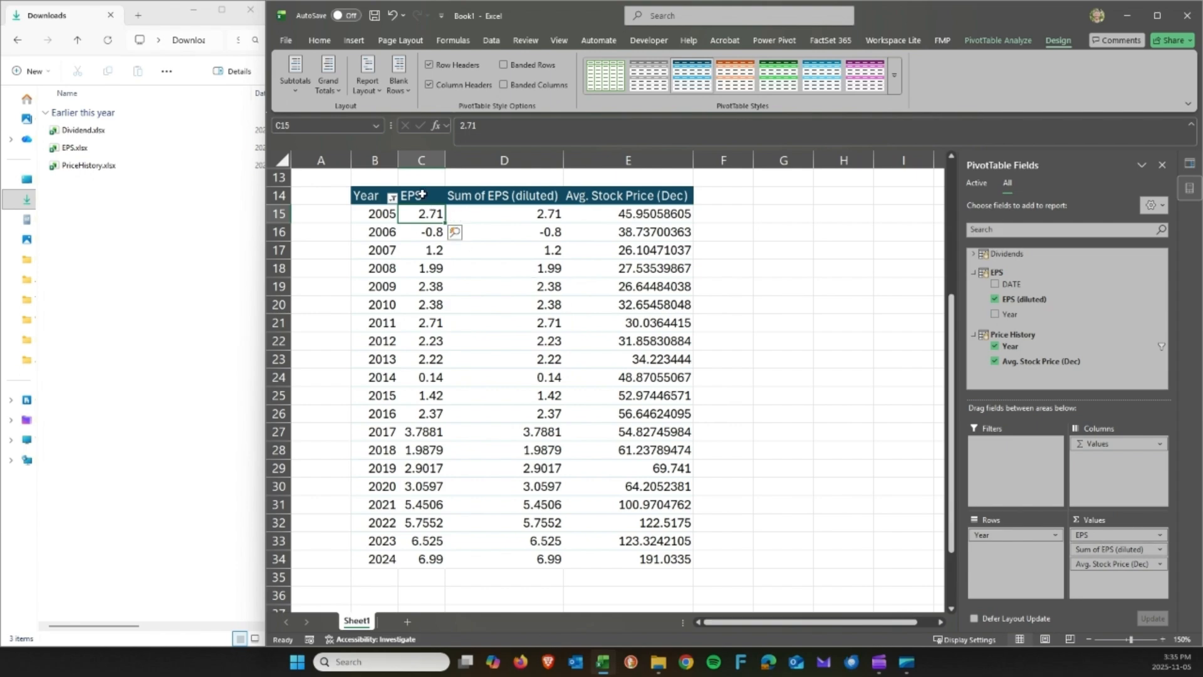
left_click(423, 187)
left_click(495, 187)
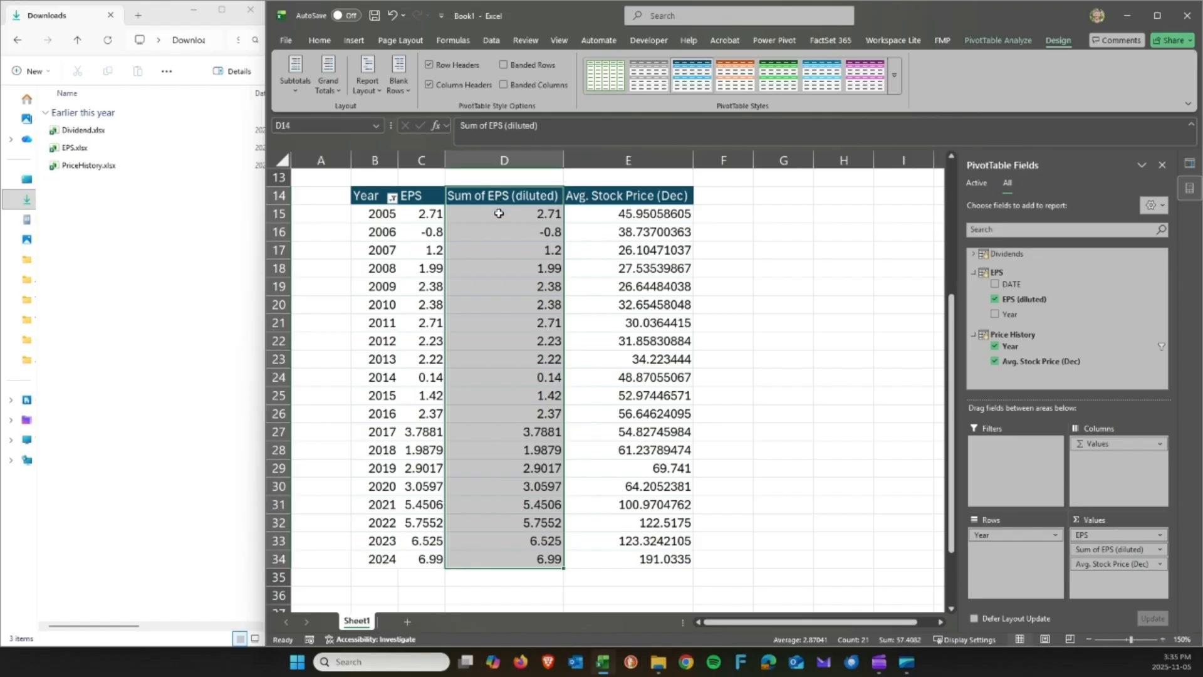
left_click(498, 214)
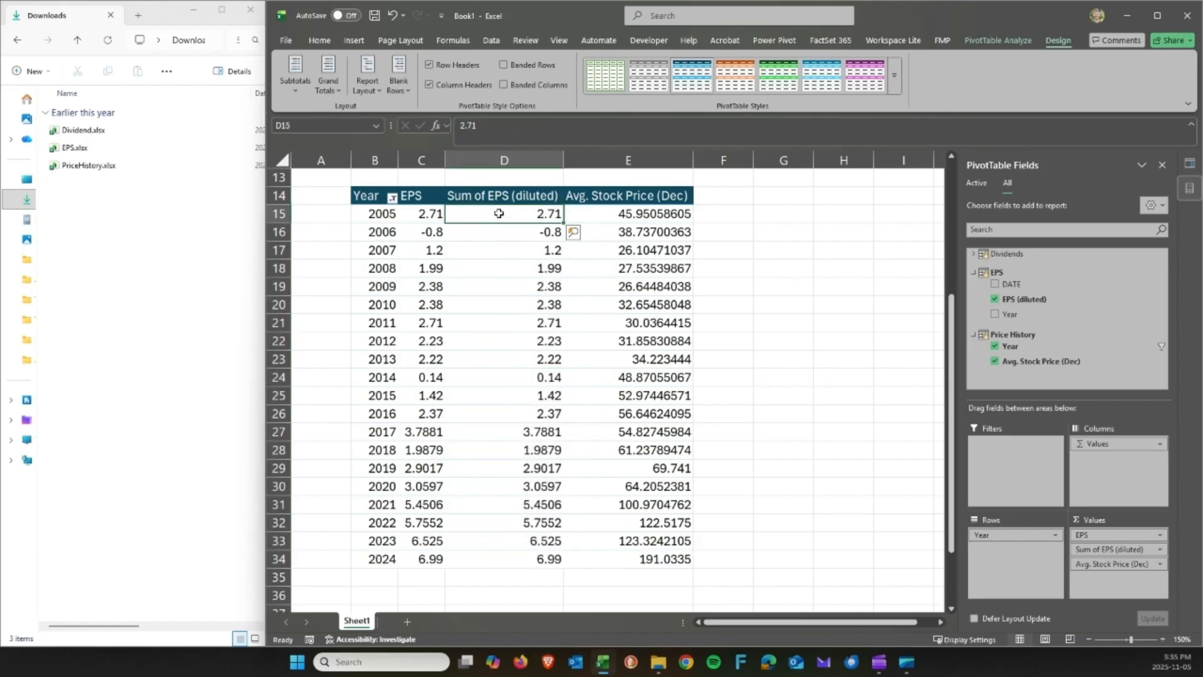
left_click(388, 213)
left_click(464, 214)
Show the second EPS column as % Difference From Year 2005 and title it 'EPS % Since 2005'.
left_click(1159, 550)
left_click(1126, 535)
left_click(735, 249)
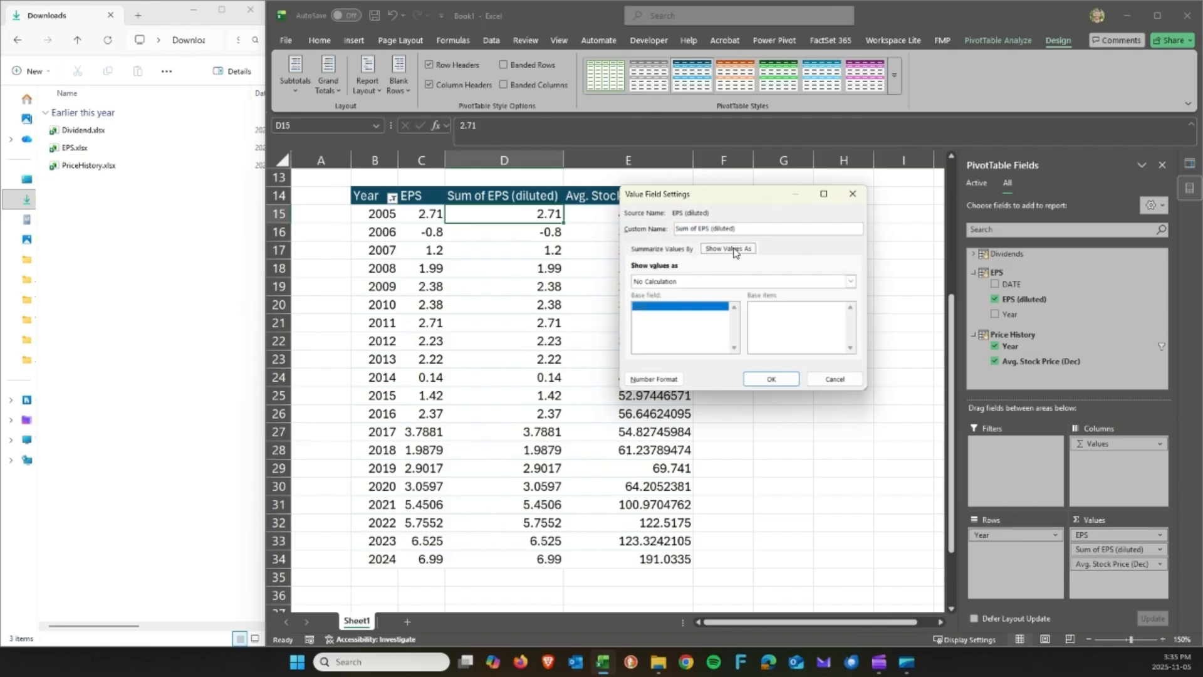
left_click(850, 281)
left_click(850, 334)
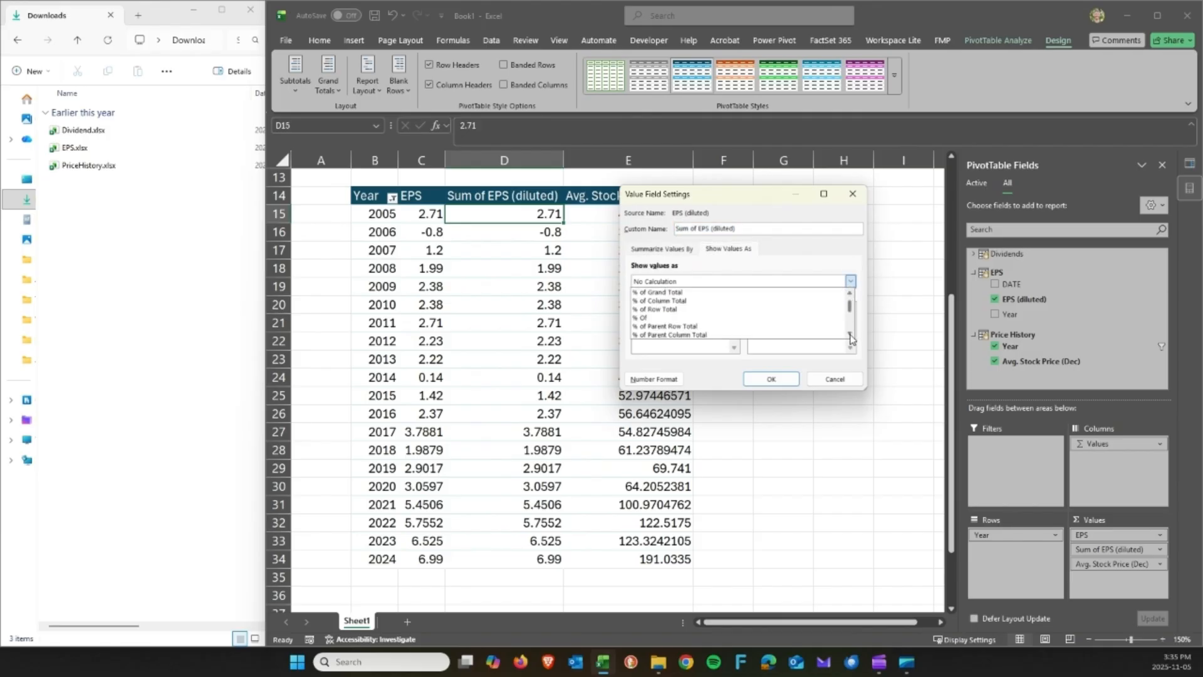
left_click(851, 334)
left_click(851, 334)
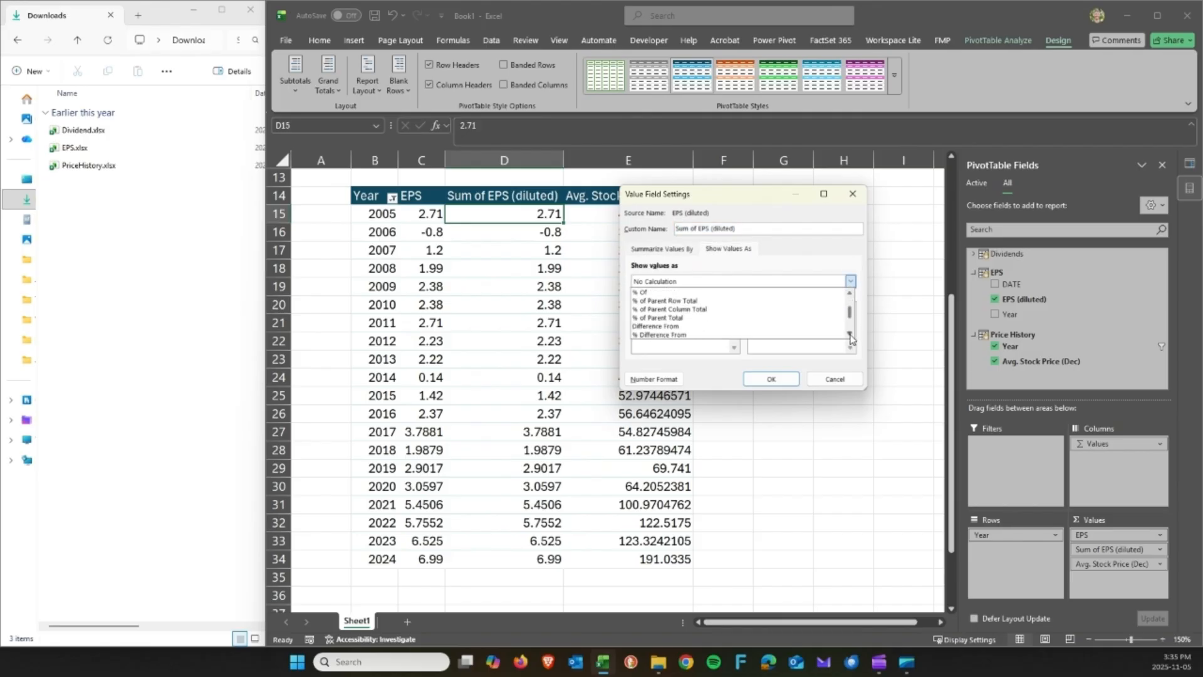
left_click(793, 336)
left_click(764, 324)
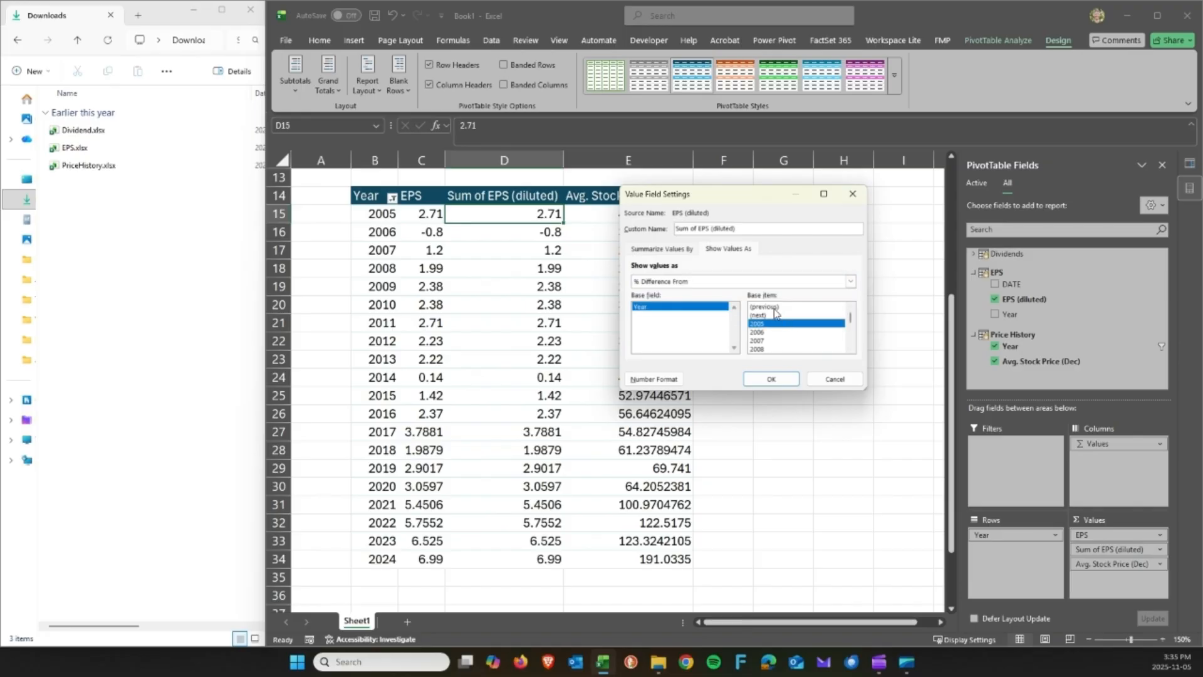
left_click(774, 308)
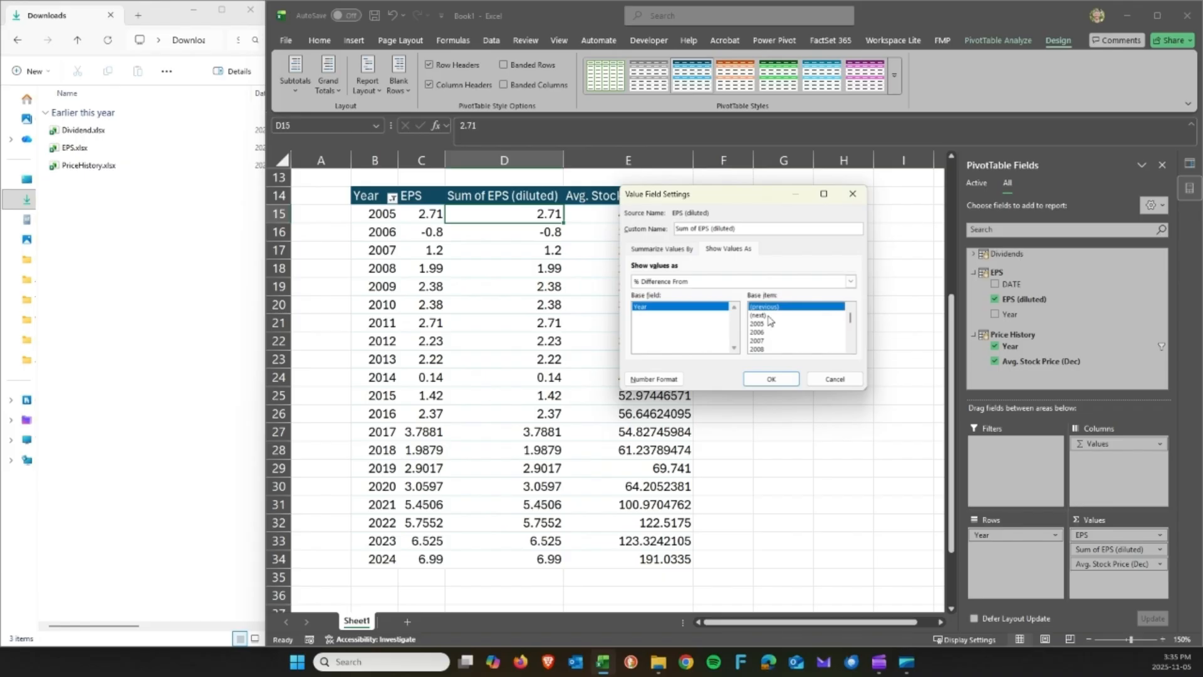
left_click(763, 325)
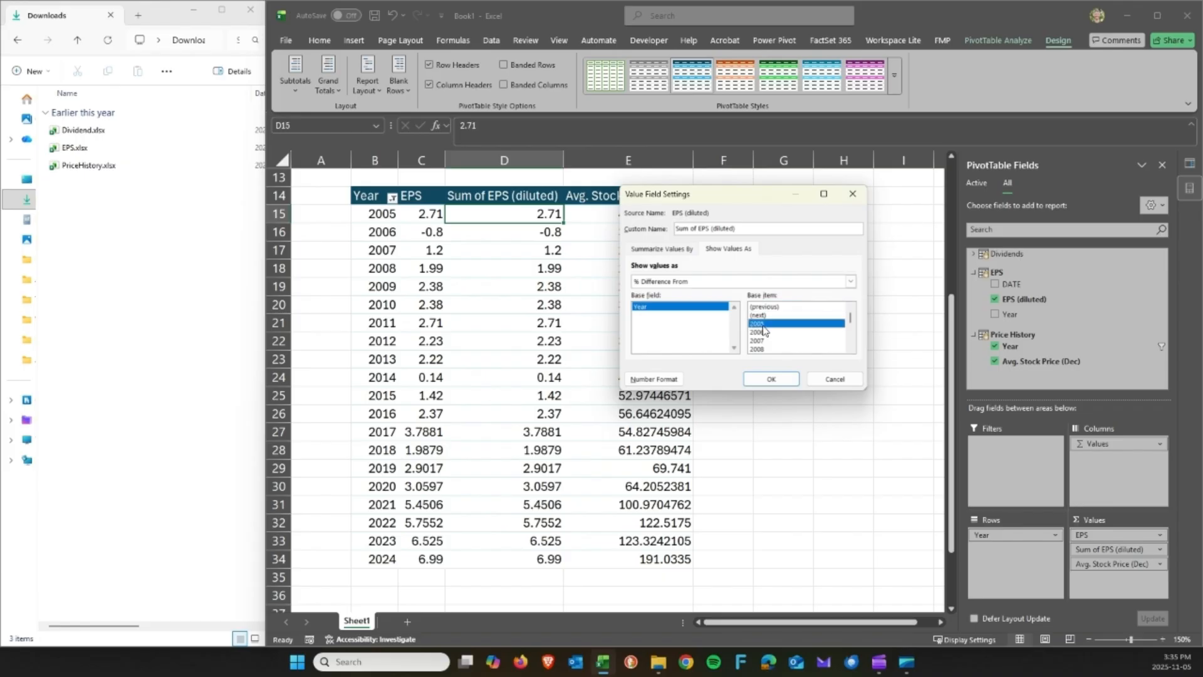
left_click(780, 380)
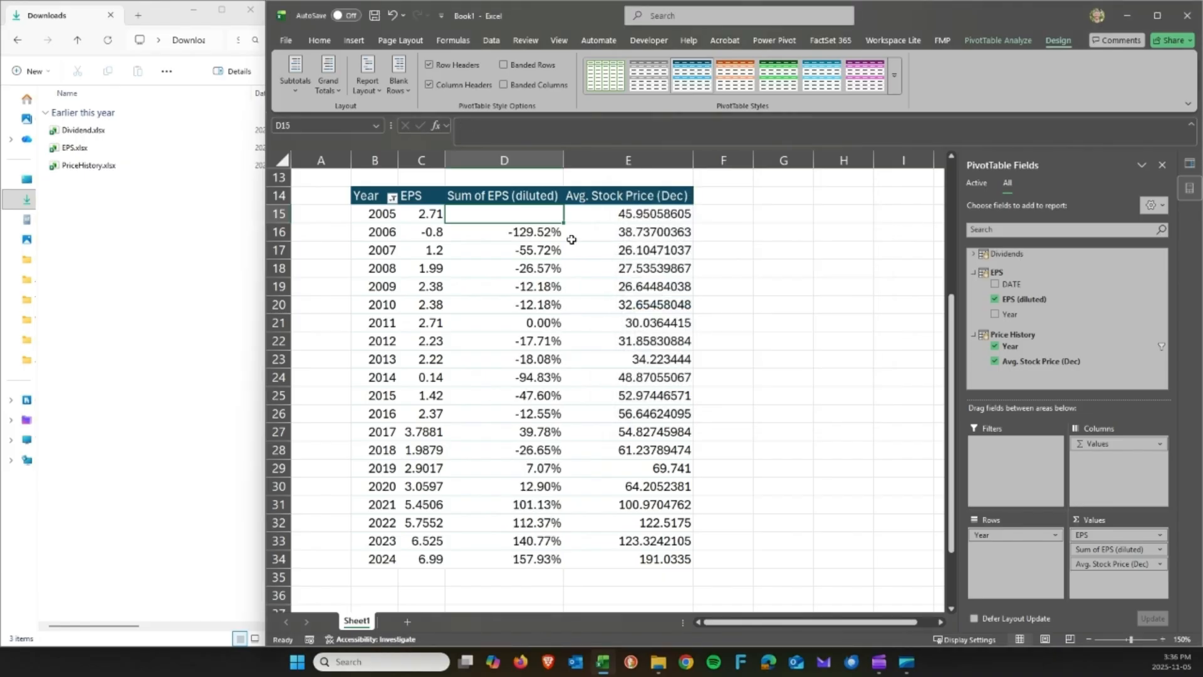
left_click(515, 199)
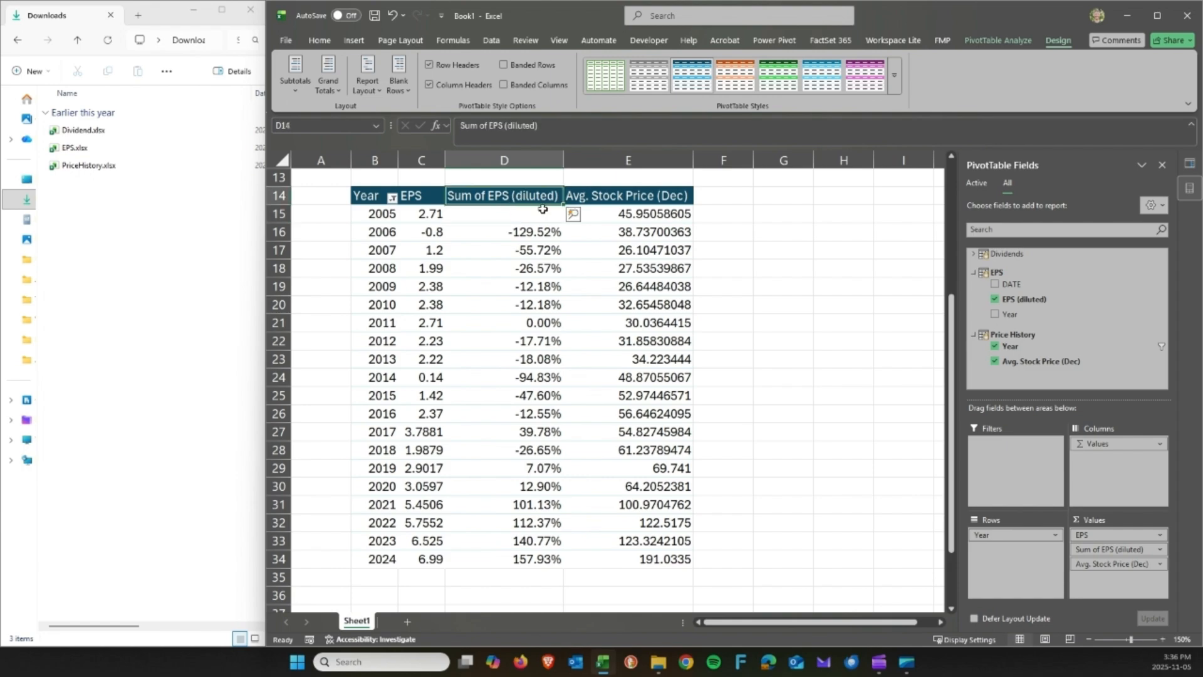
type("EPS")
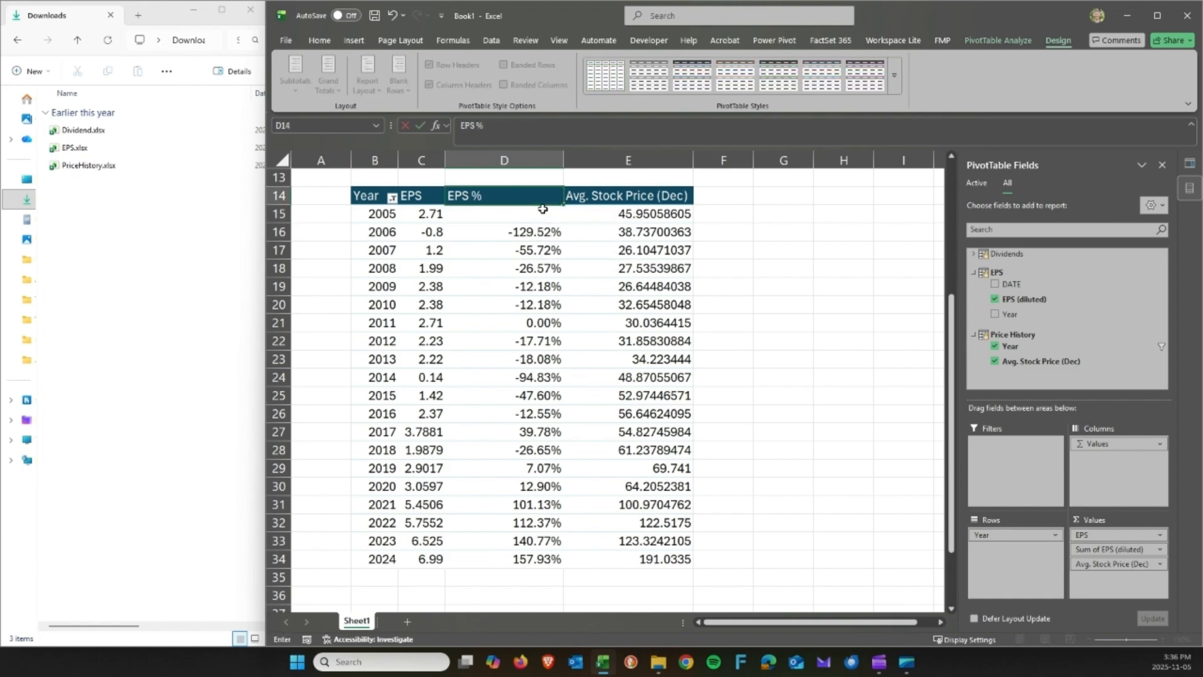
type(" % Since 2005")
Confirm the 'EPS % Since 2005' header and verify 2024 reads 157.93%.
key("Return")
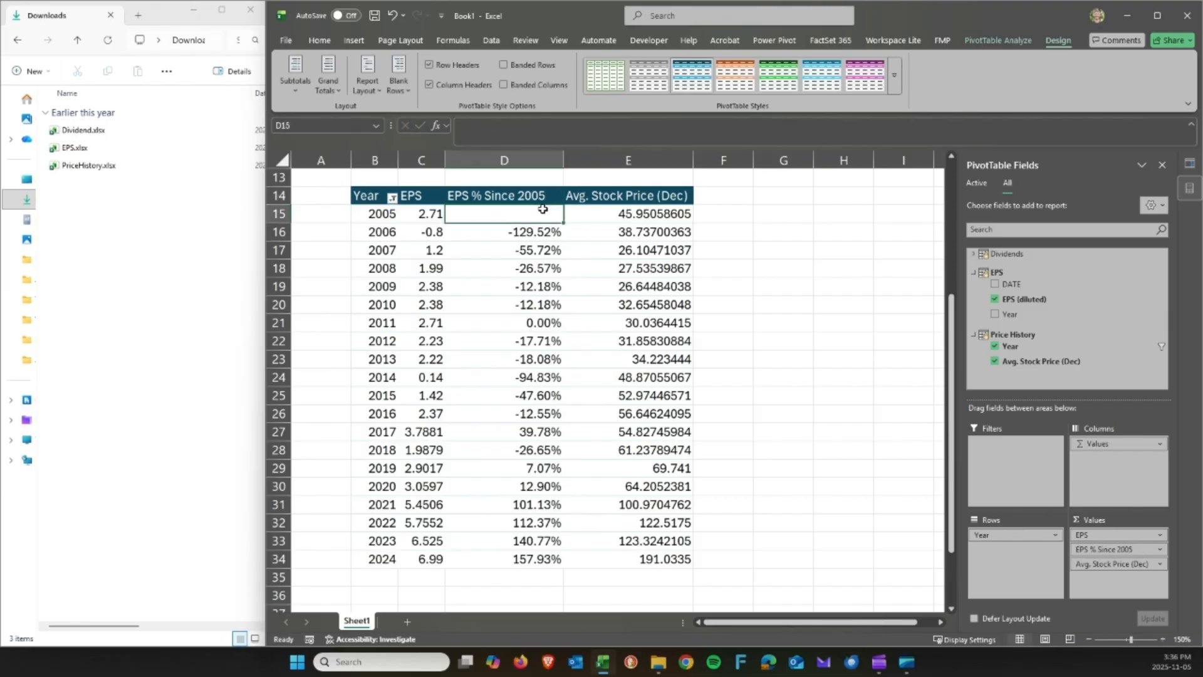
left_click(524, 556)
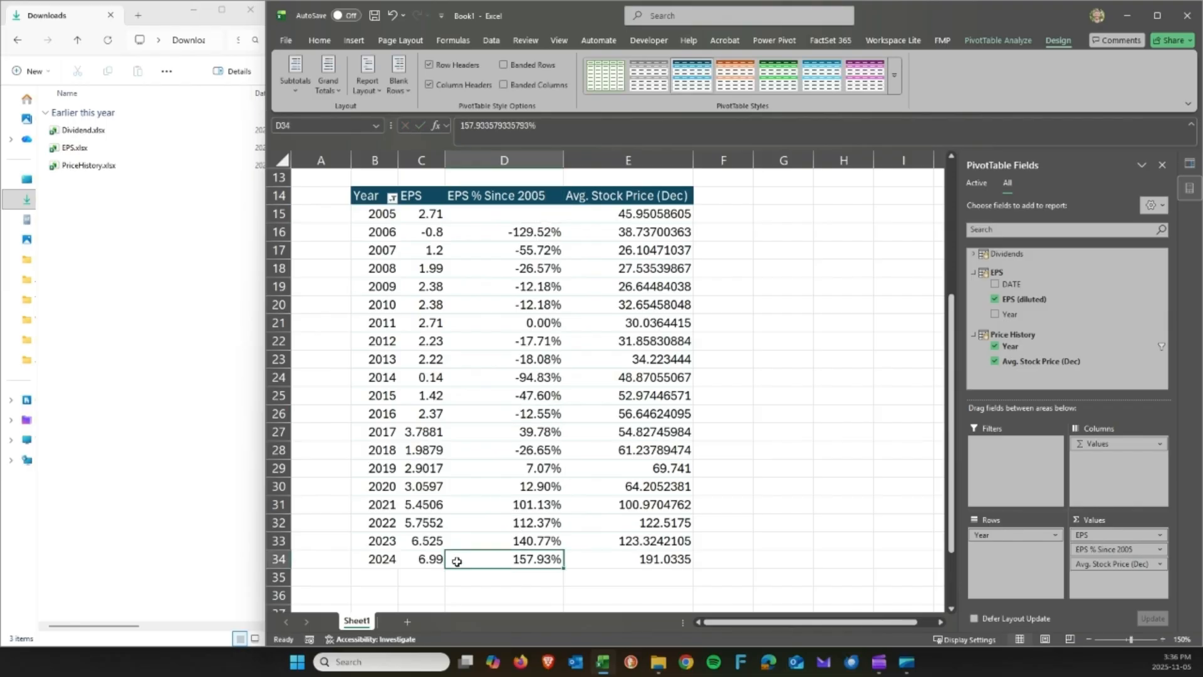
left_click(425, 556)
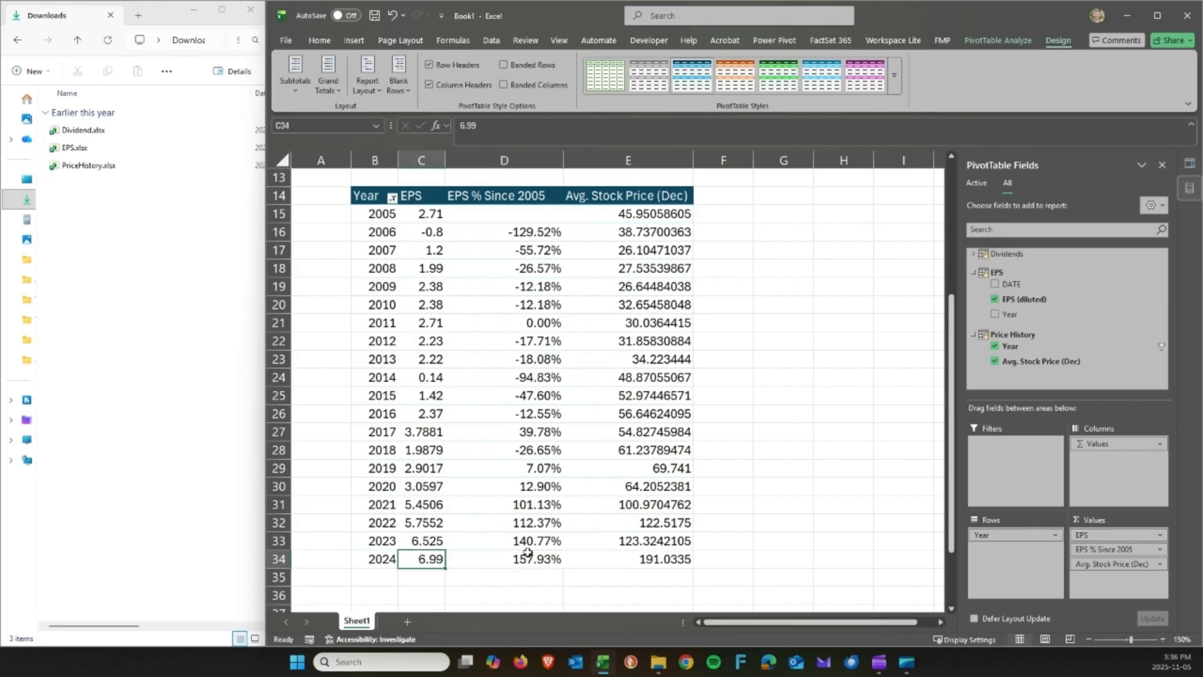
left_click(533, 556)
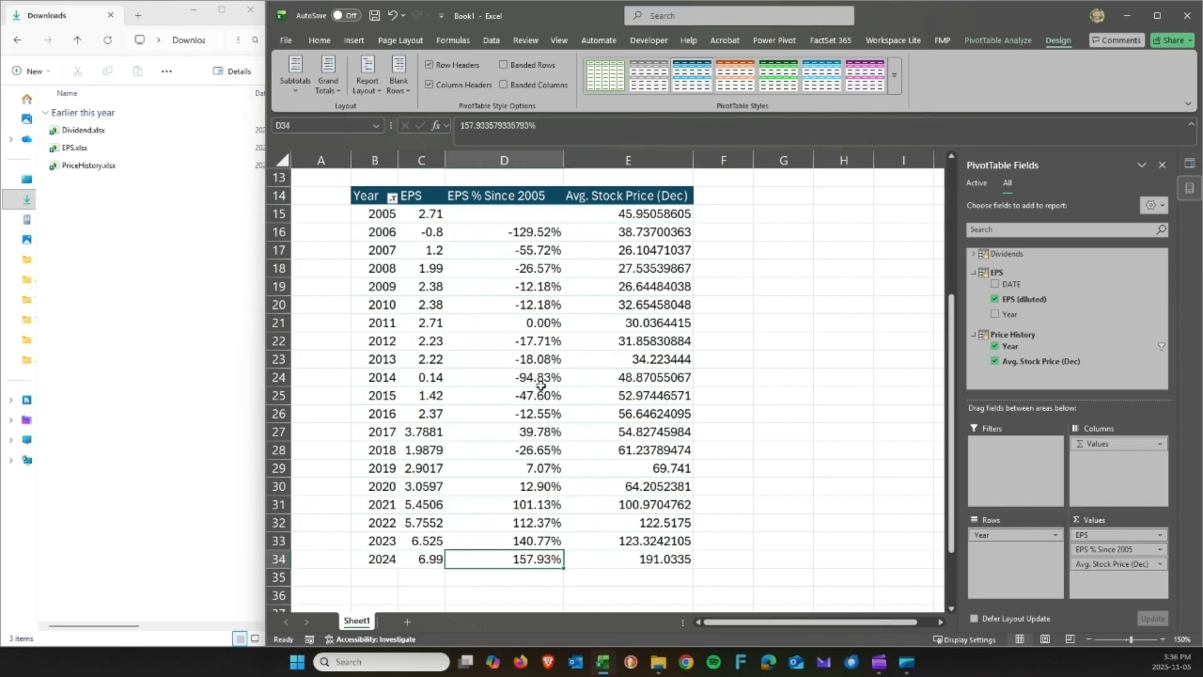
scroll(551, 342, "up", 1)
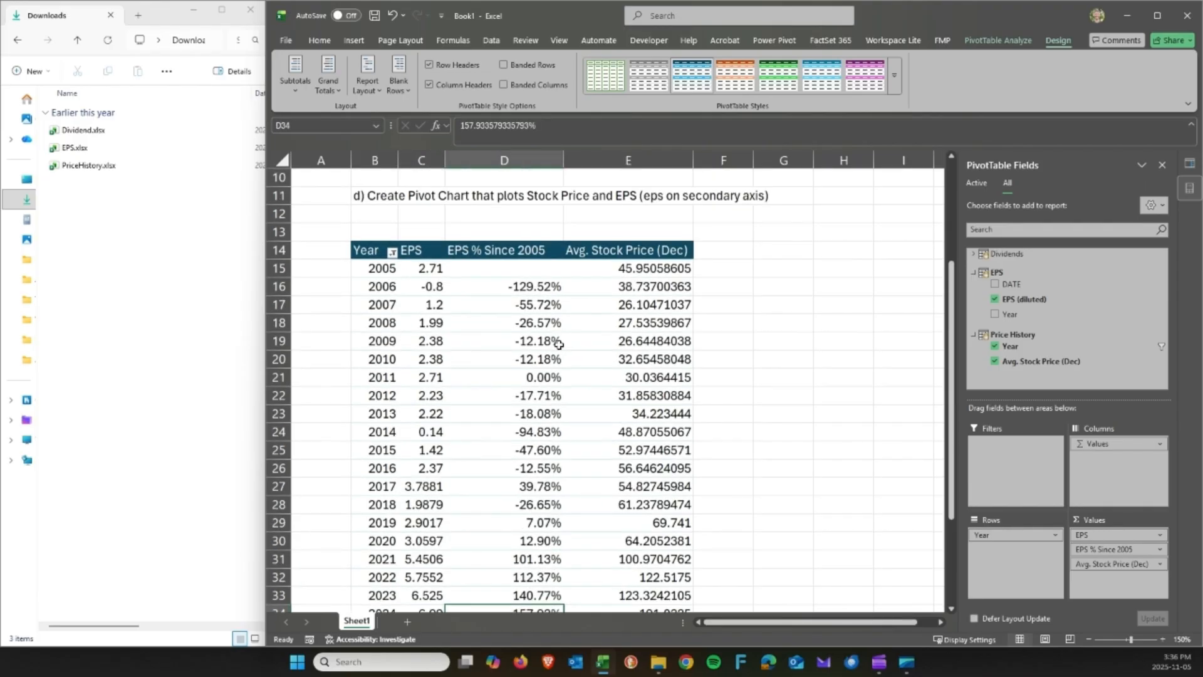
left_click(658, 272)
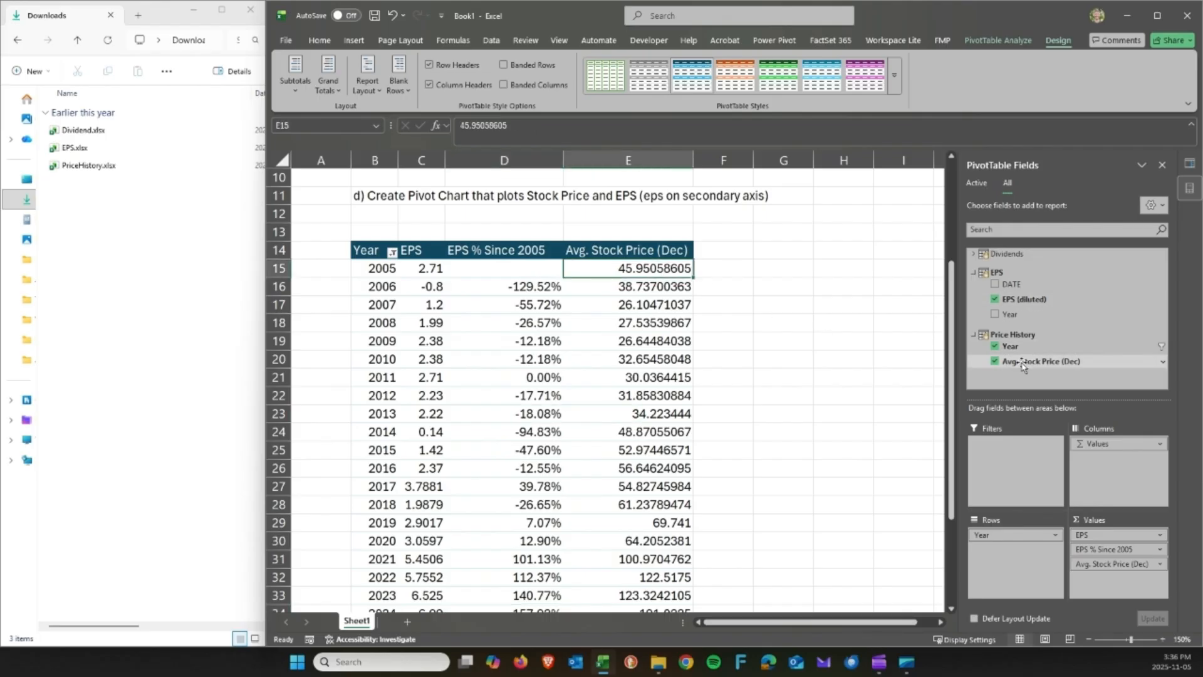
Add a second Avg. Stock Price (Dec) value as % Difference From 2005, named '% Change Stock (2005)'.
left_click_drag(1031, 362, 1107, 580)
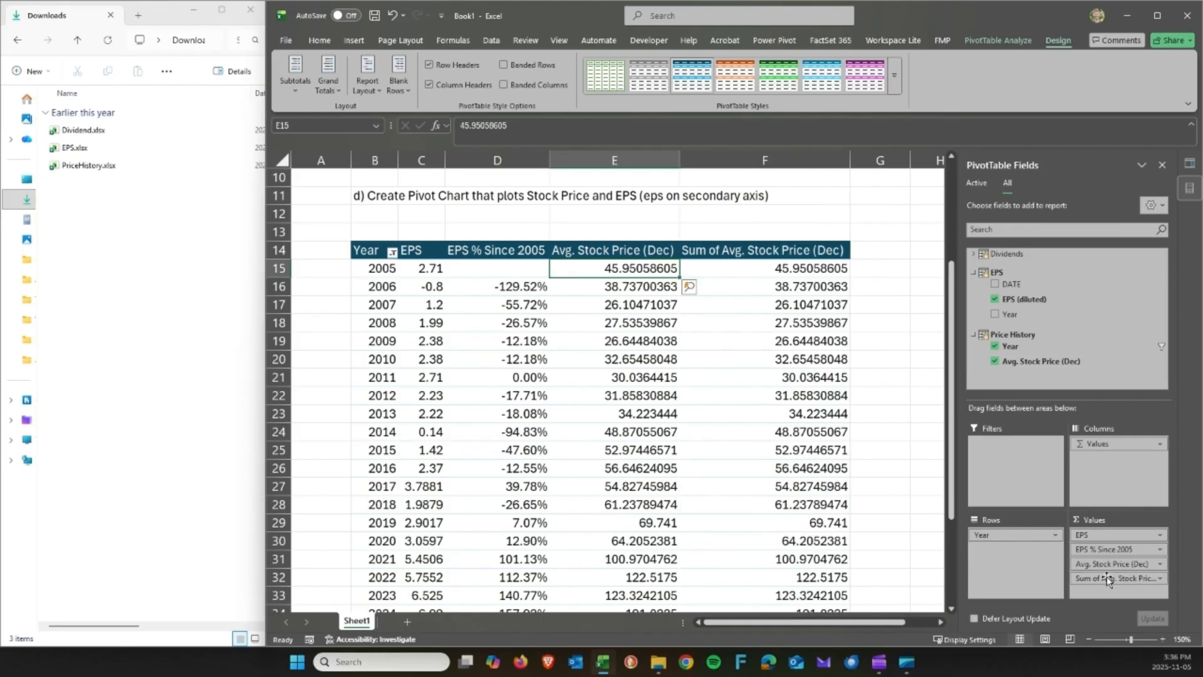
left_click(1160, 581)
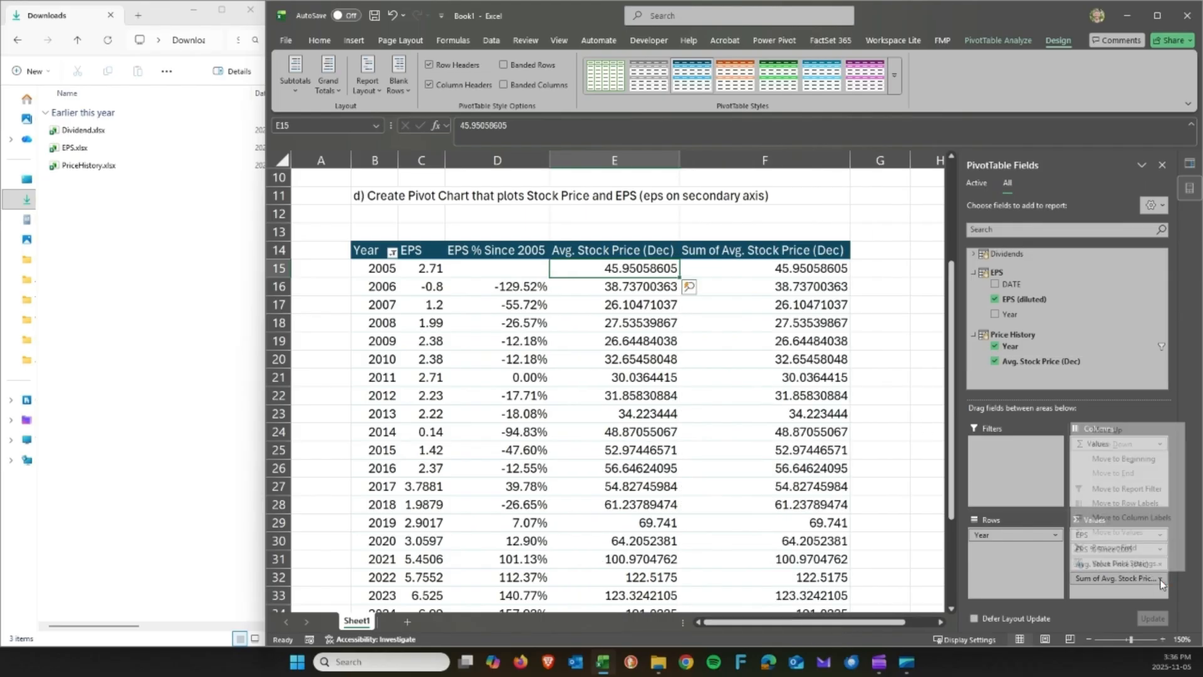
left_click(1119, 571)
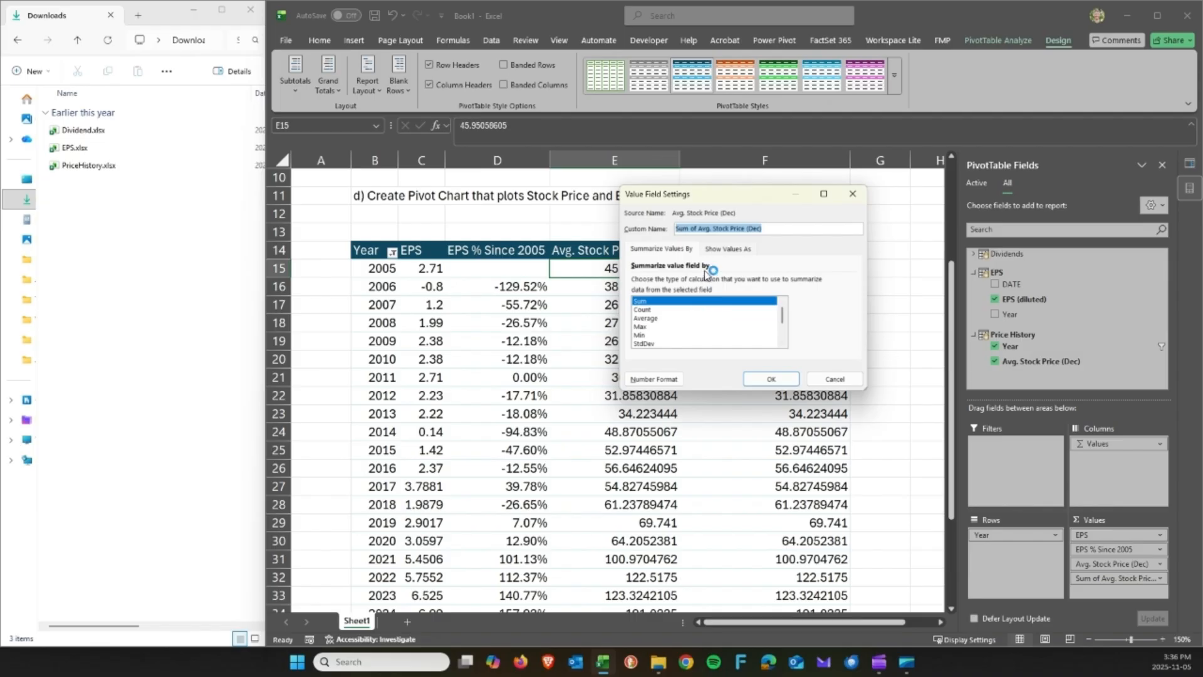
left_click(728, 249)
left_click(850, 282)
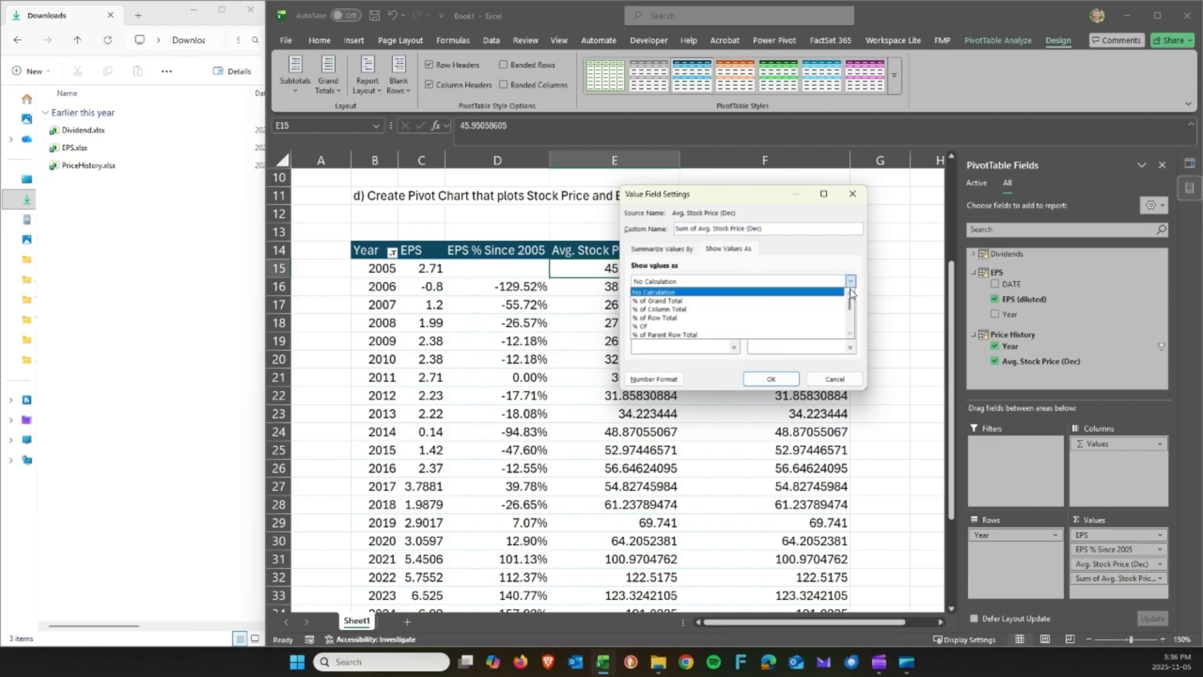
left_click(850, 333)
left_click(826, 336)
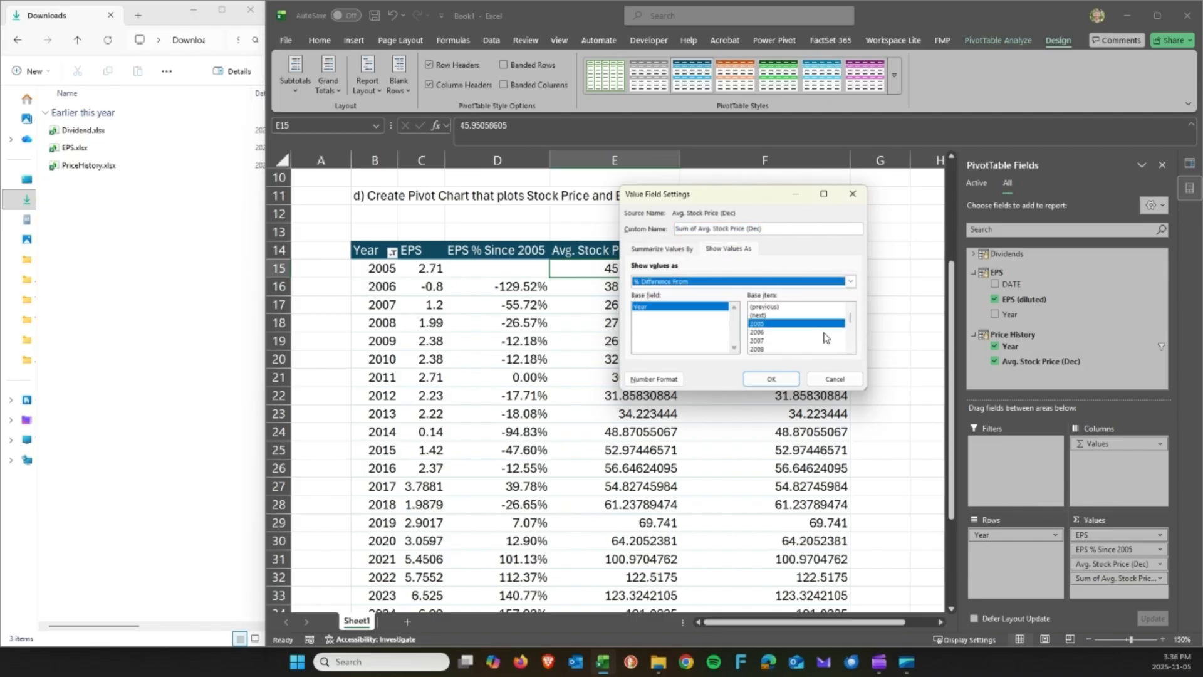
left_click(766, 324)
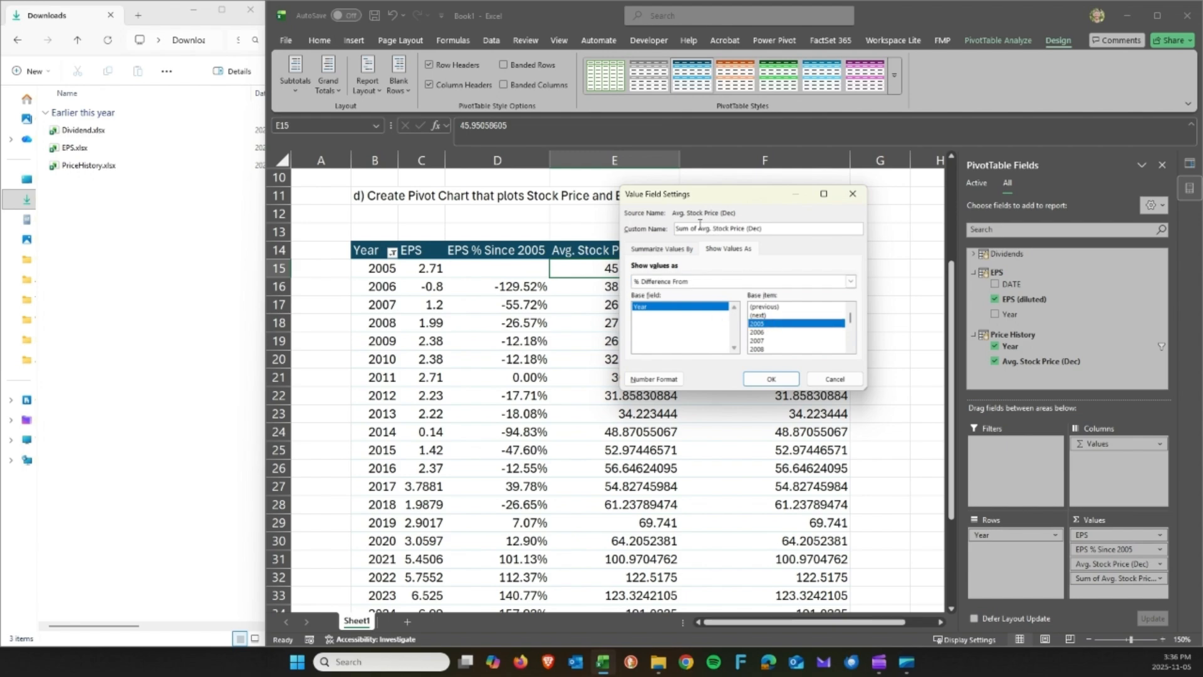
left_click_drag(765, 228, 592, 229)
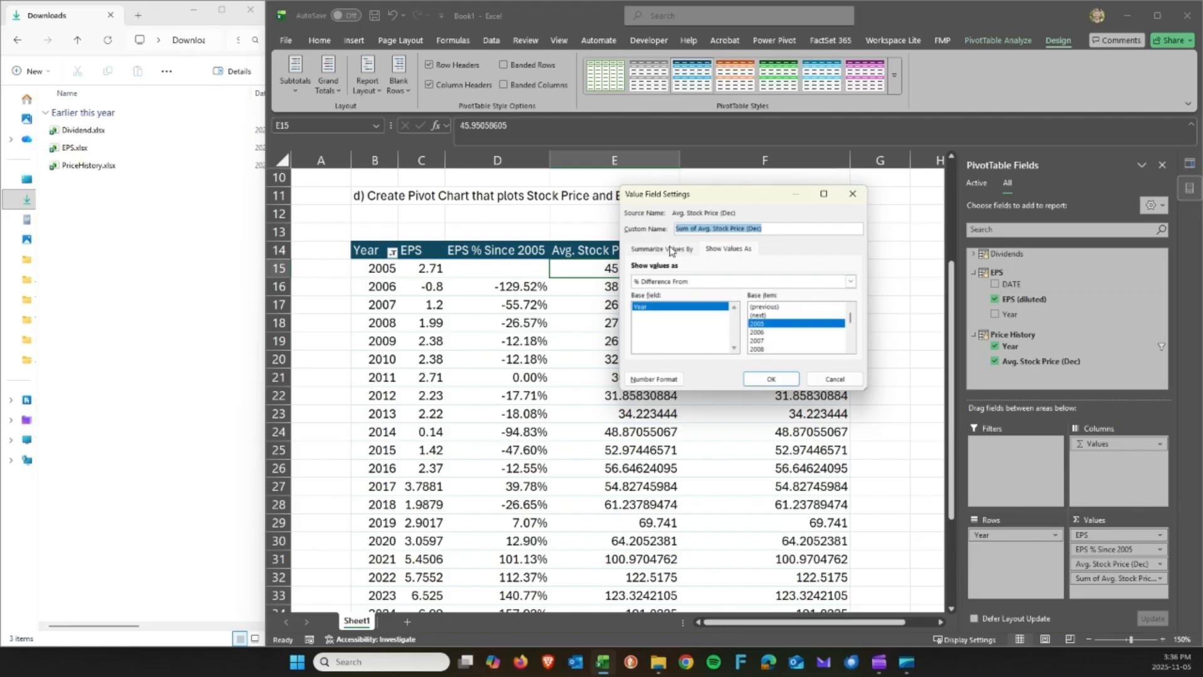
type("% Change Stock (2005")
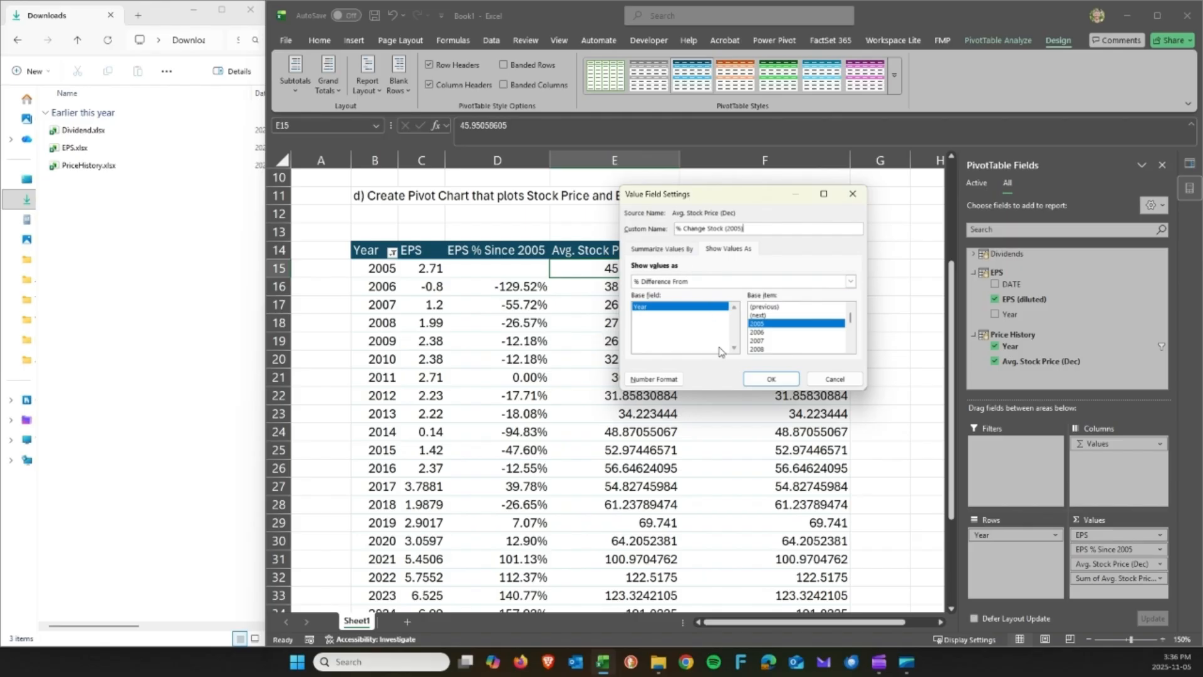
left_click(769, 379)
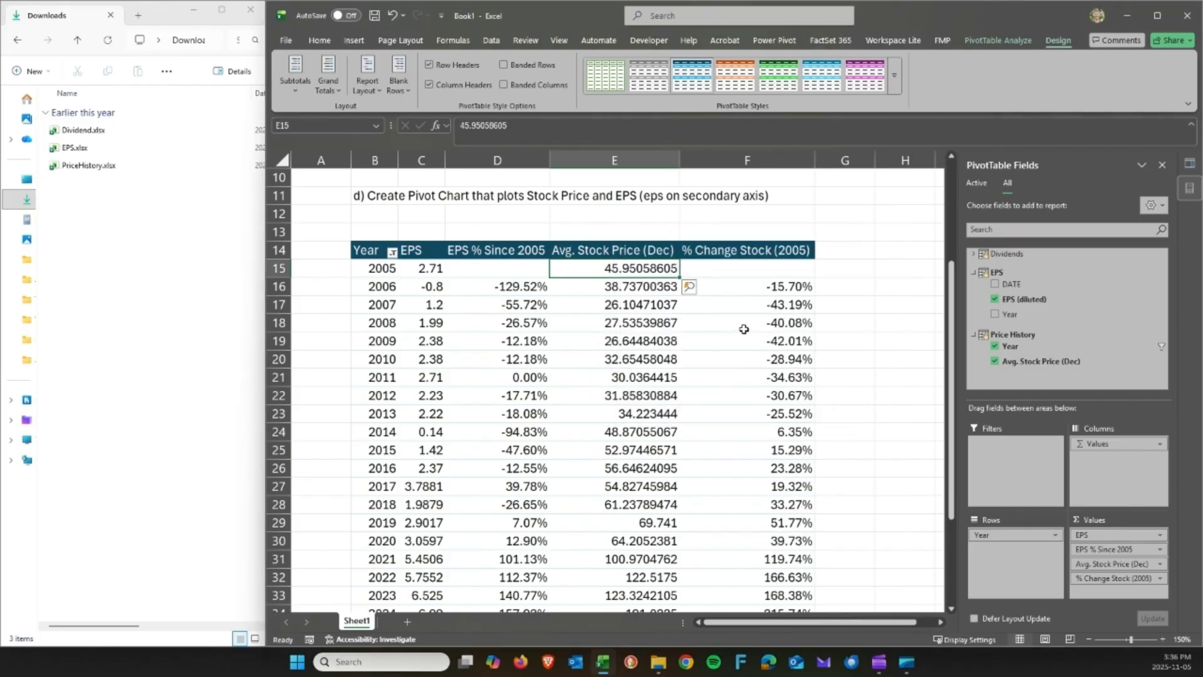
Verify 2024 shows a 315.74% stock change and close the PivotTable field list.
scroll(744, 329, "down", 1)
left_click(760, 551)
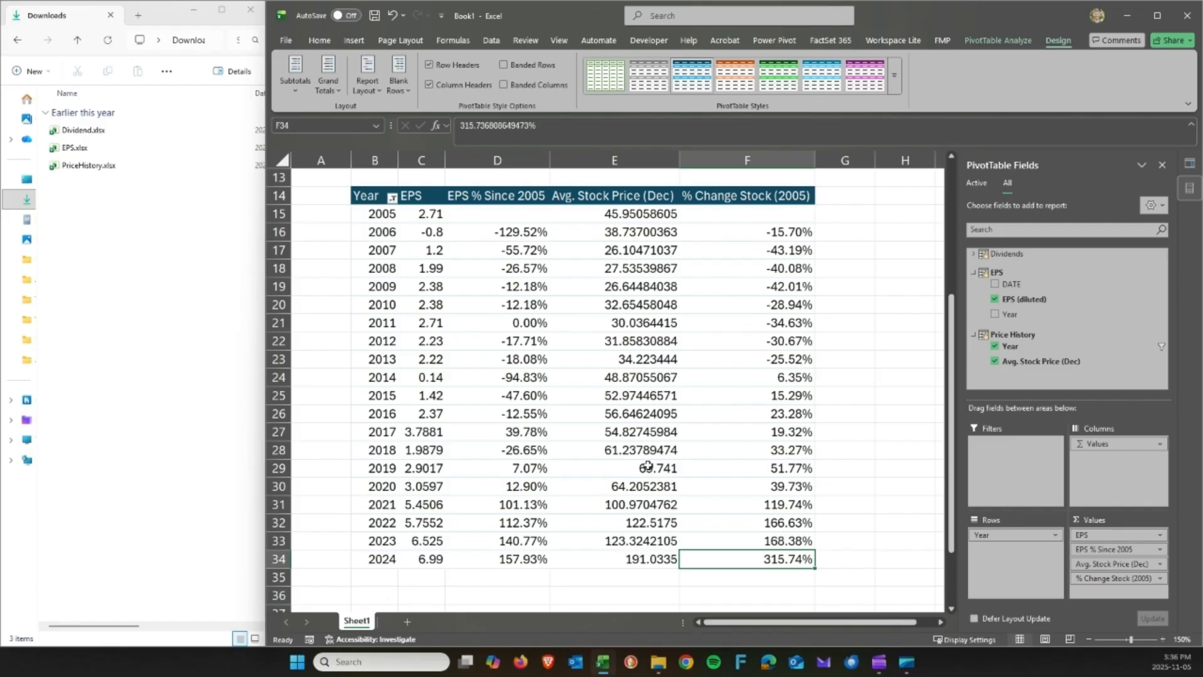
left_click(638, 211)
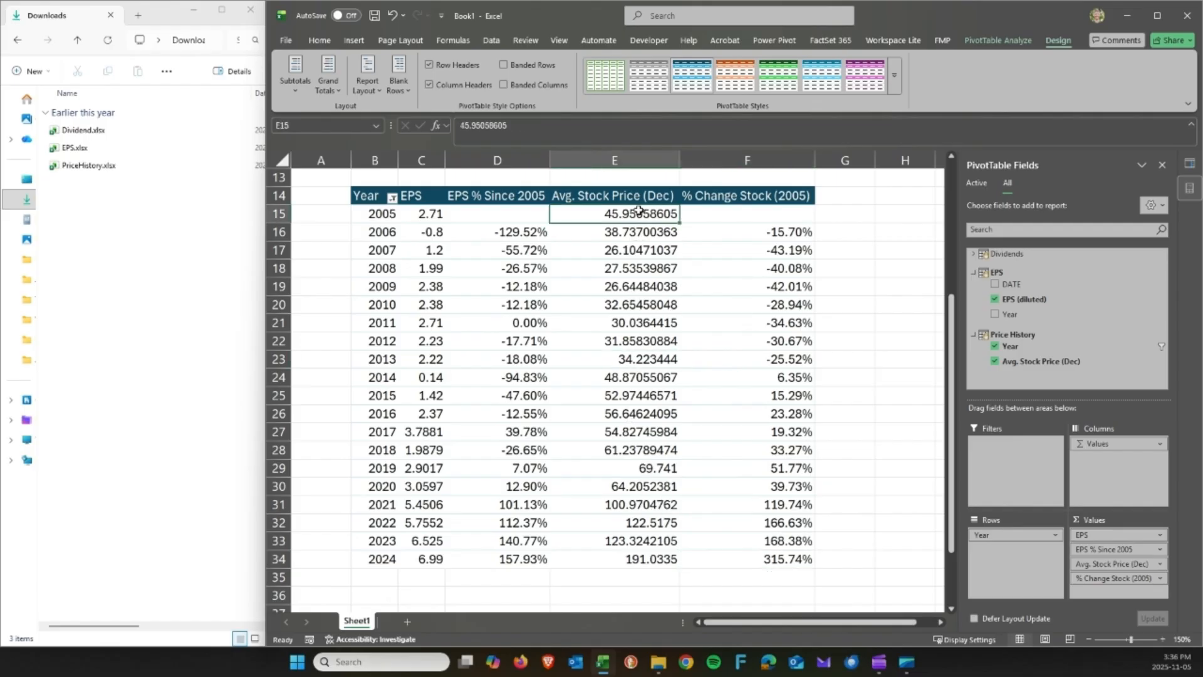
left_click(1161, 167)
Close the PivotTable Fields pane and select cell H14 to the right of the pivot table.
left_click(1185, 164)
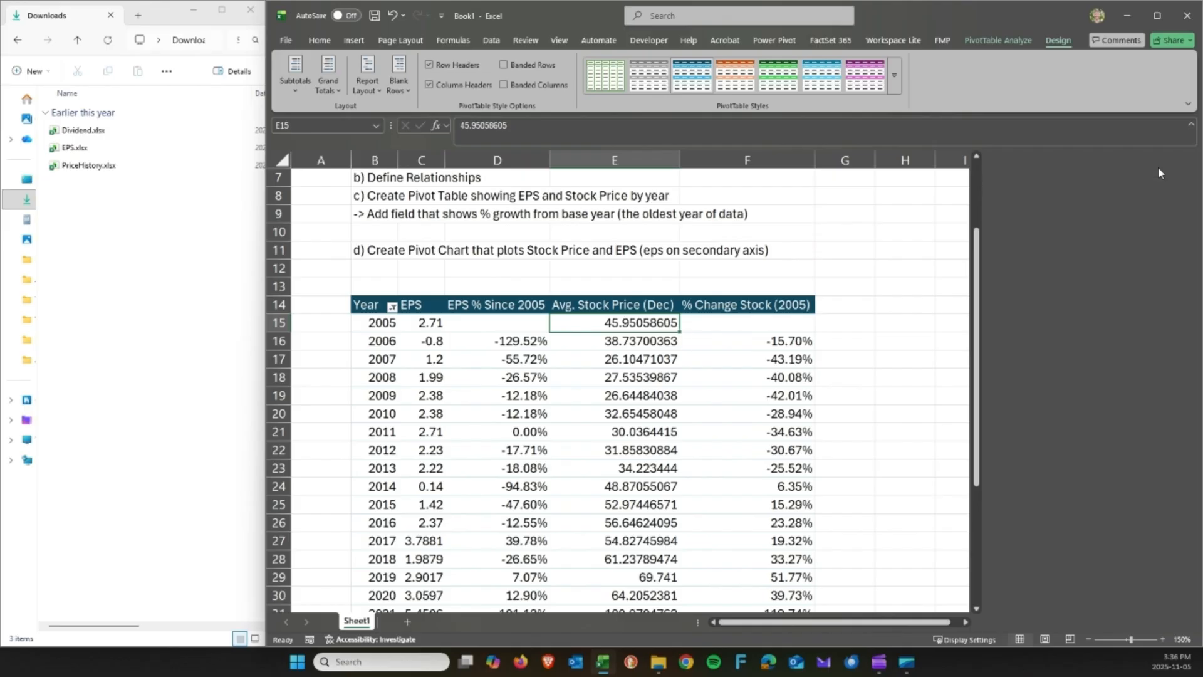
left_click_drag(376, 194, 571, 211)
key("Down")
key("Down")
key("Down")
key("Down")
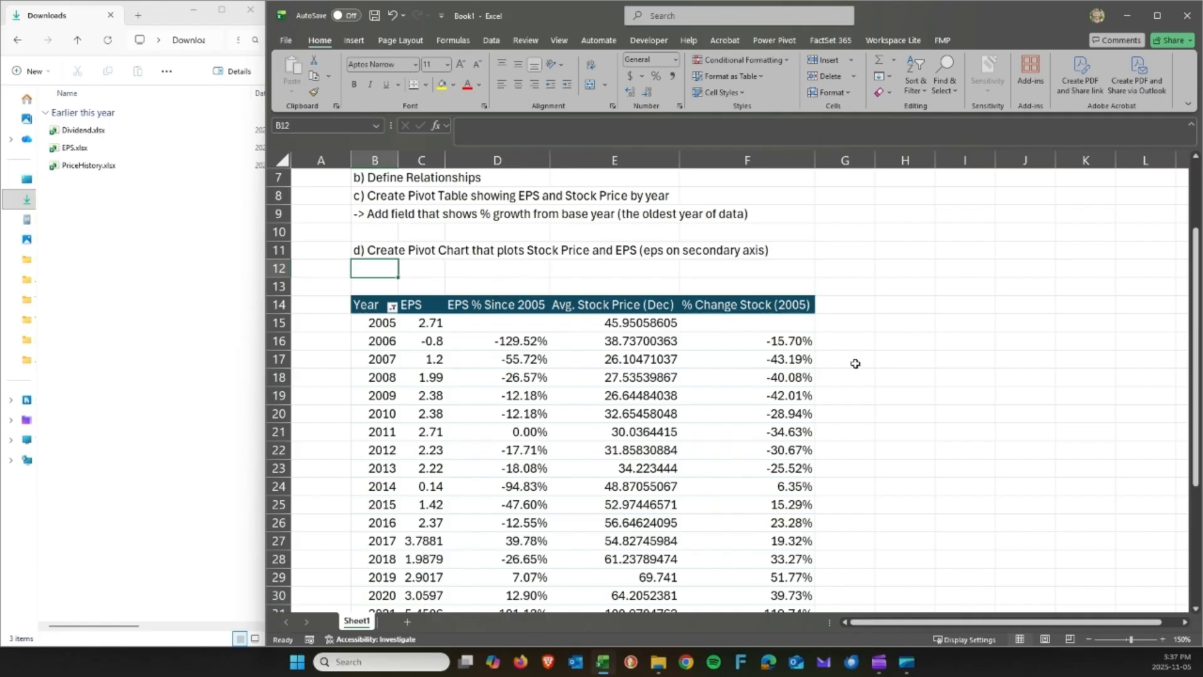
left_click(948, 344)
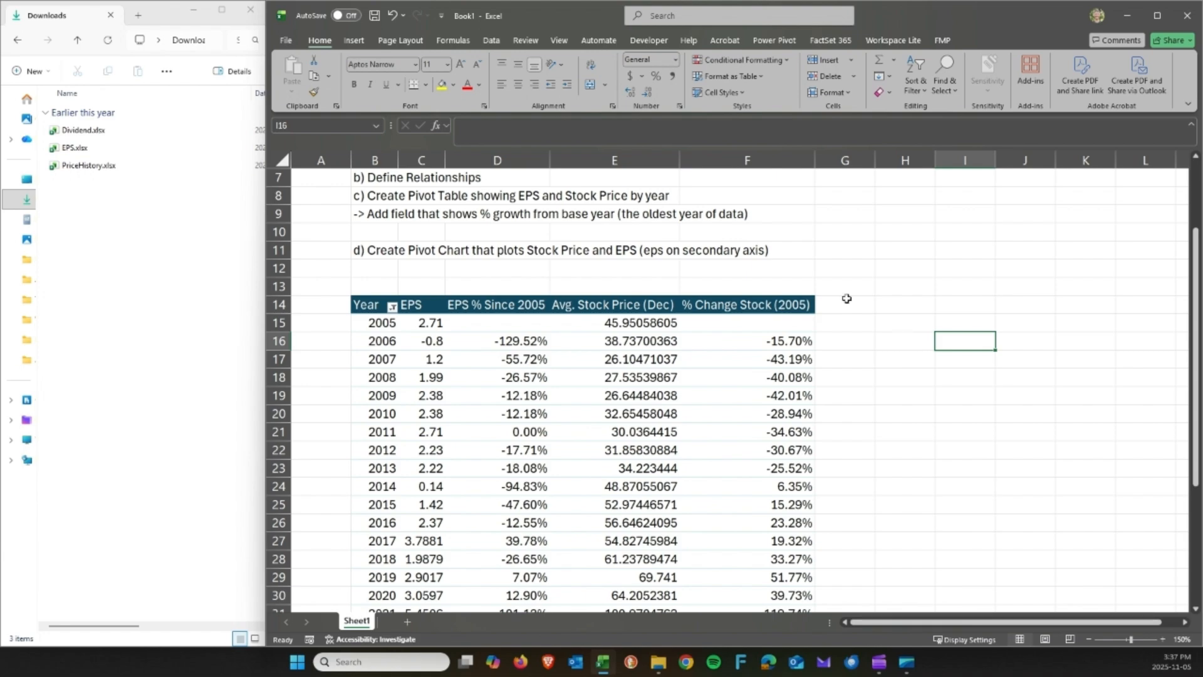
left_click(877, 309)
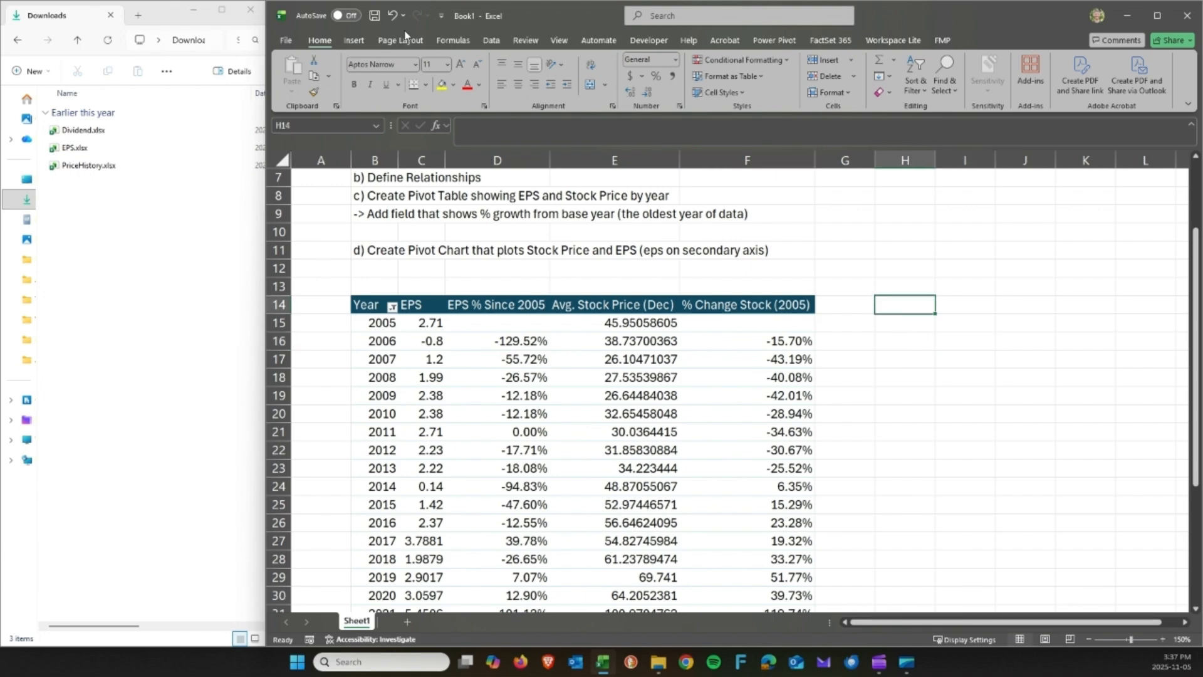
Insert an empty PivotChart from the Data Model at H14 and position it beside the table.
left_click(356, 41)
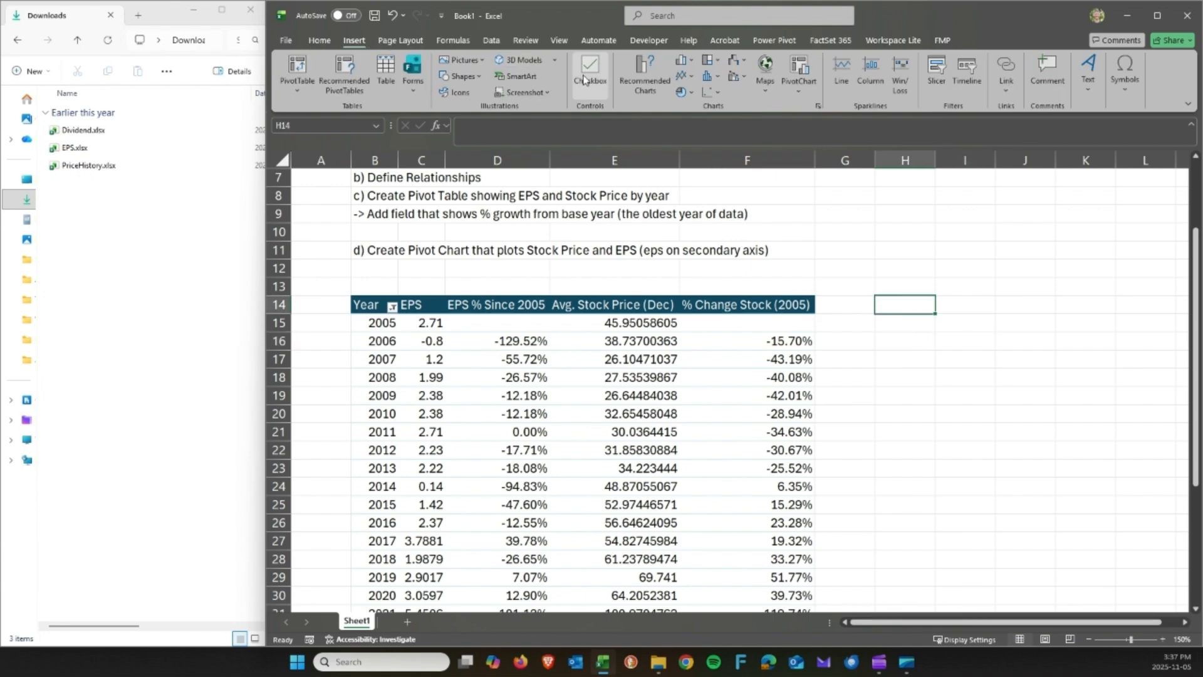
left_click(798, 66)
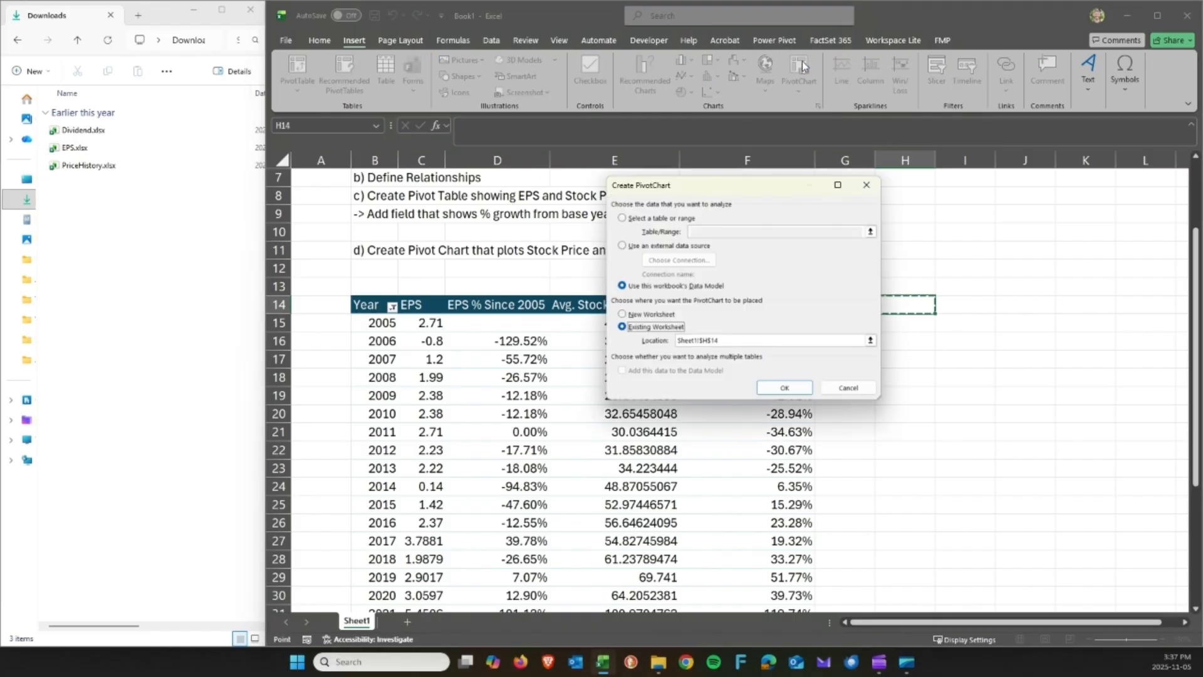
left_click(787, 387)
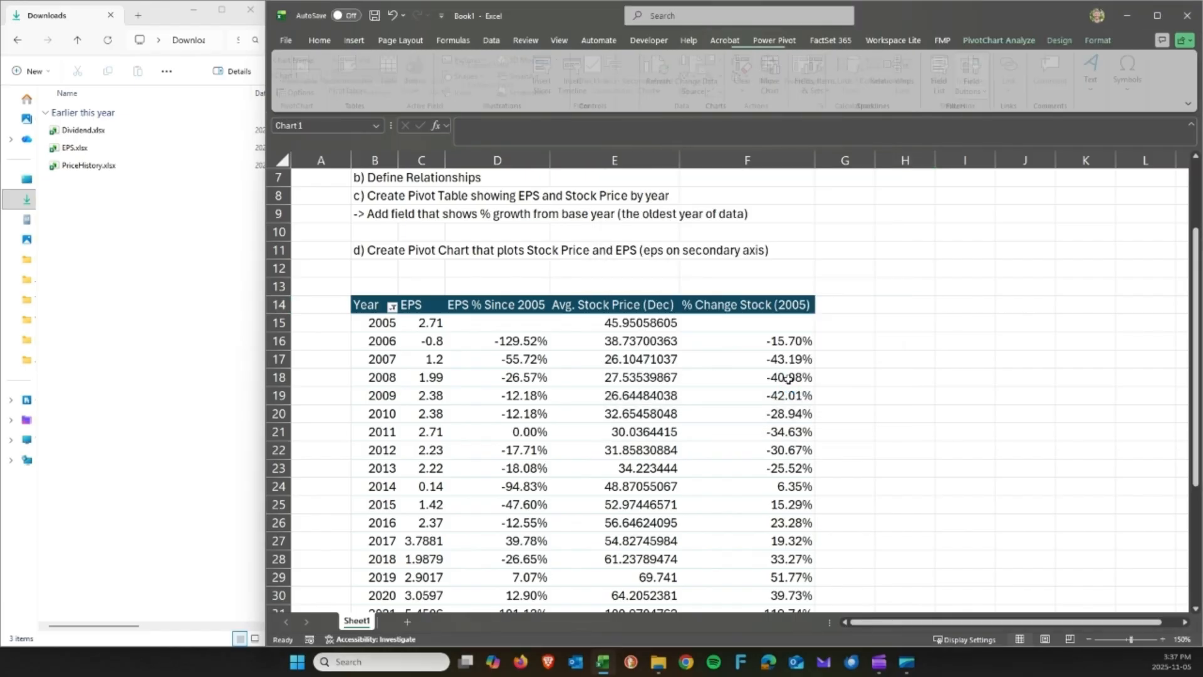
left_click_drag(787, 379, 912, 421)
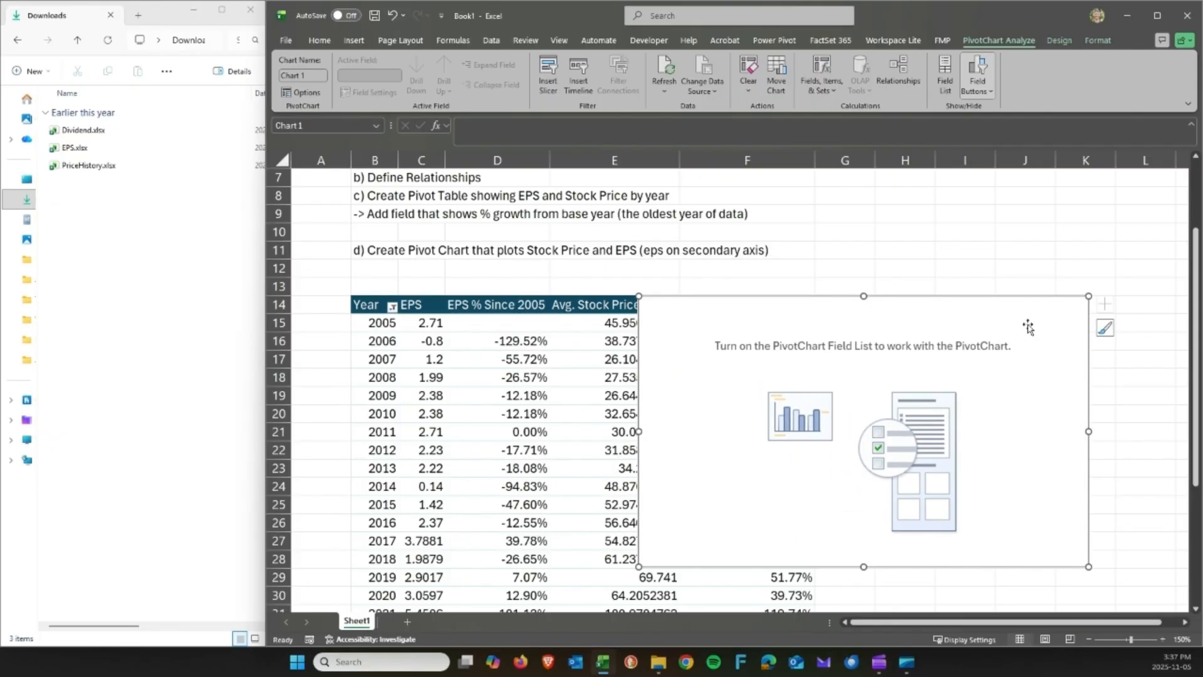
left_click_drag(916, 322, 907, 315)
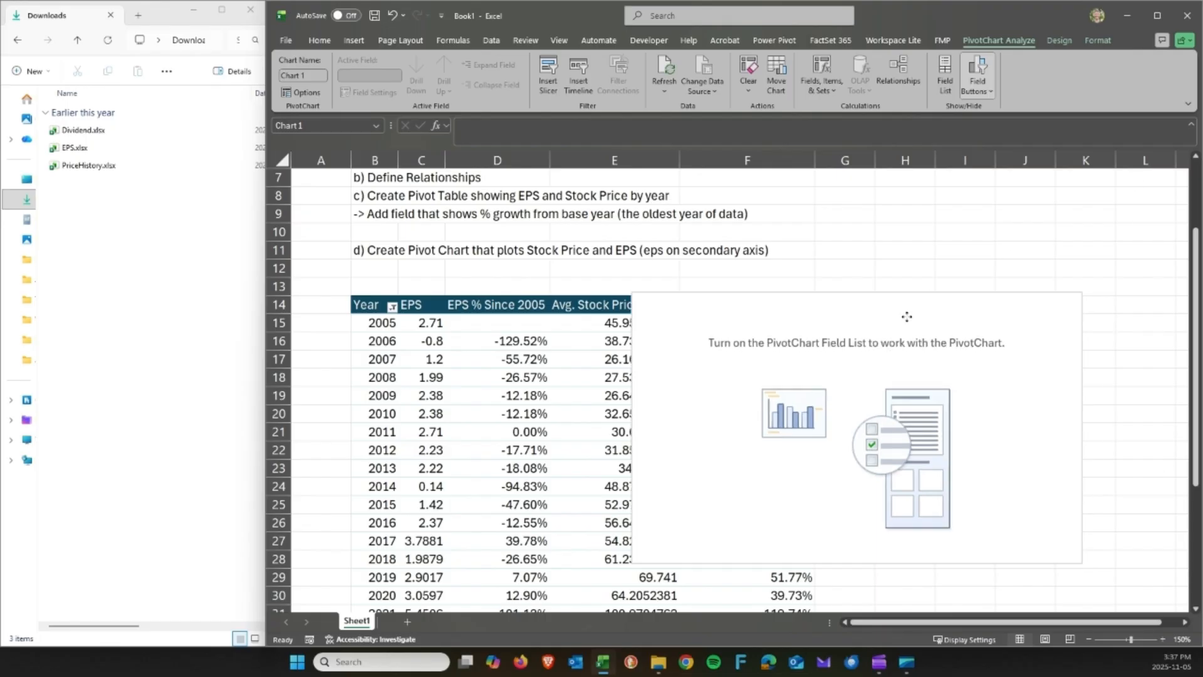
left_click(891, 236)
left_click(888, 306)
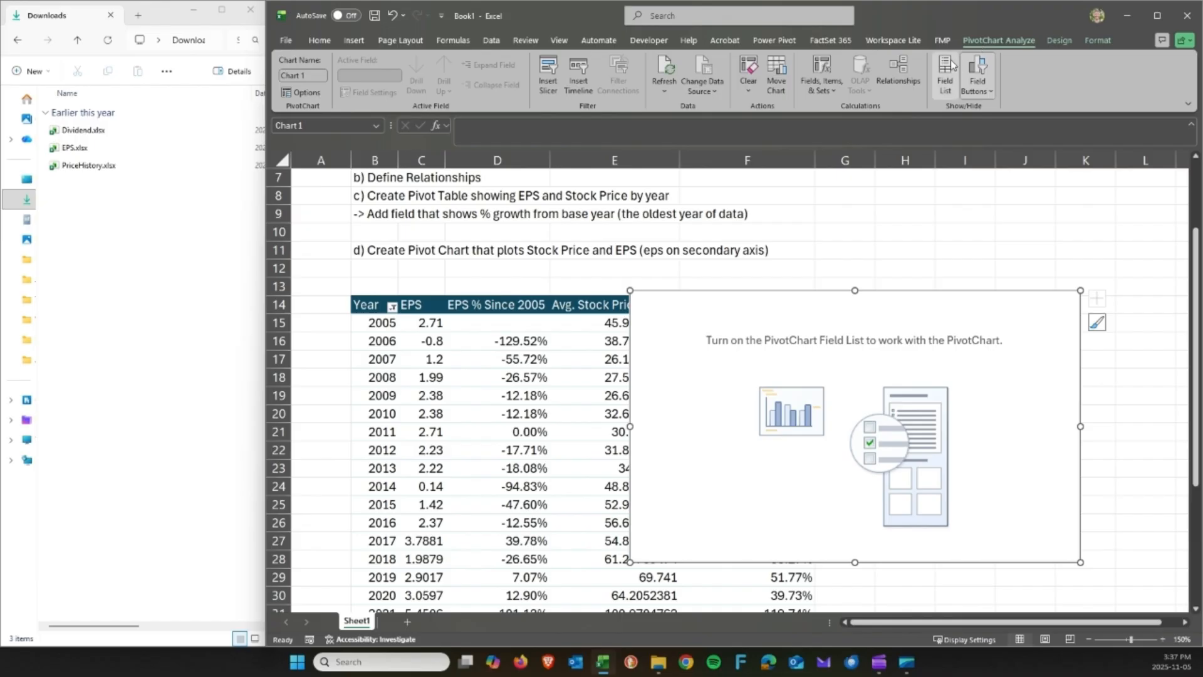
left_click(949, 71)
left_click_drag(910, 307, 765, 300)
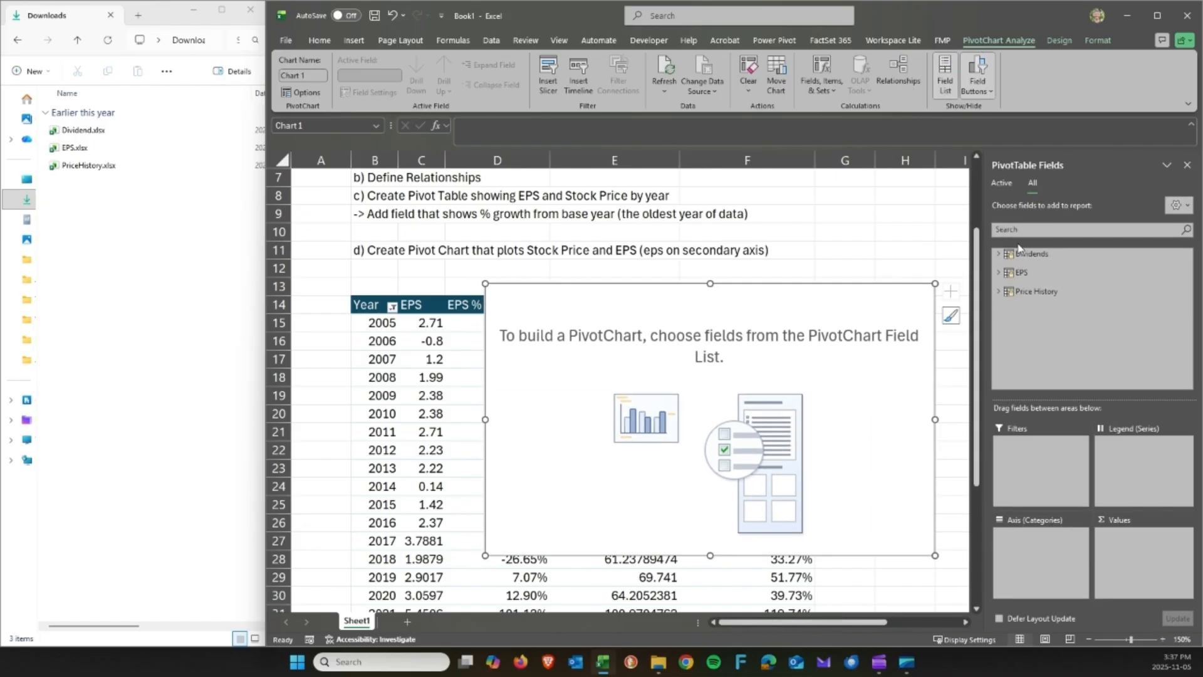
left_click_drag(890, 307, 895, 329)
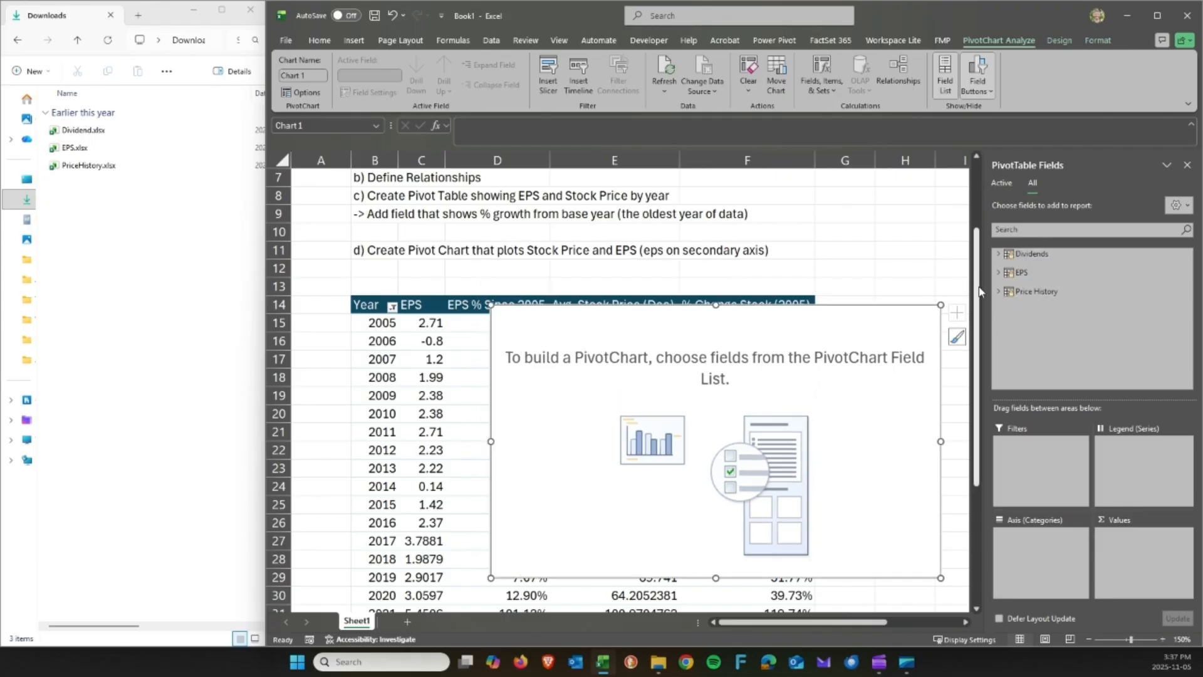
Plot Year on the axis with Avg. Stock Price (Dec) and EPS (diluted) as values.
left_click(999, 292)
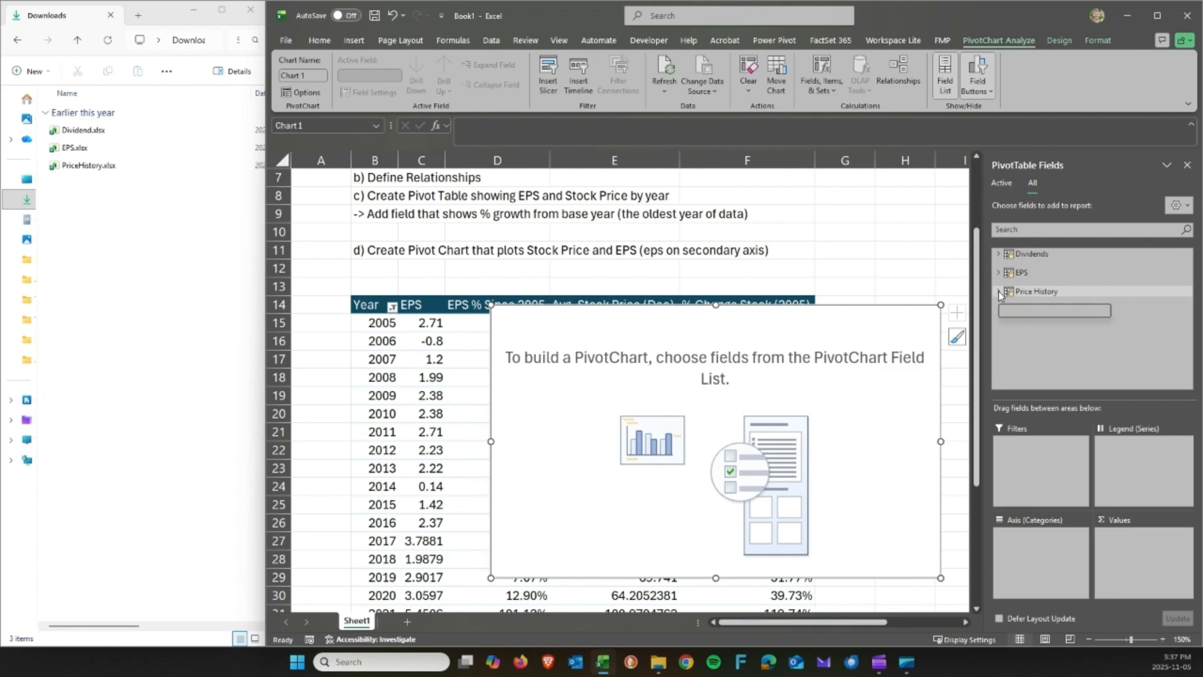
left_click_drag(1032, 312, 1041, 569)
left_click_drag(1045, 317, 1127, 549)
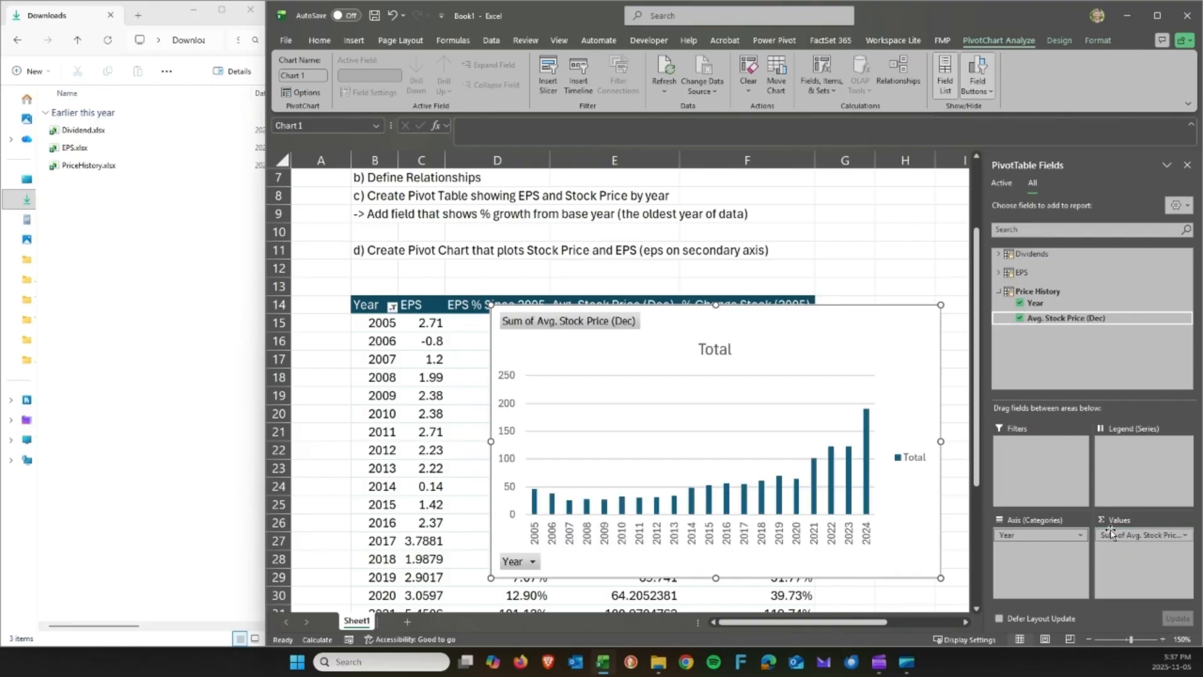
left_click(999, 272)
left_click_drag(1048, 299, 1127, 554)
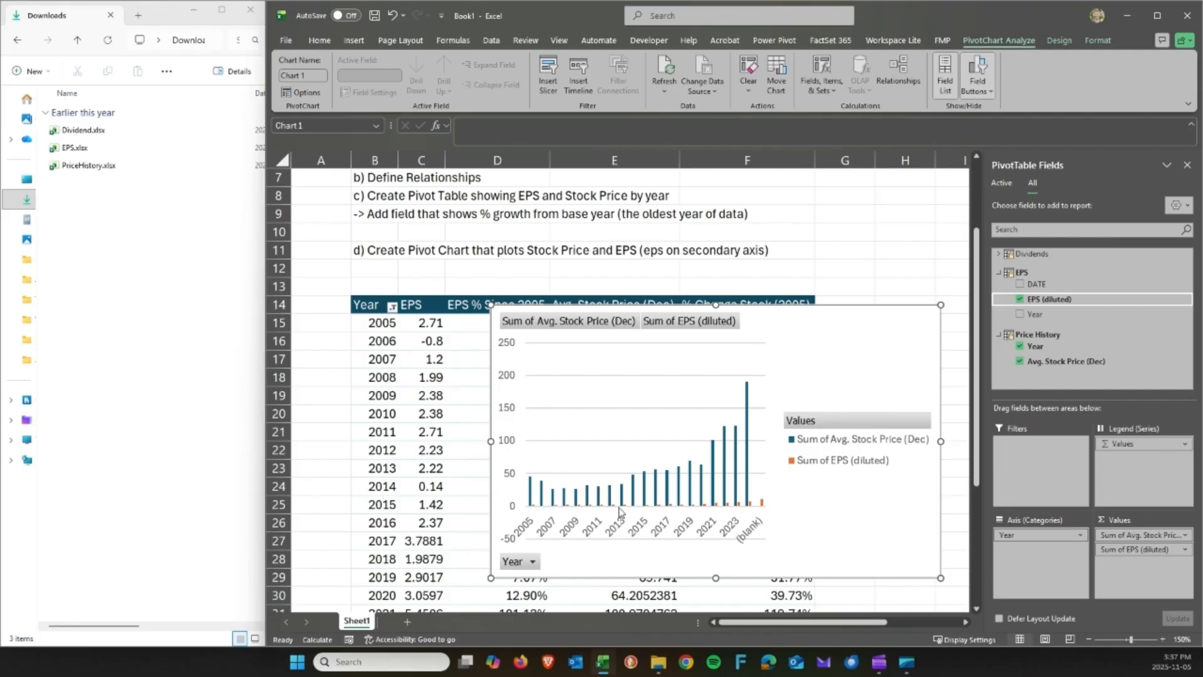
Filter the chart's Year field to exclude the (blank) year.
mouse_move(749, 441)
left_click(534, 562)
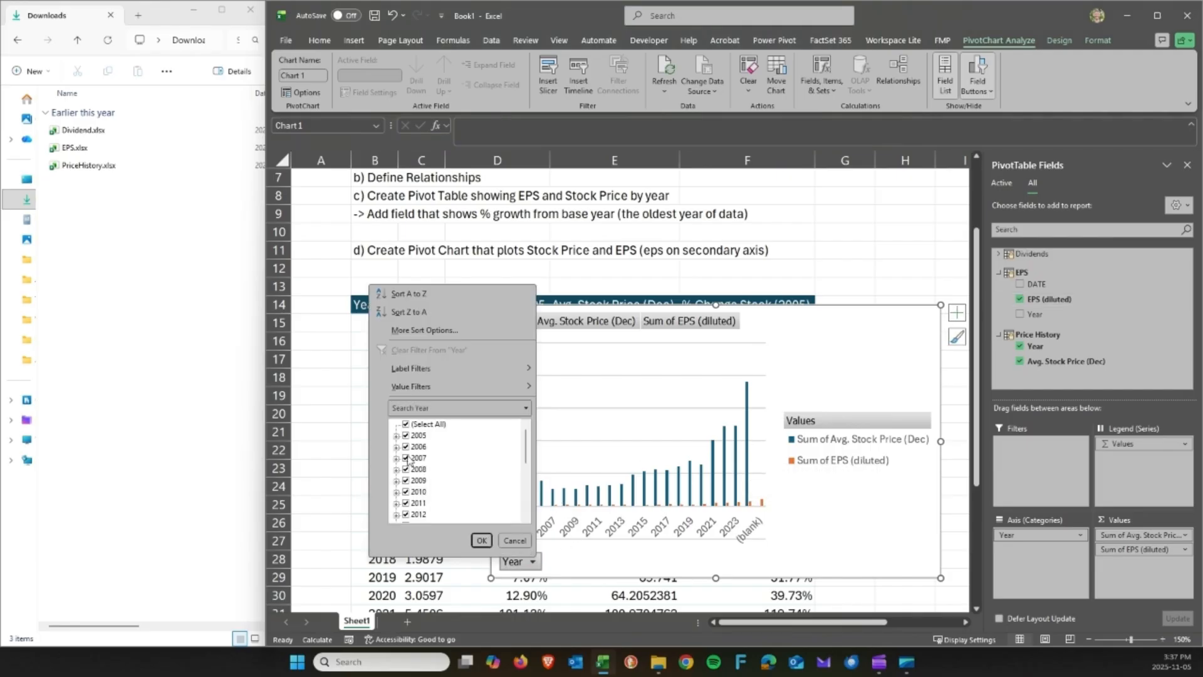
scroll(414, 454, "down", 4)
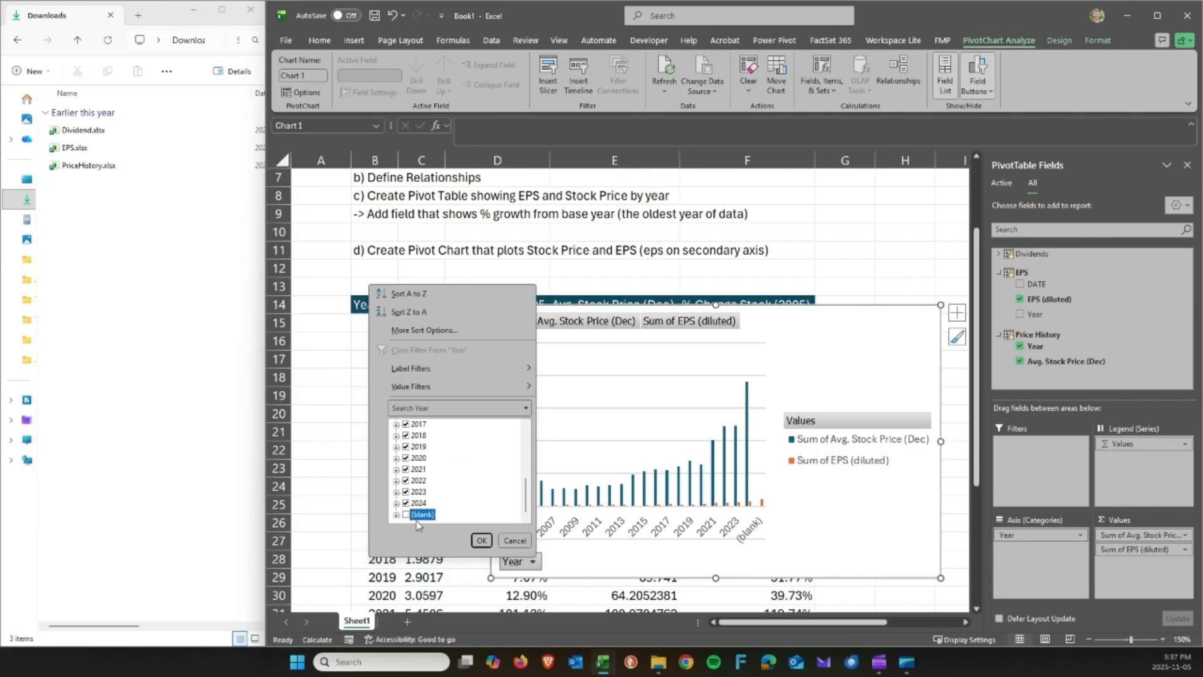
left_click(481, 540)
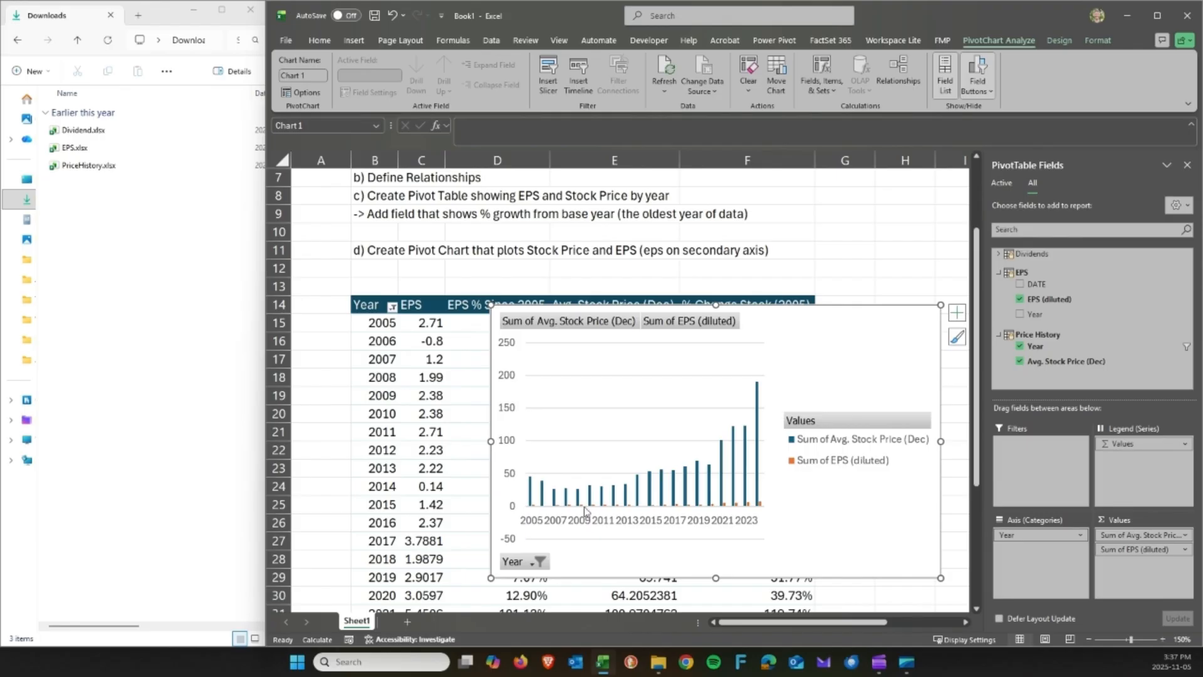
Move the chart up so the table's % growth columns show below it.
mouse_move(798, 376)
left_mouse_down()
mouse_move(765, 282)
mouse_move(779, 274)
left_mouse_up()
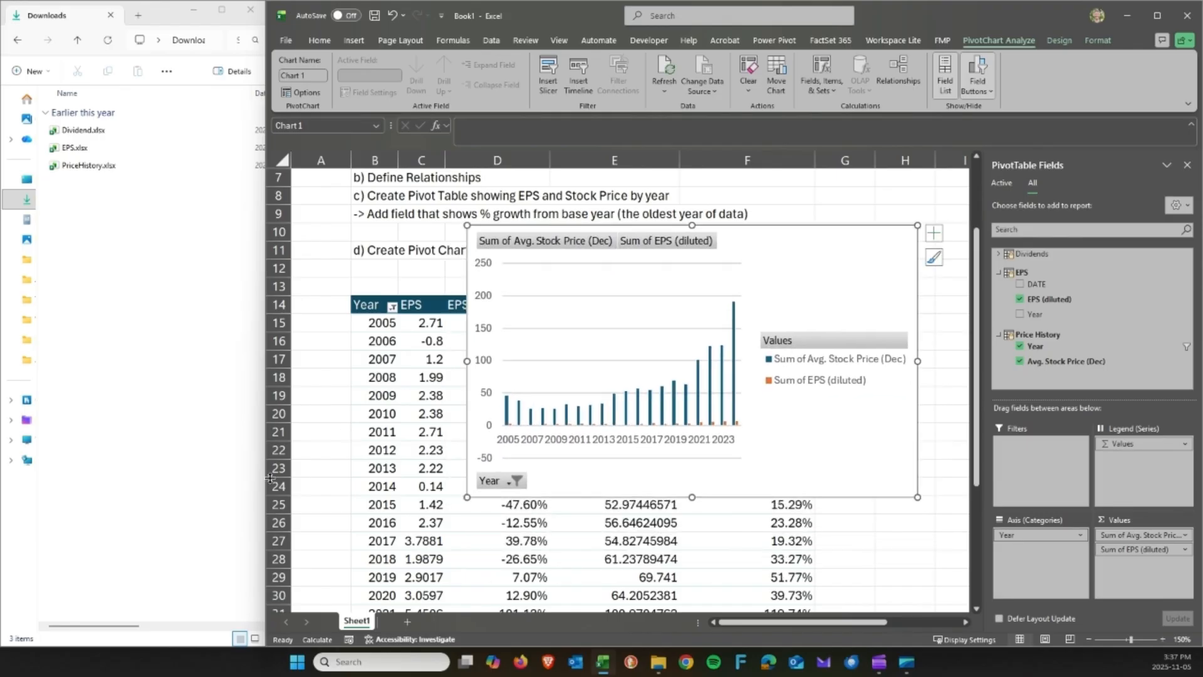
left_click(435, 526)
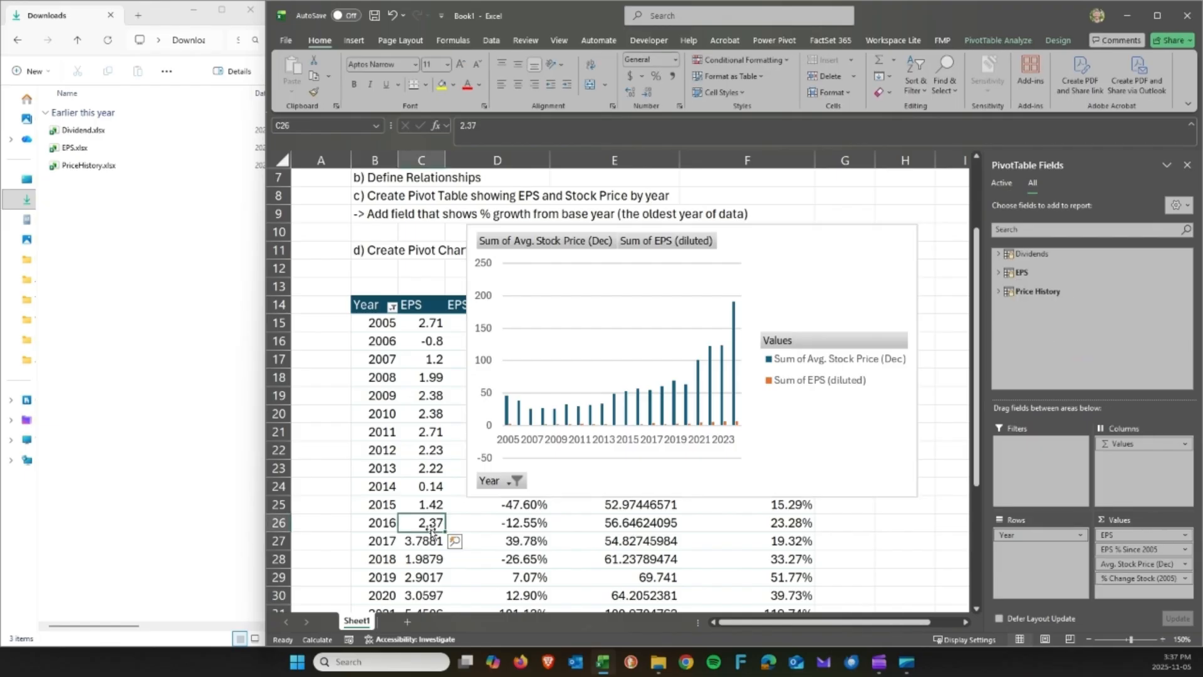
left_click(616, 531)
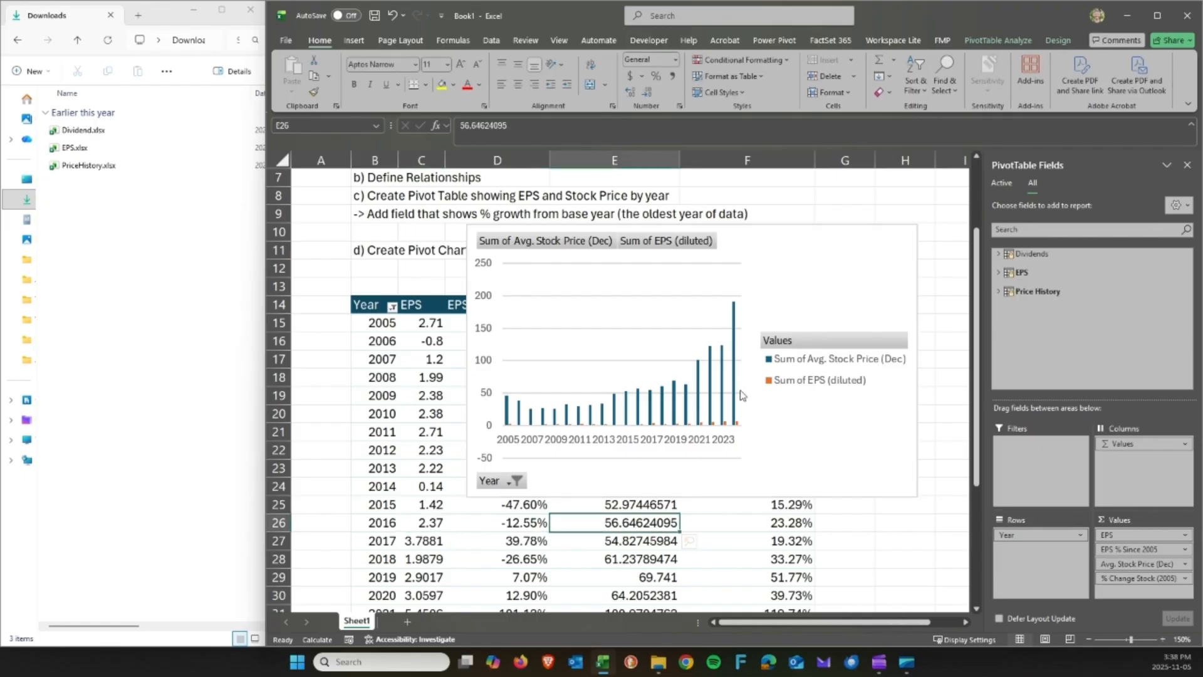
left_click_drag(820, 275, 819, 285)
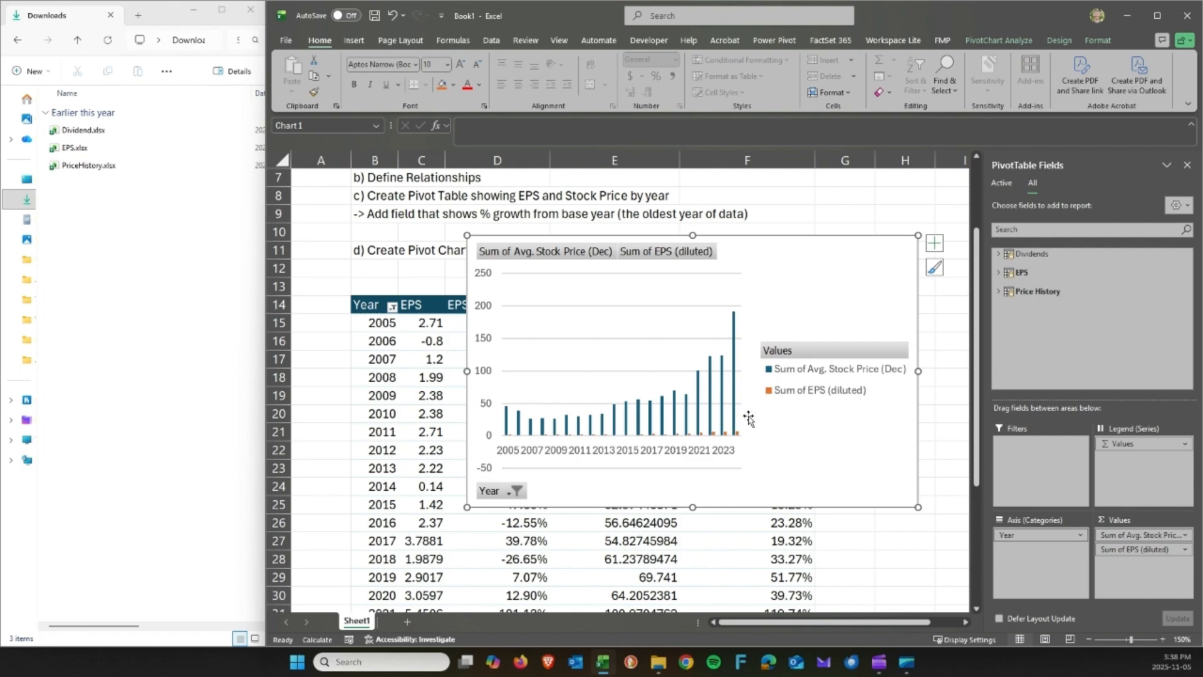
left_click_drag(827, 293, 810, 301)
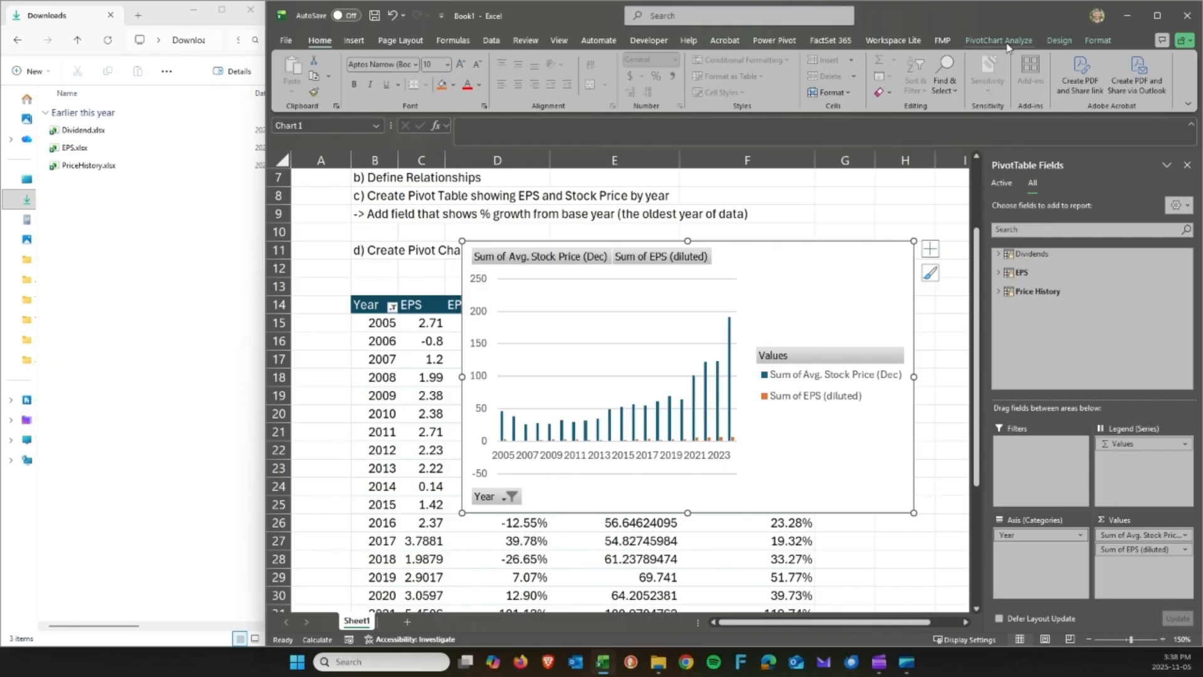
left_click(1056, 39)
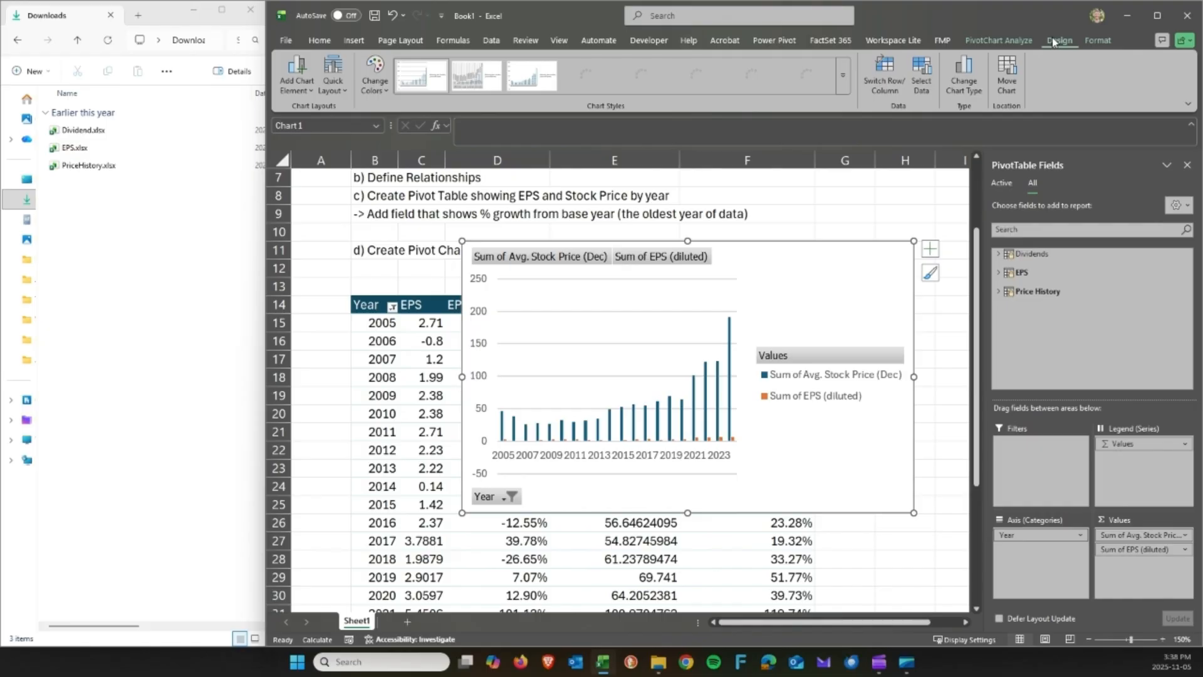
left_click_drag(833, 277, 826, 280)
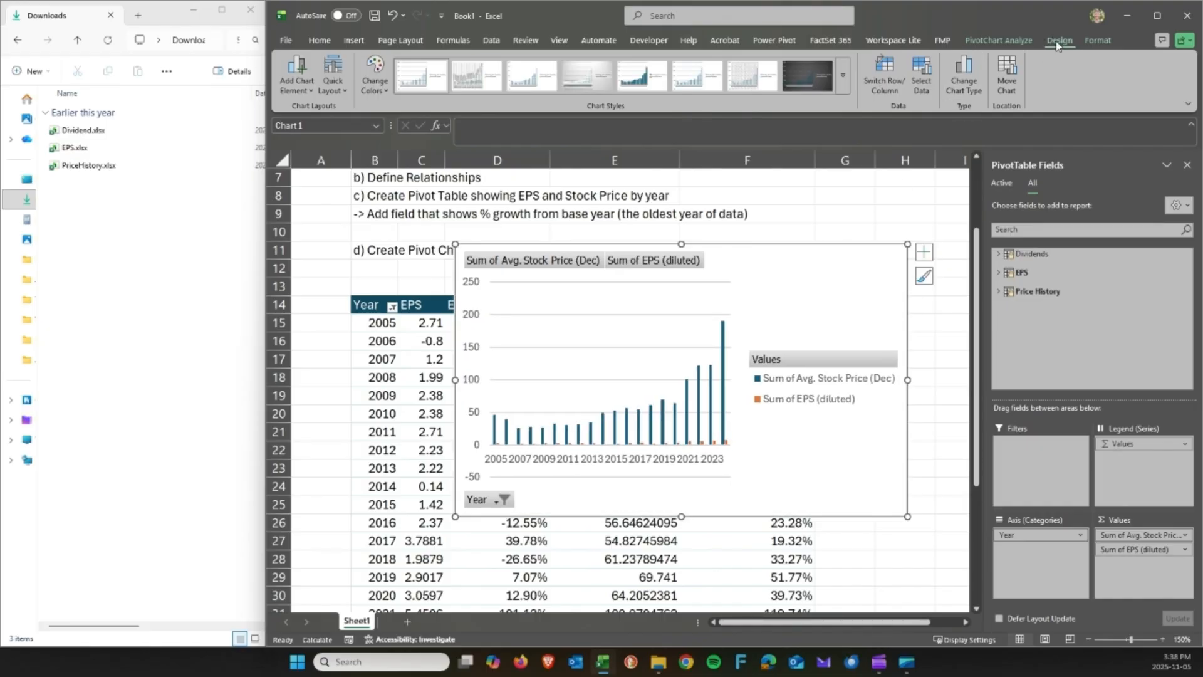
Change the PivotChart type to a line chart.
left_click(970, 71)
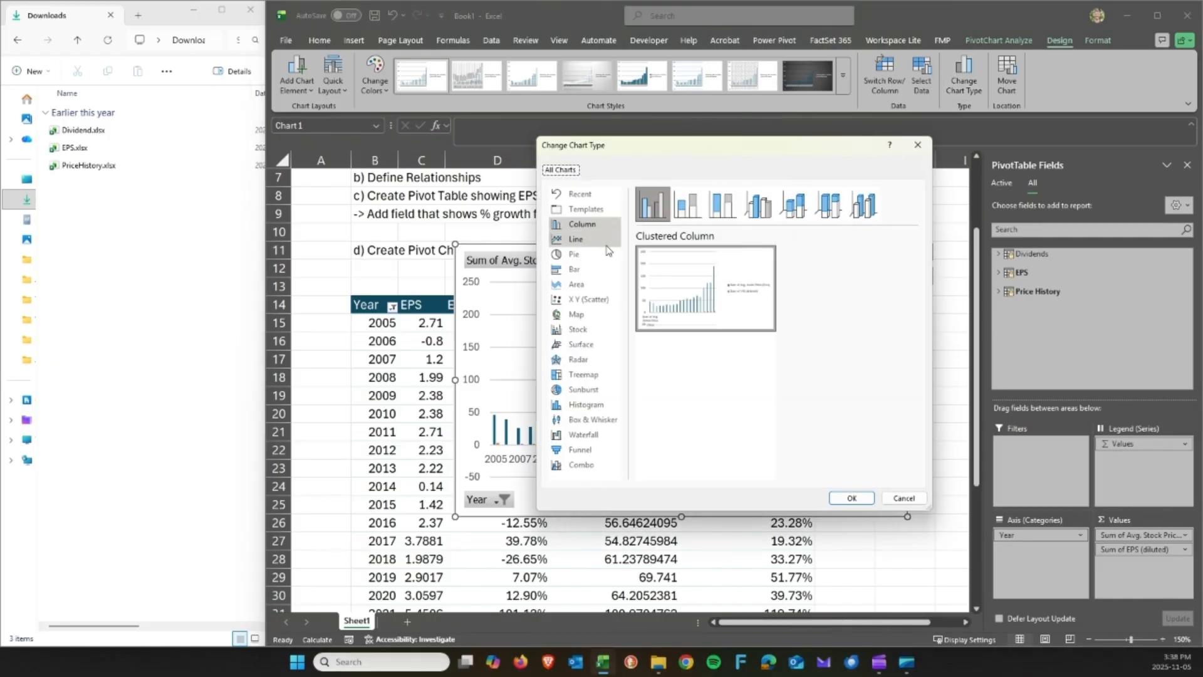
left_click(579, 240)
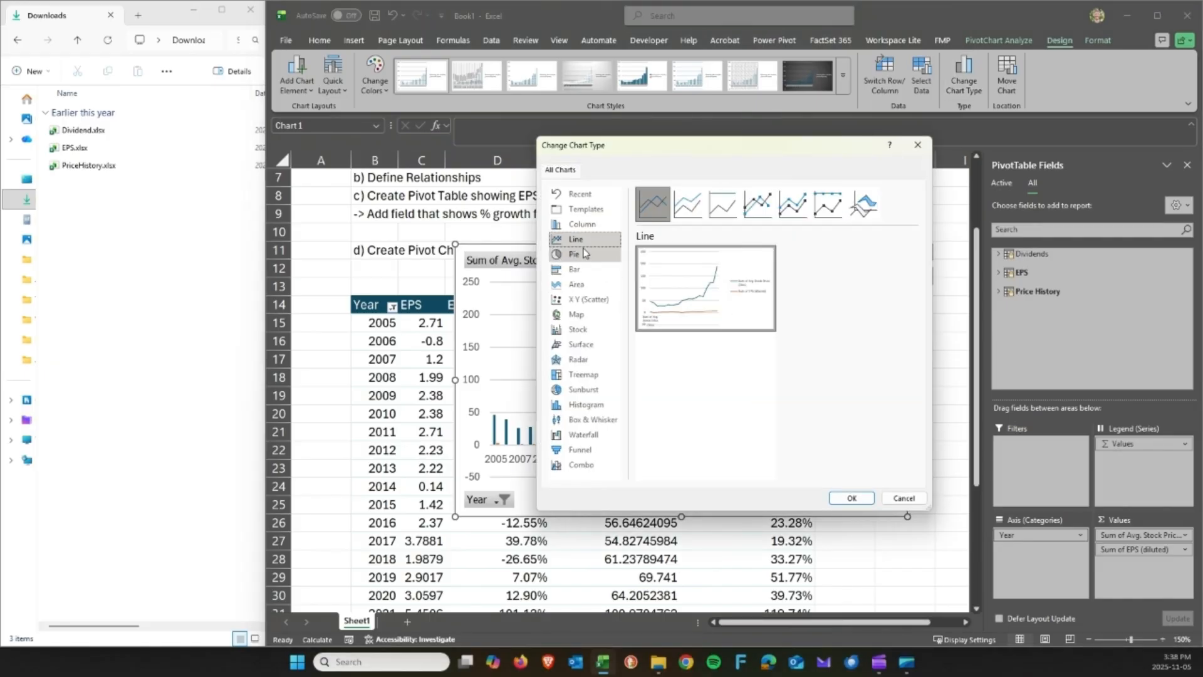
left_click(850, 499)
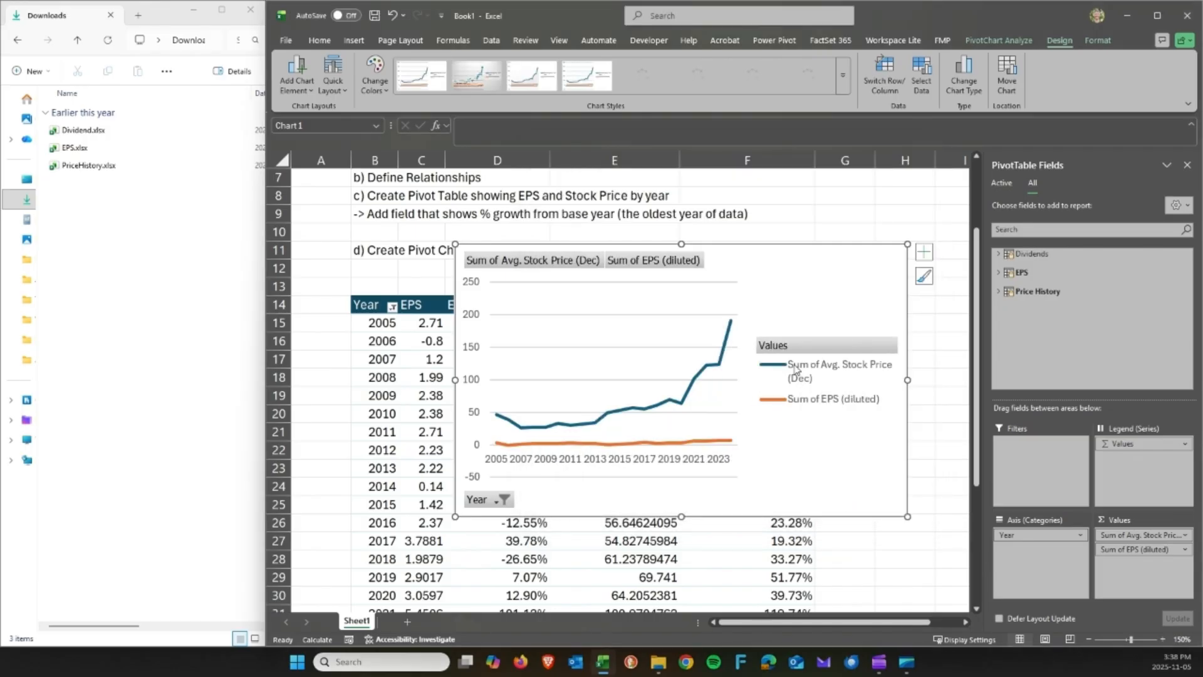
Nudge the chart slightly up and left, then scroll down to check the 2024 values.
left_click_drag(809, 279, 805, 279)
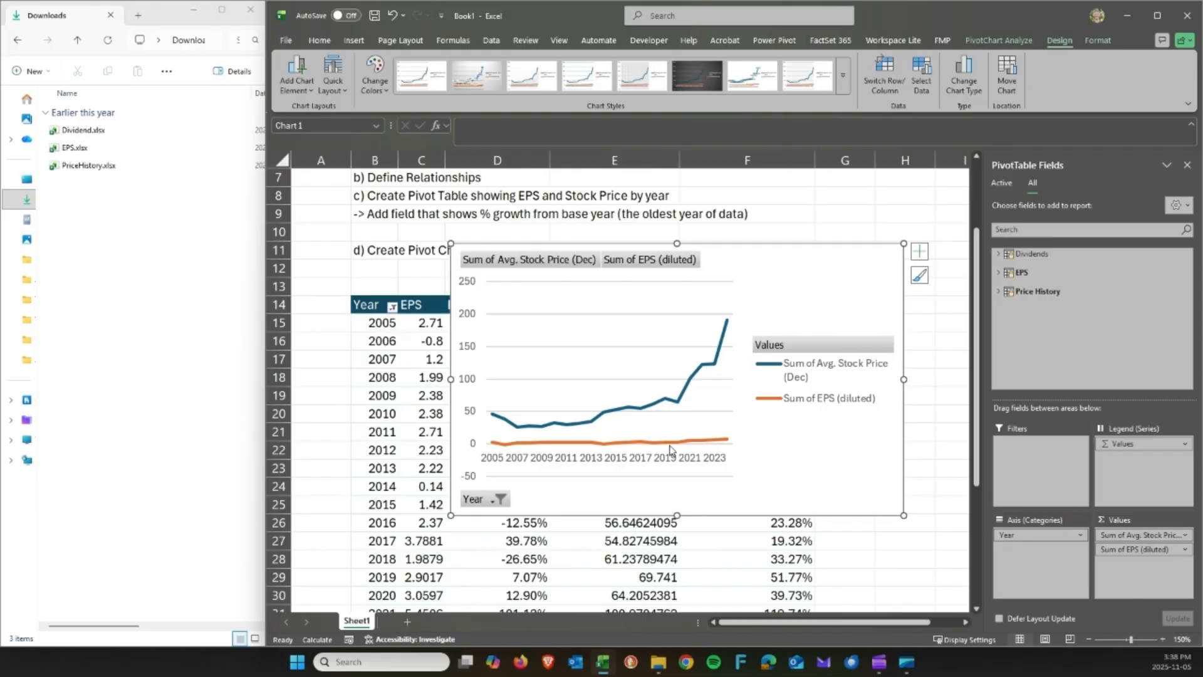
mouse_move(671, 450)
scroll(403, 428, "down", 2)
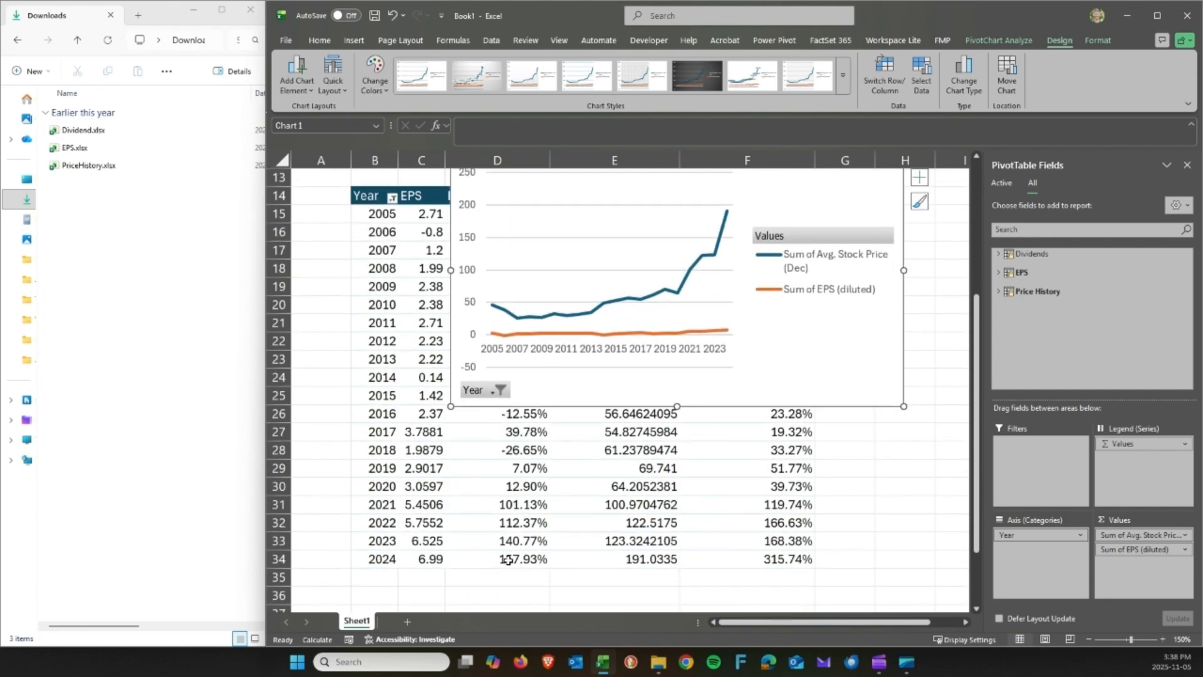
Plot the EPS (diluted) series on the secondary axis via Format Data Series.
mouse_move(508, 559)
right_click(648, 337)
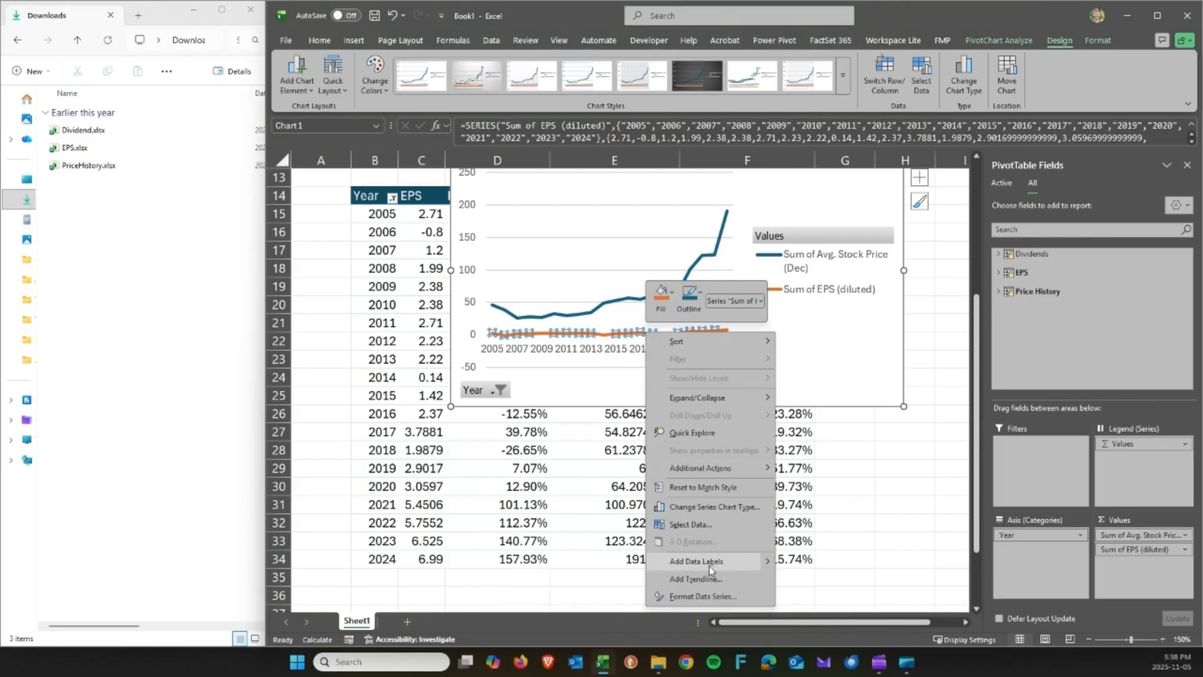
left_click(713, 596)
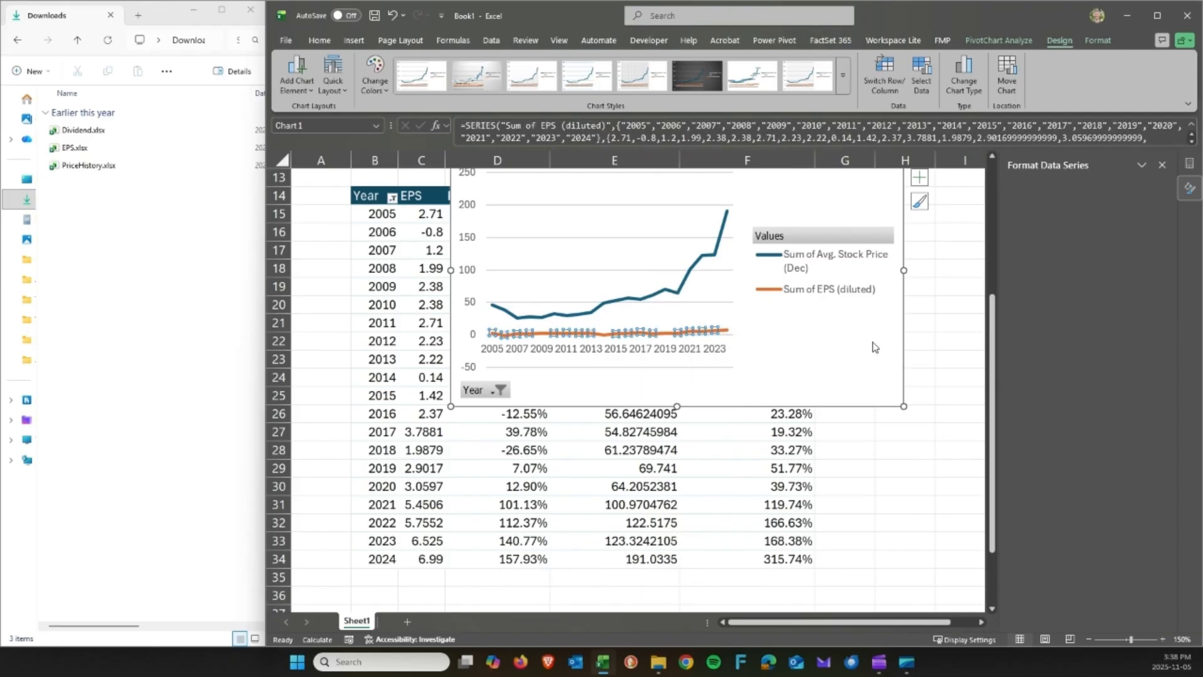
left_click(1033, 294)
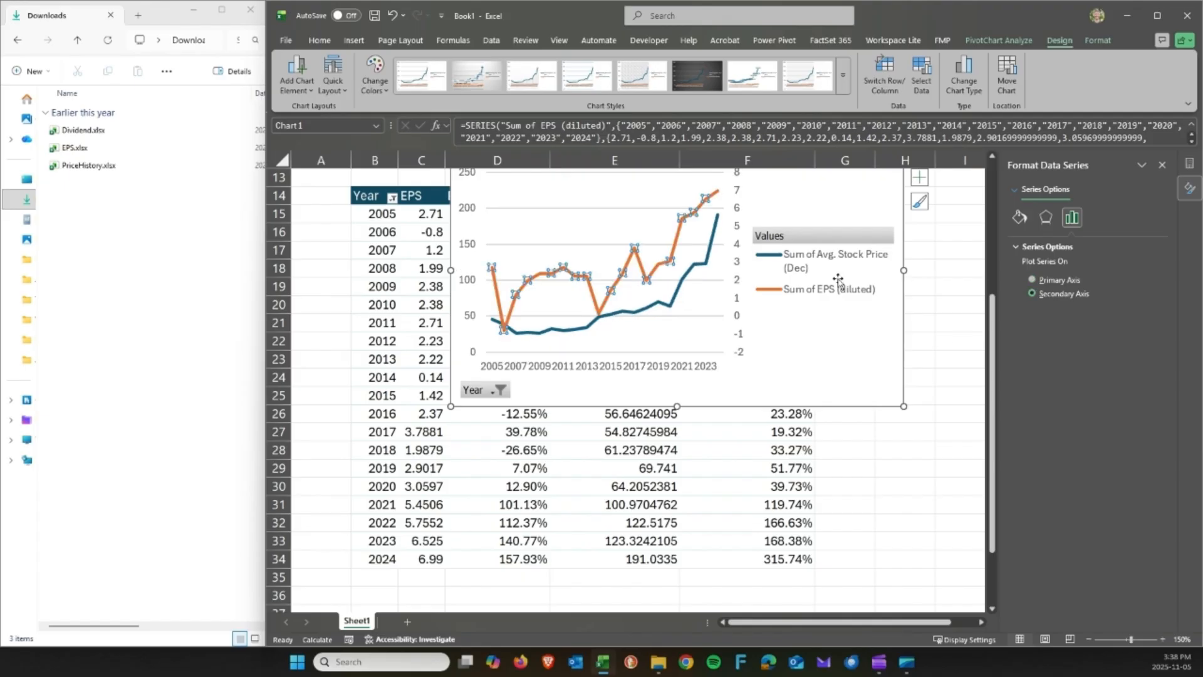
scroll(804, 293, "up", 1)
scroll(804, 292, "up", 1)
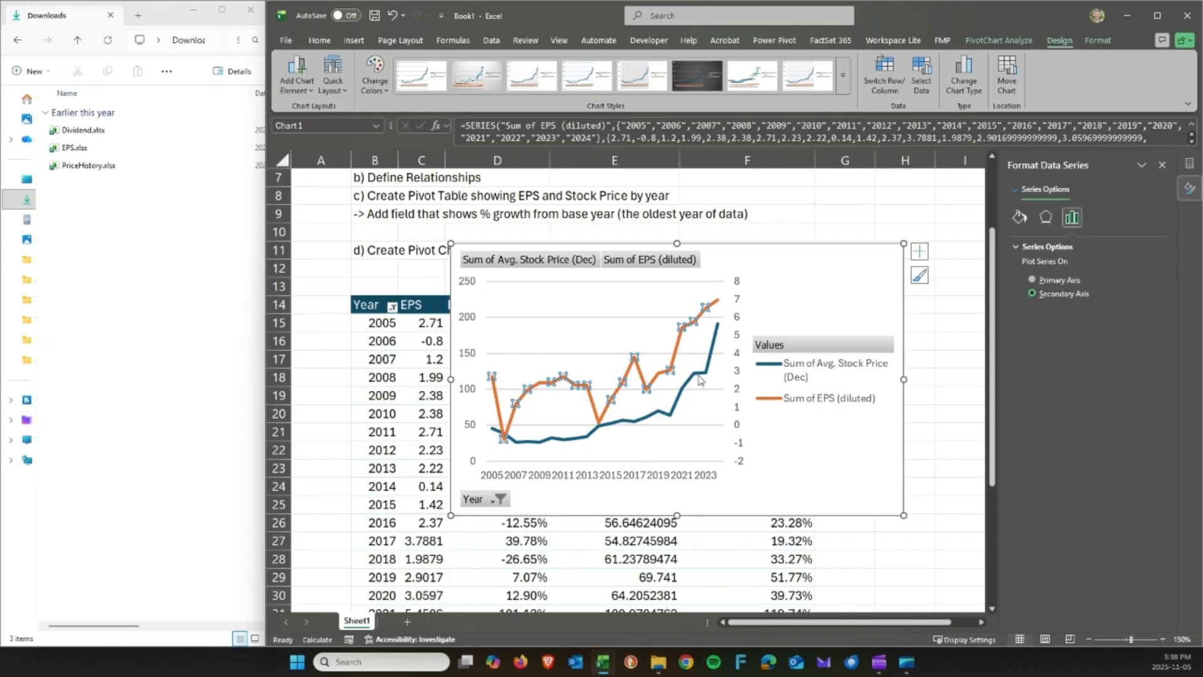
Nudge the chart slightly right and down and bring back the PivotChart field list.
left_click_drag(833, 284, 838, 285)
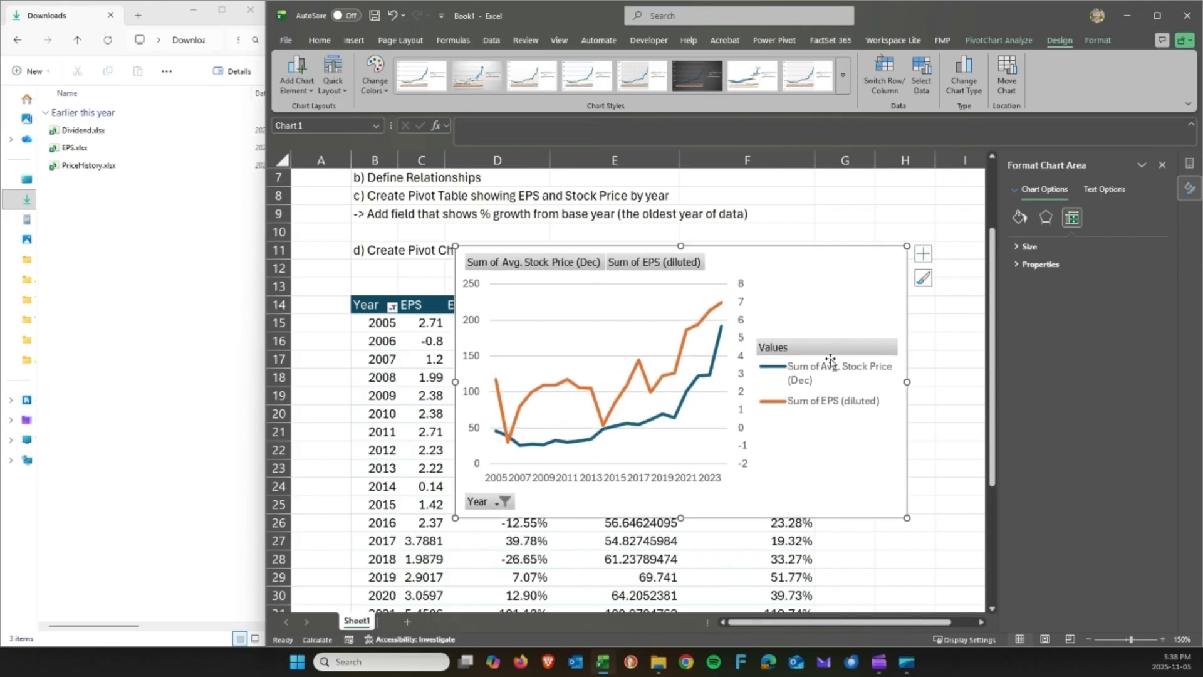
left_click(1189, 165)
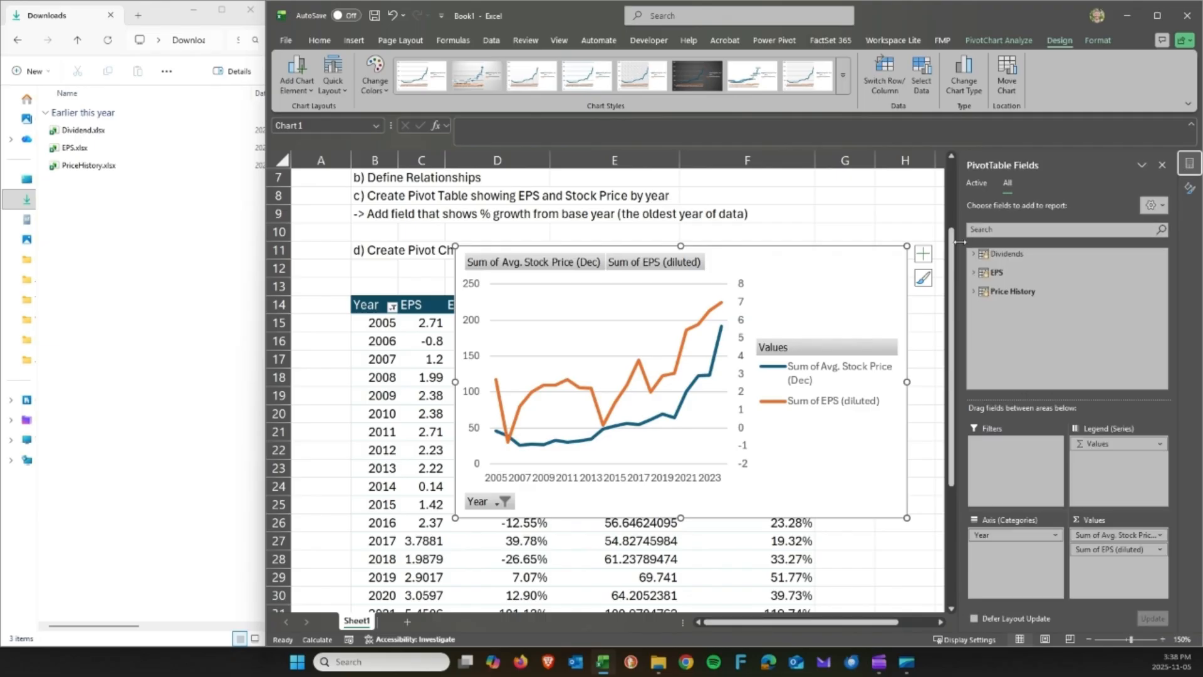
left_click(922, 251)
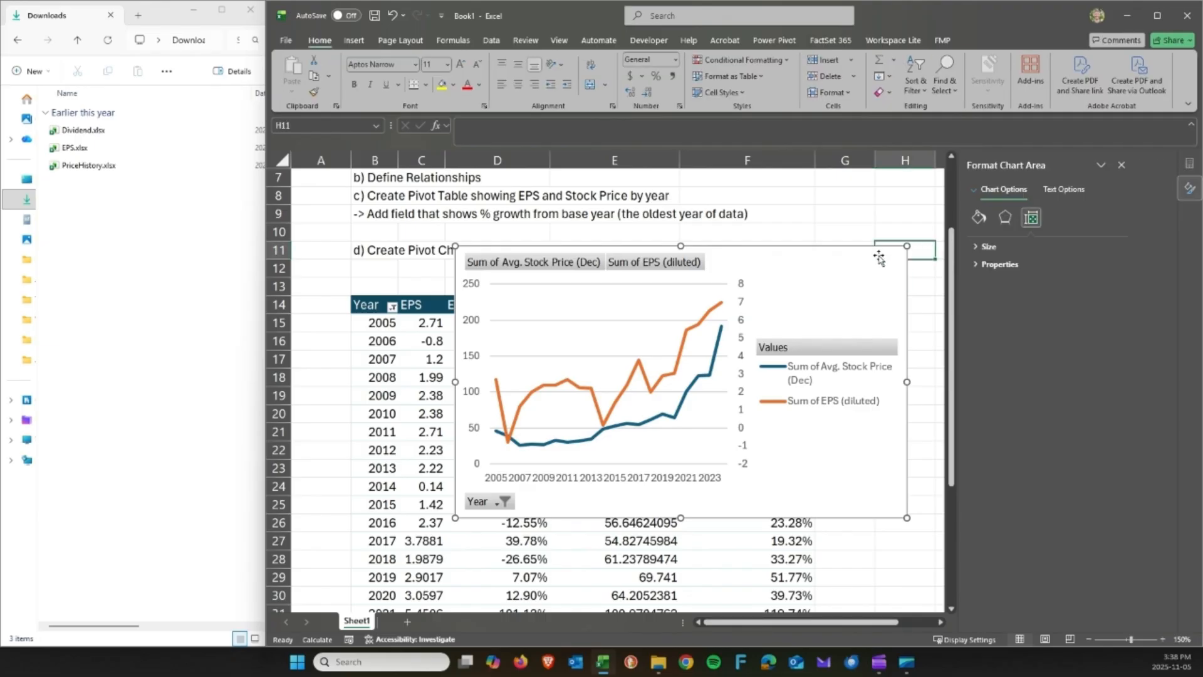
left_click(879, 257)
Add a chart title to the PivotChart.
left_click(923, 253)
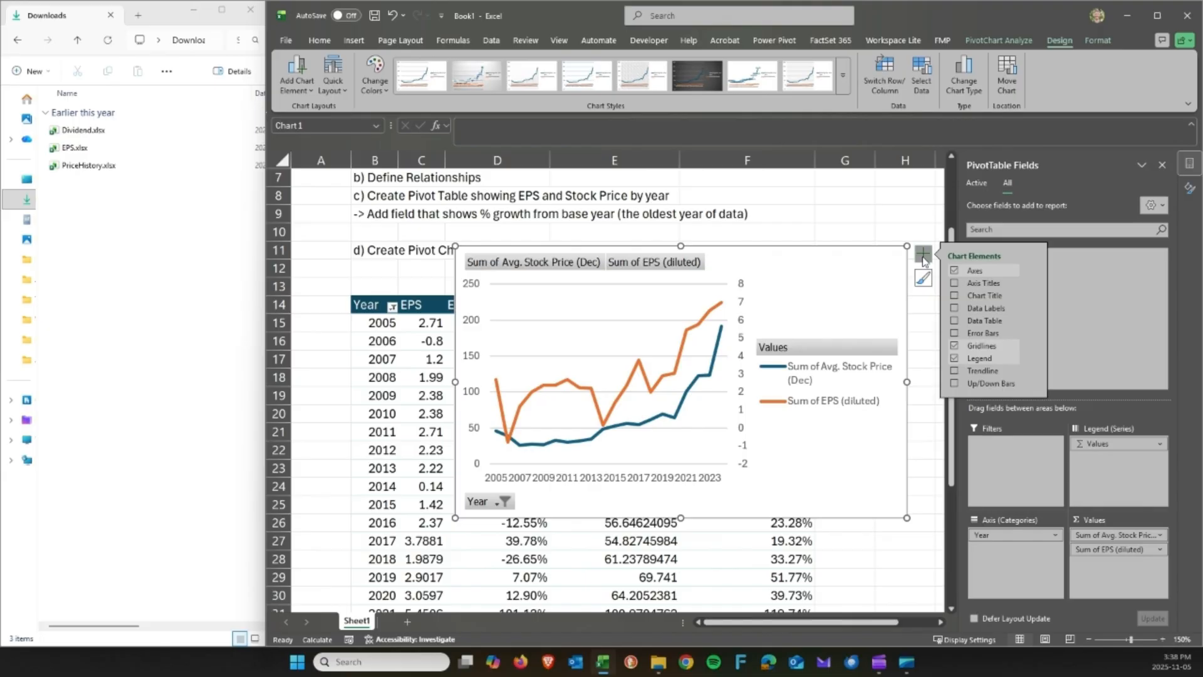
left_click(954, 295)
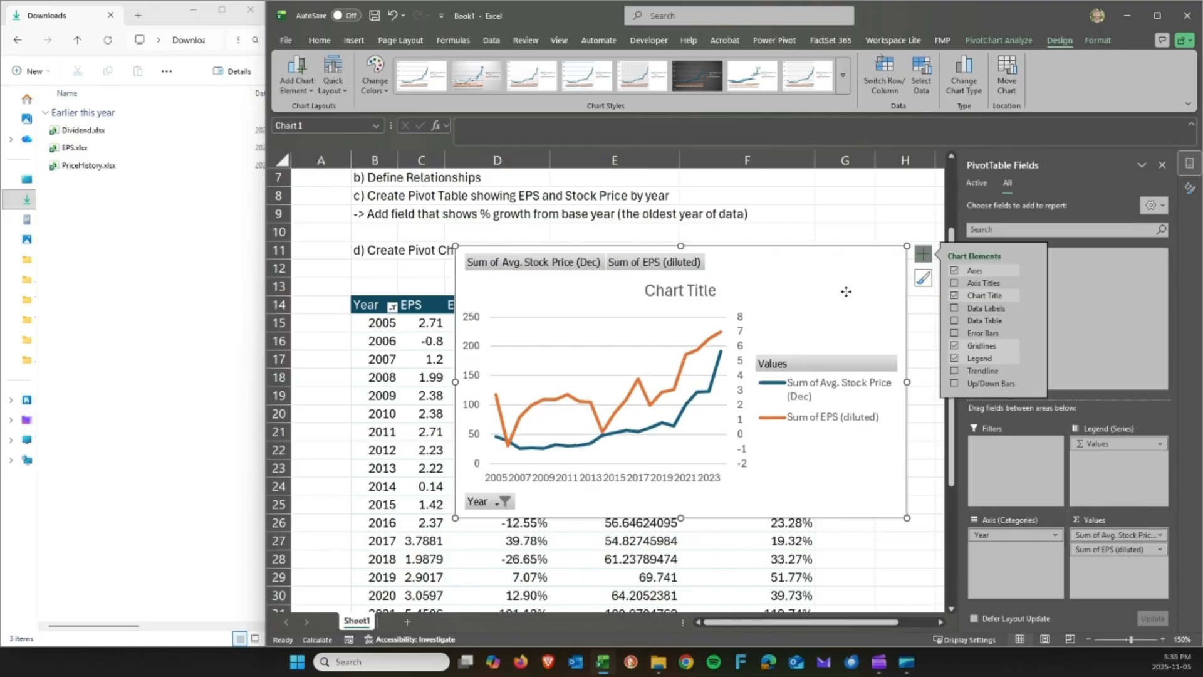
left_click_drag(846, 291, 844, 292)
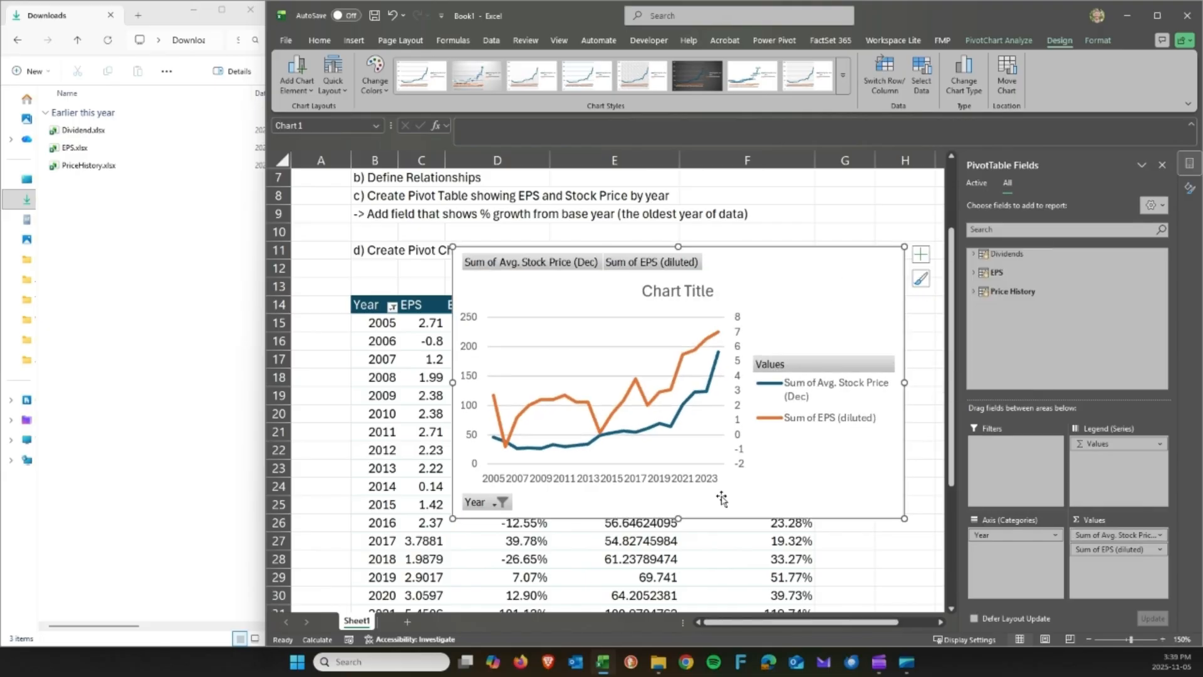
Rename the stock price value field to 'Stock Price (Dec)'.
left_click(1161, 535)
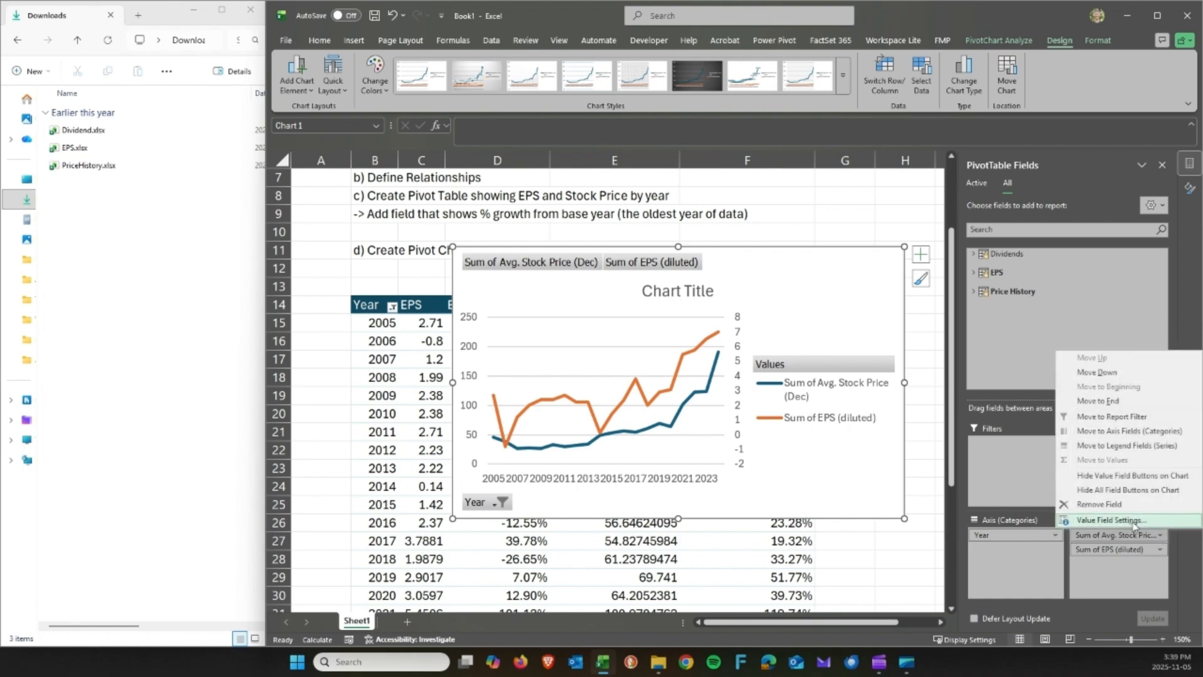
left_click(1100, 522)
left_click(712, 229)
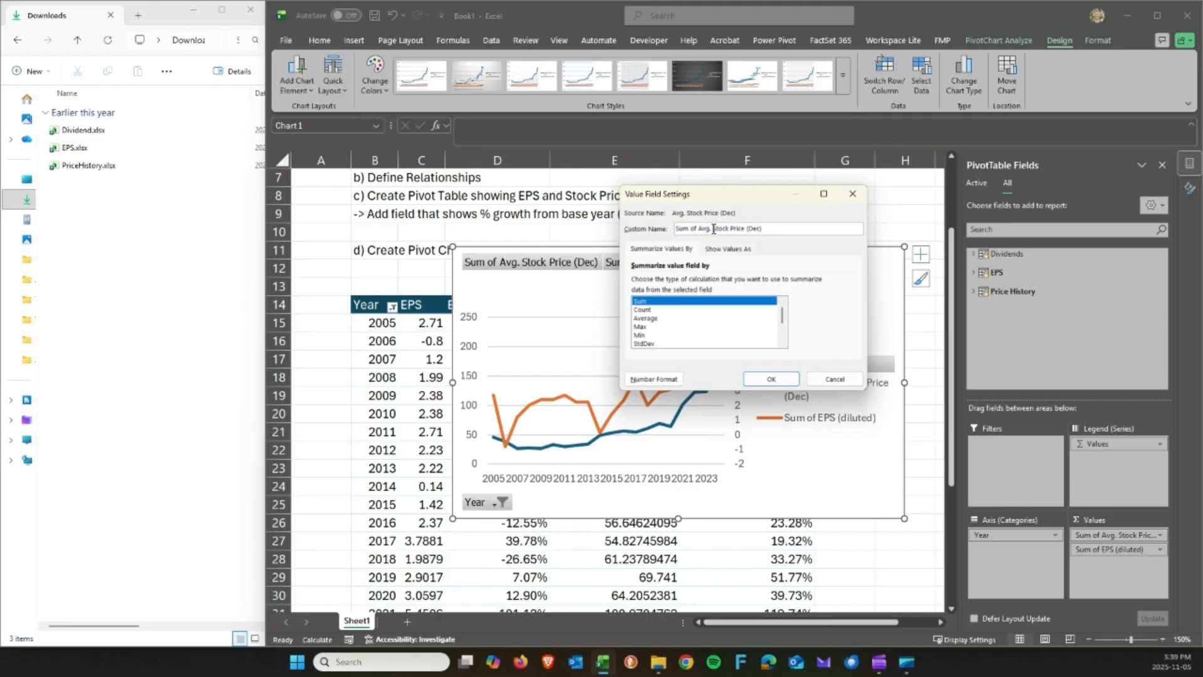
key("shift+Home")
key("BackSpace")
left_click(770, 378)
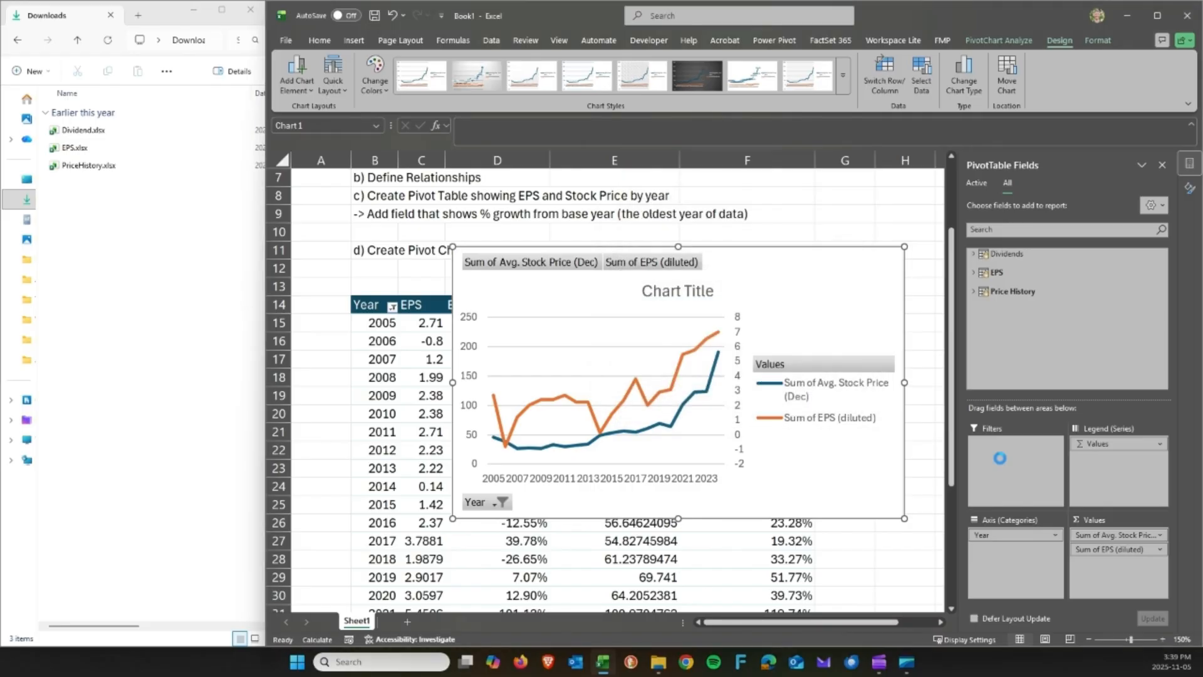
Rename the EPS value field to 'EPS (diluted)'.
left_click(1163, 552)
left_click(1154, 540)
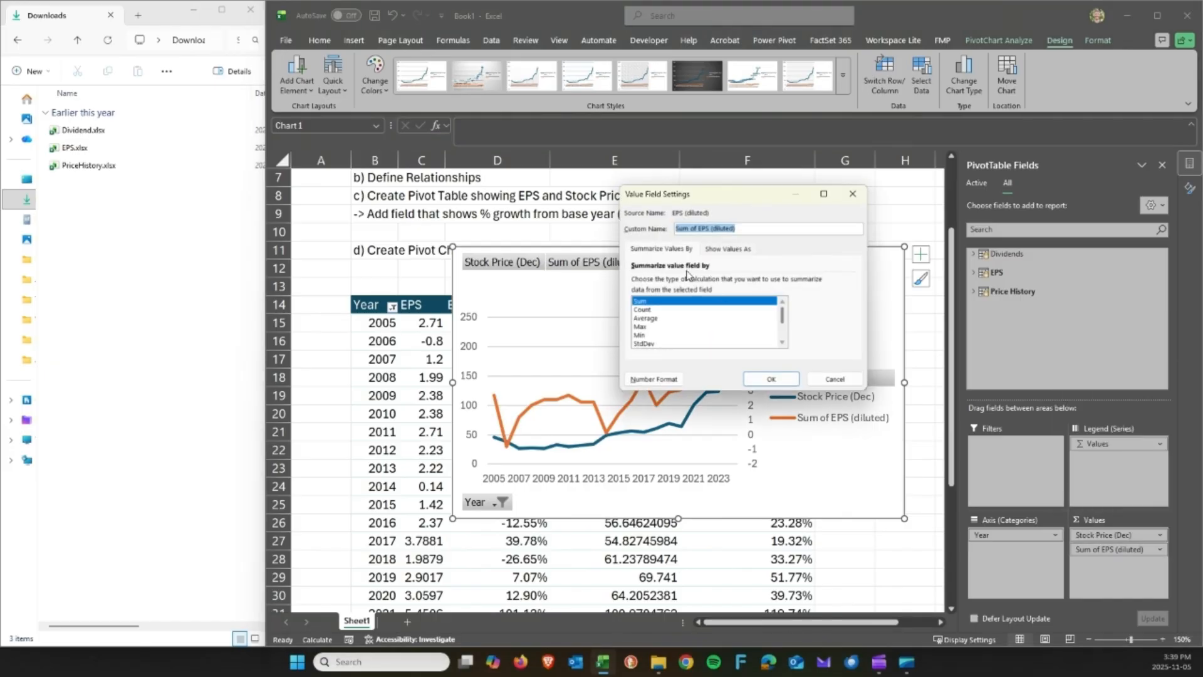
left_click(696, 229)
key("shift+Home")
left_click(788, 379)
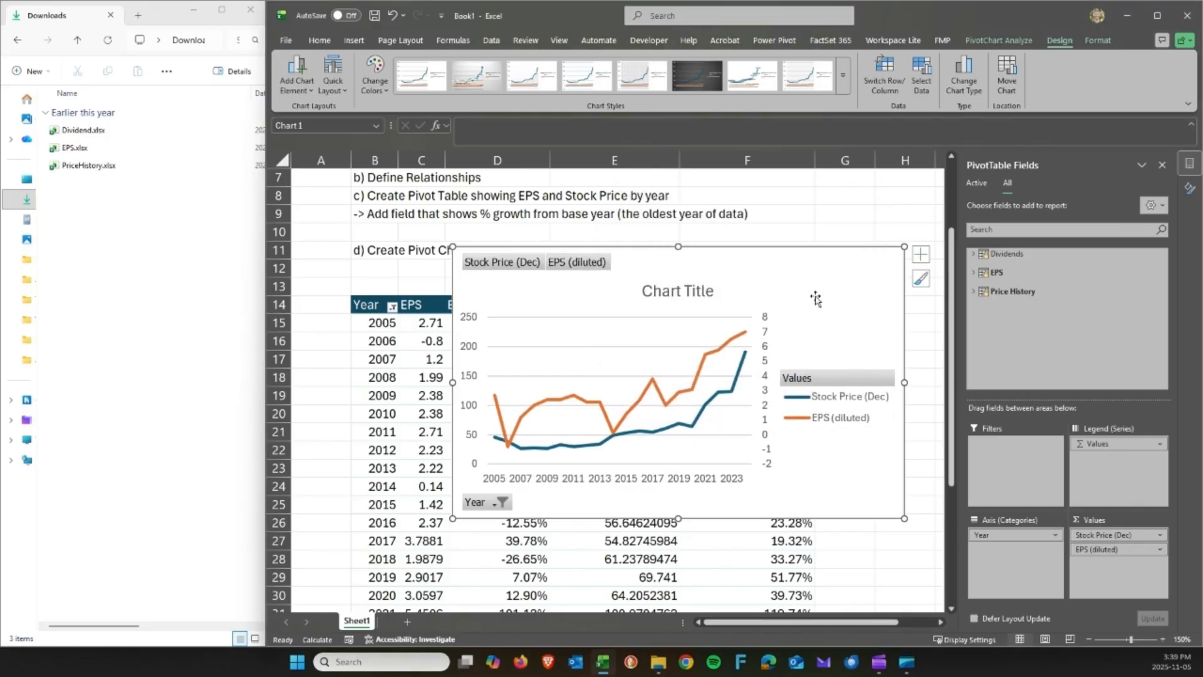
Replace the chart title text with 'Loblaw - Stock Price & EPS'.
double_click(672, 290)
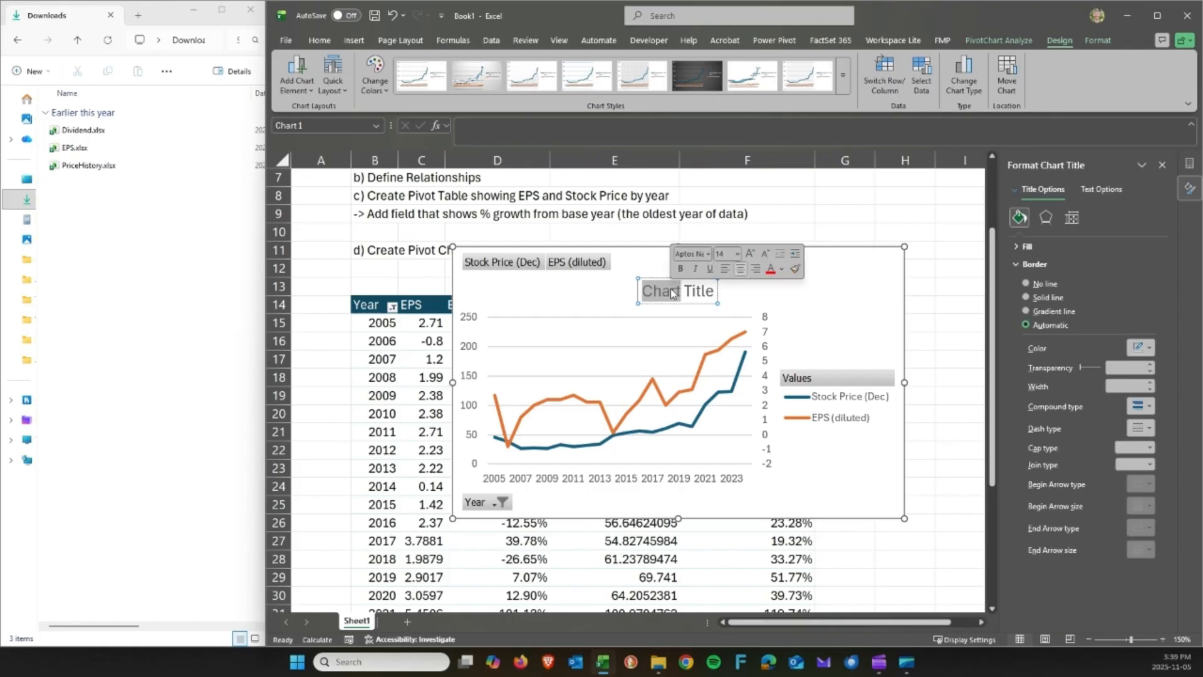
key("BackSpace")
double_click(672, 291)
type("Lo")
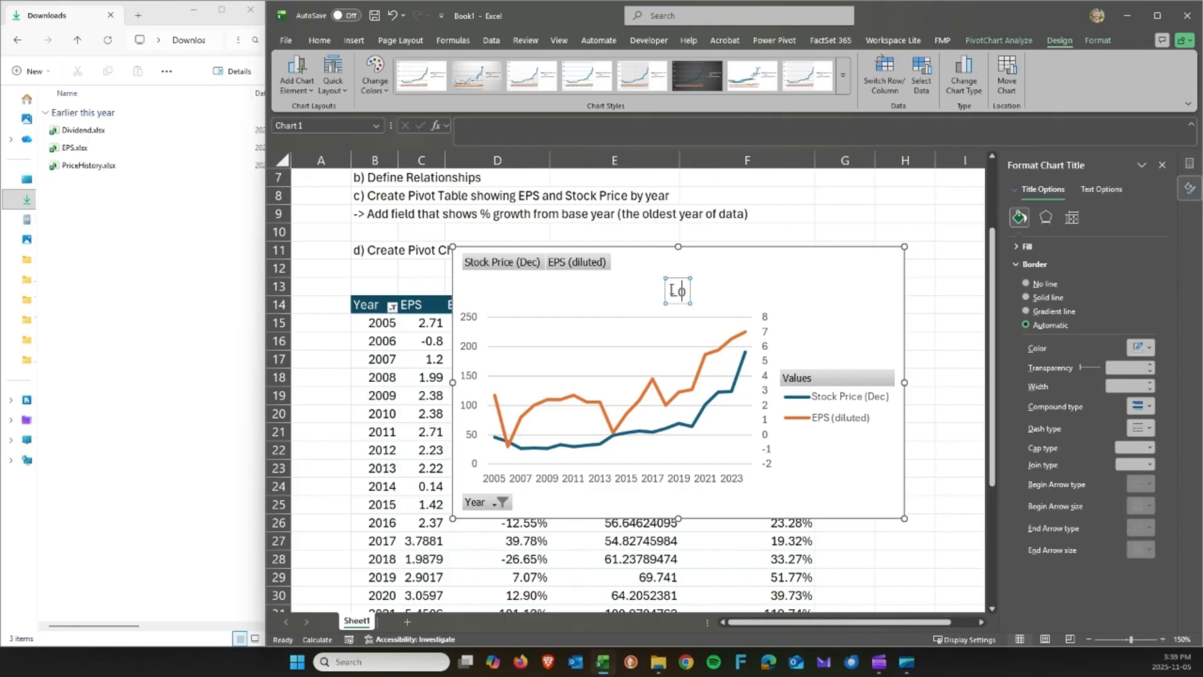
type("blaw -")
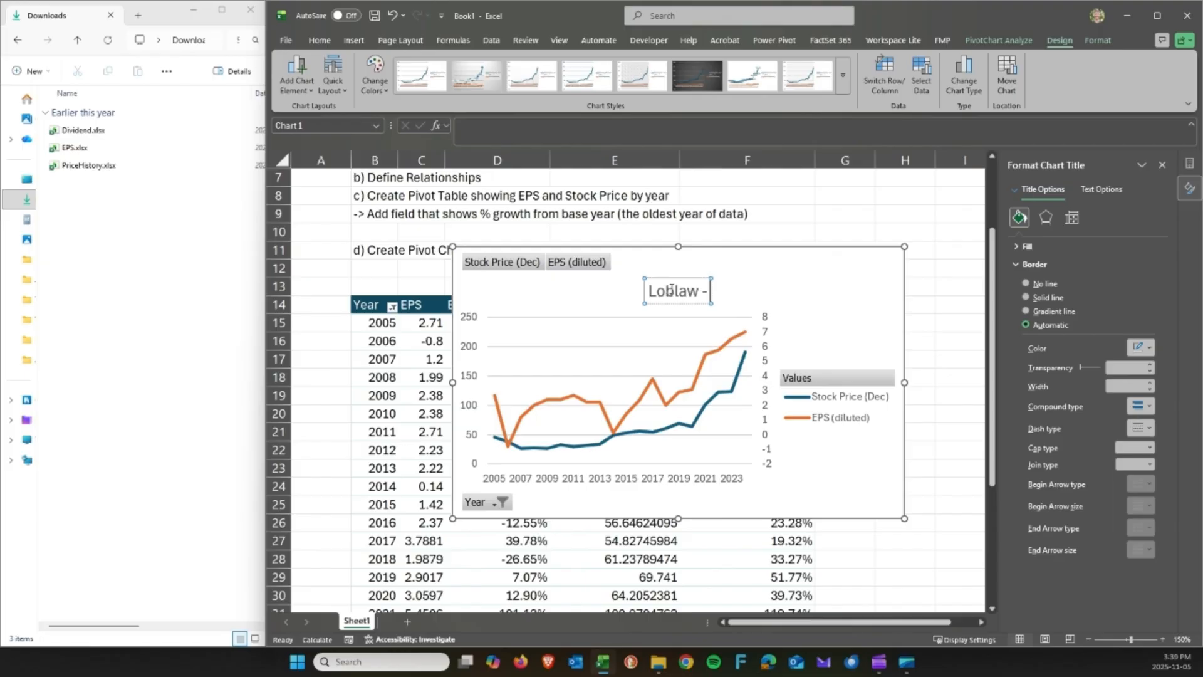
type(" Stock Price & EPS")
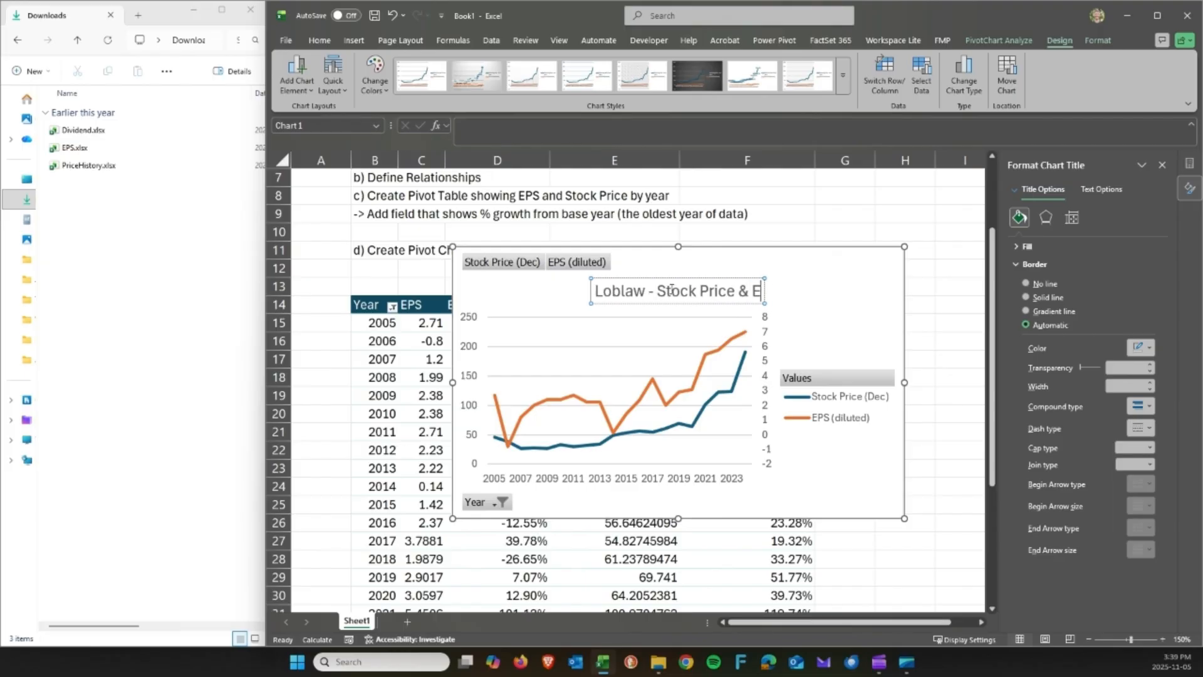
left_click(791, 297)
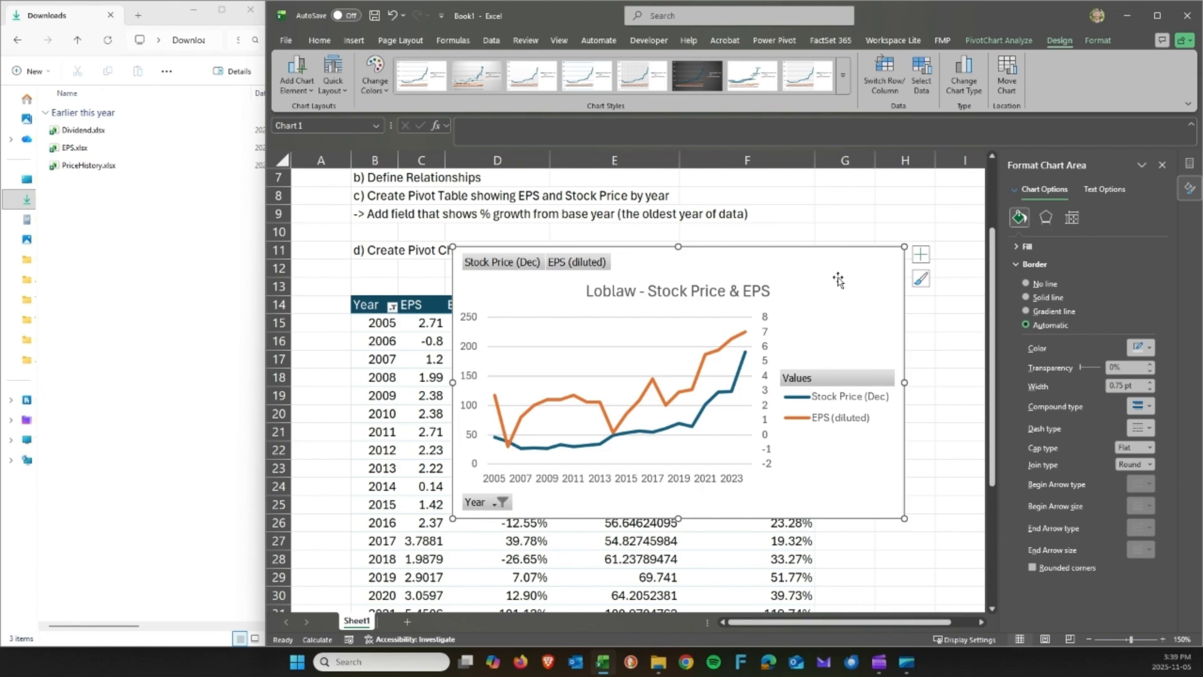
left_click(1019, 43)
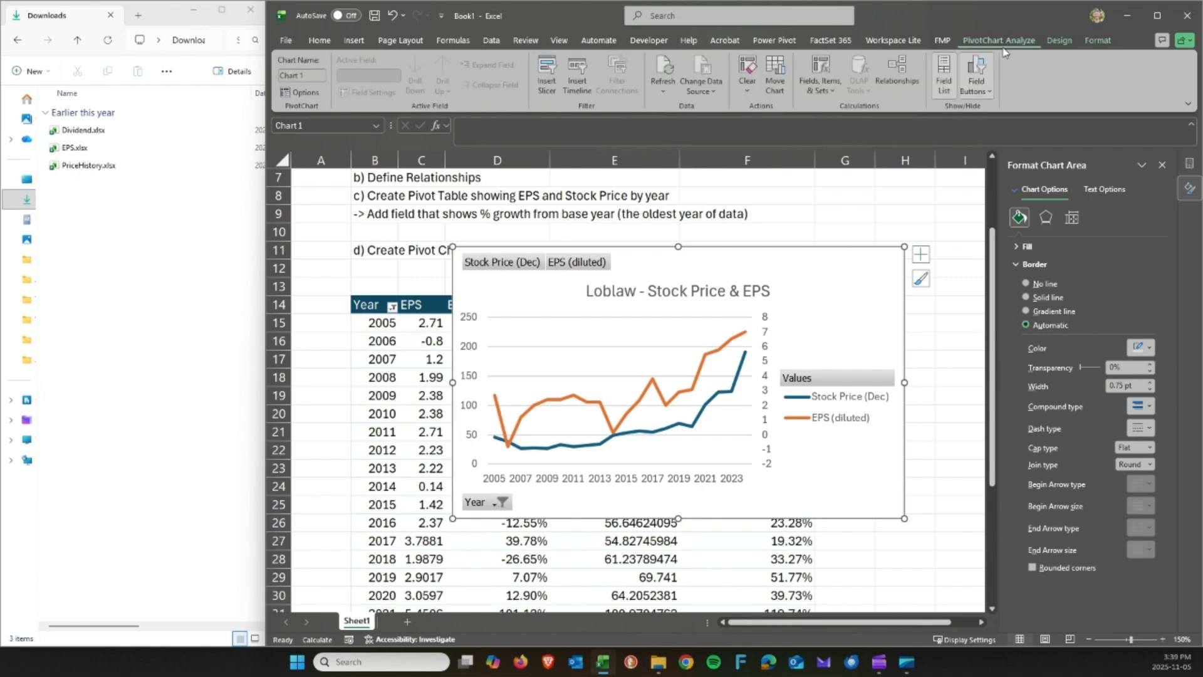